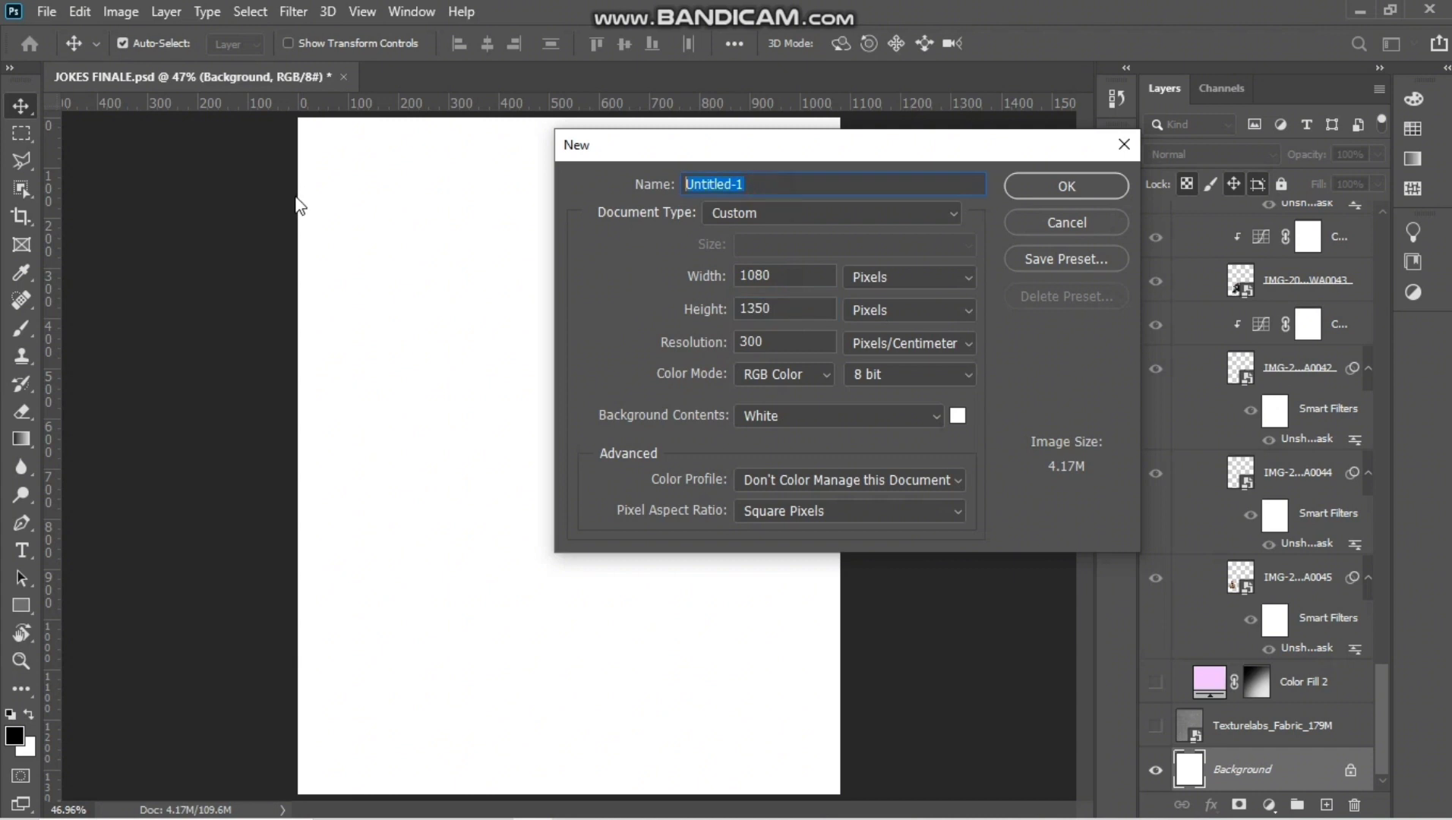
Step: Create a white 1080 × 1350 pixel RGB document named GHJU without colour management
type("GHJU")
left_click(815, 373)
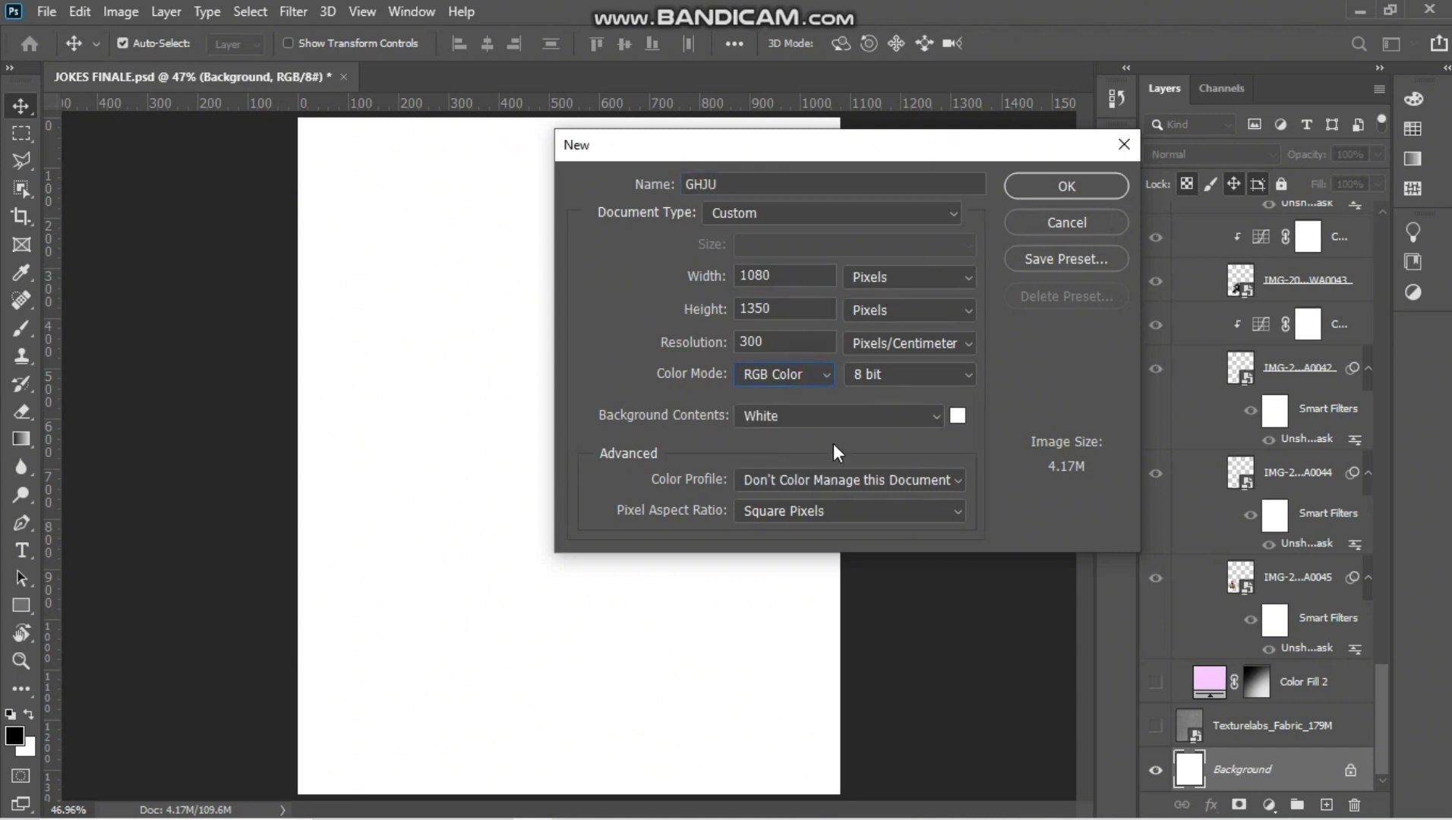
left_click(831, 417)
left_click(830, 417)
left_click(803, 415)
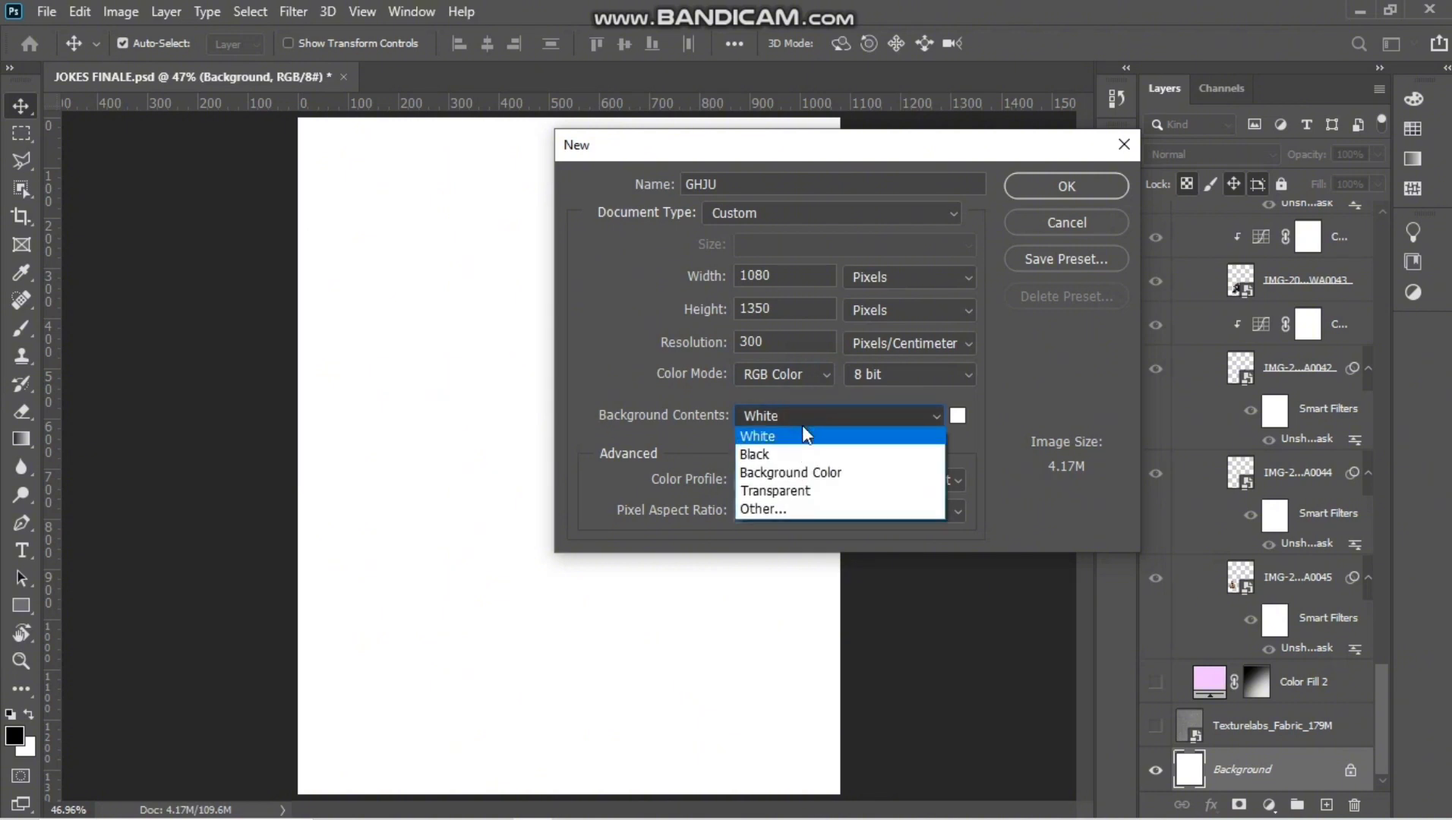
left_click(994, 381)
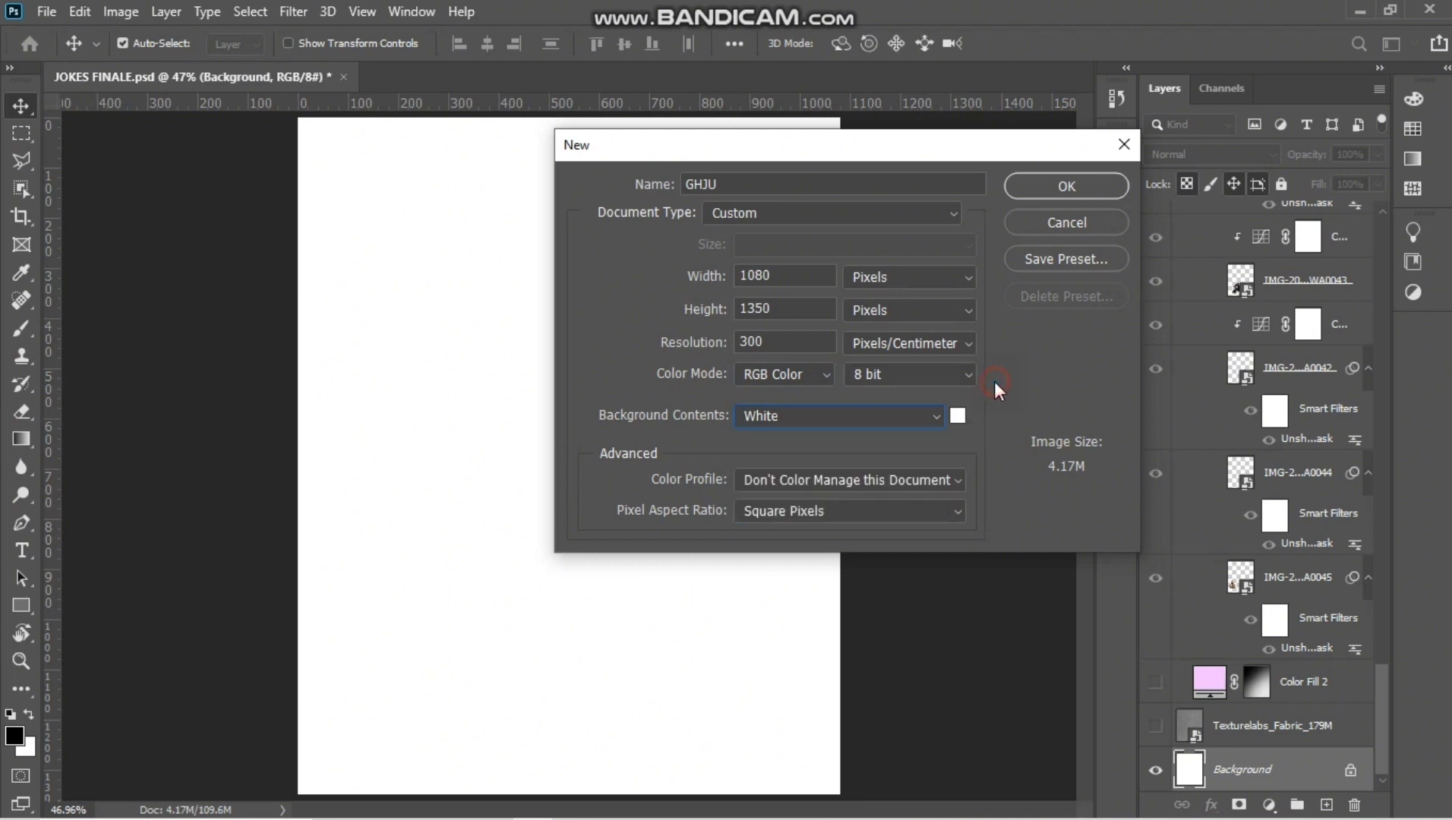
left_click(843, 480)
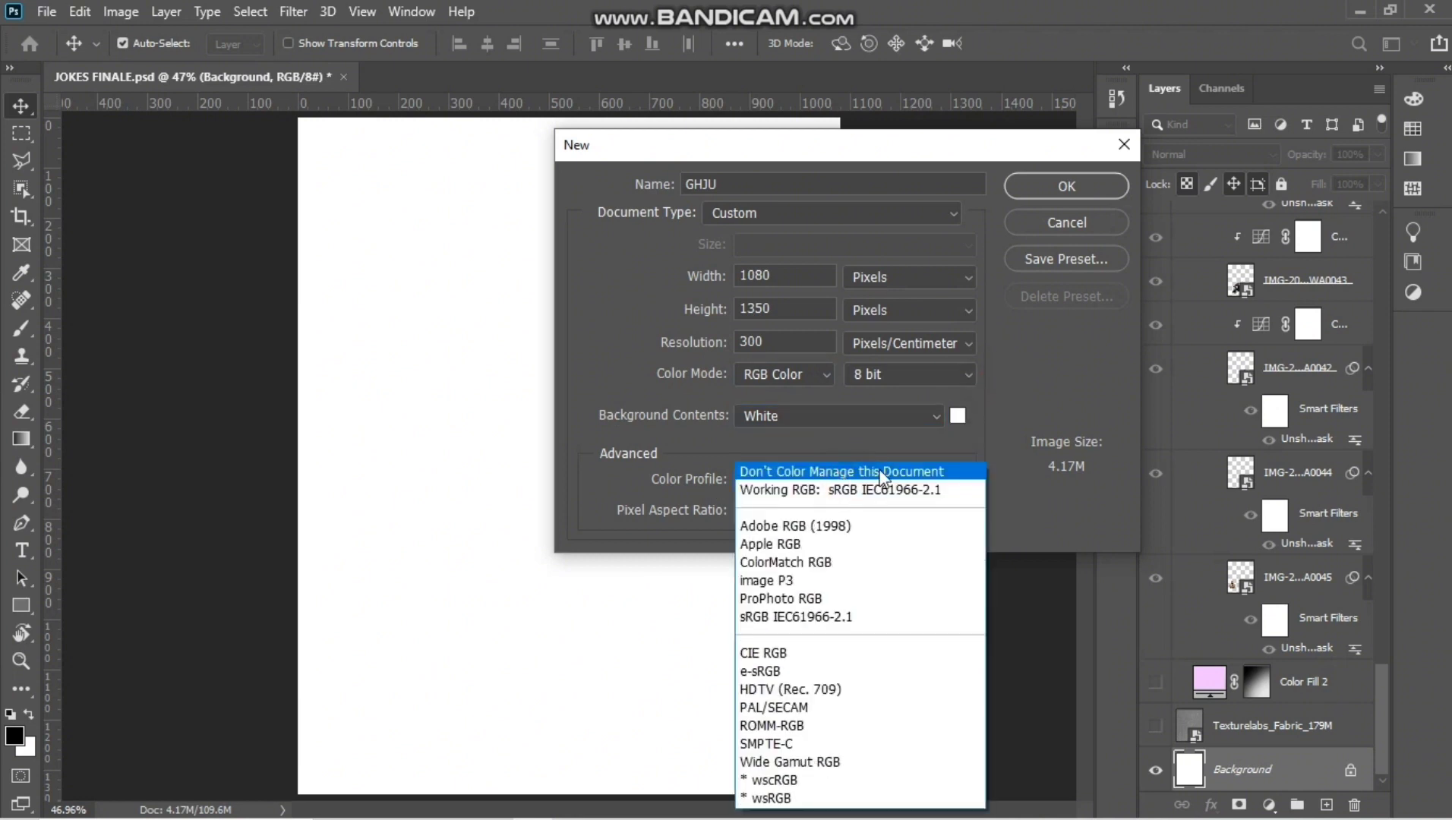
left_click(1017, 392)
left_click(1052, 186)
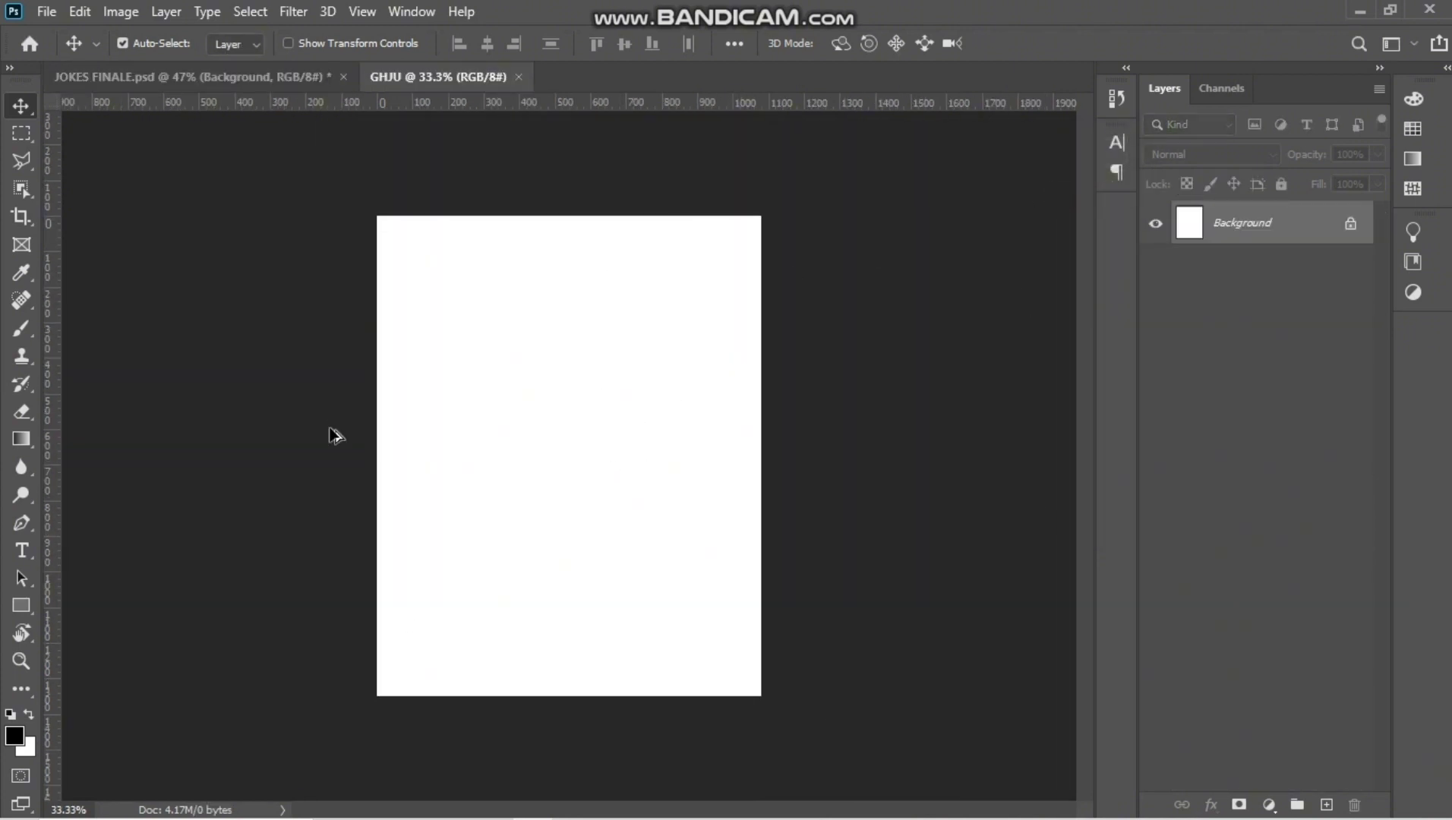
scroll(503, 465, "up", 2)
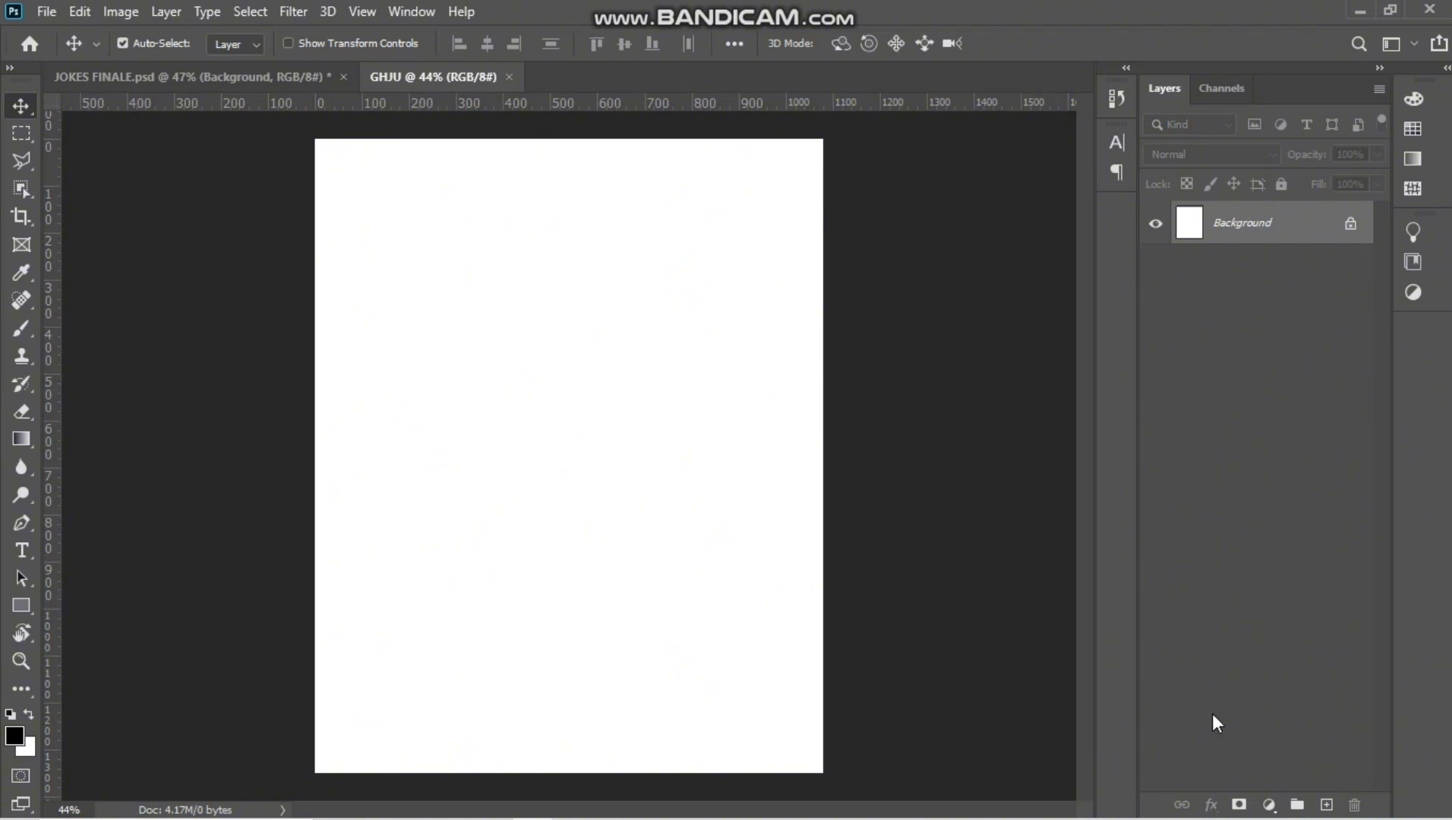
Step: Switch to the JOKES FINALE.psd document, show the Texturelabs_Fabric_179M layer and select it
left_click(291, 73)
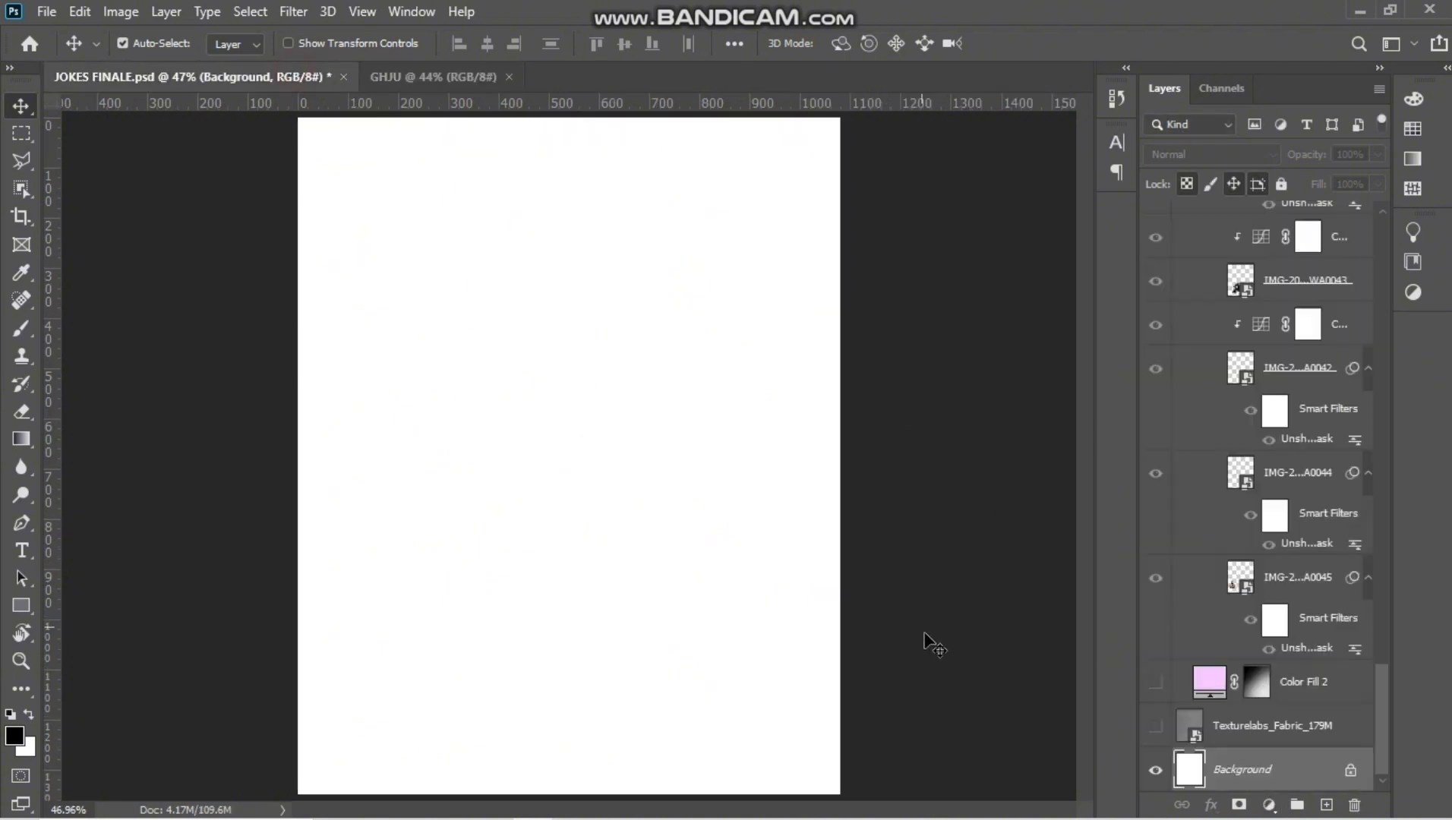
left_click(1156, 727)
left_click(1263, 739)
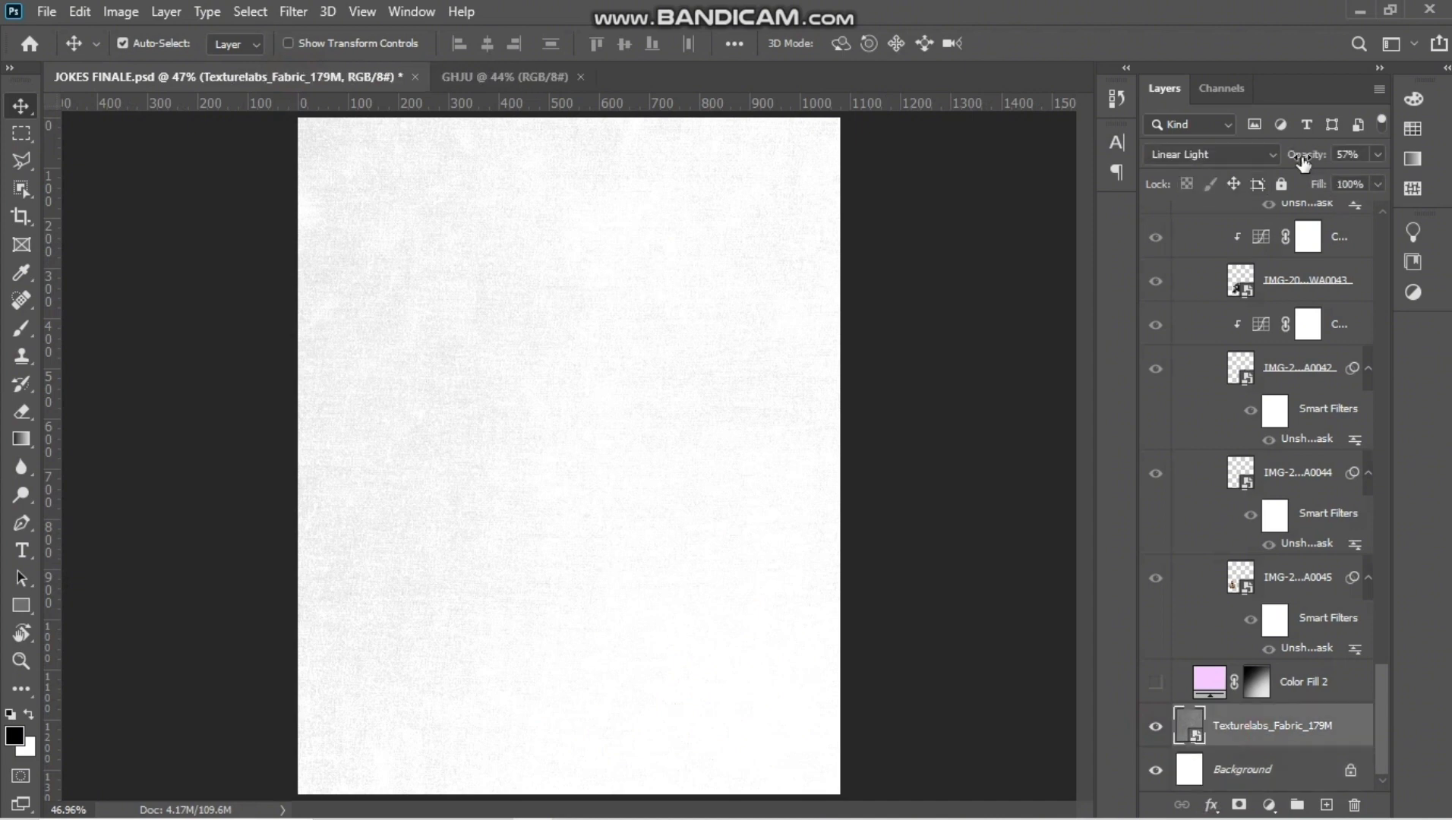
Step: Set the fabric texture layer to 100% opacity with Normal blending and examine its weave up close
left_click_drag(1302, 162, 1420, 160)
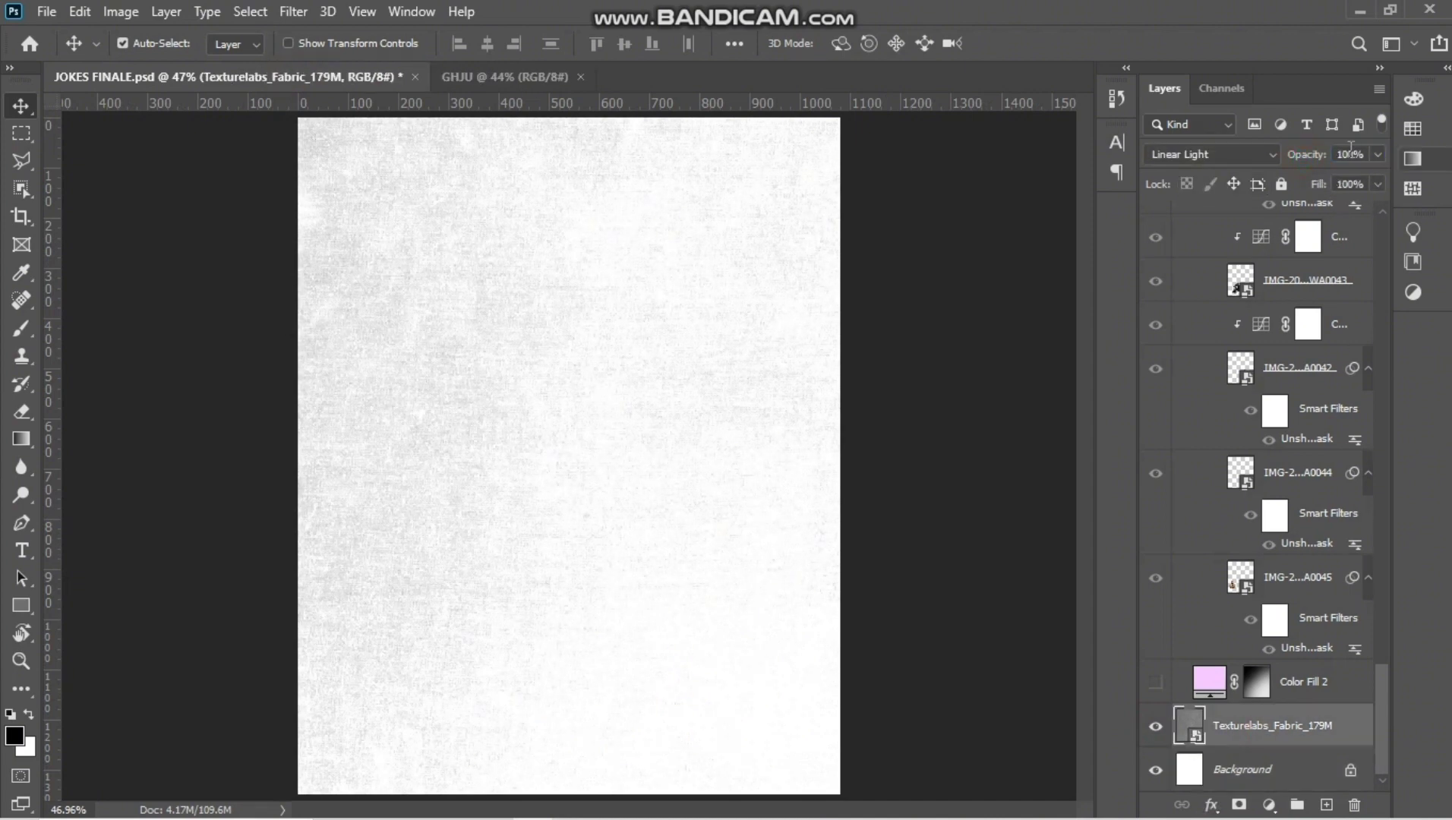
left_click(1222, 156)
left_click(1215, 172)
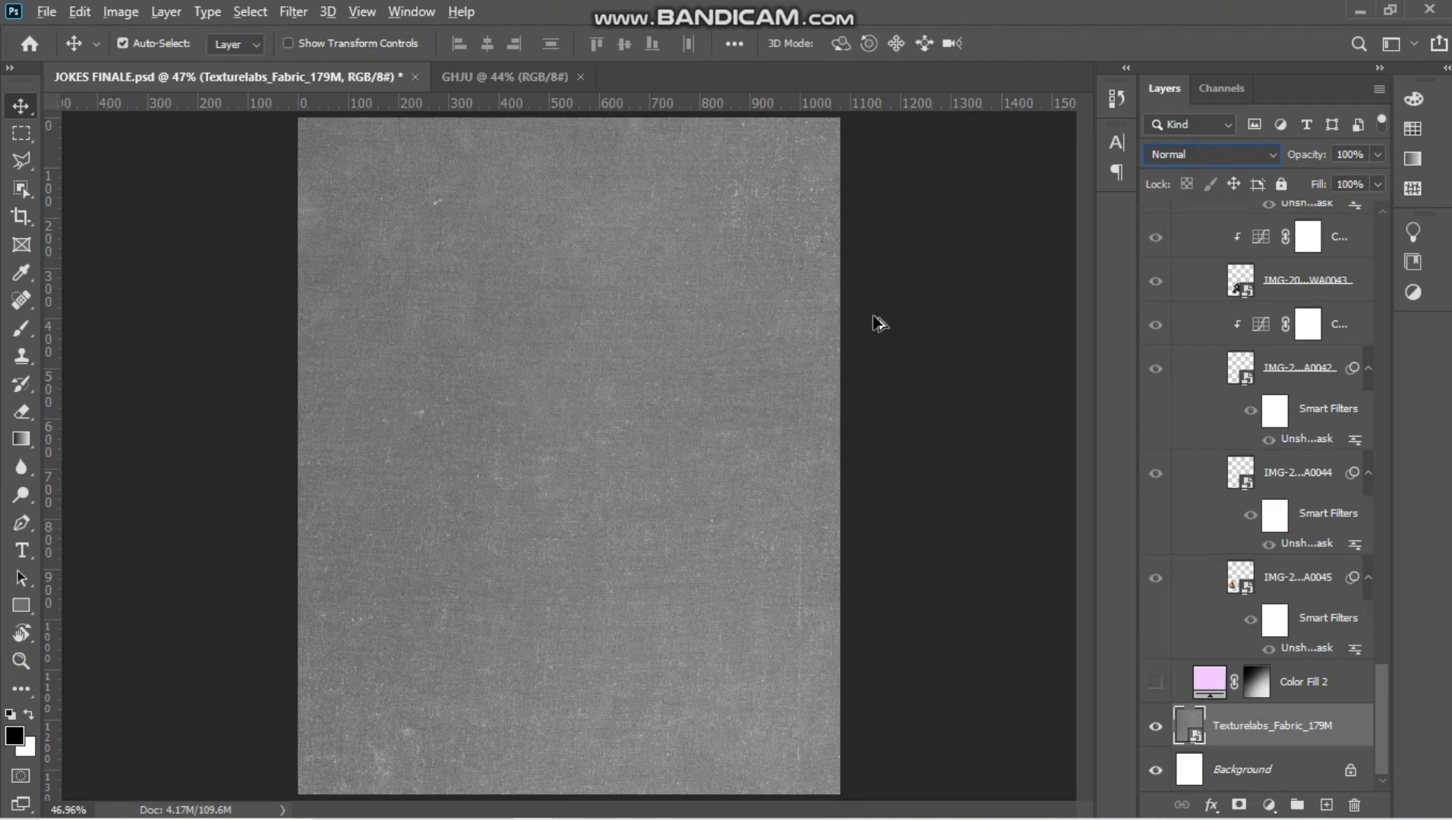
scroll(715, 403, "down", 3)
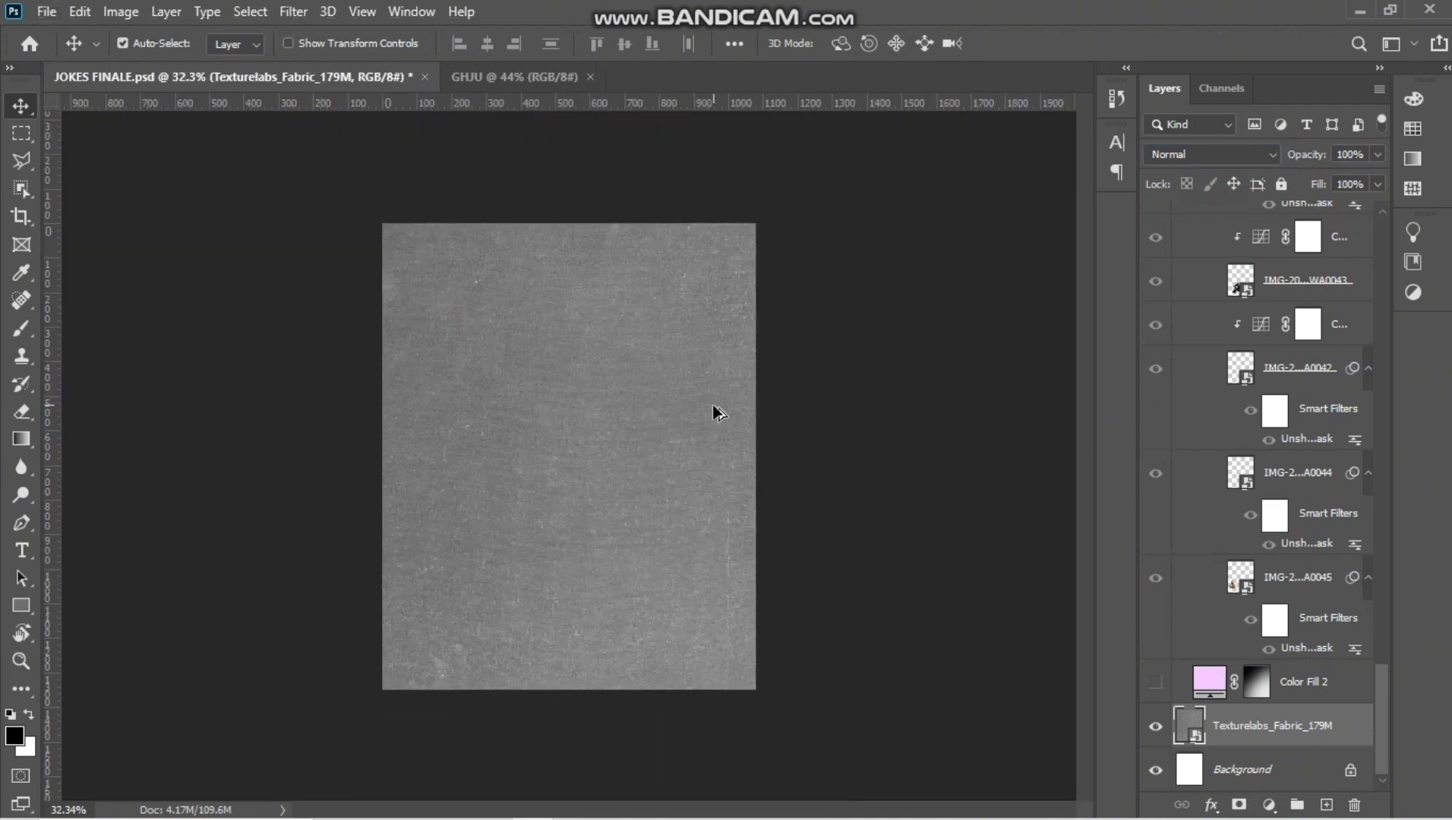
scroll(715, 411, "up", 3)
scroll(714, 412, "down", 1)
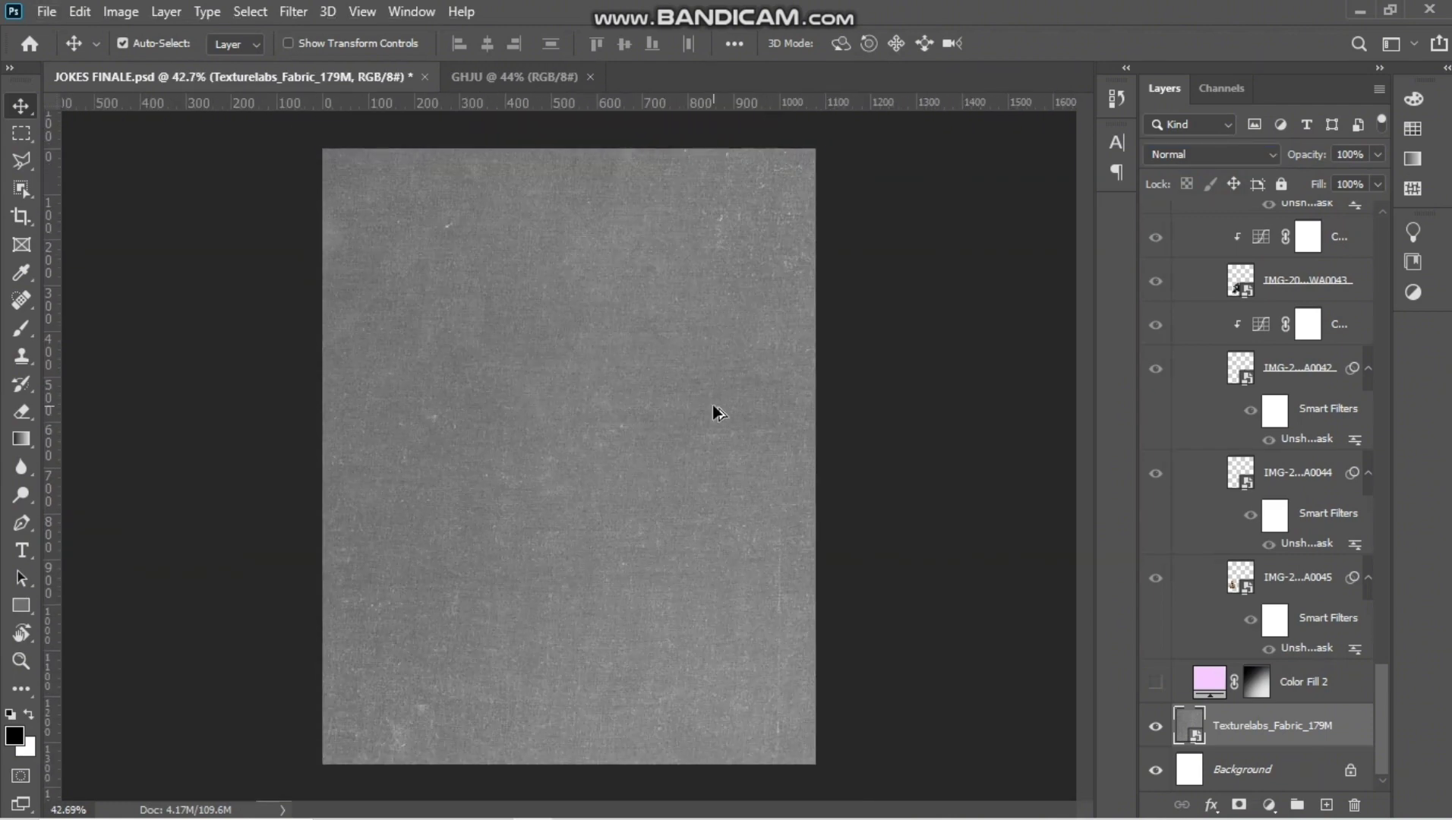
scroll(712, 410, "up", 5)
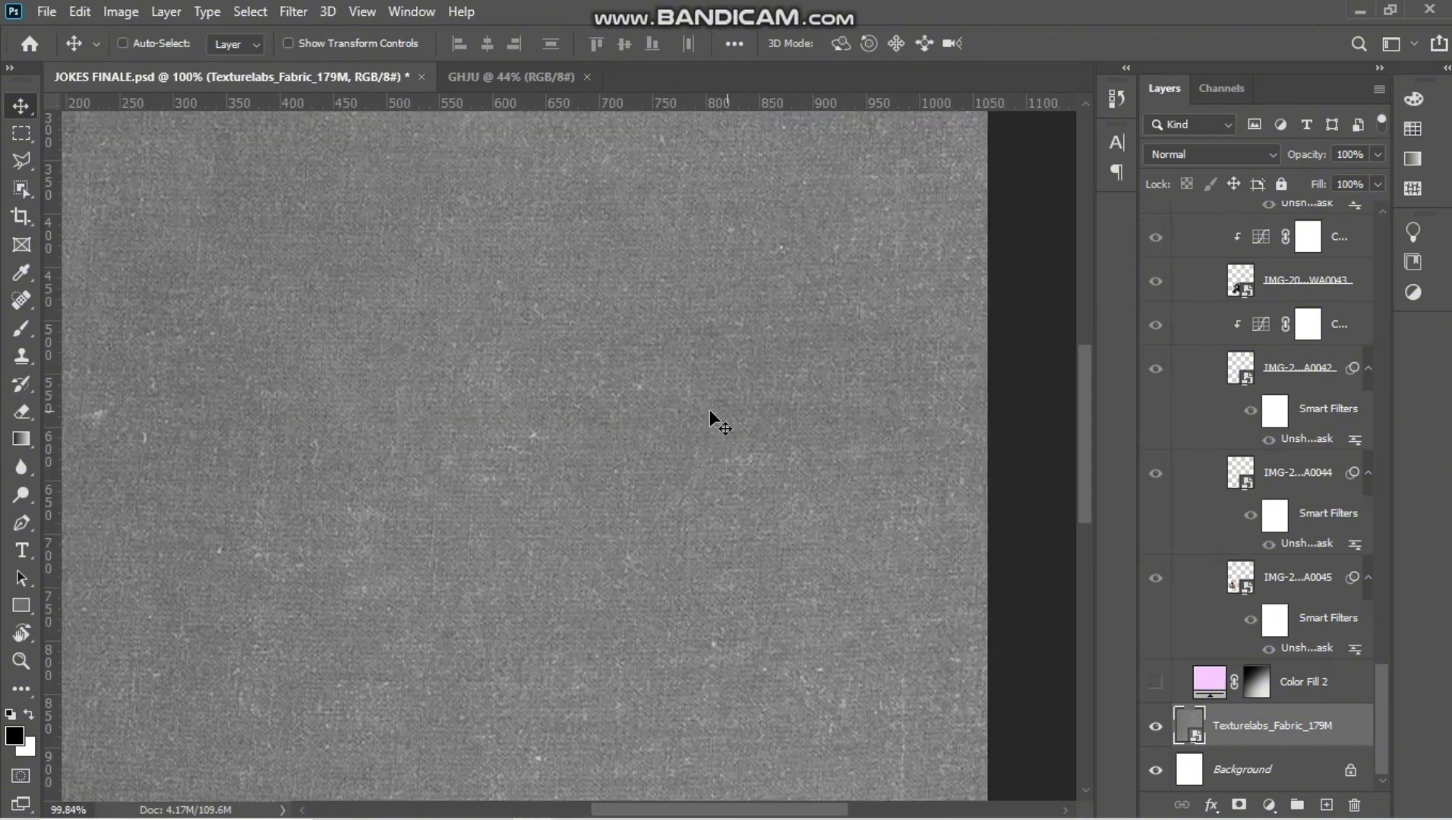
scroll(909, 516, "down", 3)
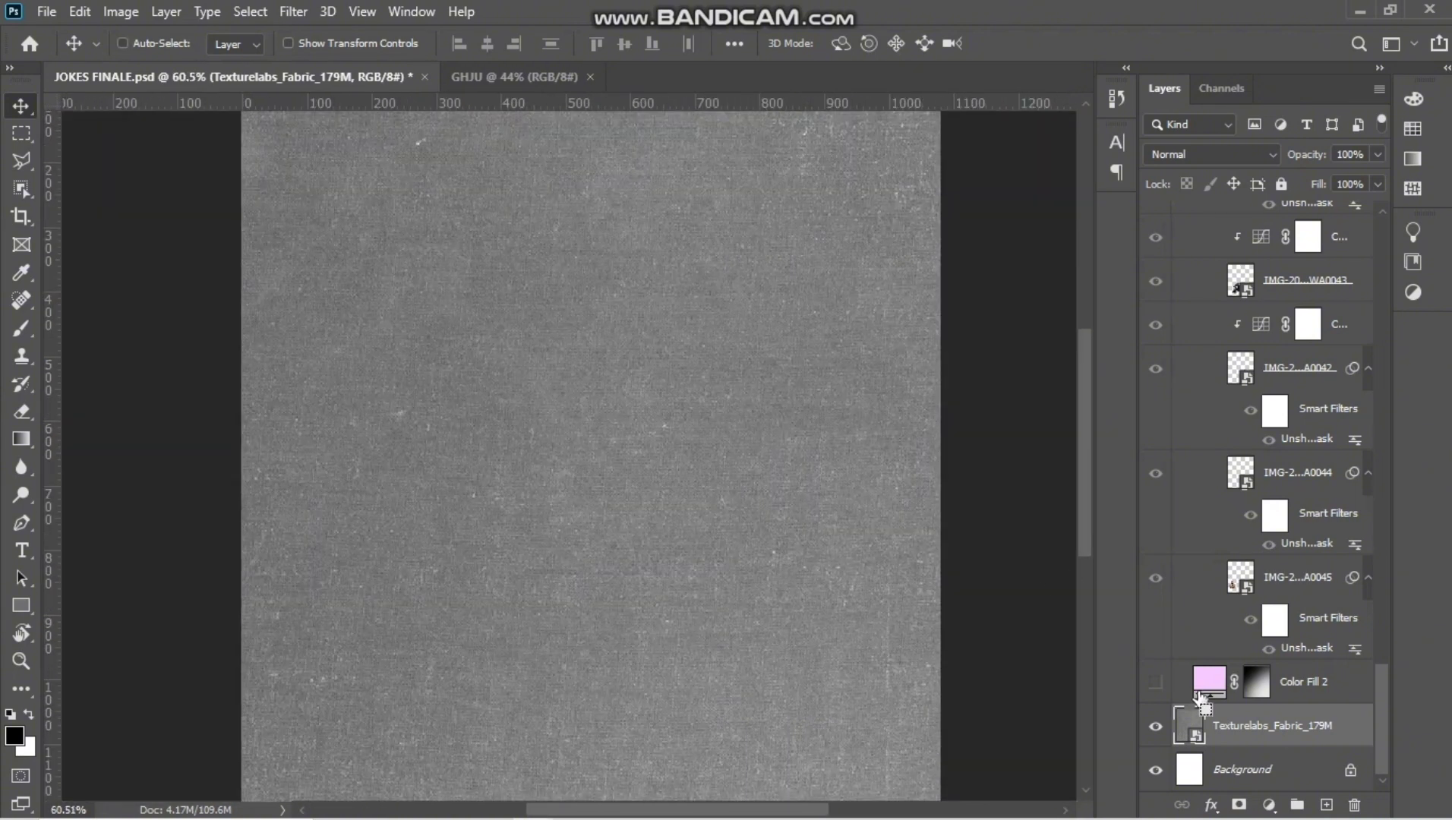
Step: Set the fabric texture layer's blend mode to Linear Light with 57% opacity and inspect the result
key("shift+alt+j")
key("5")
key("7")
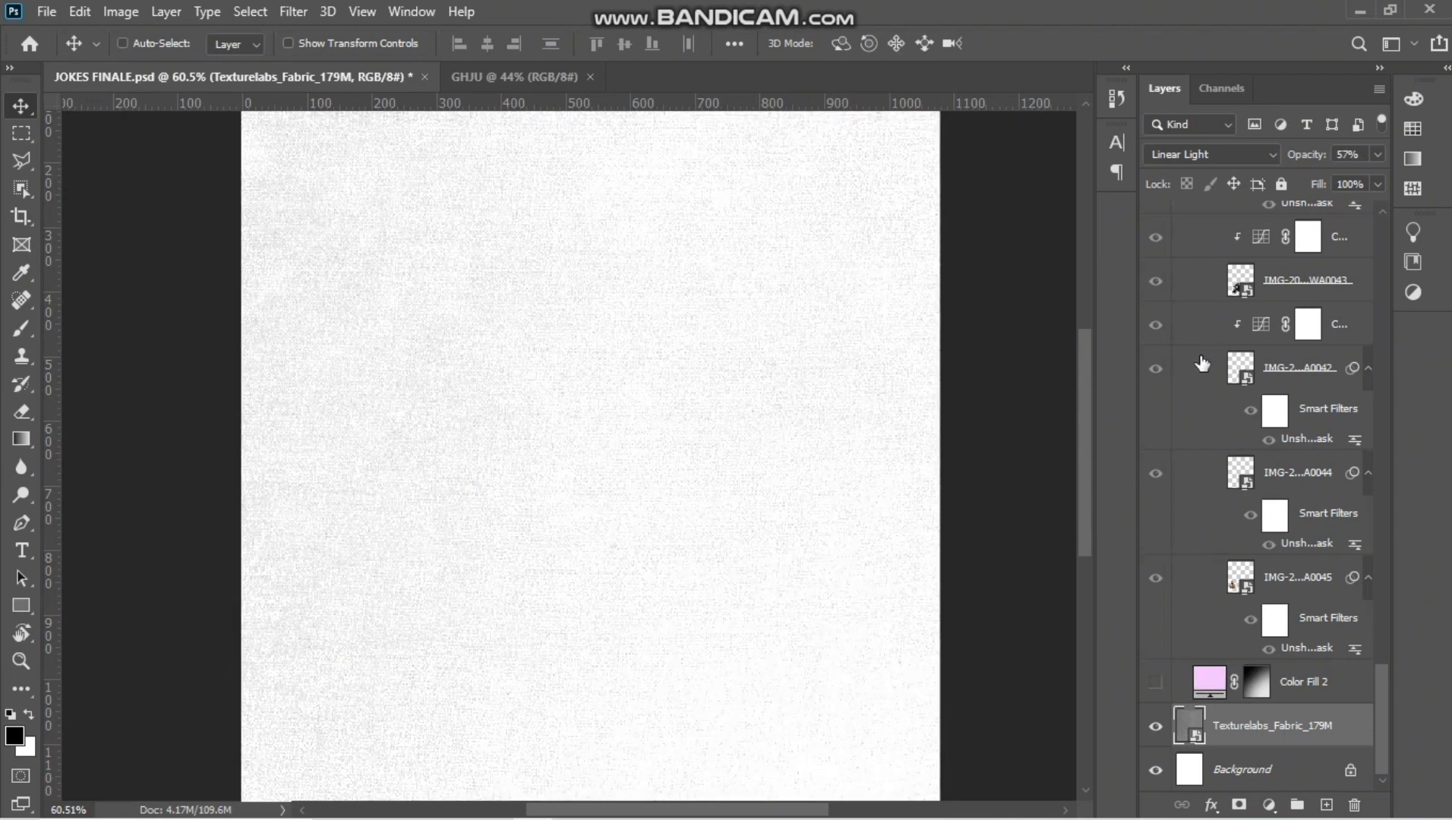
scroll(584, 347, "down", 3)
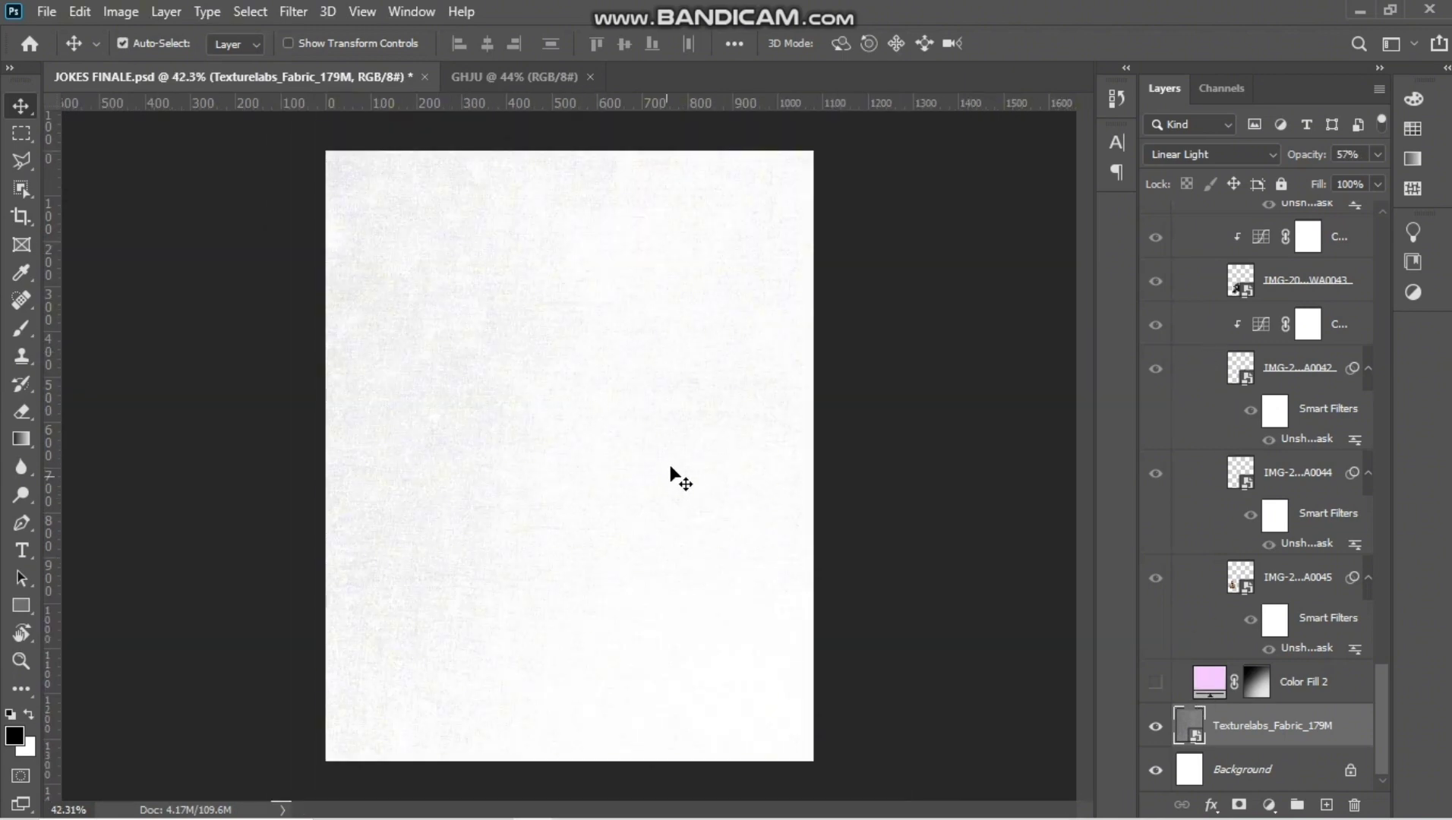
scroll(671, 441, "up", 5)
scroll(757, 408, "down", 3)
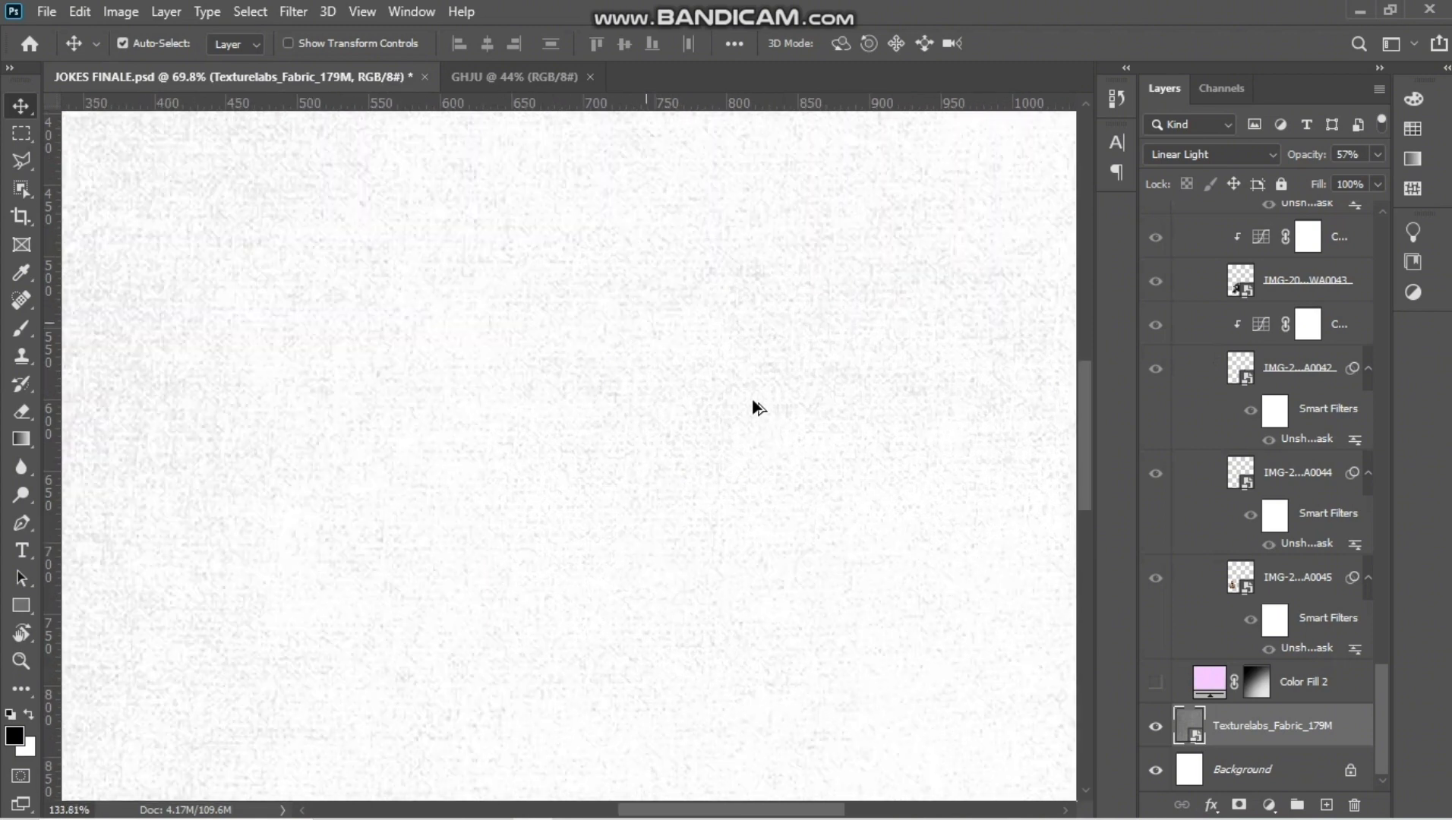
scroll(758, 408, "down", 4)
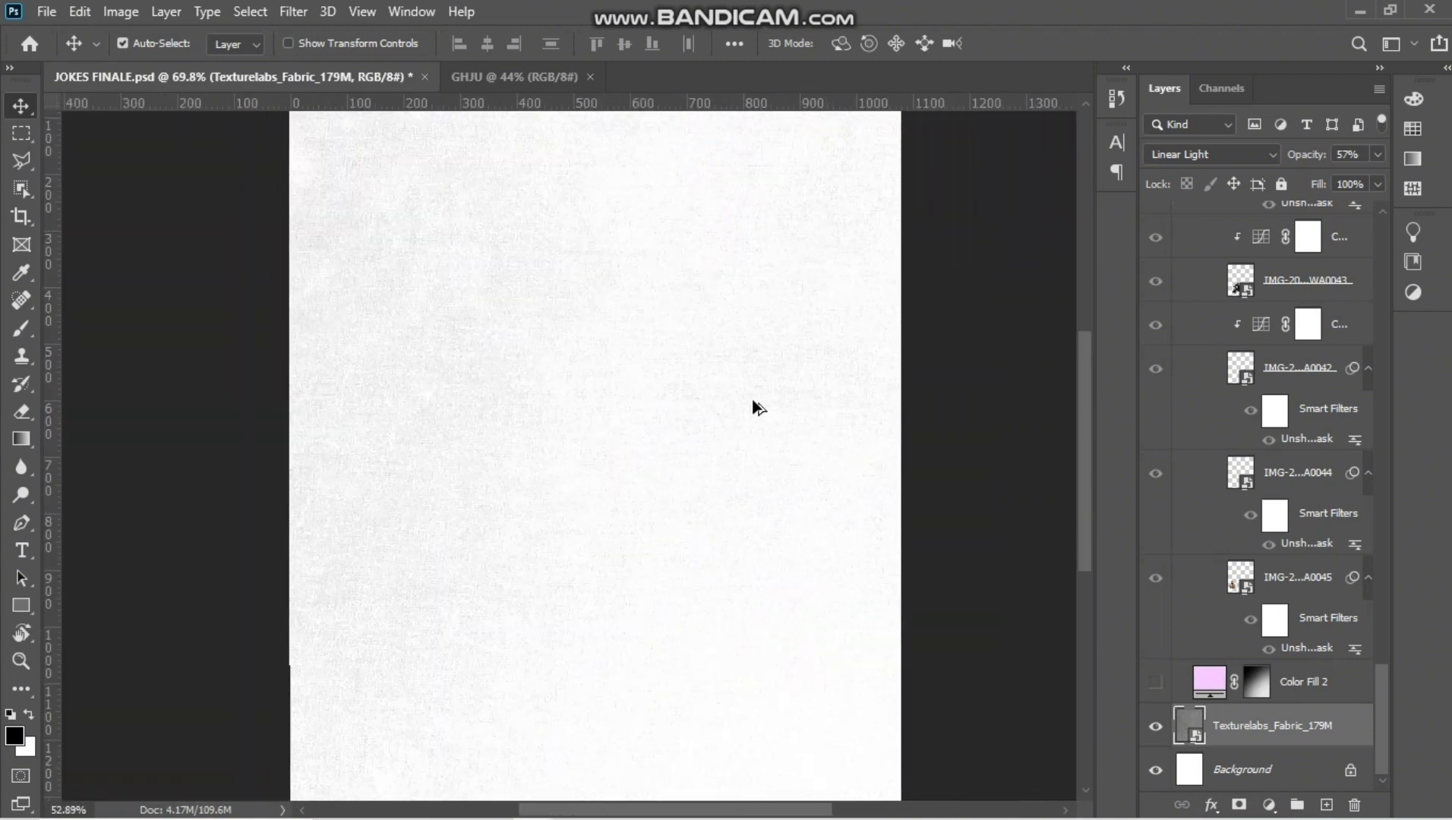
scroll(748, 414, "up", 2)
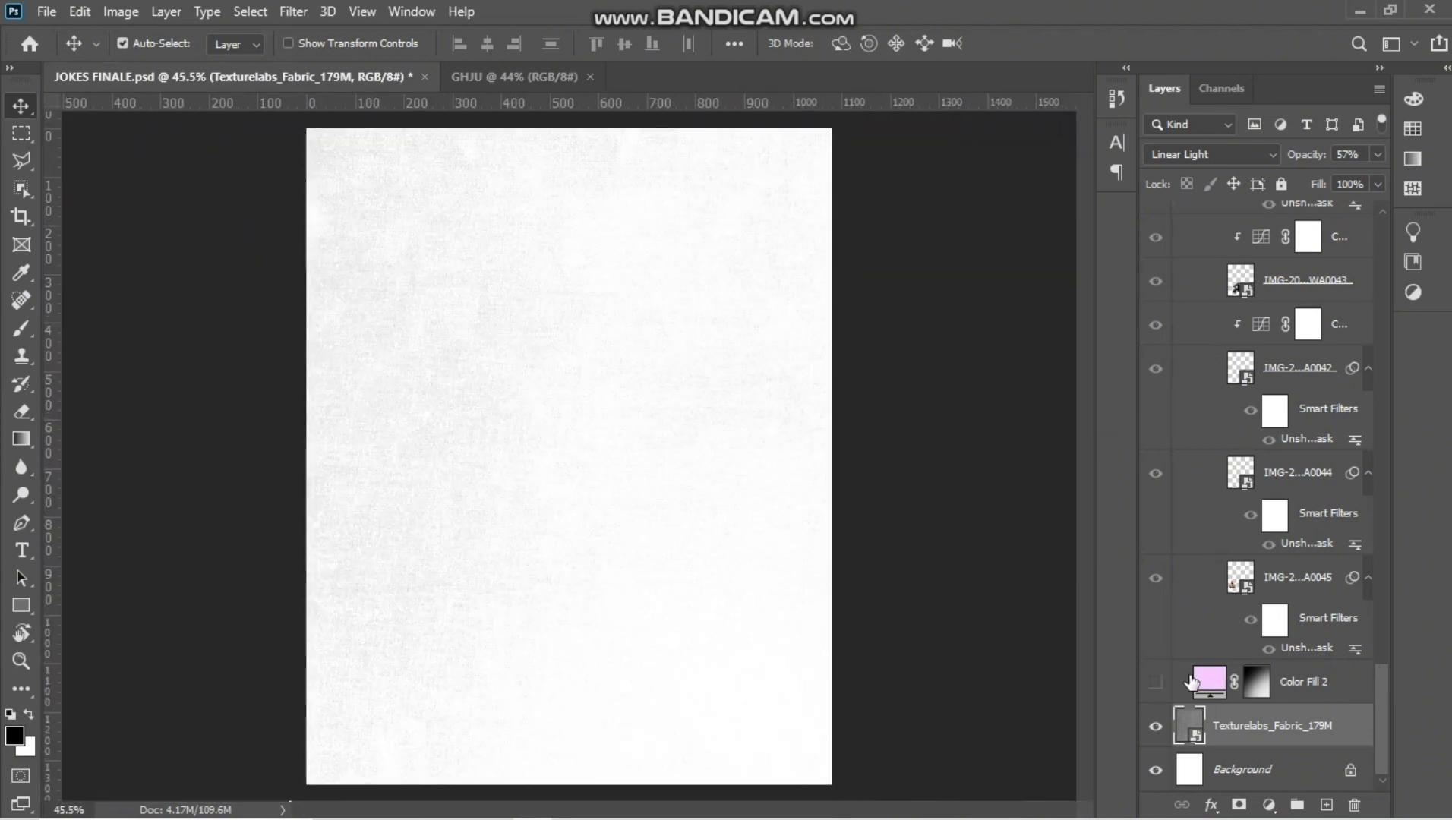
Step: Show the Color Fill 2 layer, compare the canvas with and without it, and select the layer
left_click(1156, 683)
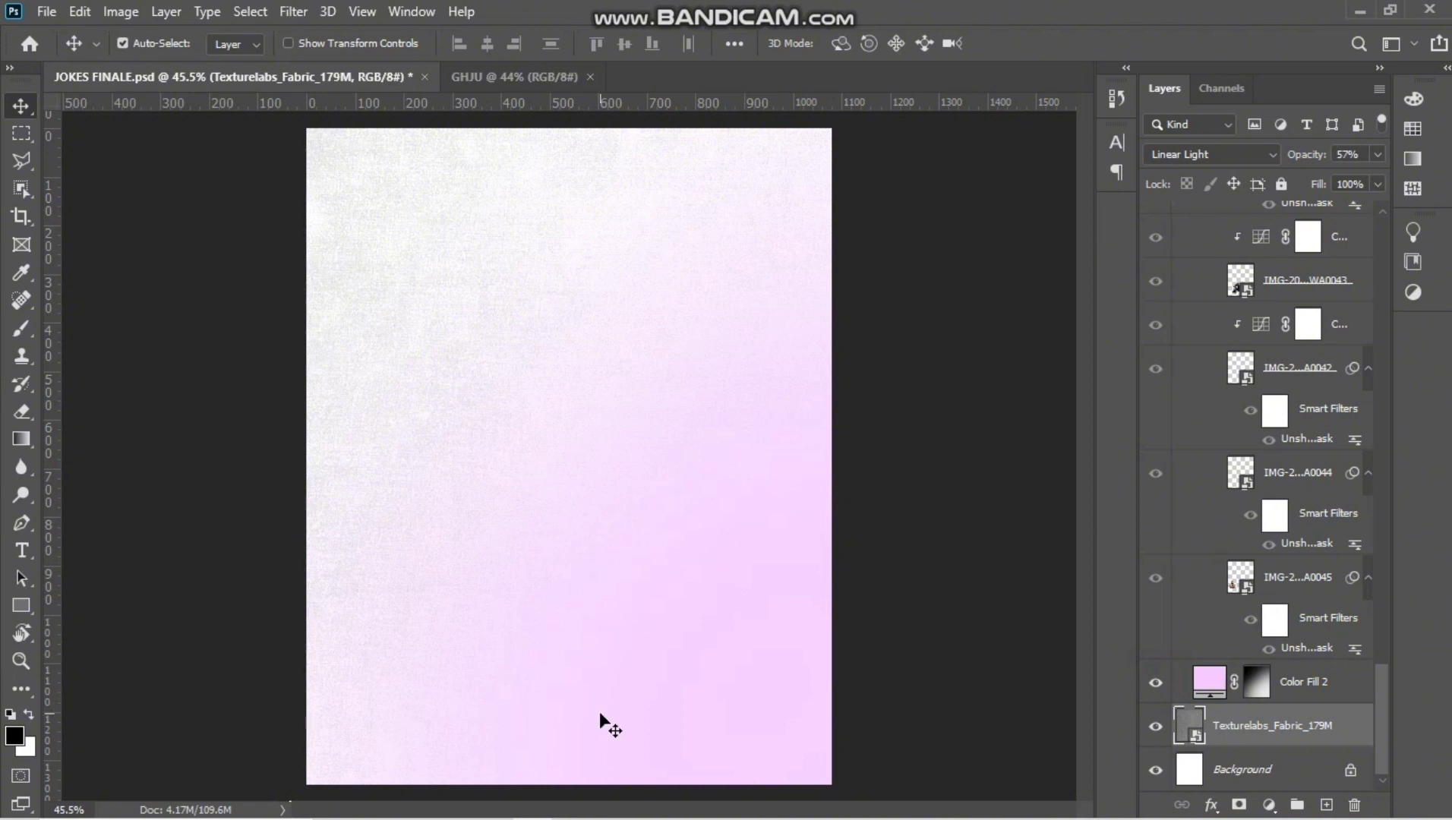
left_click(1149, 688)
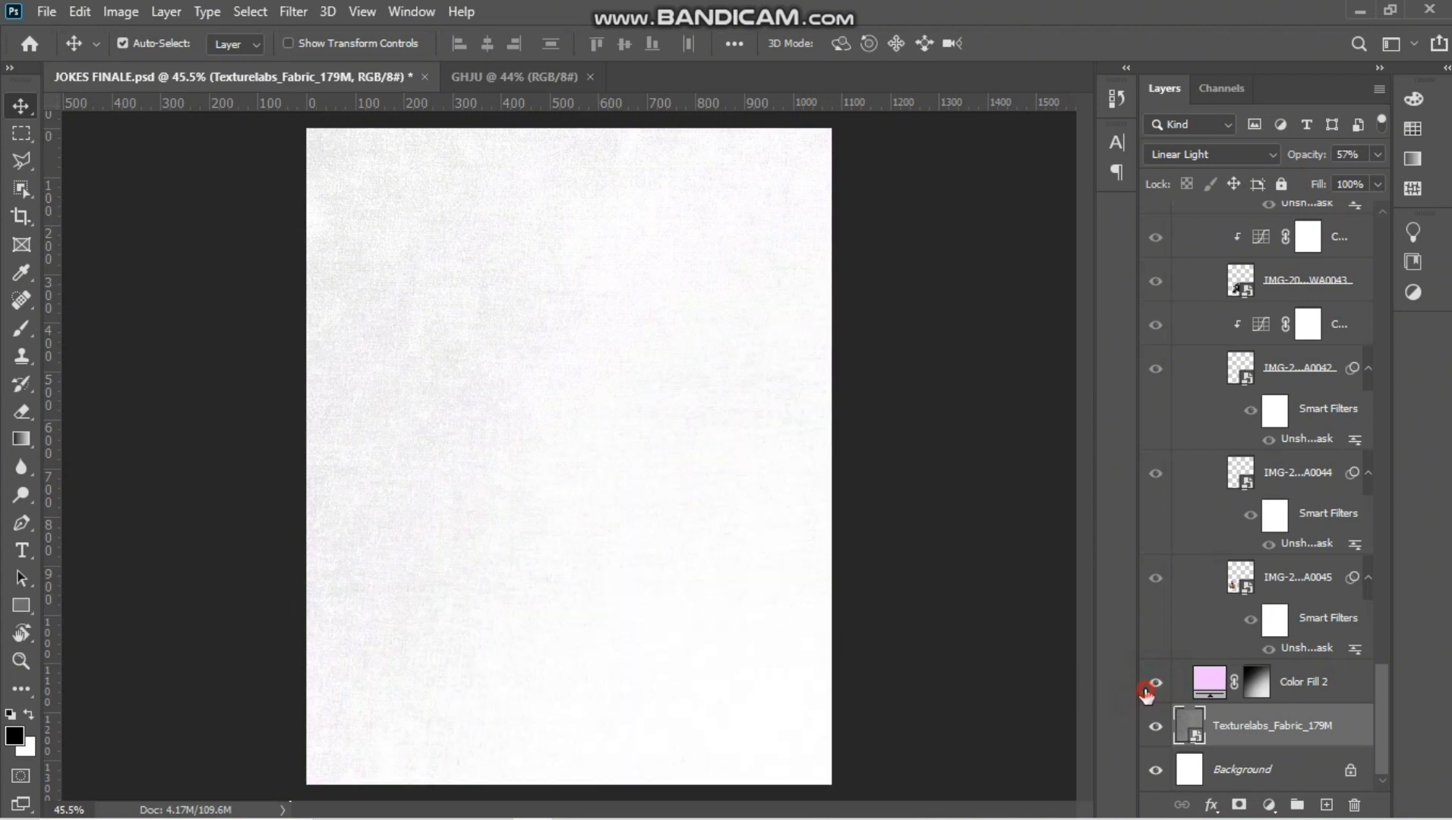
left_click(1148, 688)
left_click(1339, 688)
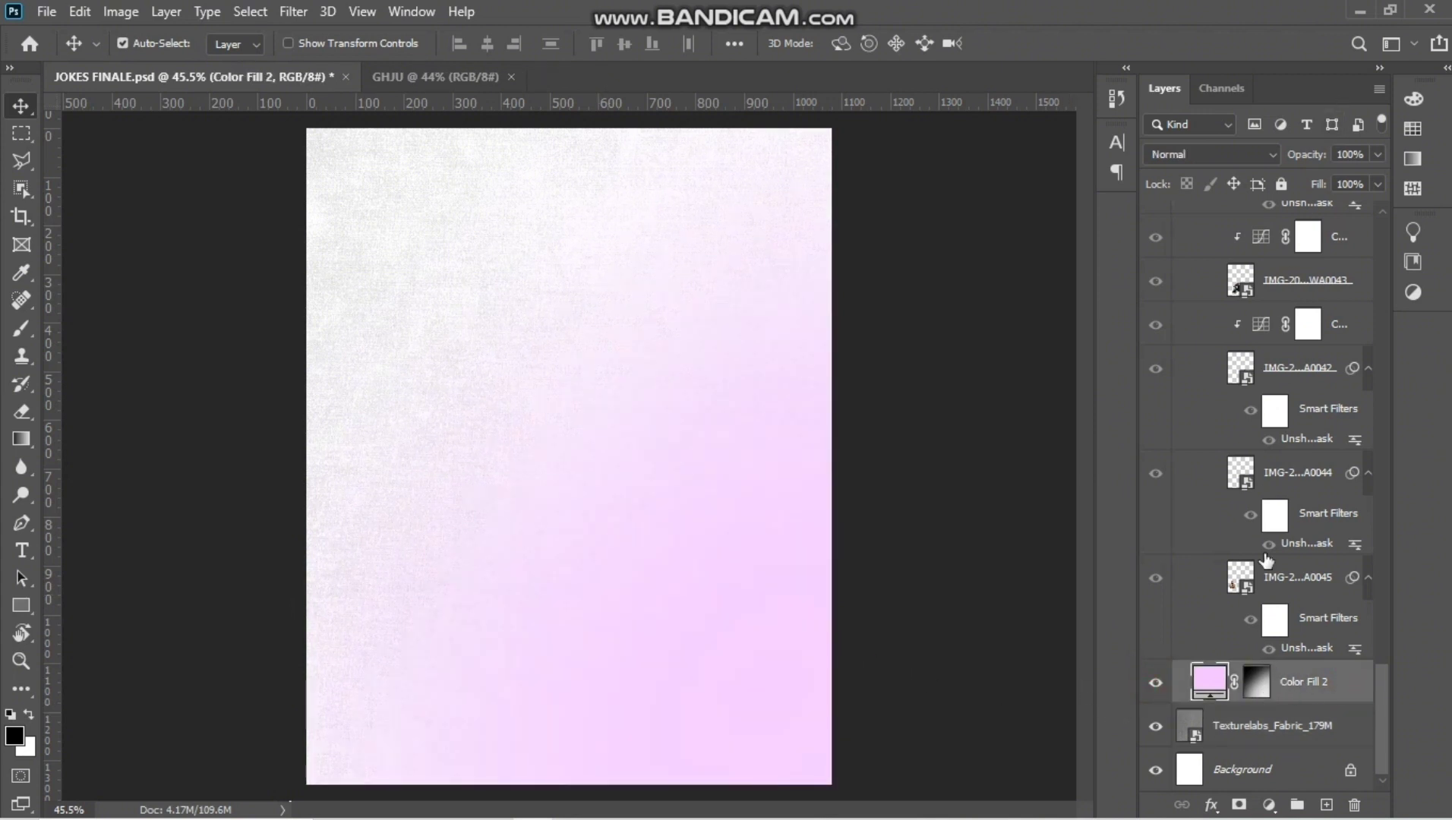
Step: Disable the gradient layer mask on Color Fill 2 and delete that mask
right_click(1254, 683)
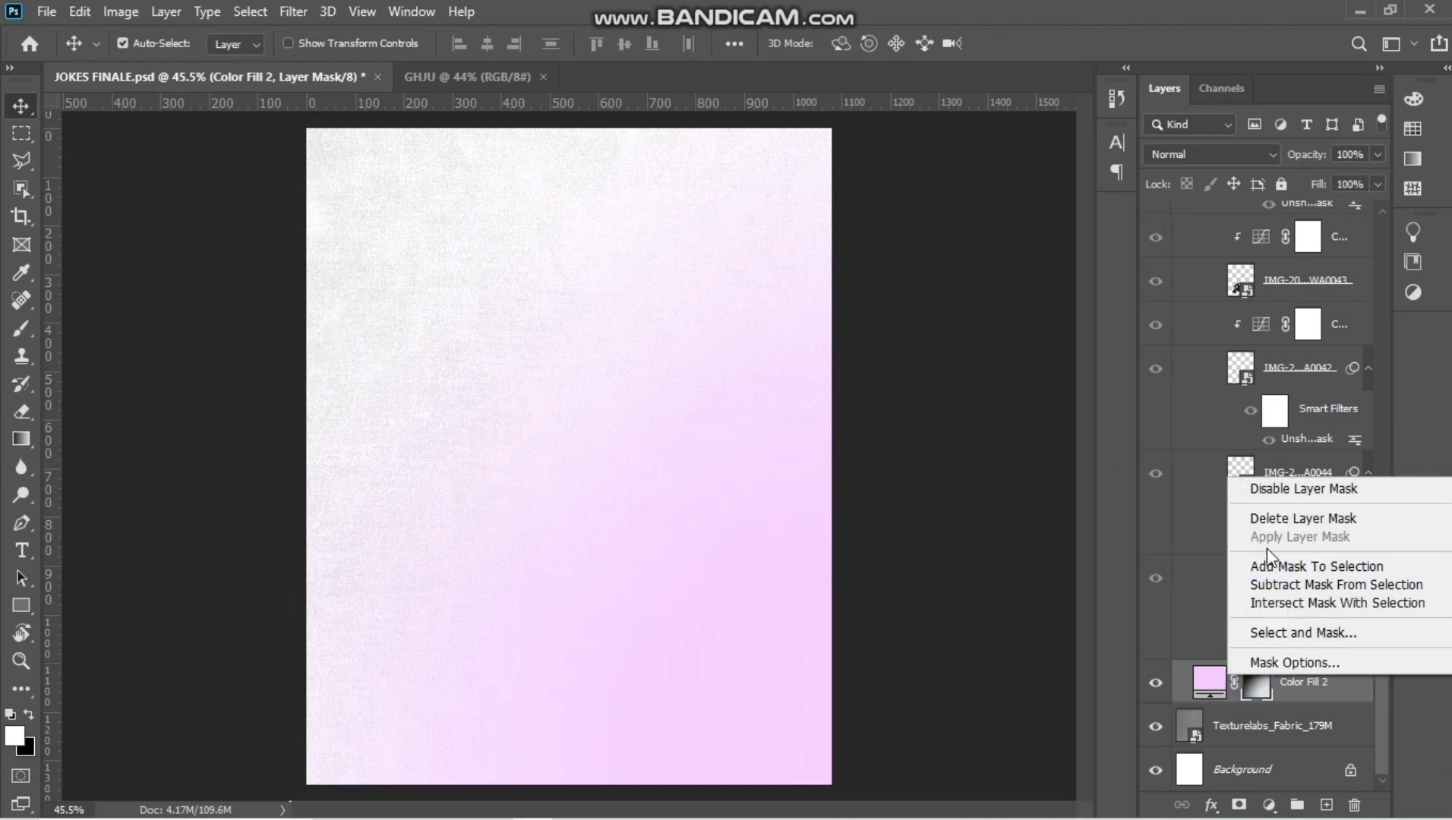
left_click(1303, 488)
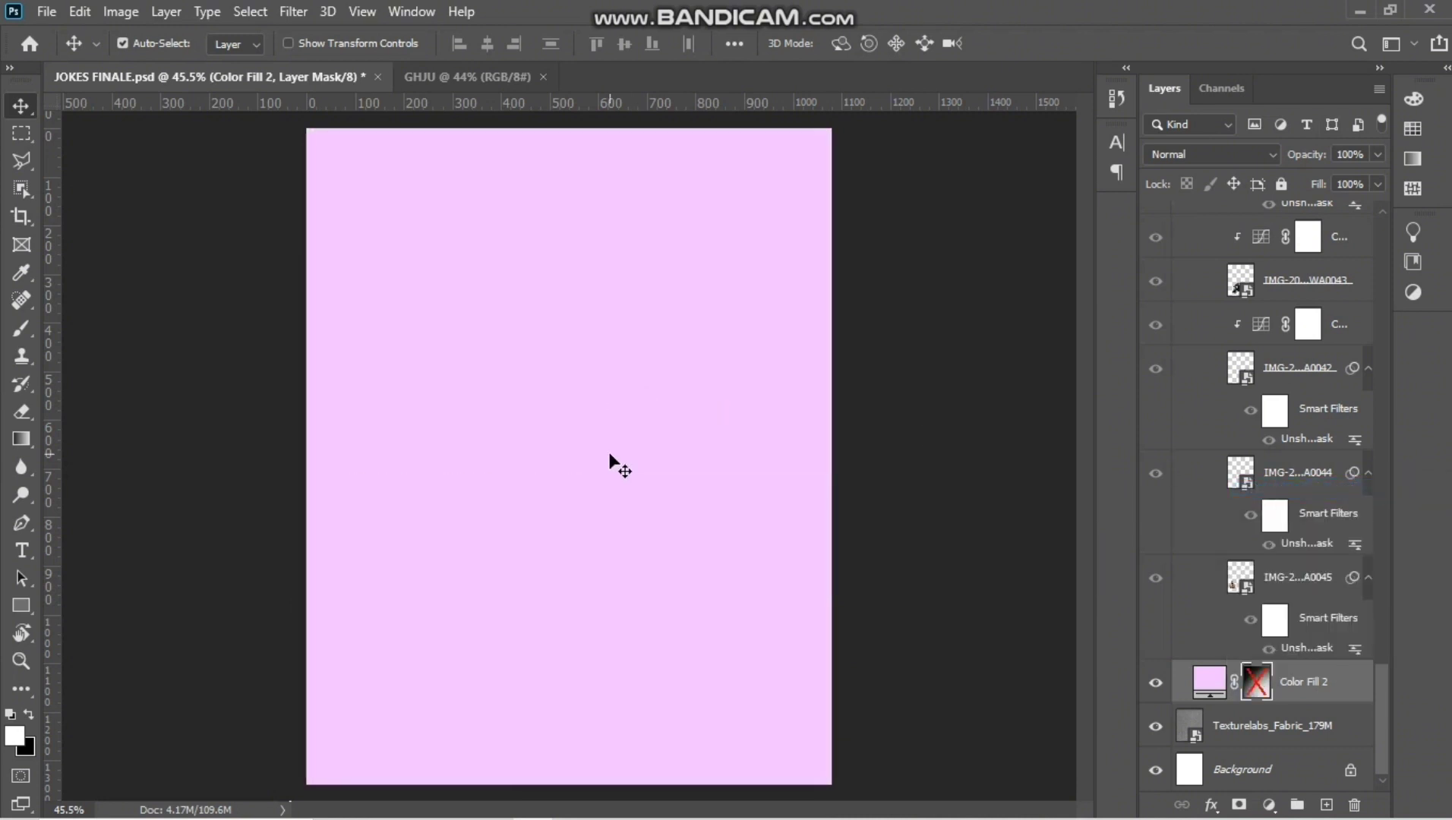
scroll(610, 458, "up", 2)
scroll(610, 459, "down", 3)
scroll(610, 459, "up", 2)
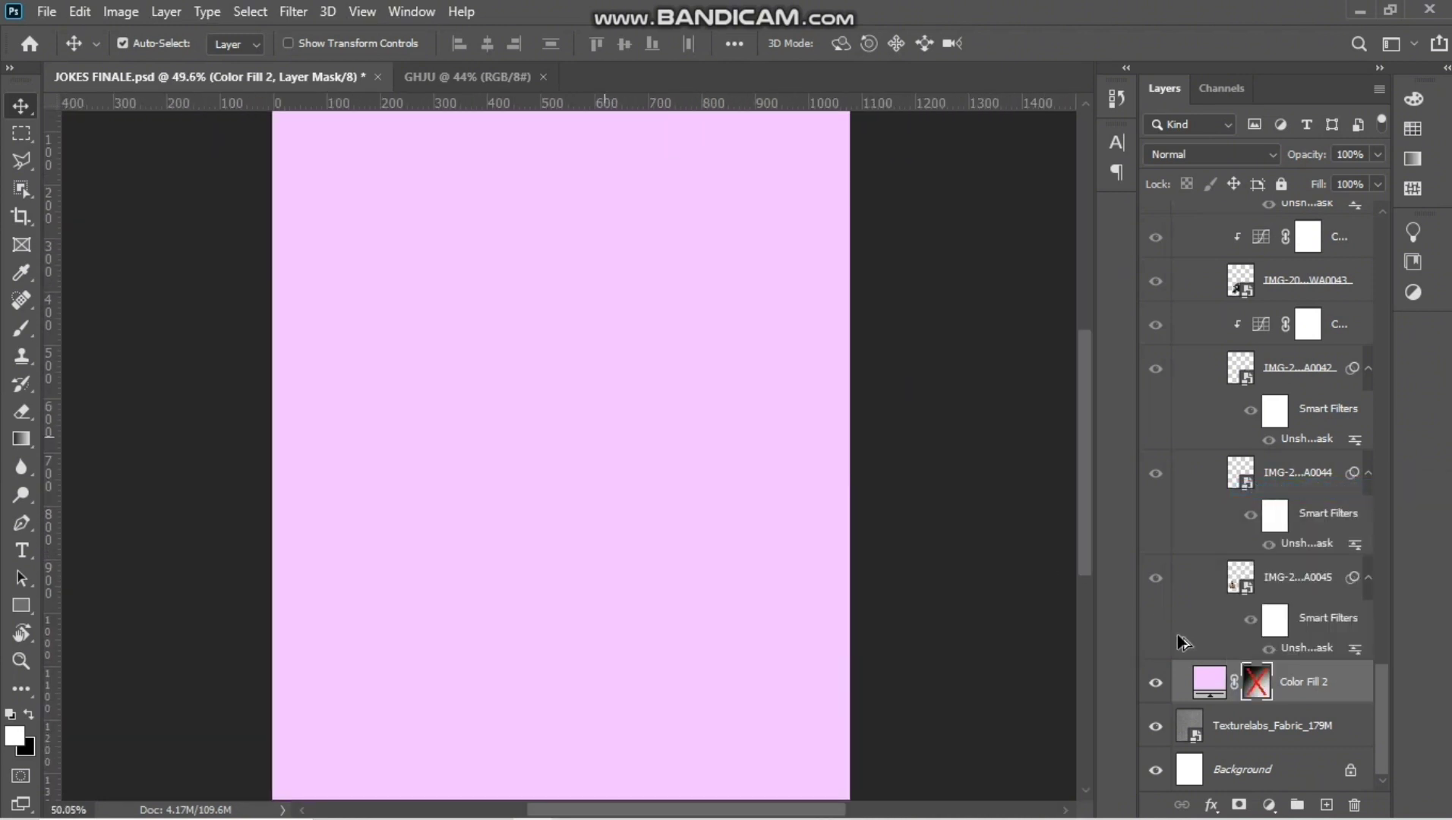
right_click(1258, 684)
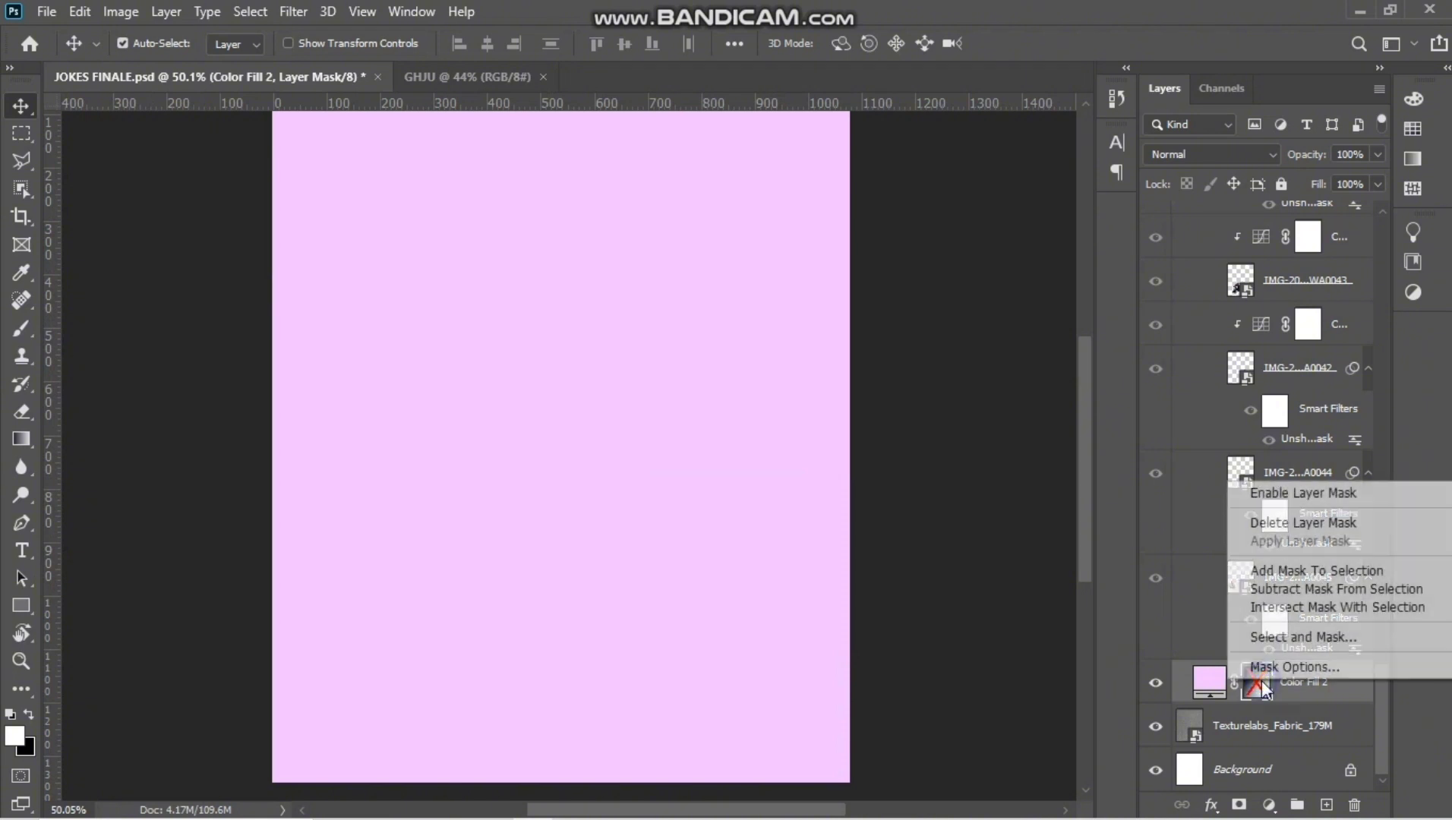
left_click(1292, 523)
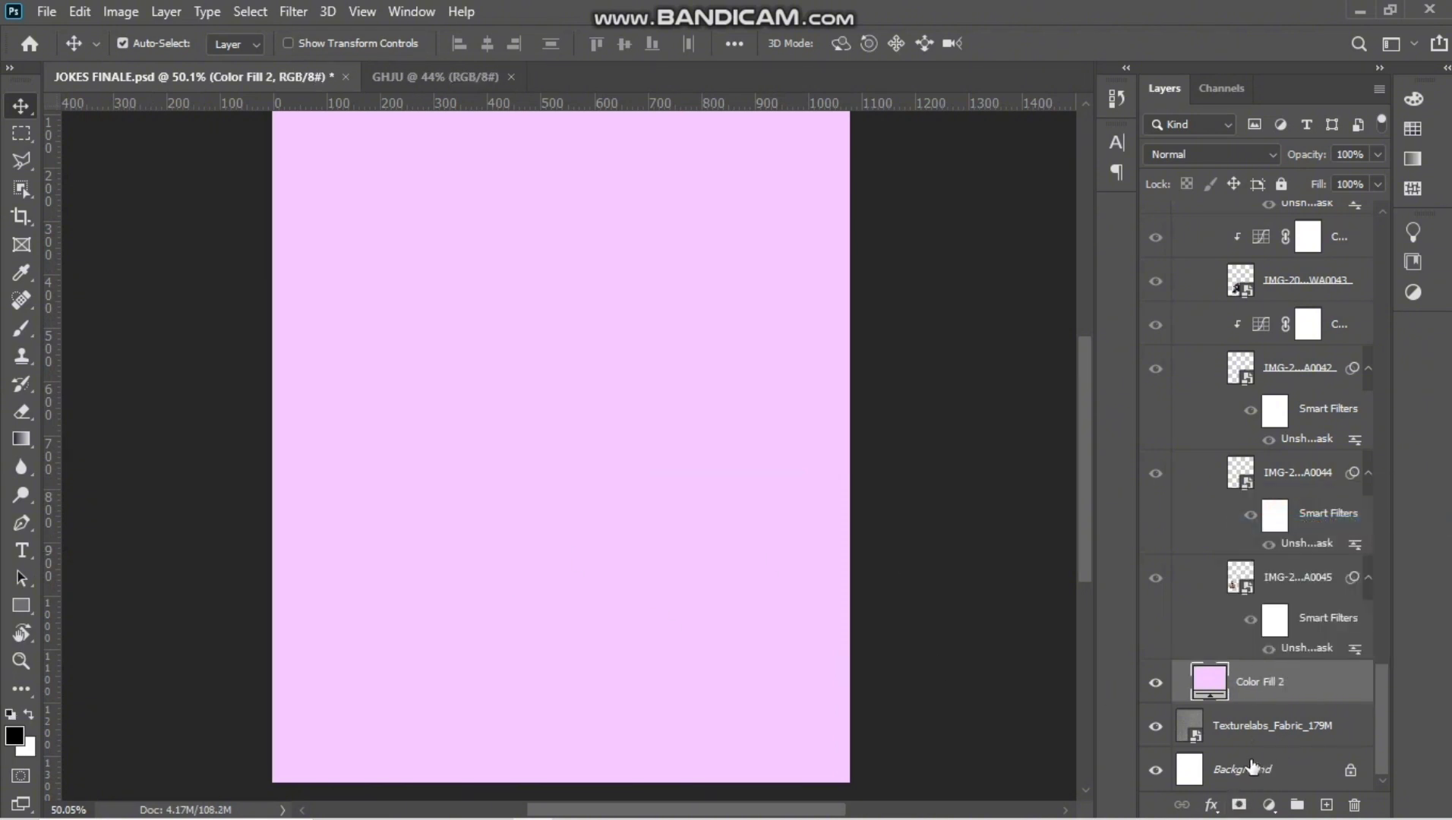
Step: Check the fill colour of Color Fill 2 in the Color Picker and delete the layer
double_click(1218, 684)
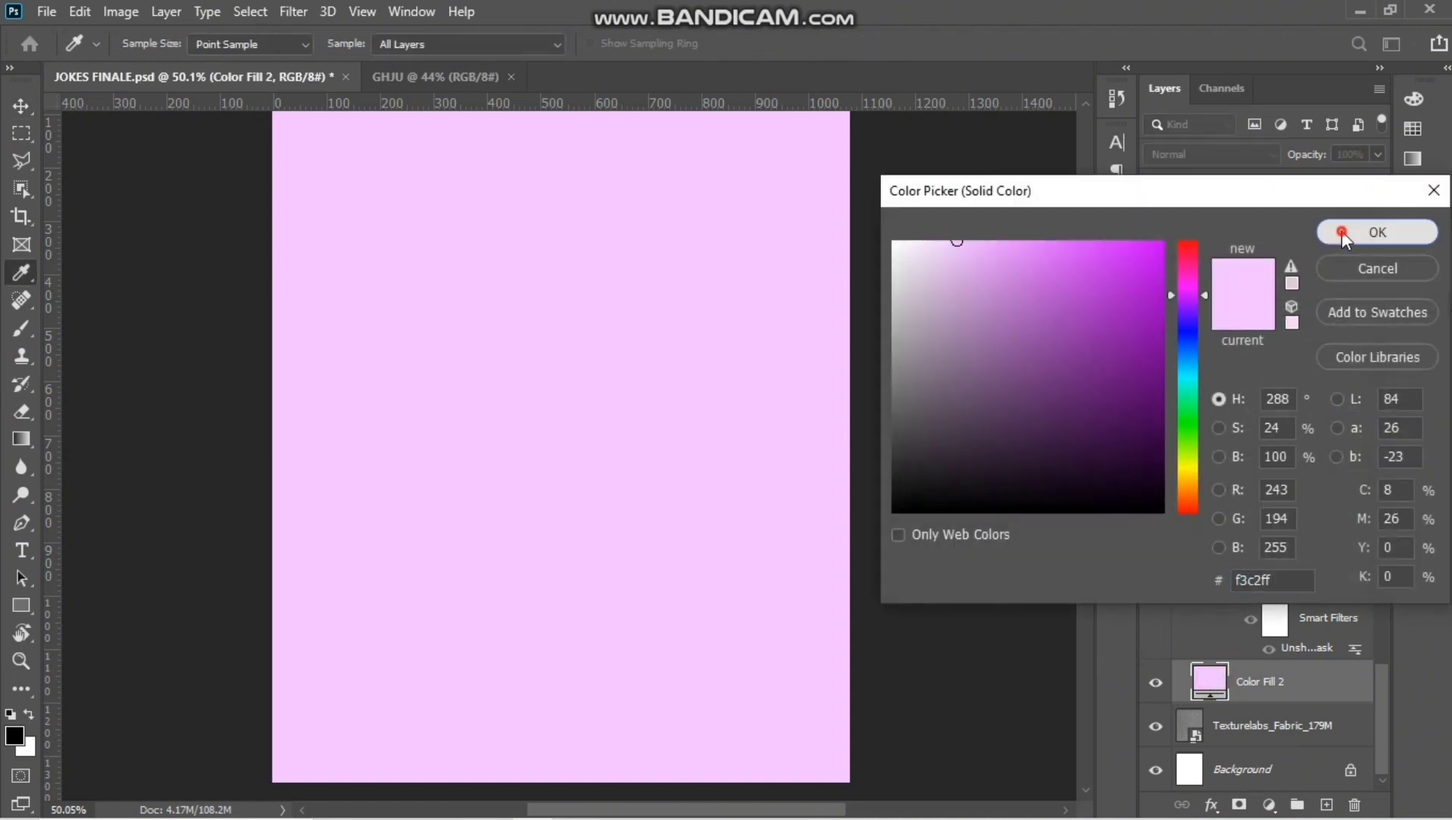
left_click(1341, 232)
key("Delete")
Step: Add a Solid Color fill layer directly above the Texturelabs_Fabric_179M layer with the colour f3c2ff
left_click(1268, 805)
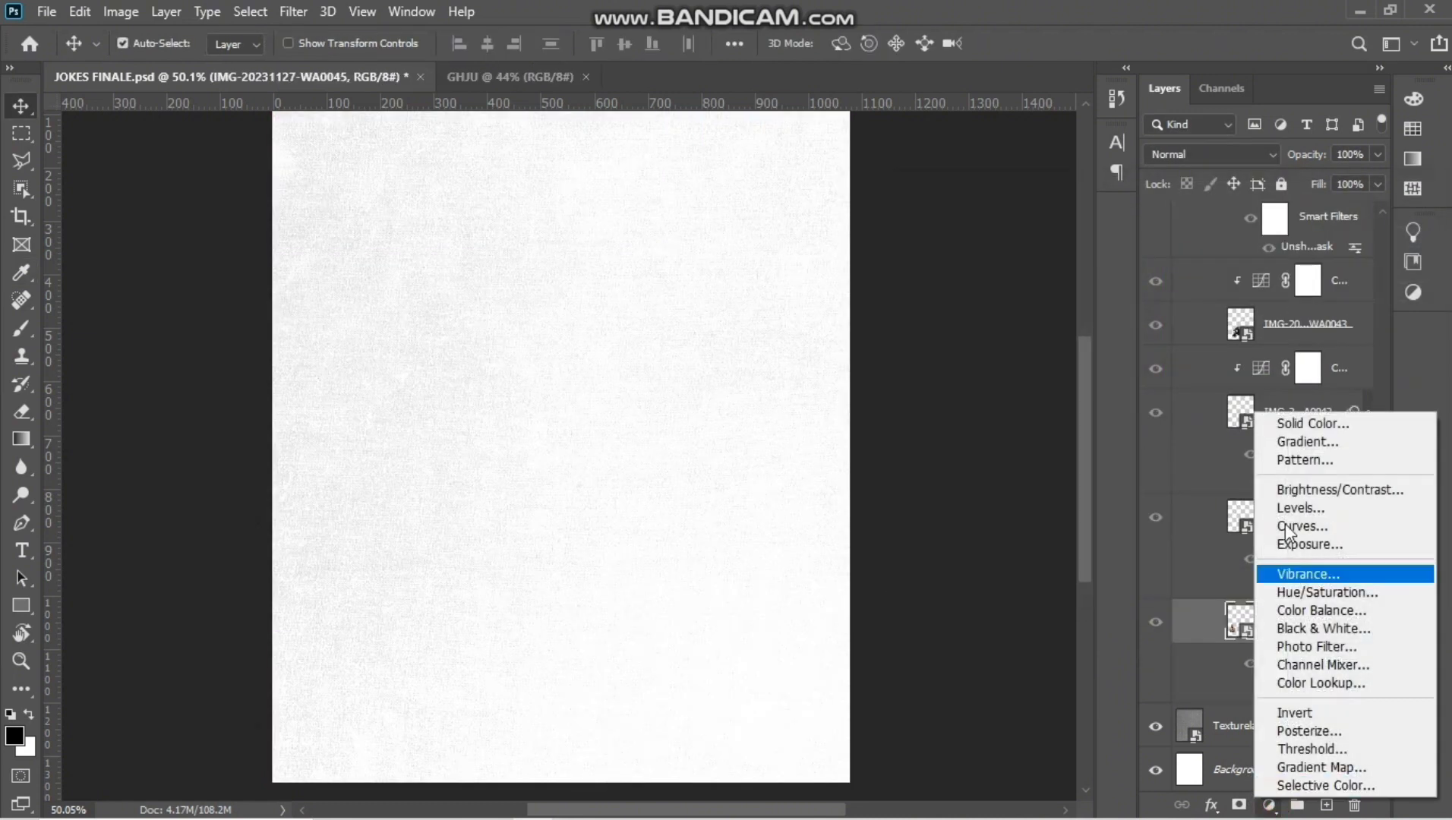
left_click(1241, 726)
left_click(1241, 725)
left_click(1268, 805)
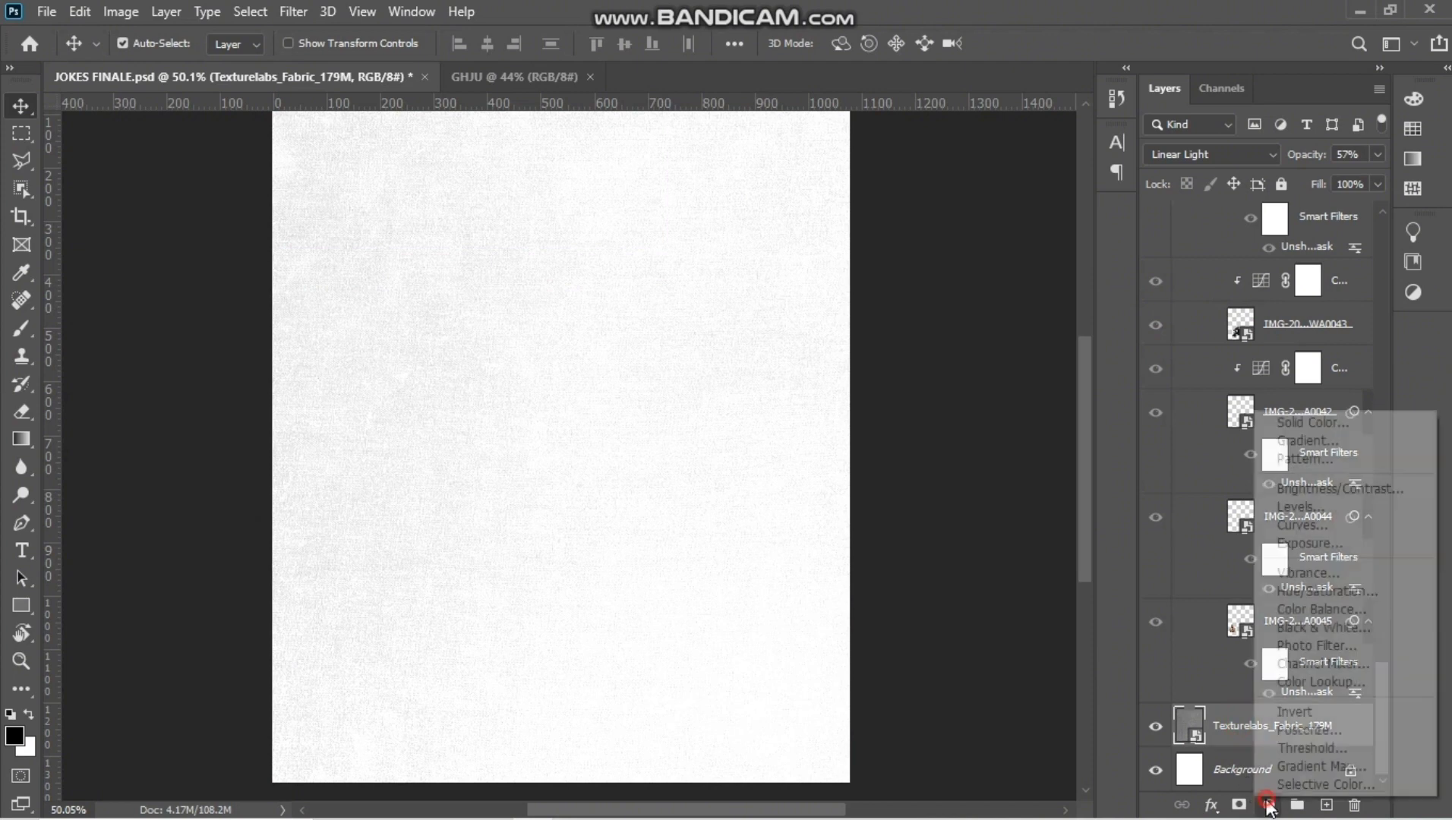
left_click(1300, 424)
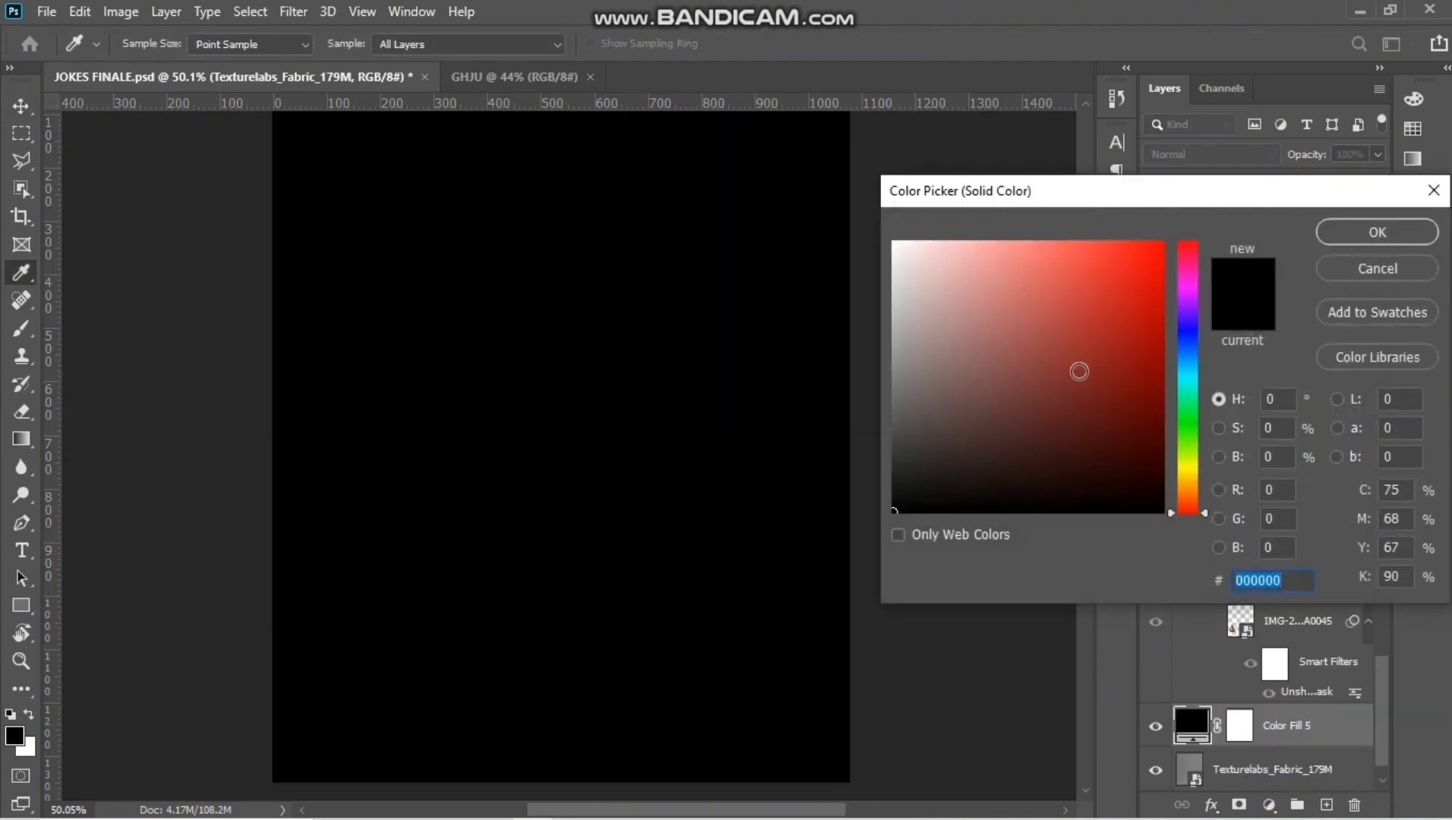
left_click(978, 271)
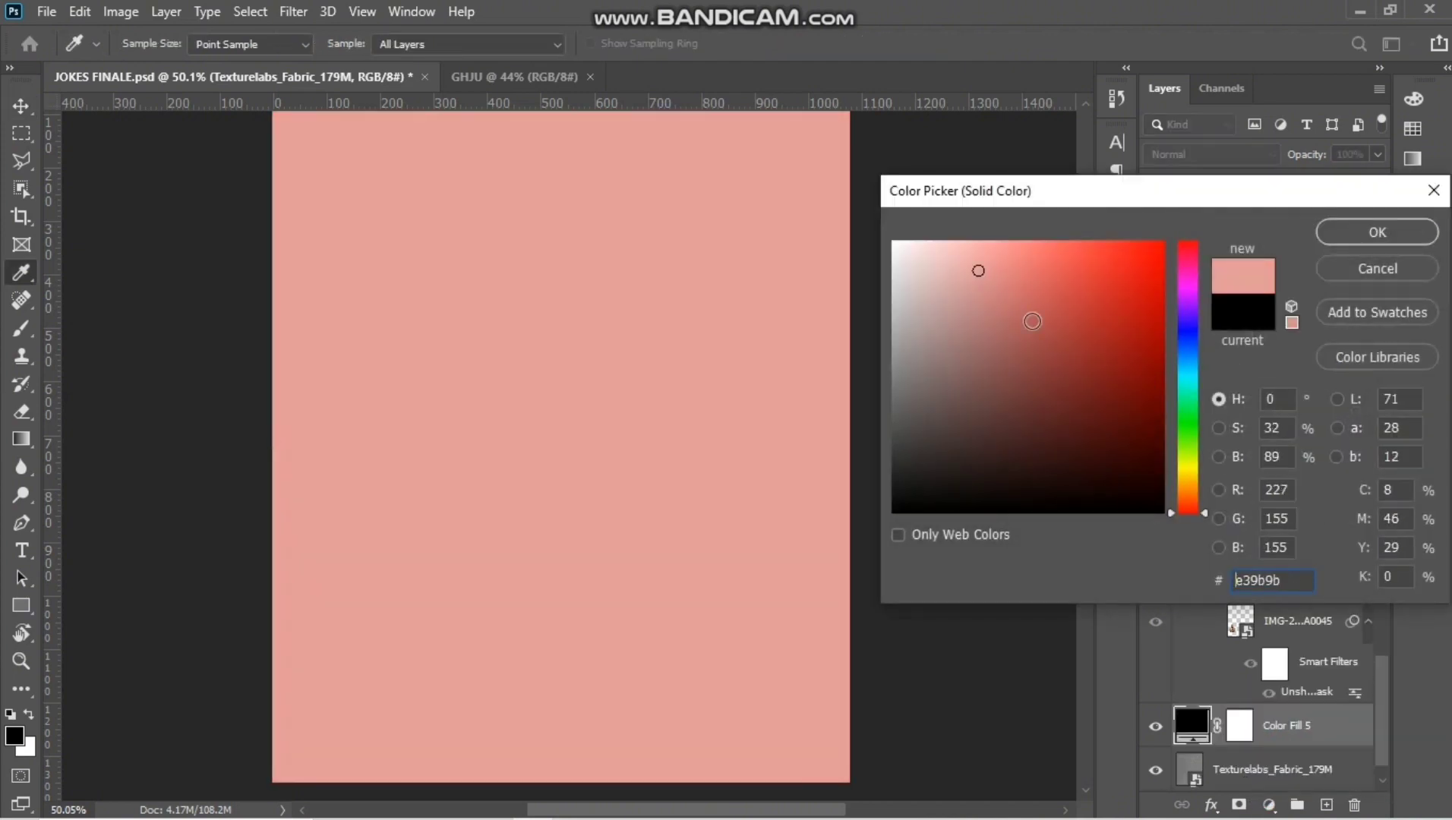
double_click(1290, 571)
type("f3c2ff")
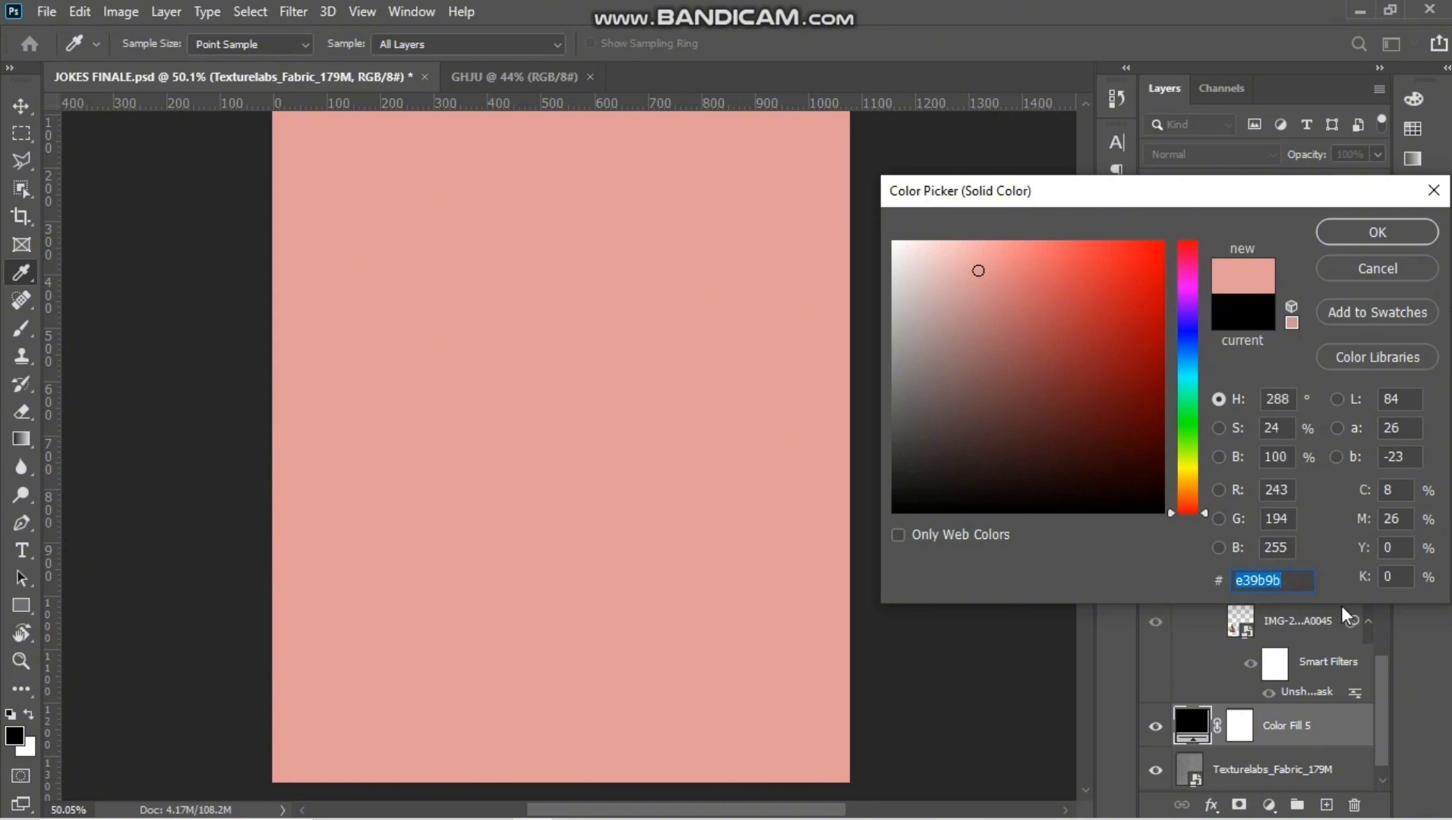
left_click(1339, 243)
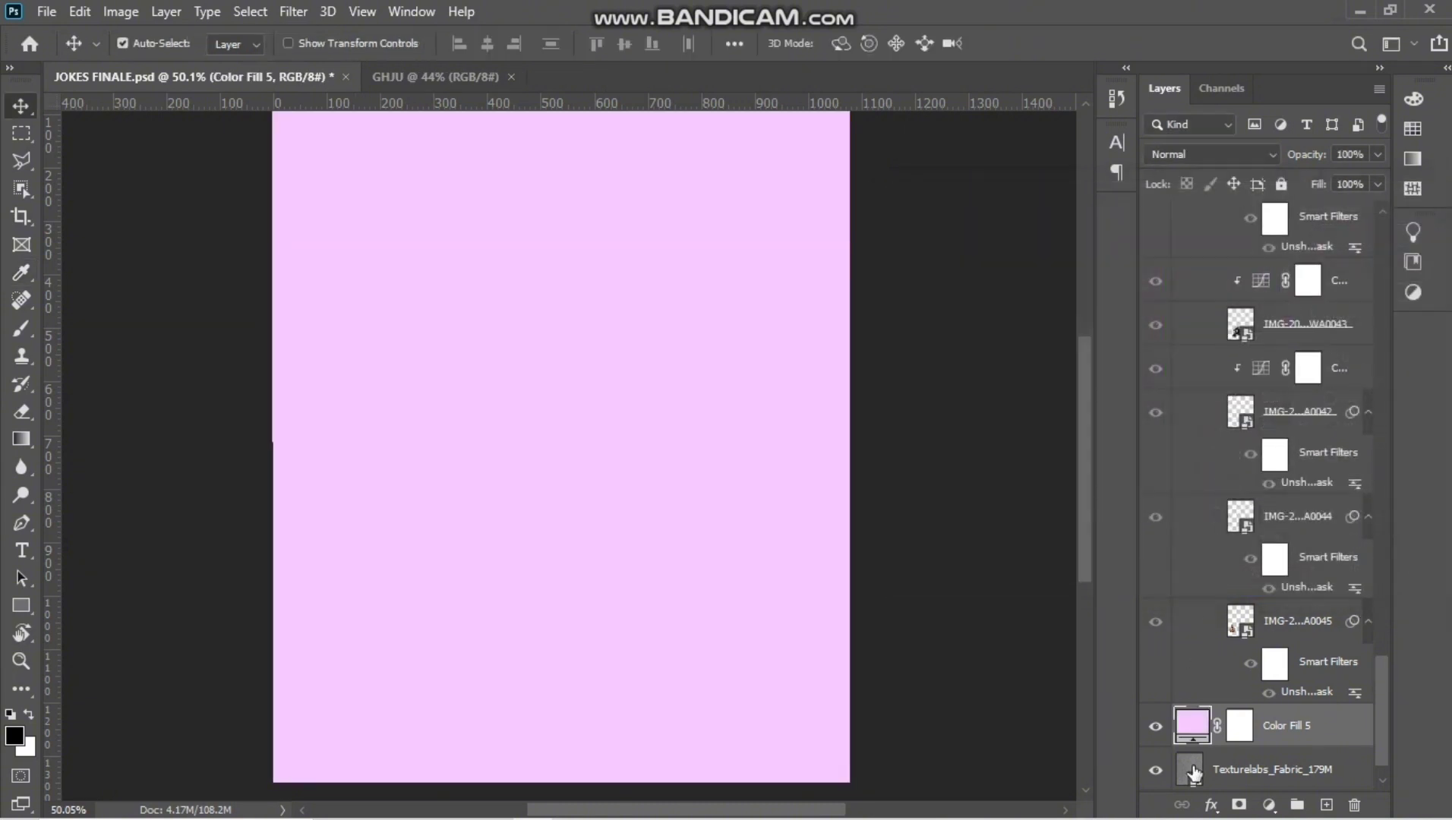
Step: Invert the layer mask of Color Fill 5 to black and set up the Brush tool at size 1500
left_click(1240, 731)
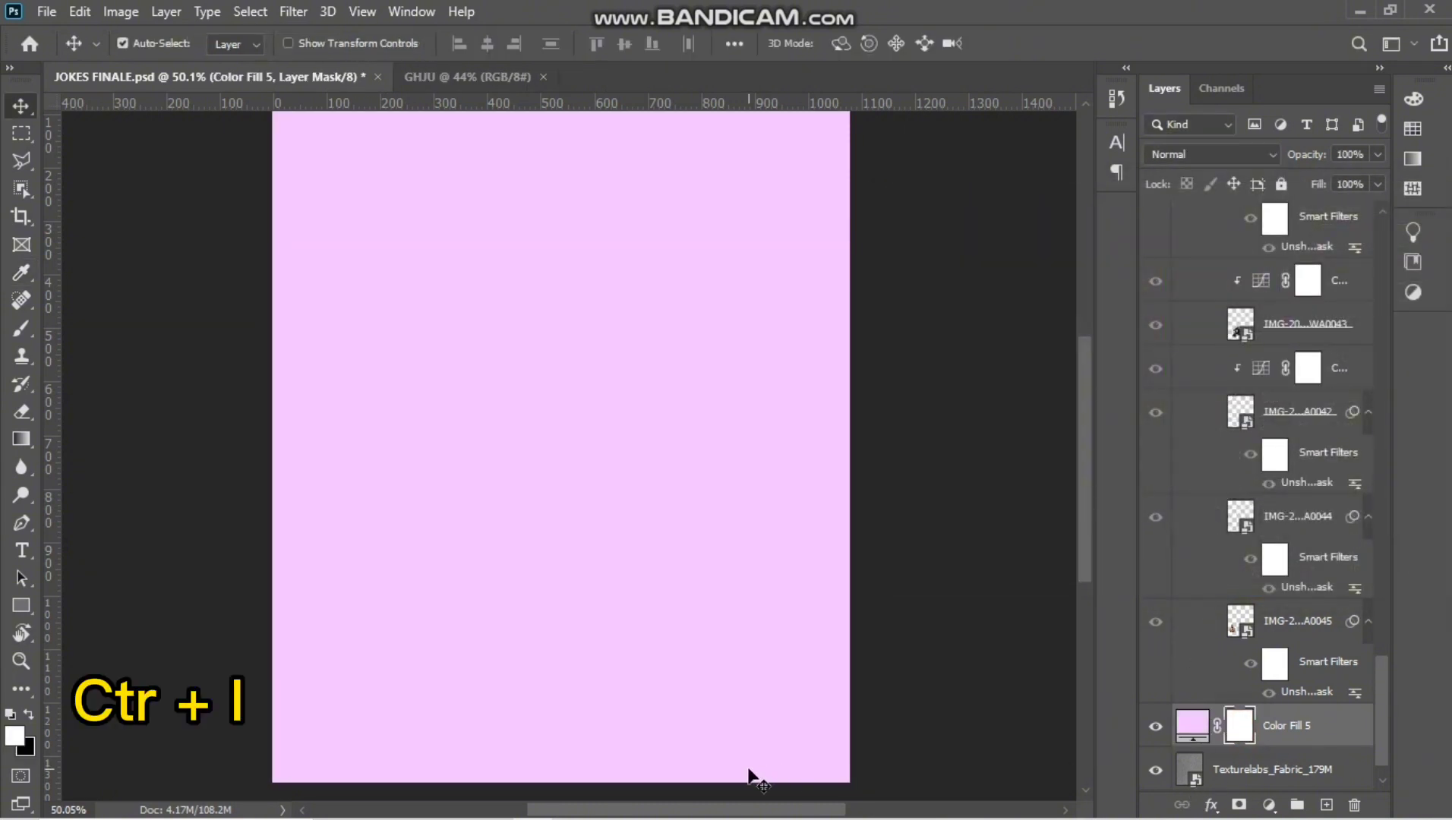
key("ctrl+i")
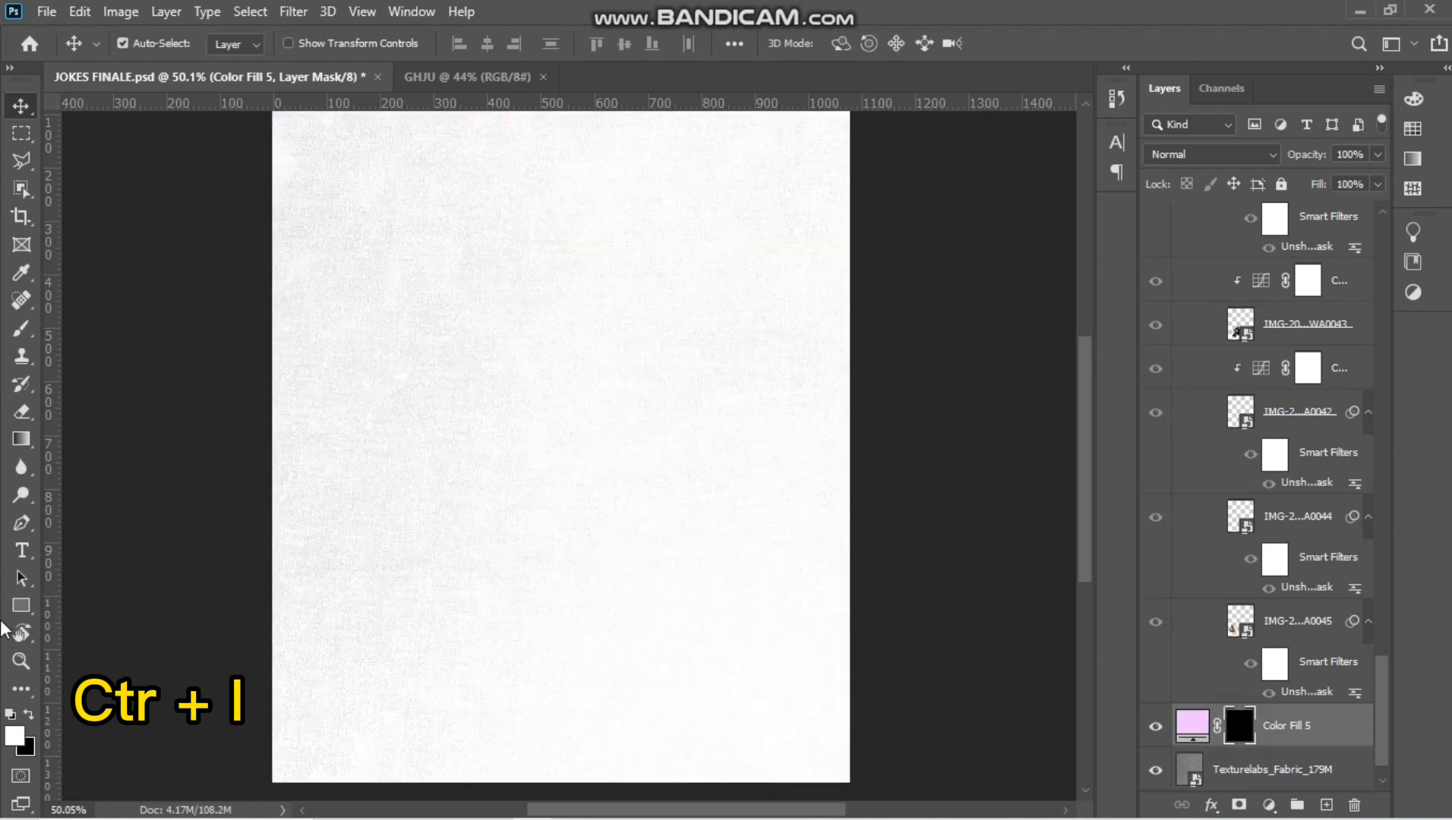
left_click(21, 329)
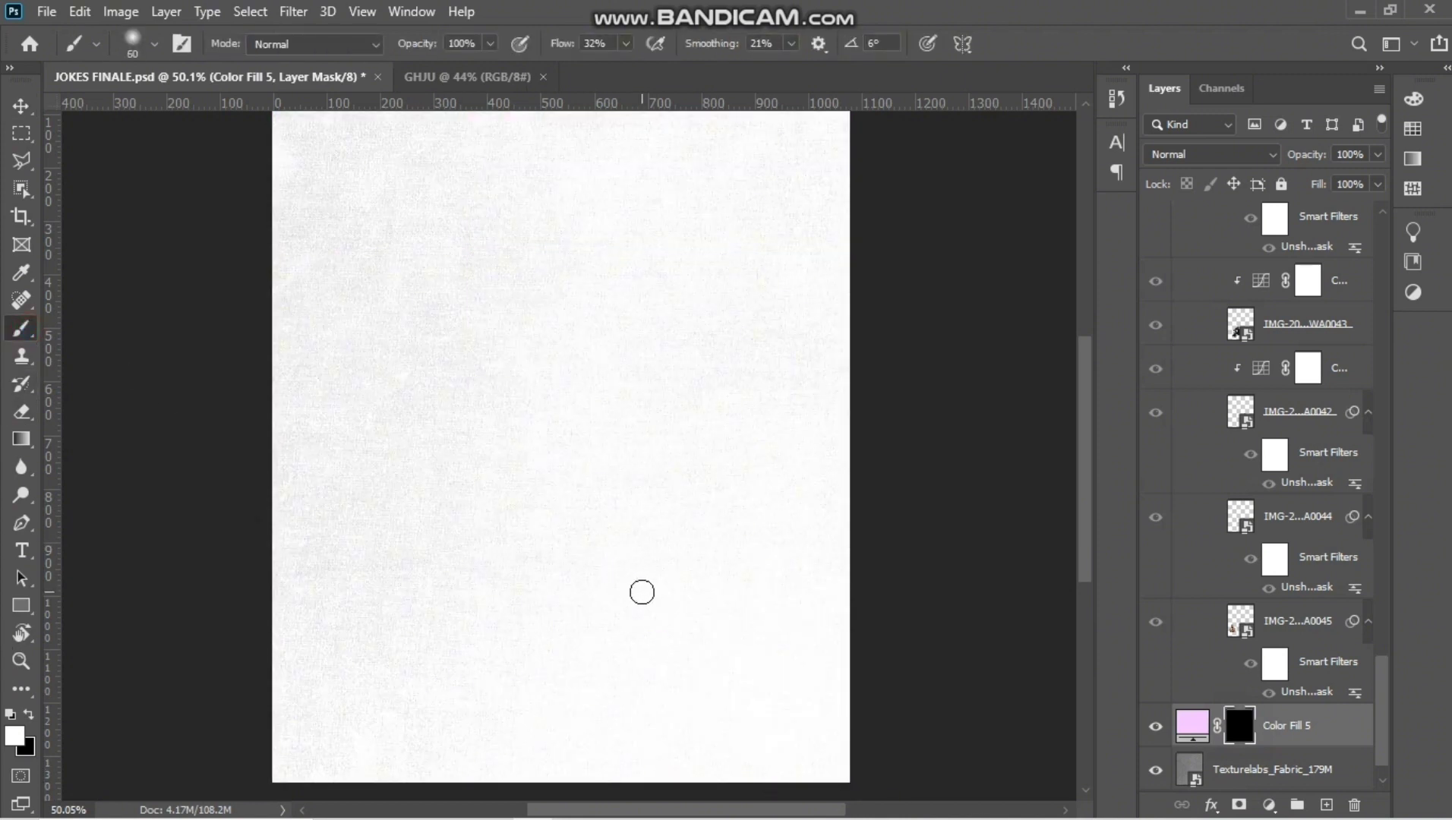
key("bracketright")
key("bracketright")
key("bracketright")
key("bracketright")
key("bracketright")
key("bracketright")
key("bracketright")
key("bracketright")
key("bracketright")
key("bracketright")
key("bracketright")
key("bracketright")
key("bracketright")
key("bracketright")
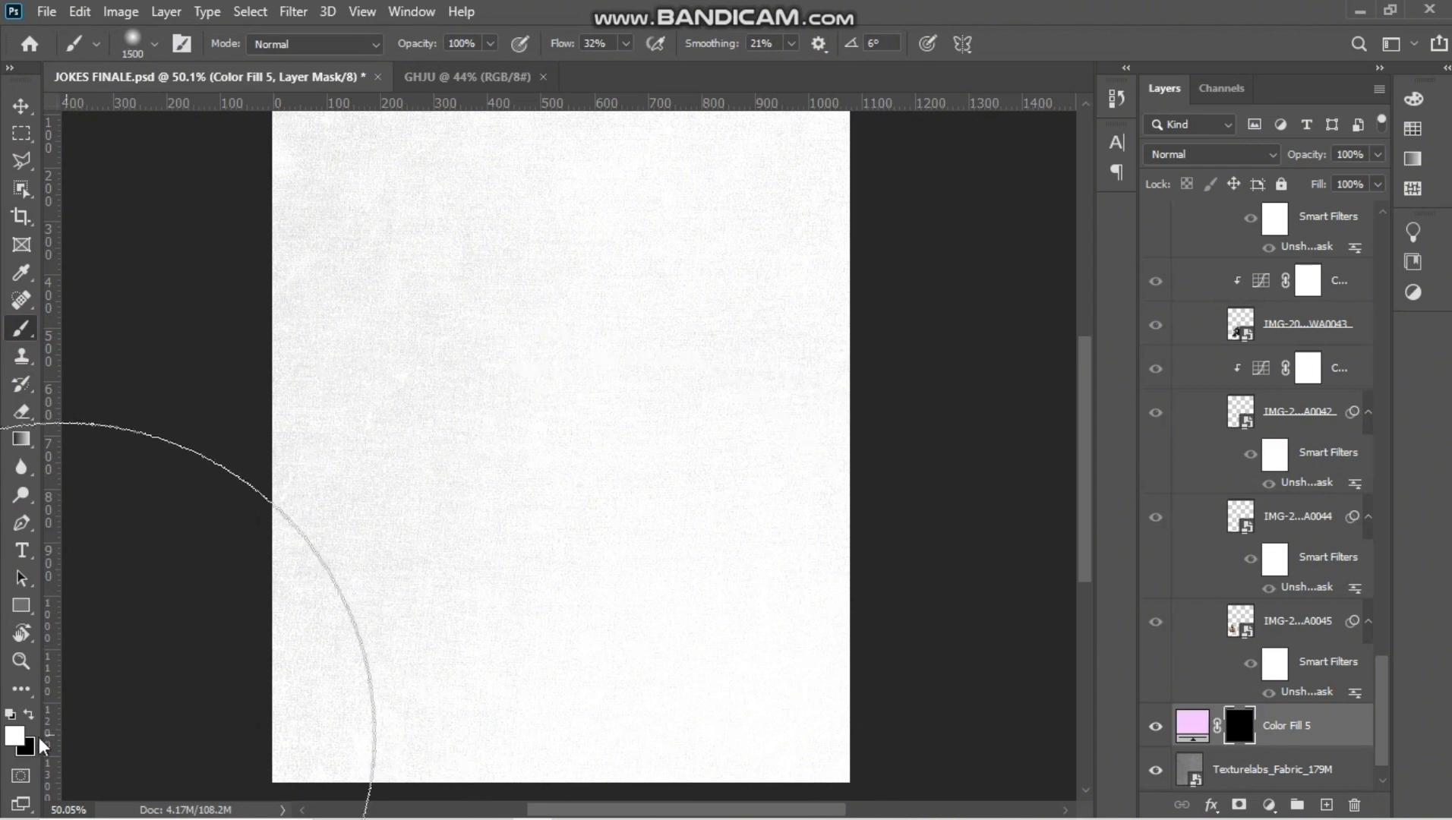
Step: Paint with the white brush on the Color Fill 5 mask to reveal pink over the lower right of the canvas
left_click(27, 717)
left_click(27, 717)
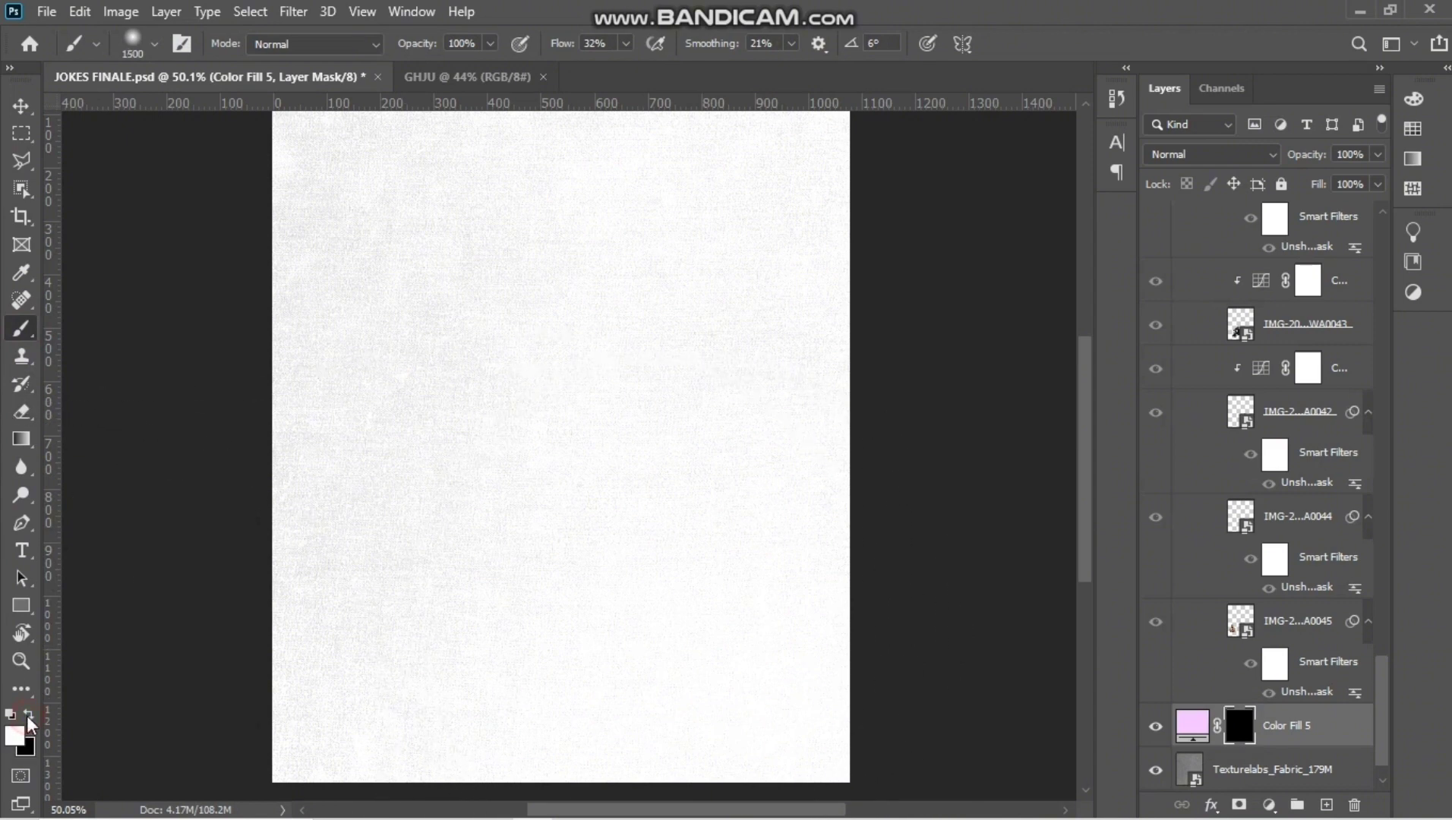
left_click(27, 717)
left_click(28, 717)
scroll(805, 649, "down", 3)
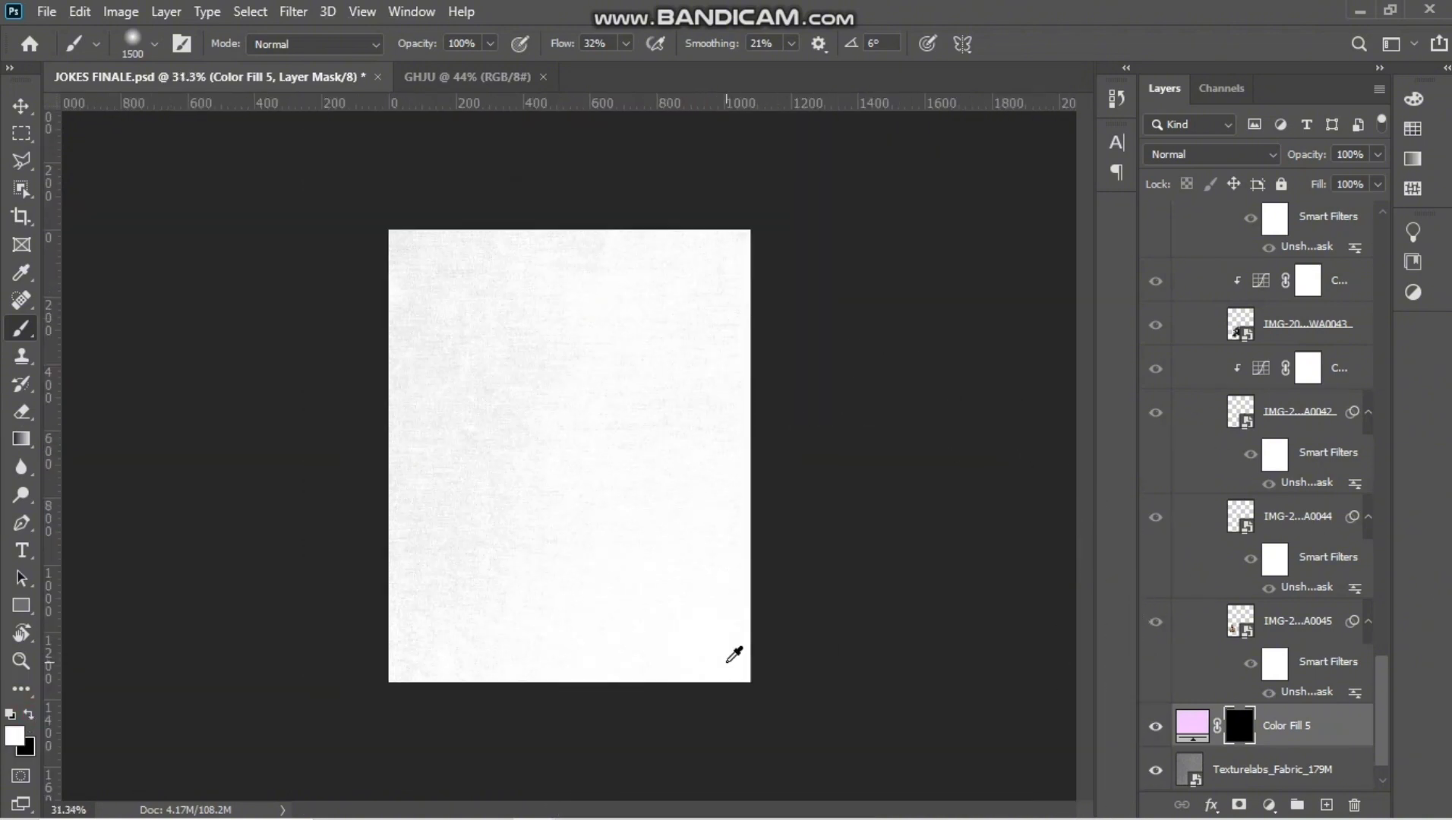
scroll(733, 654, "up", 2)
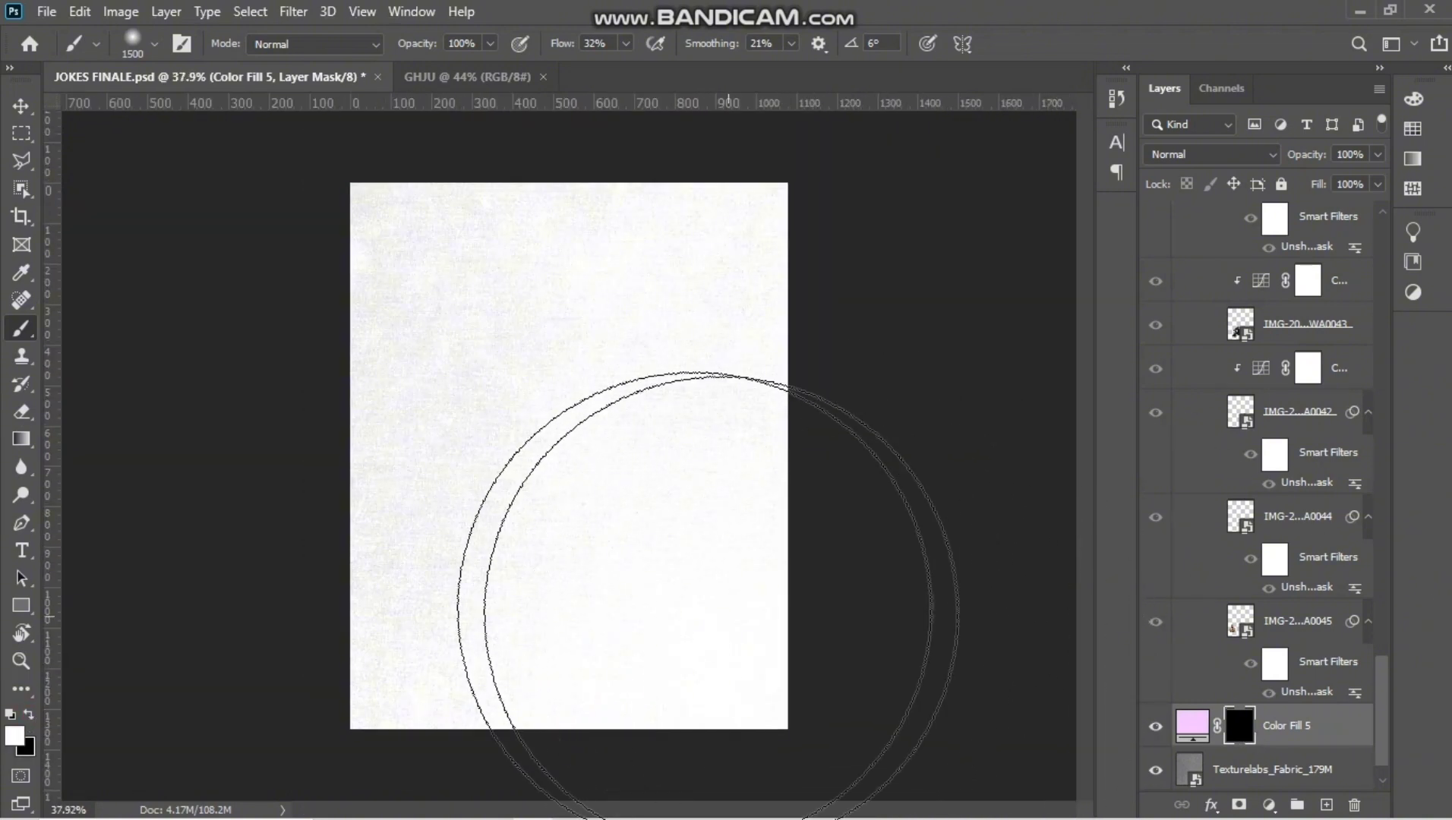
mouse_move(563, 340)
left_mouse_down()
mouse_move(787, 493)
mouse_move(733, 486)
mouse_move(745, 490)
left_mouse_up()
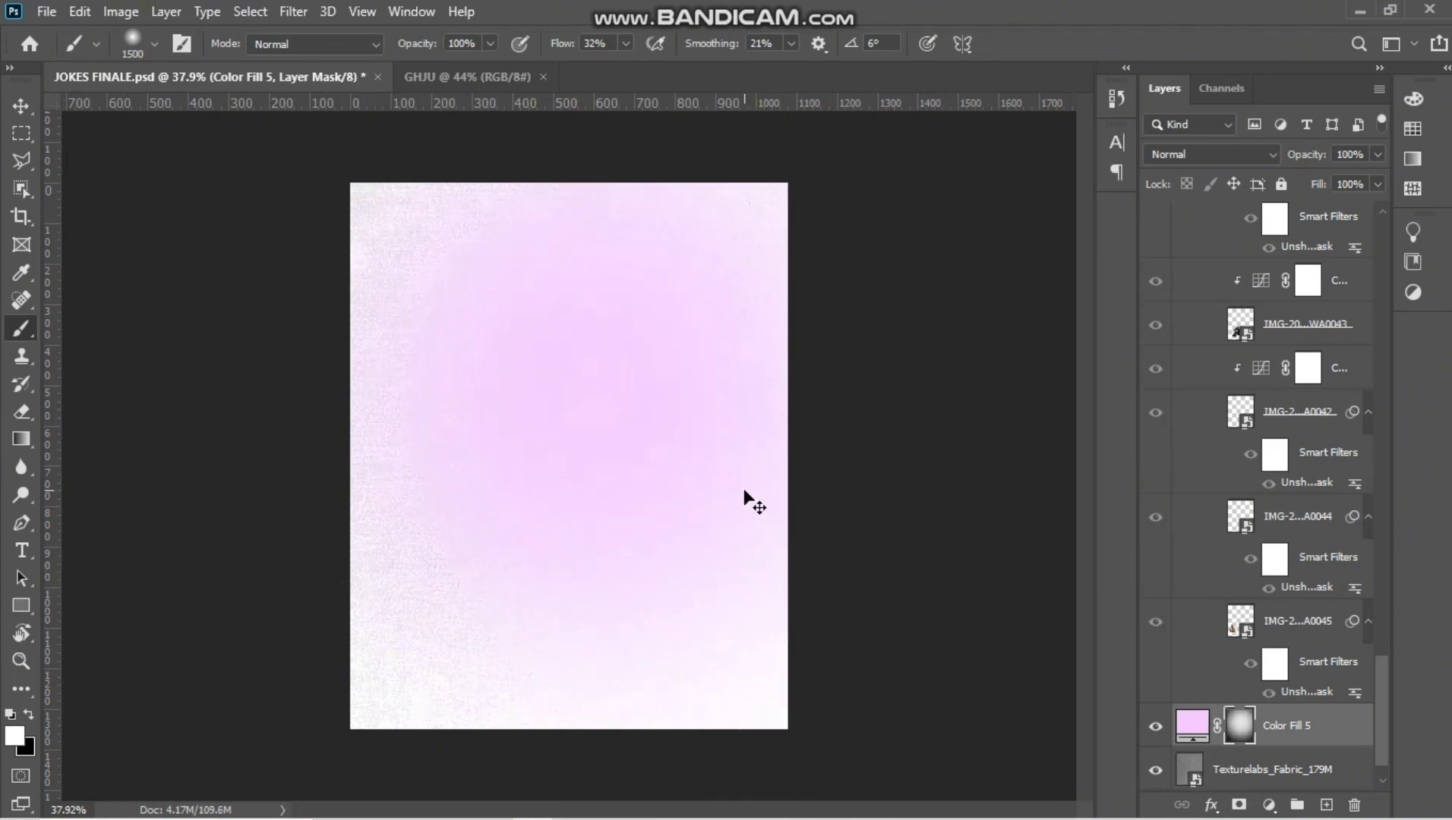
key("ctrl+BackSpace")
mouse_move(704, 642)
left_mouse_down()
mouse_move(635, 633)
mouse_move(763, 522)
mouse_move(837, 503)
left_mouse_up()
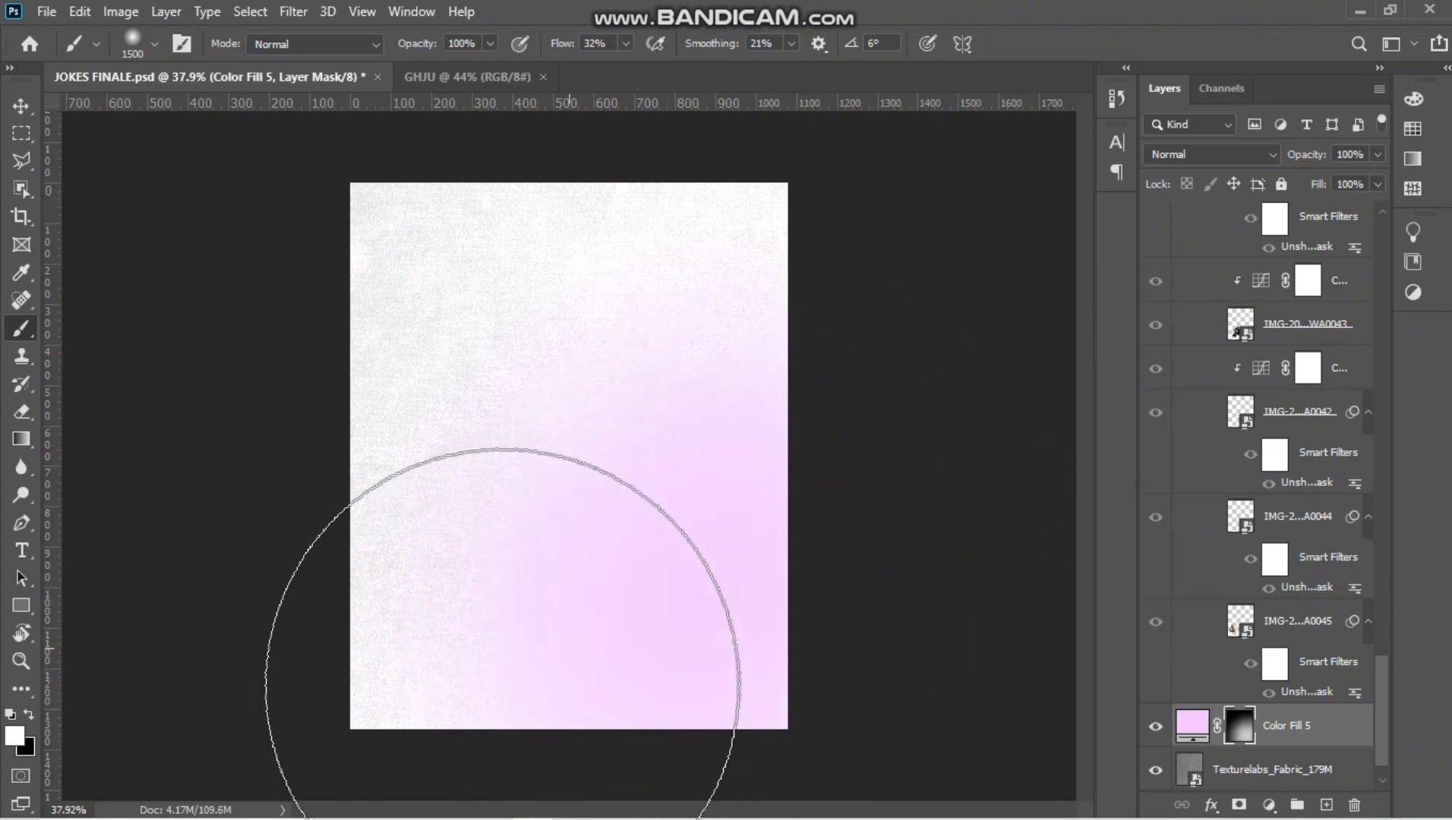
mouse_move(503, 696)
left_mouse_down()
mouse_move(680, 554)
mouse_move(826, 502)
mouse_move(745, 707)
mouse_move(818, 680)
mouse_move(506, 694)
mouse_move(549, 338)
mouse_move(467, 201)
left_mouse_up()
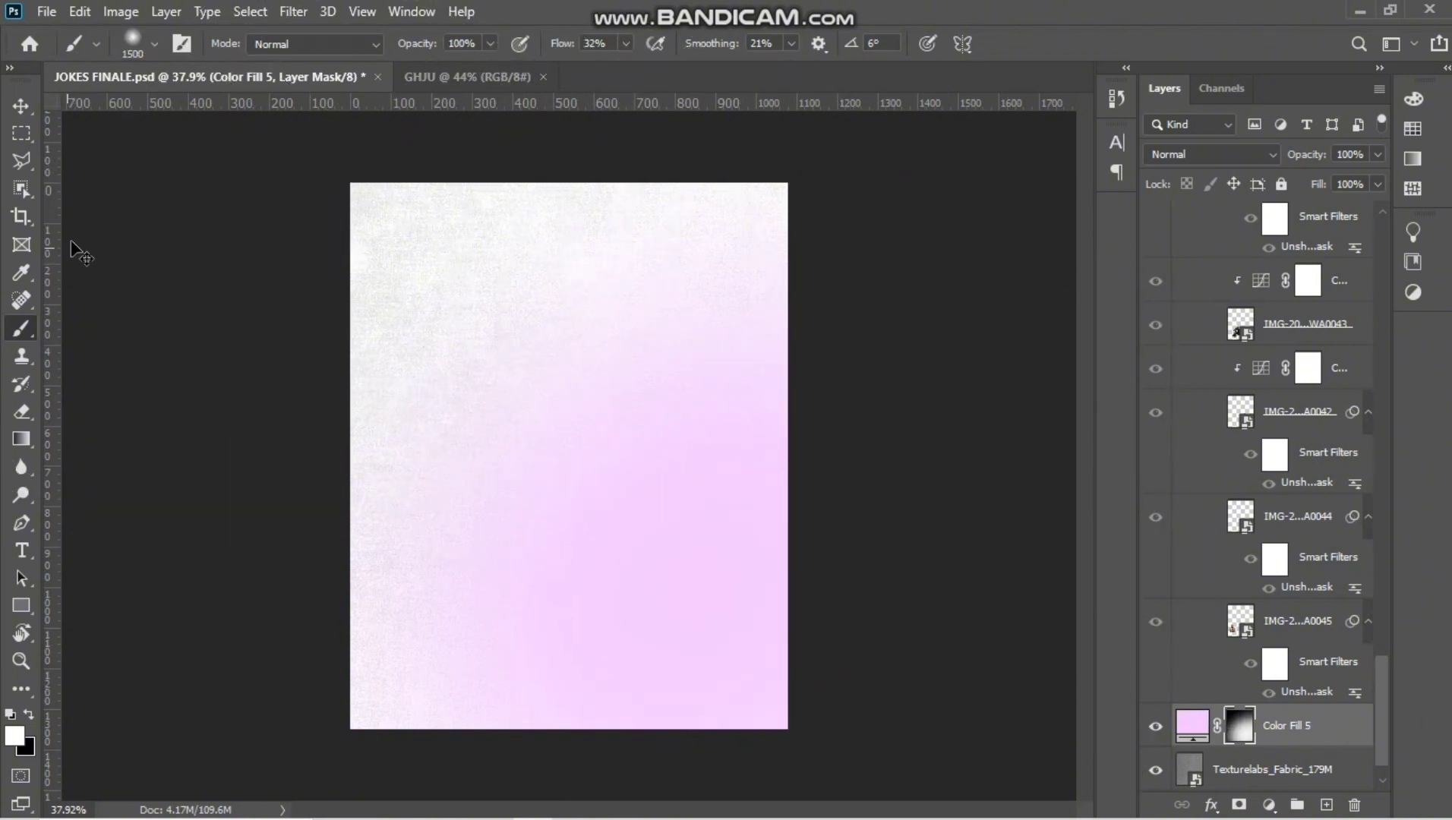
Step: Undo the mask painting, the new fill layer and the deletion, back to the visible Color Fill 2 with its gradient mask
key("ctrl+z")
key("ctrl+z")
key("ctrl+z")
key("ctrl+z")
key("ctrl+z")
key("ctrl+z")
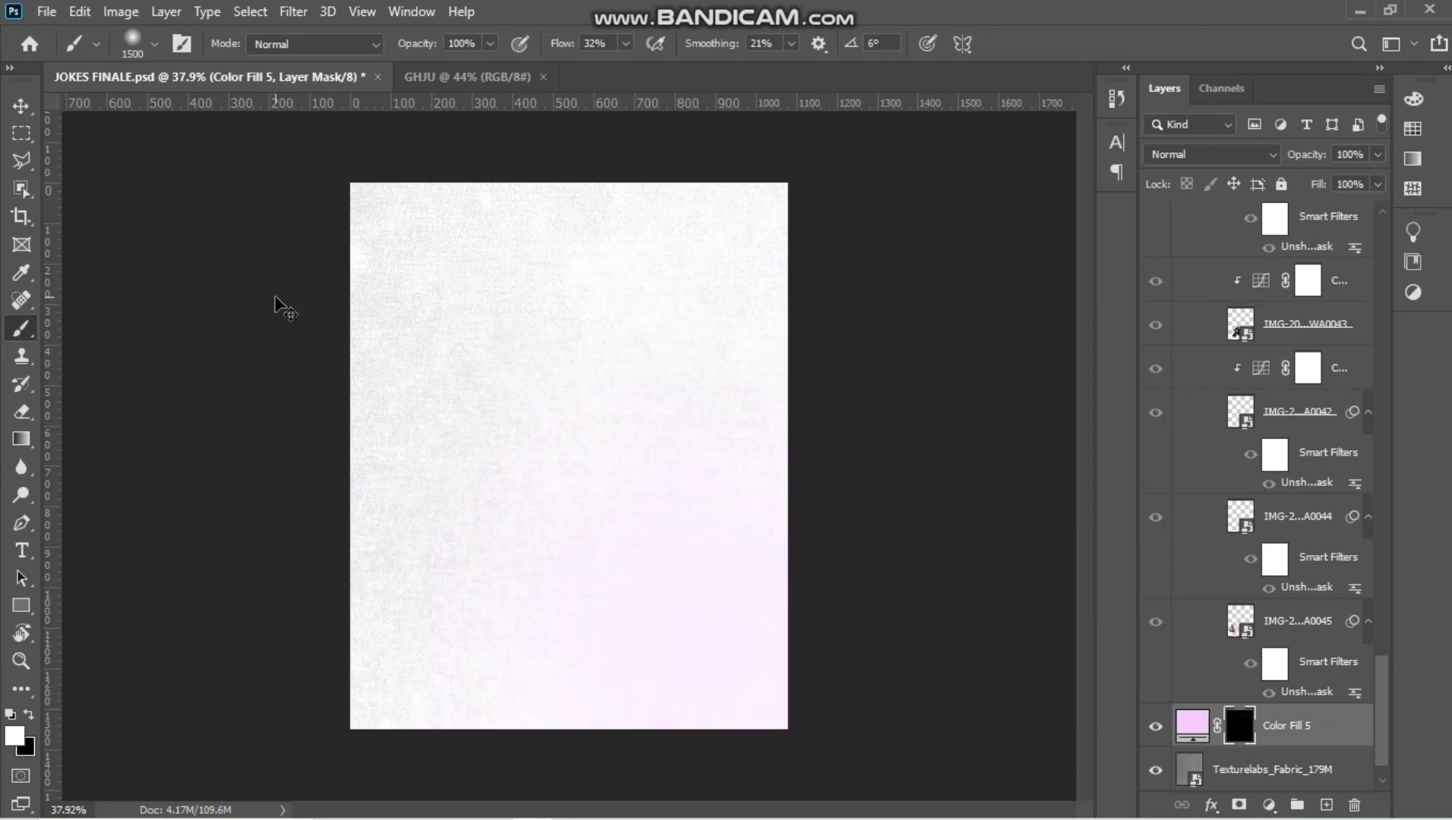
key("ctrl+z")
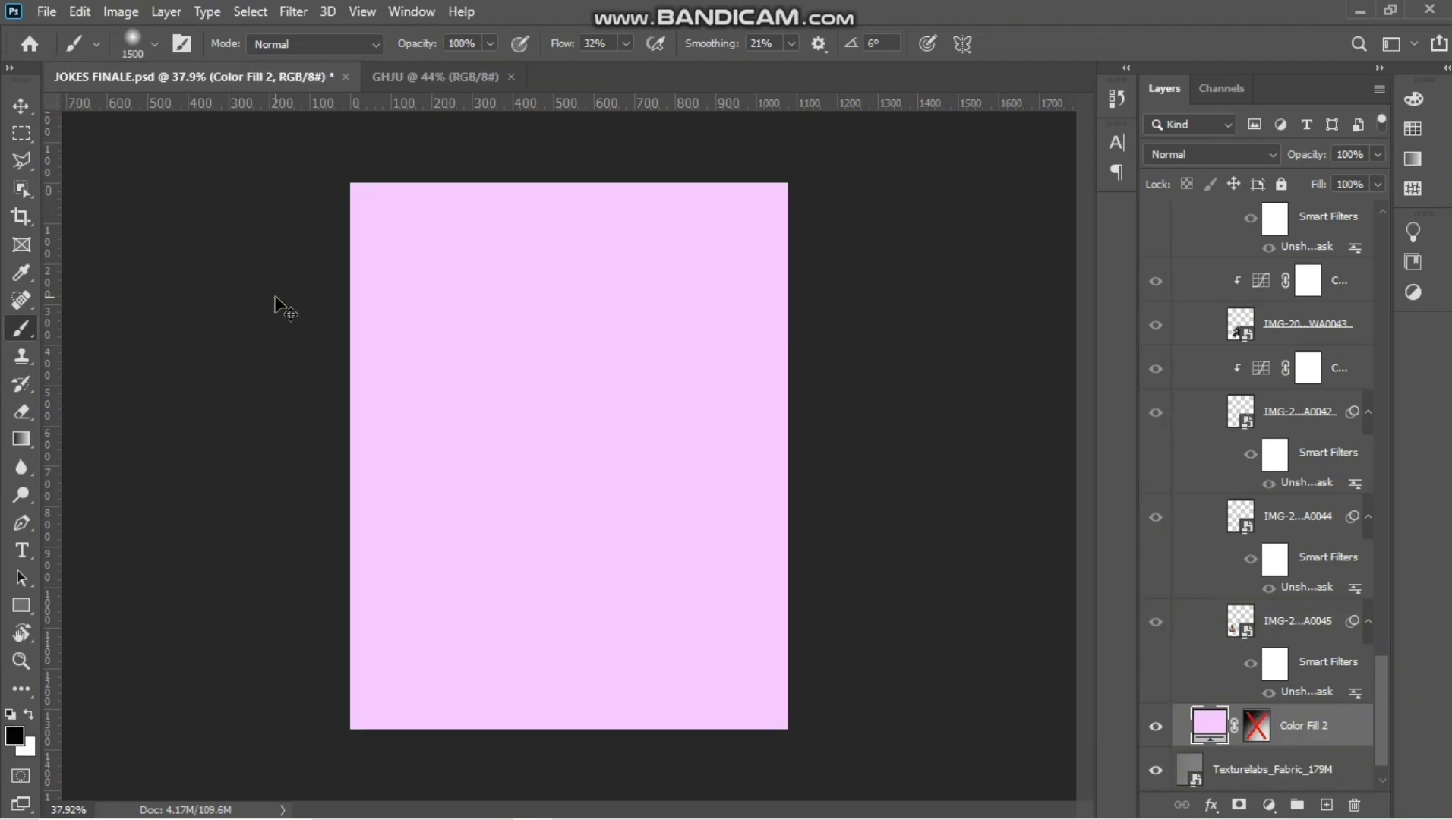
key("ctrl+z")
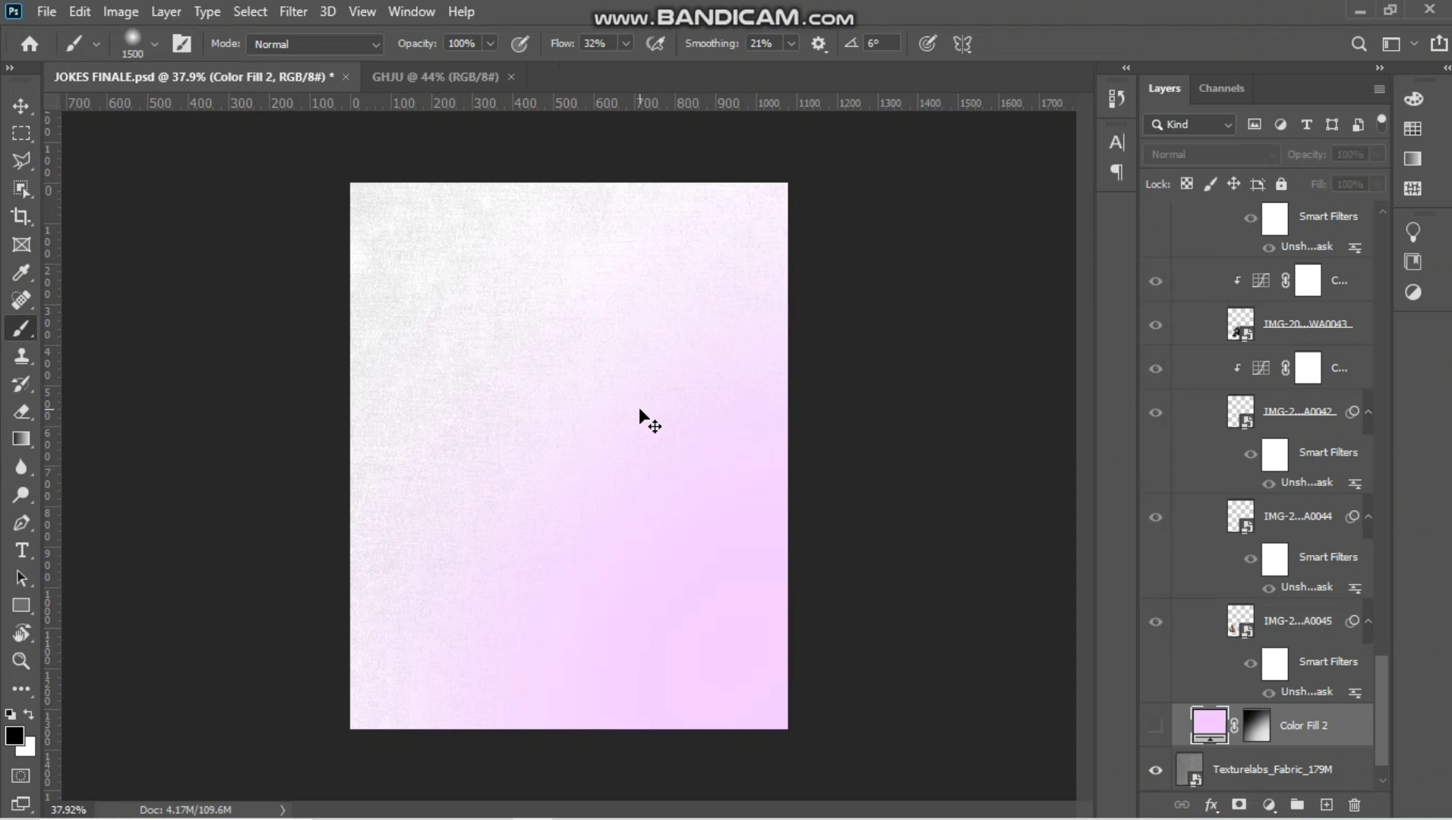
key("ctrl+z")
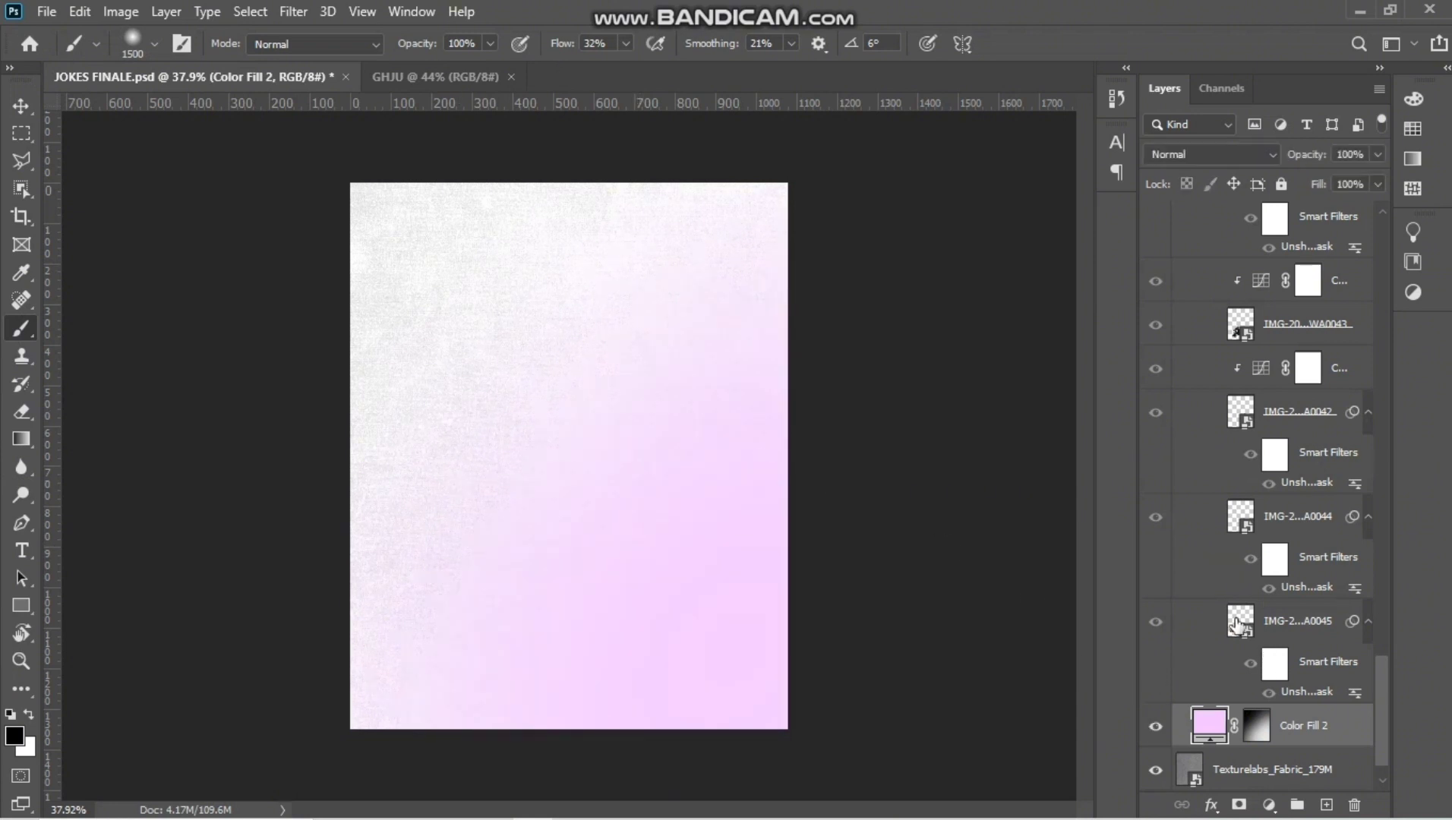
Step: Show the portrait and fabric layers of Group 9 again, and hide Hue/Saturation 1 and Hue/Saturation 1 copy
left_click(21, 106)
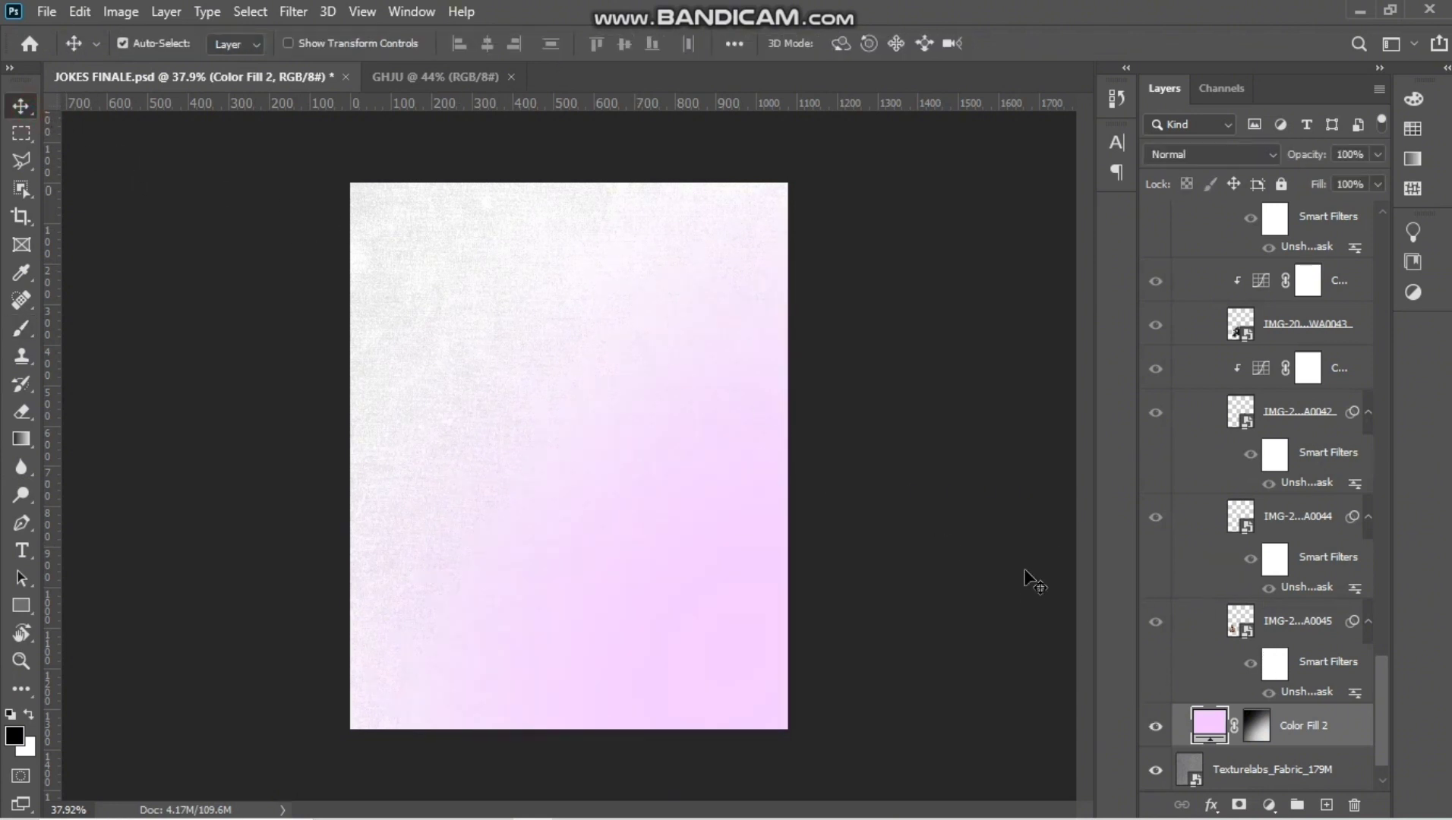
left_click(1157, 623)
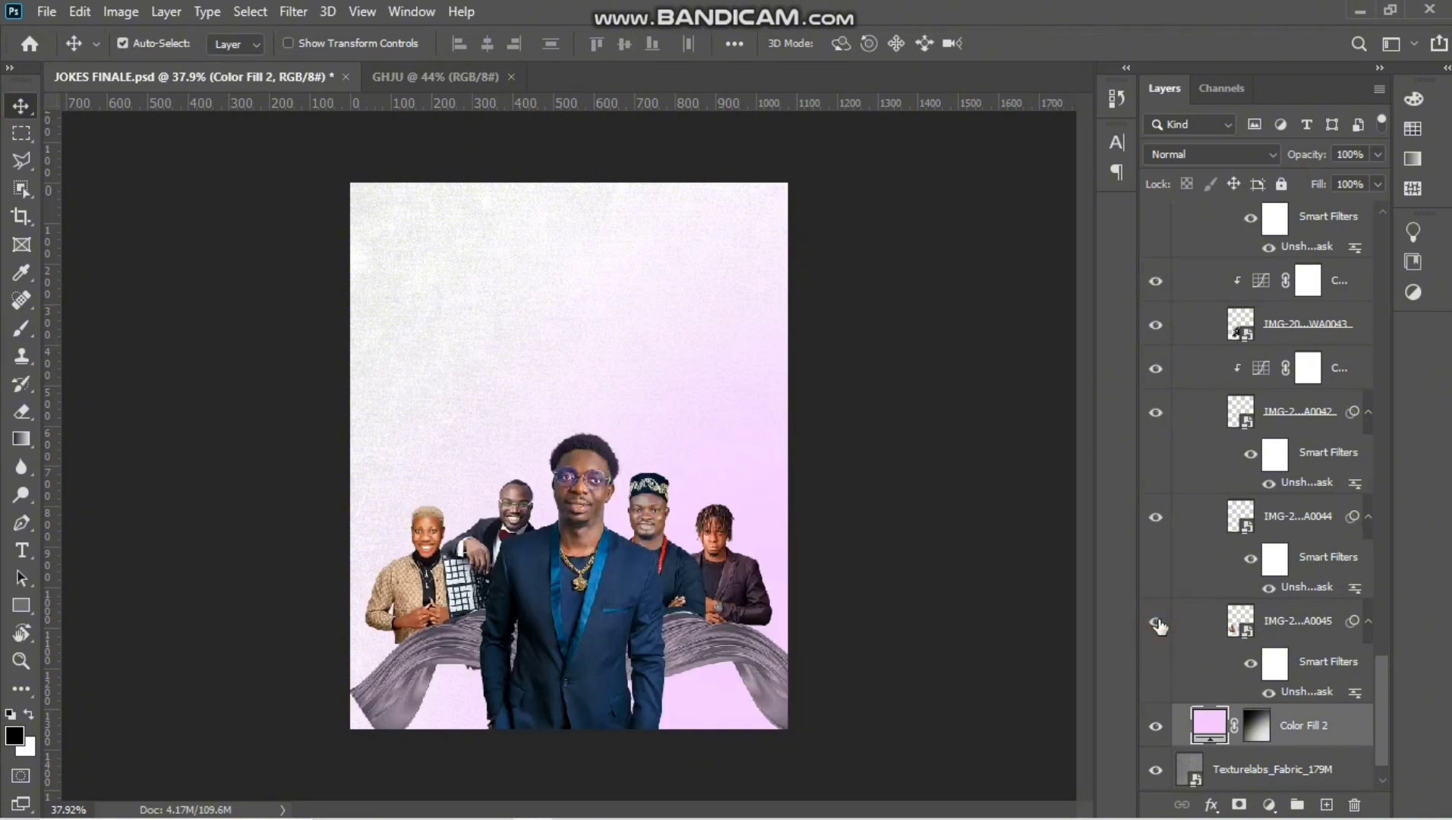
scroll(1194, 568, "up", 7)
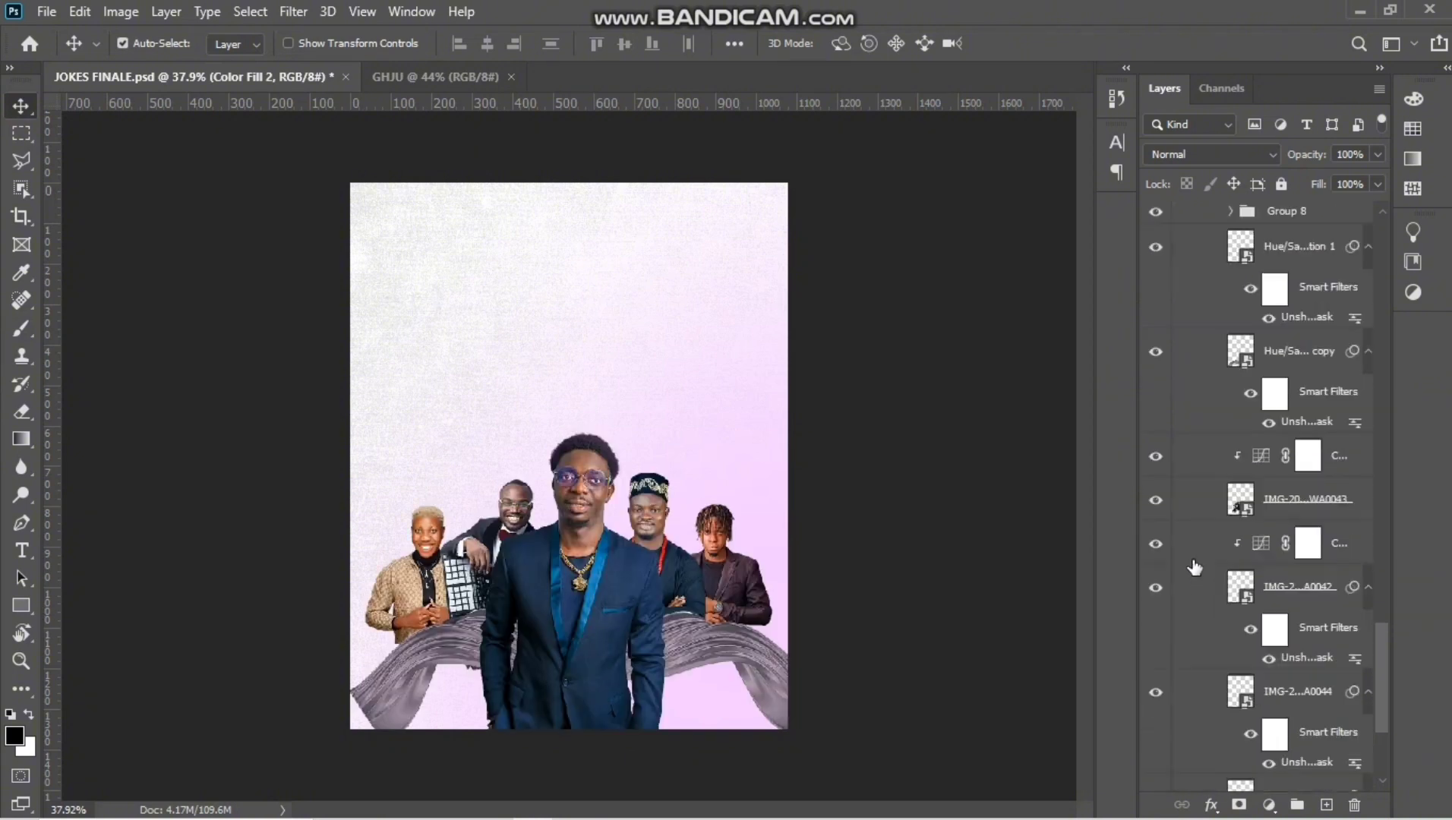
left_click(1158, 378)
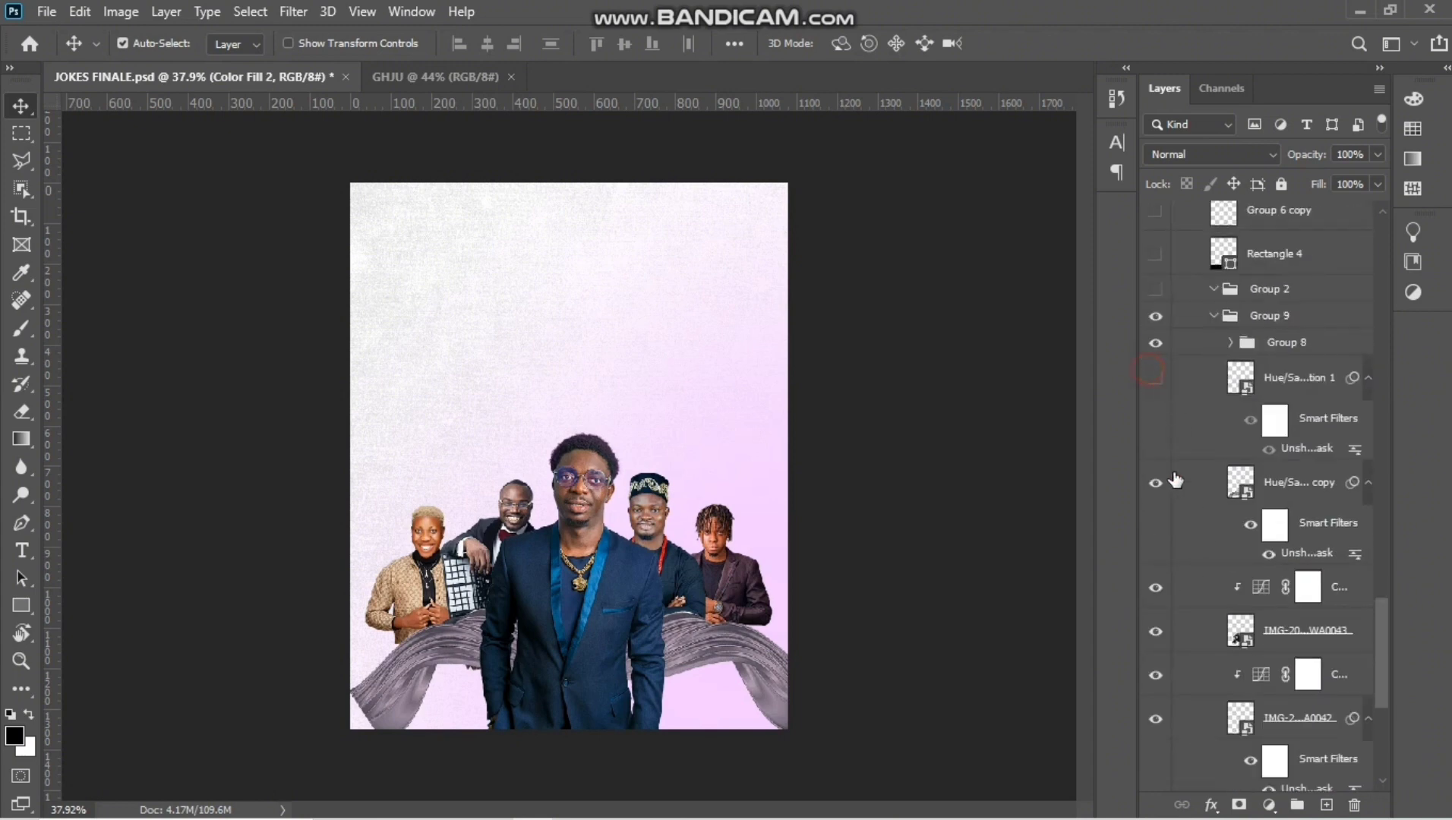
left_click(1171, 486)
left_click(1155, 483)
Step: Hide the four side portraits, the layers ending in WA0043, A0042, A0044 and A0045, leaving only the central man shown
left_click(1152, 588)
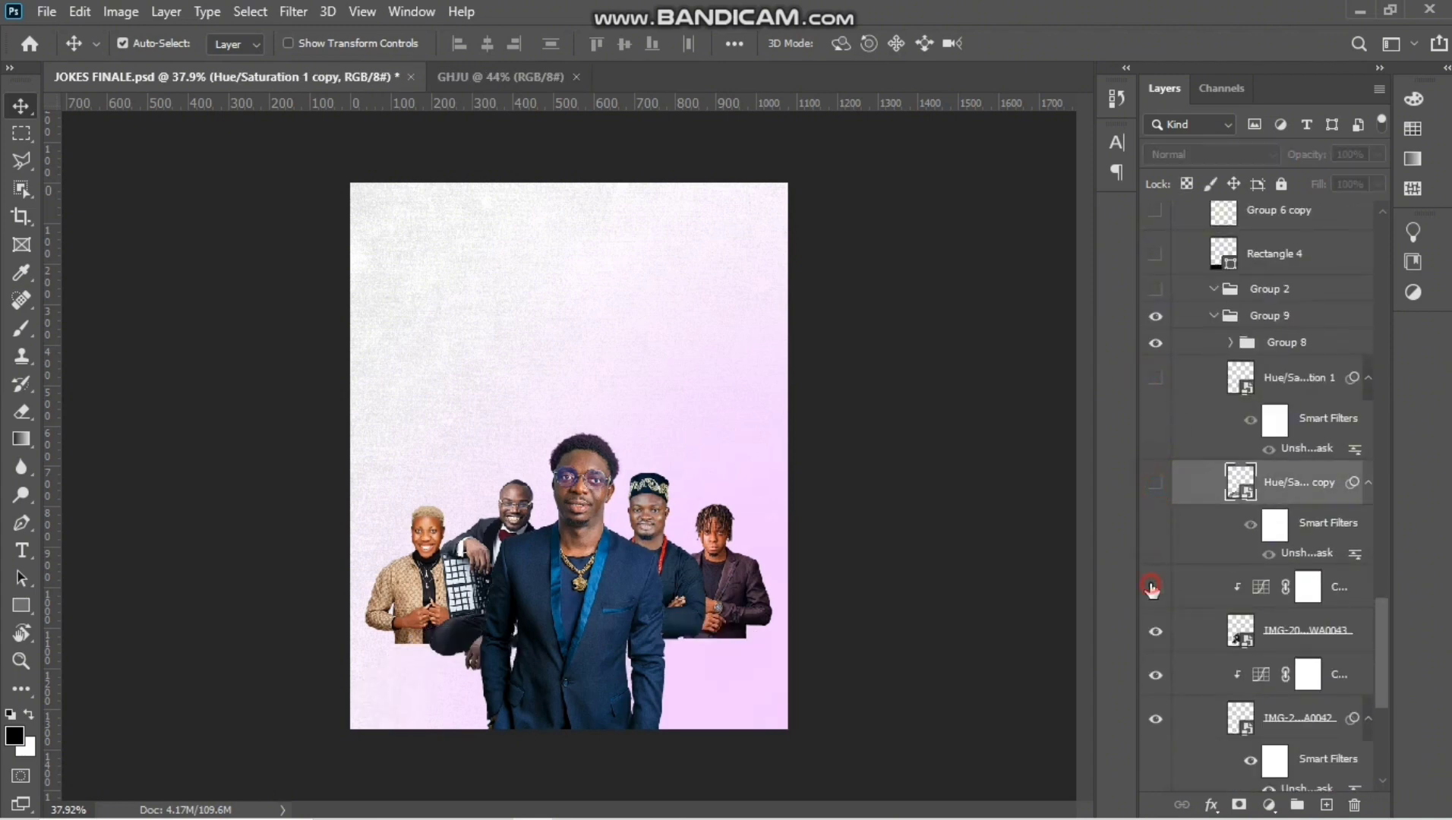
left_click(1156, 631)
scroll(1151, 684, "down", 4)
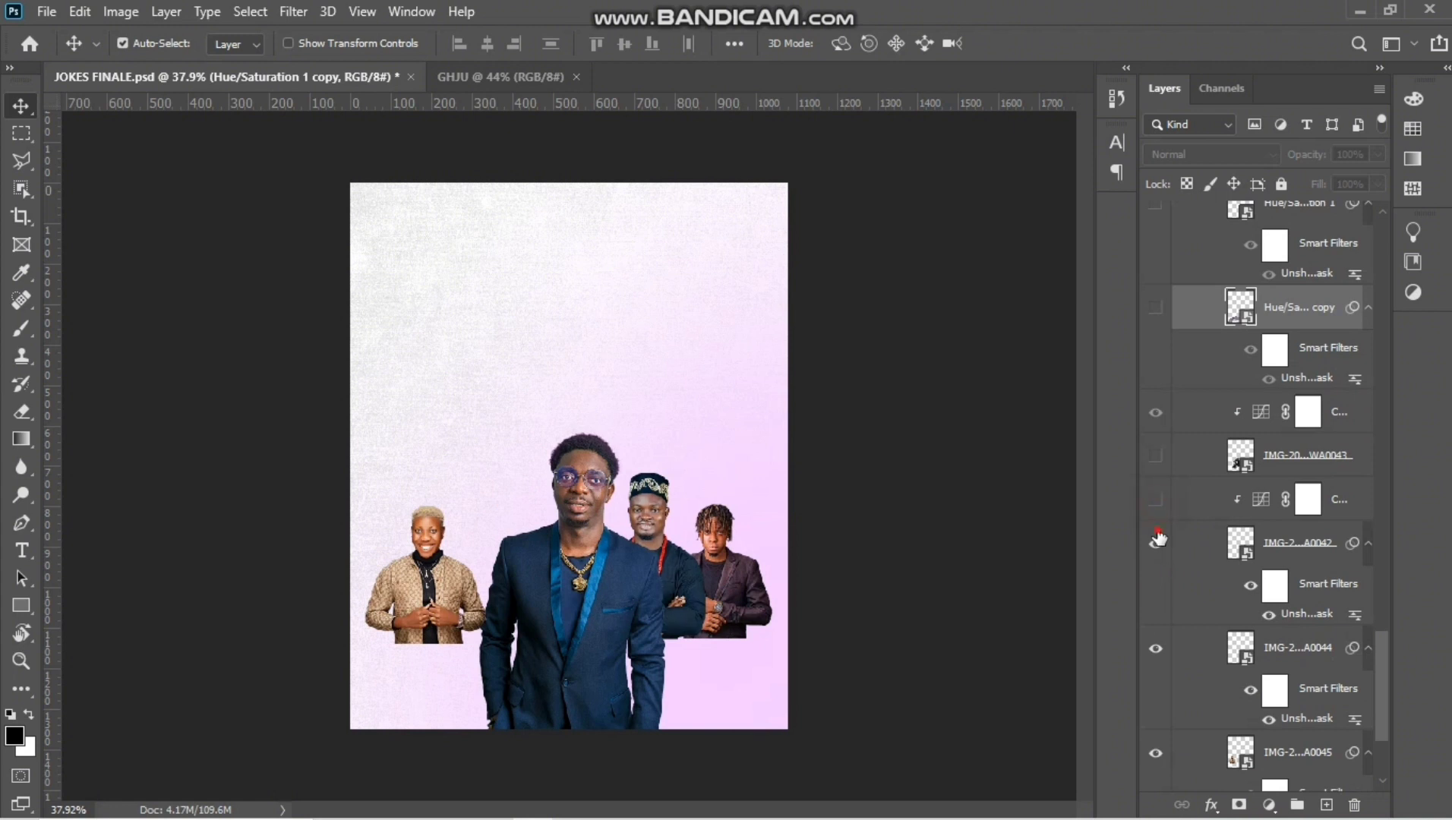
left_click(1156, 541)
left_click(1156, 648)
scroll(1158, 649, "down", 4)
left_click(1158, 579)
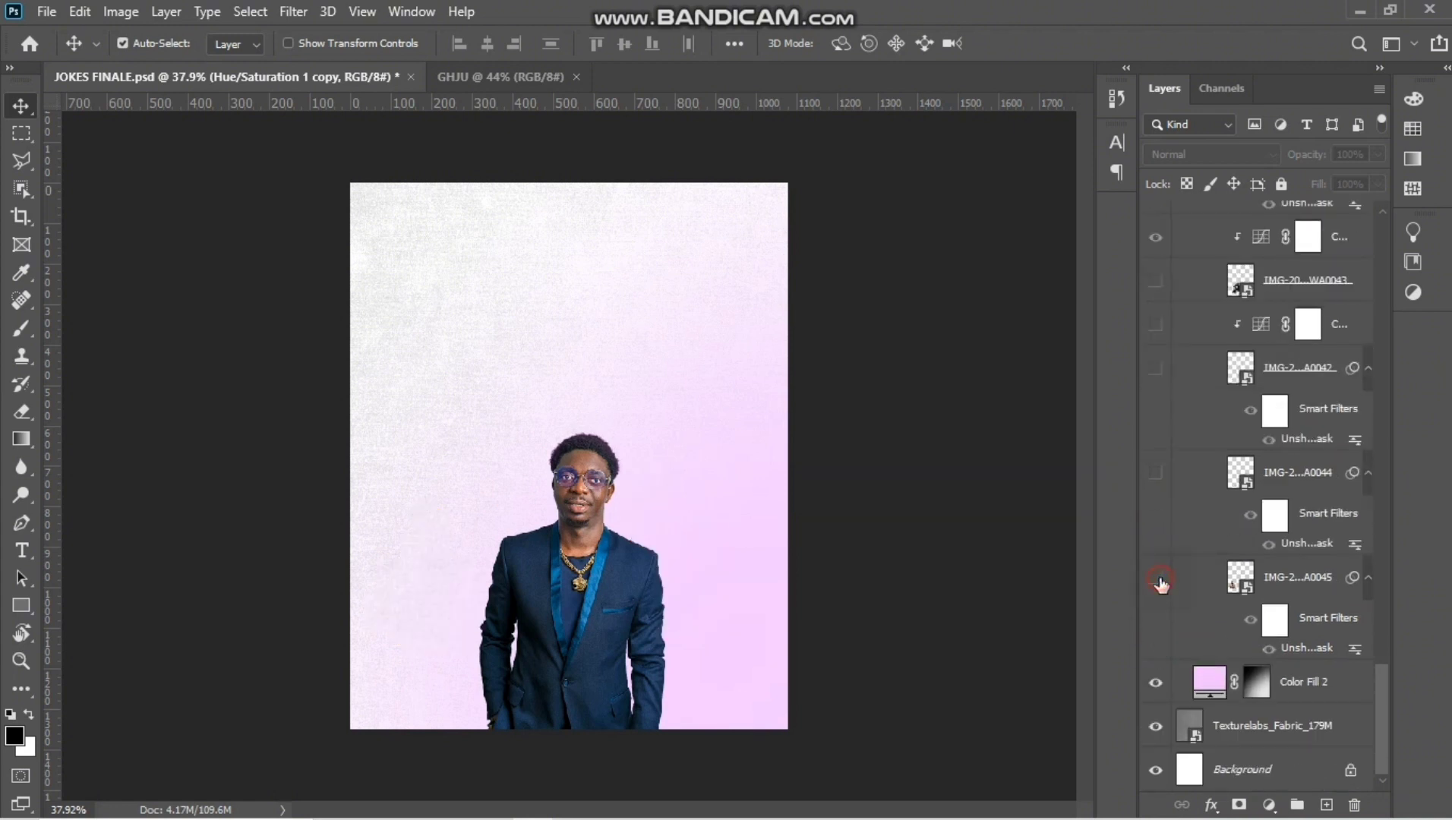
left_click(1160, 582)
left_click(1159, 583)
Step: Select the central portrait layer in Group 8 and examine the man's cut-out up close and in the full composition
left_click(553, 596)
scroll(583, 501, "up", 4)
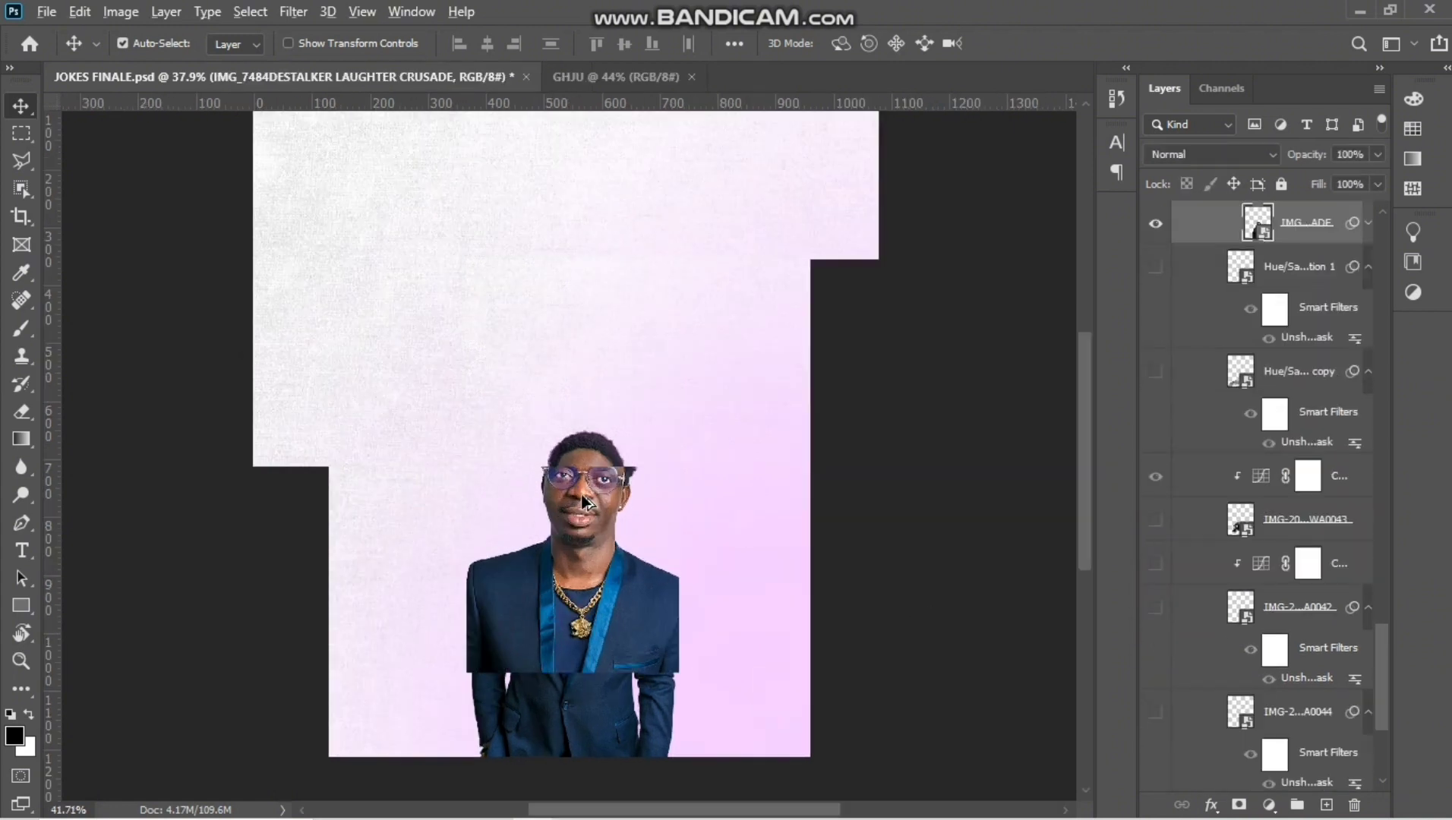
scroll(583, 501, "up", 2)
scroll(1253, 494, "up", 5)
scroll(759, 591, "up", 2)
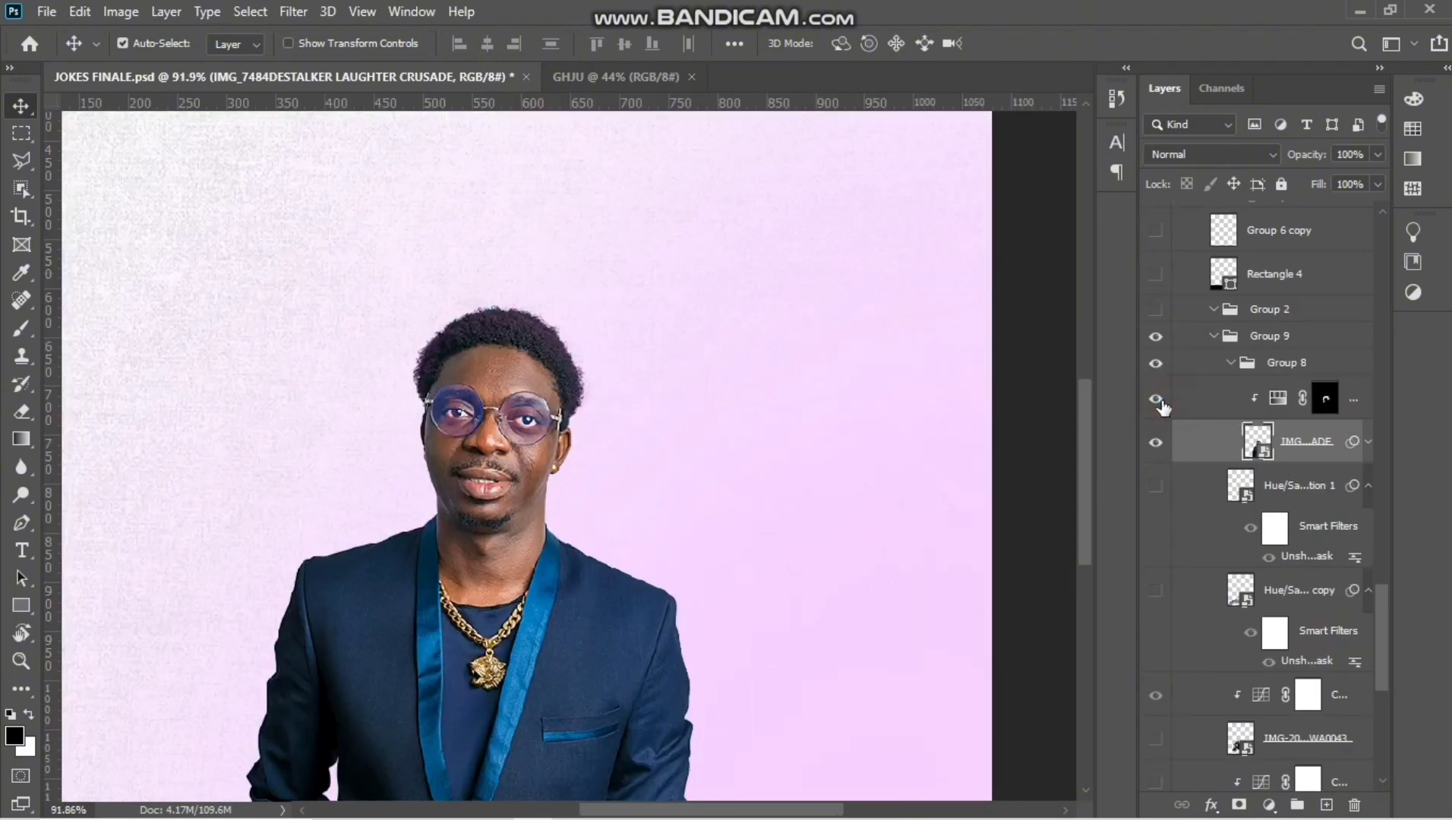
scroll(424, 365, "down", 2)
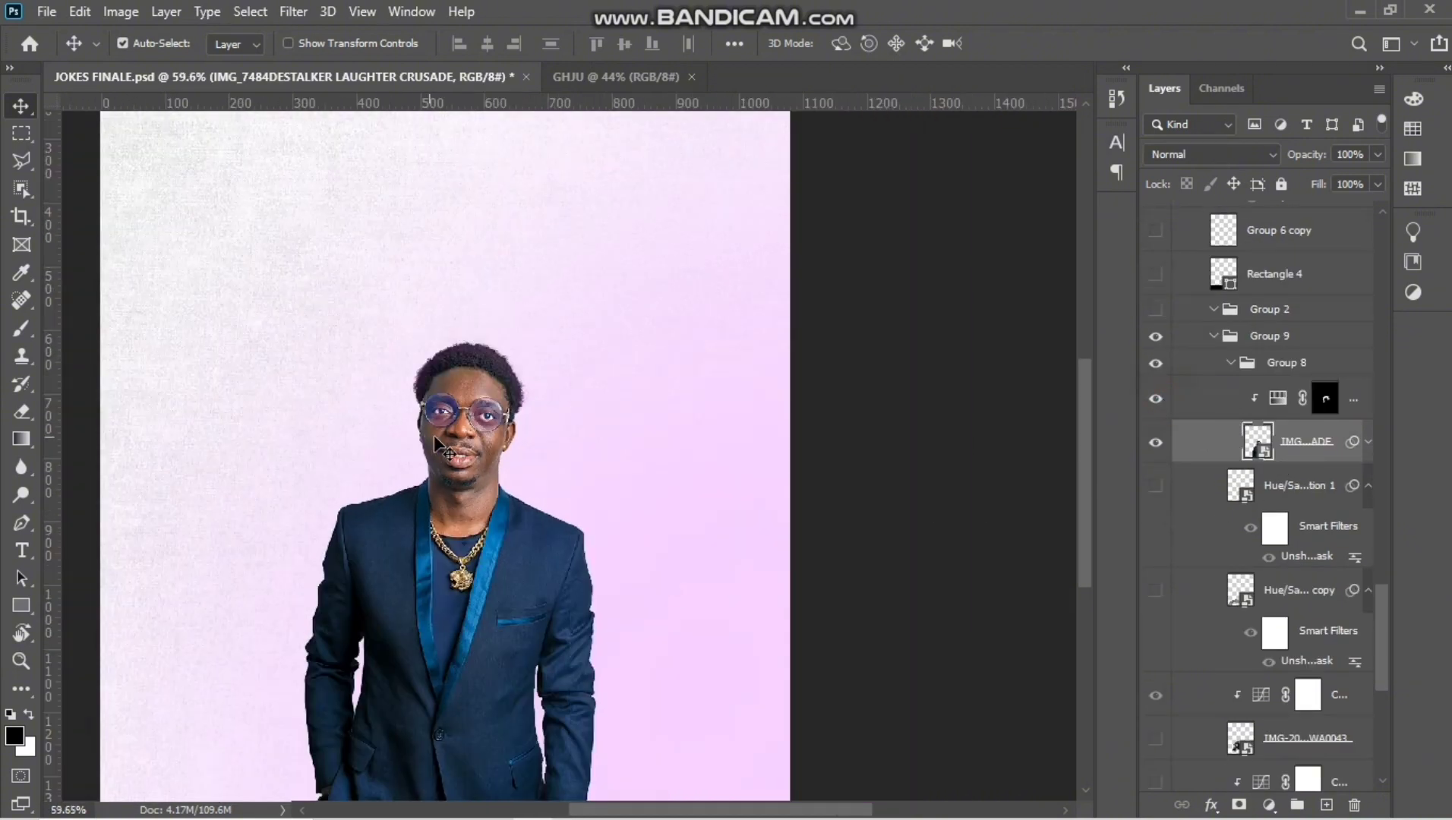
scroll(434, 436, "down", 2)
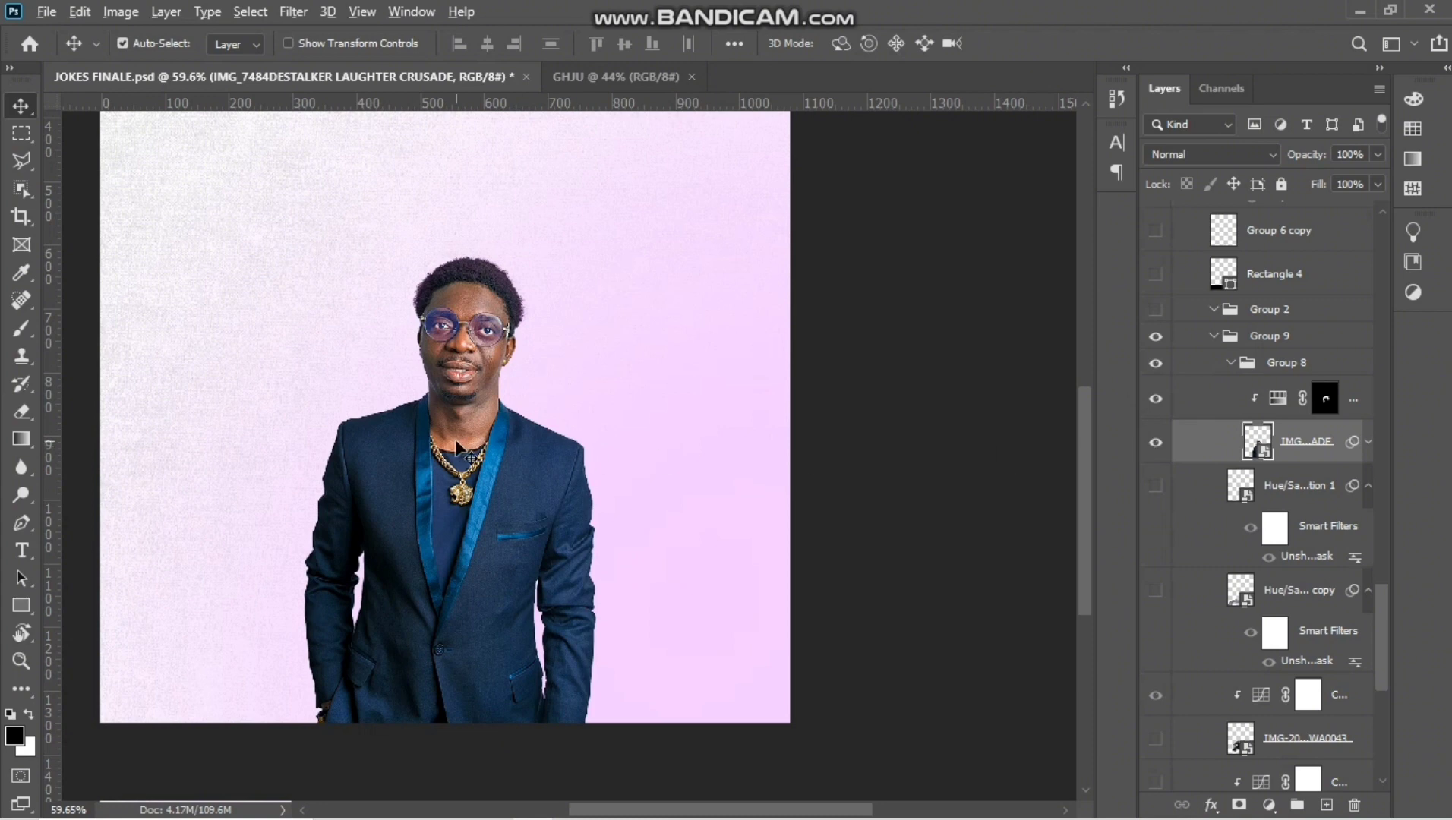
scroll(463, 410, "up", 3)
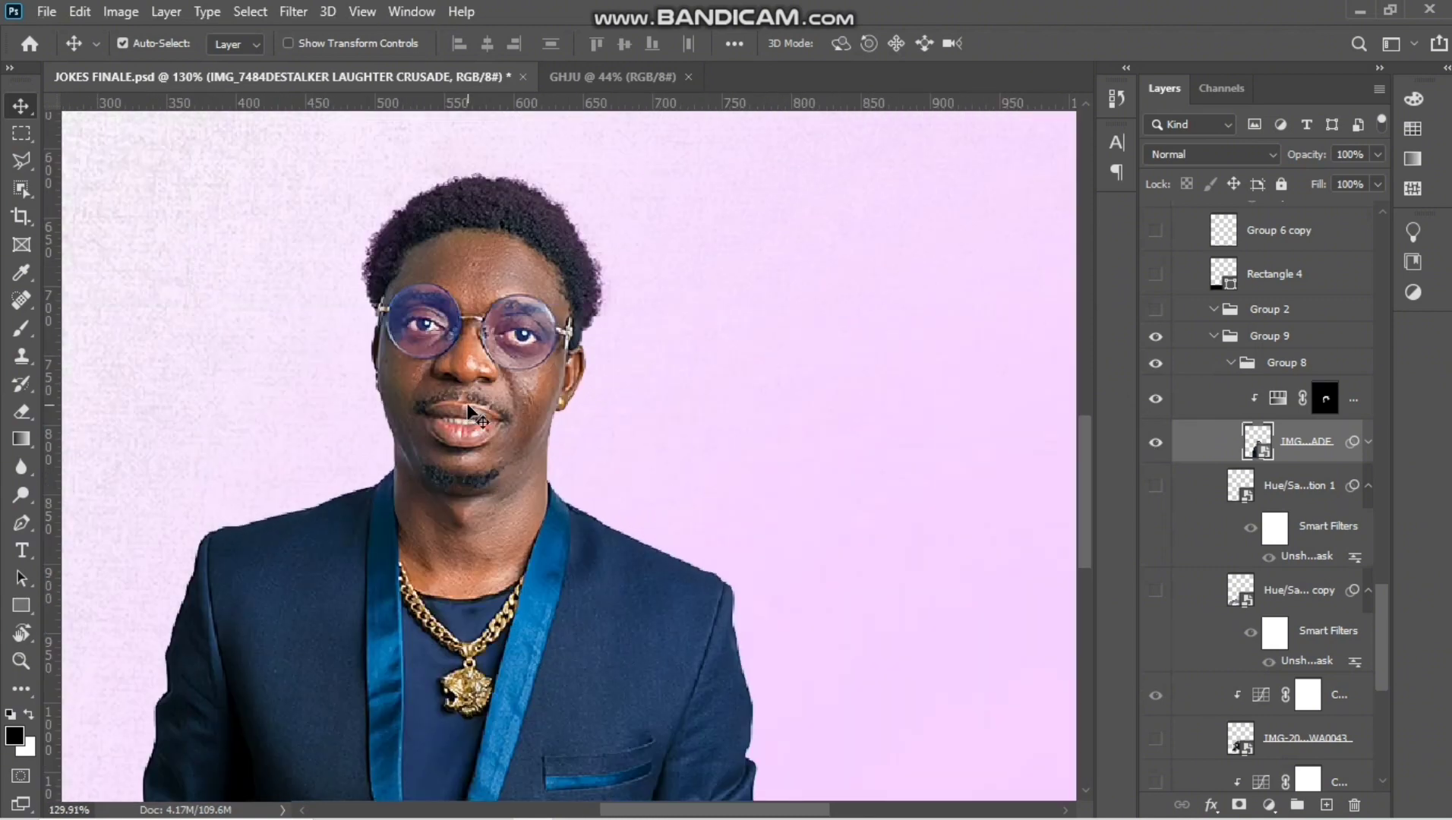
scroll(464, 408, "up", 2)
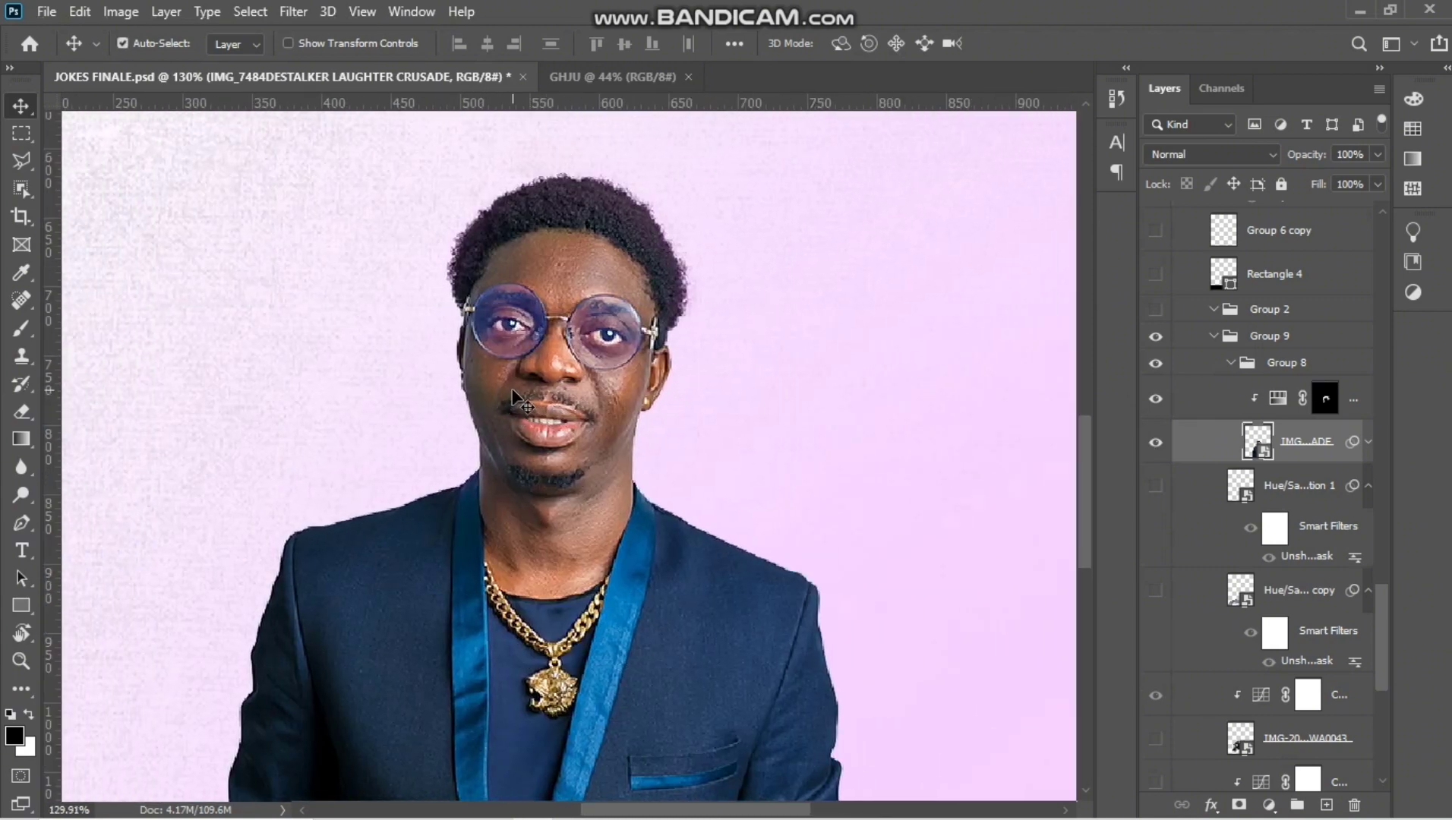
scroll(649, 421, "down", 5)
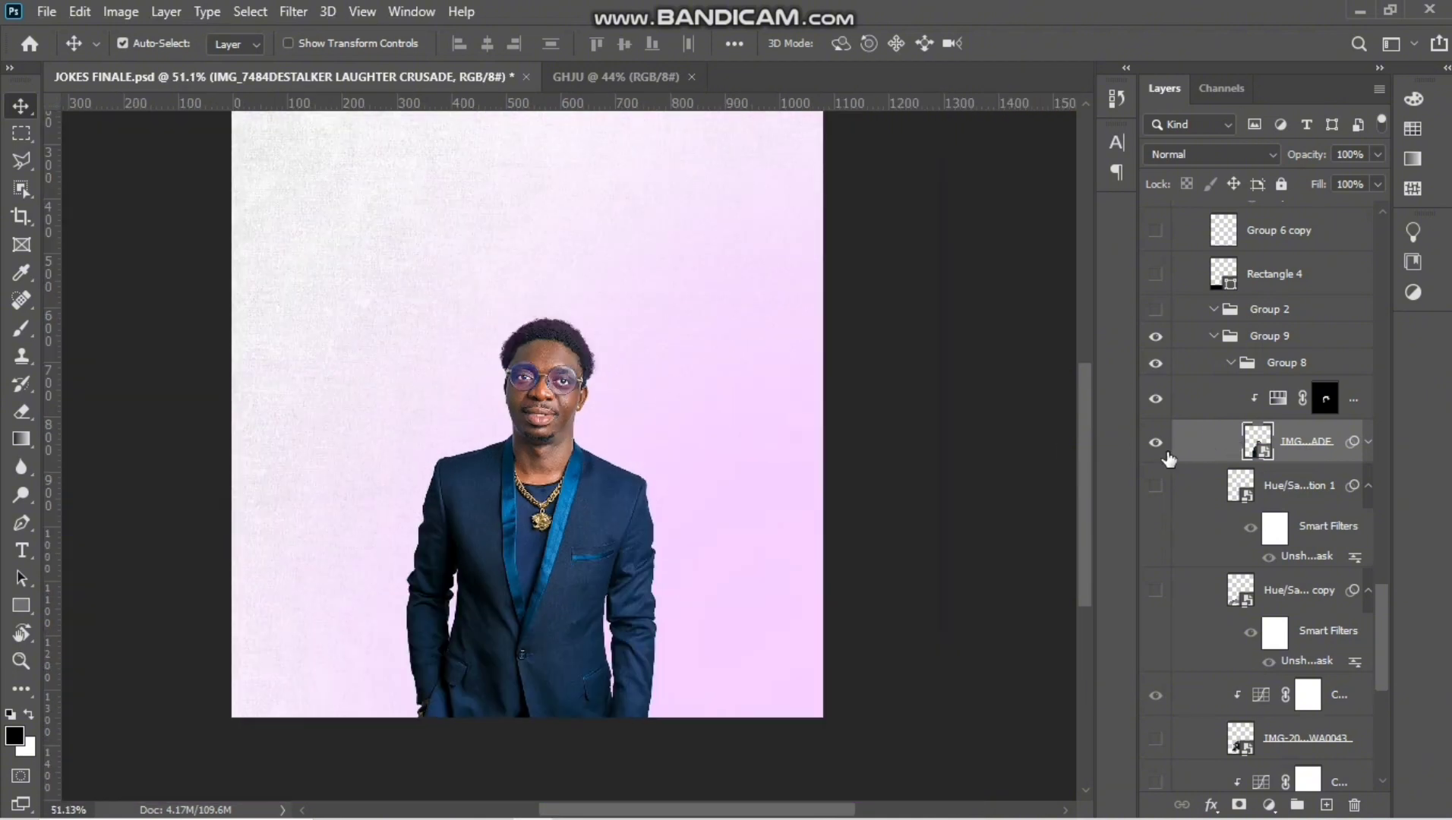
left_click(1156, 444)
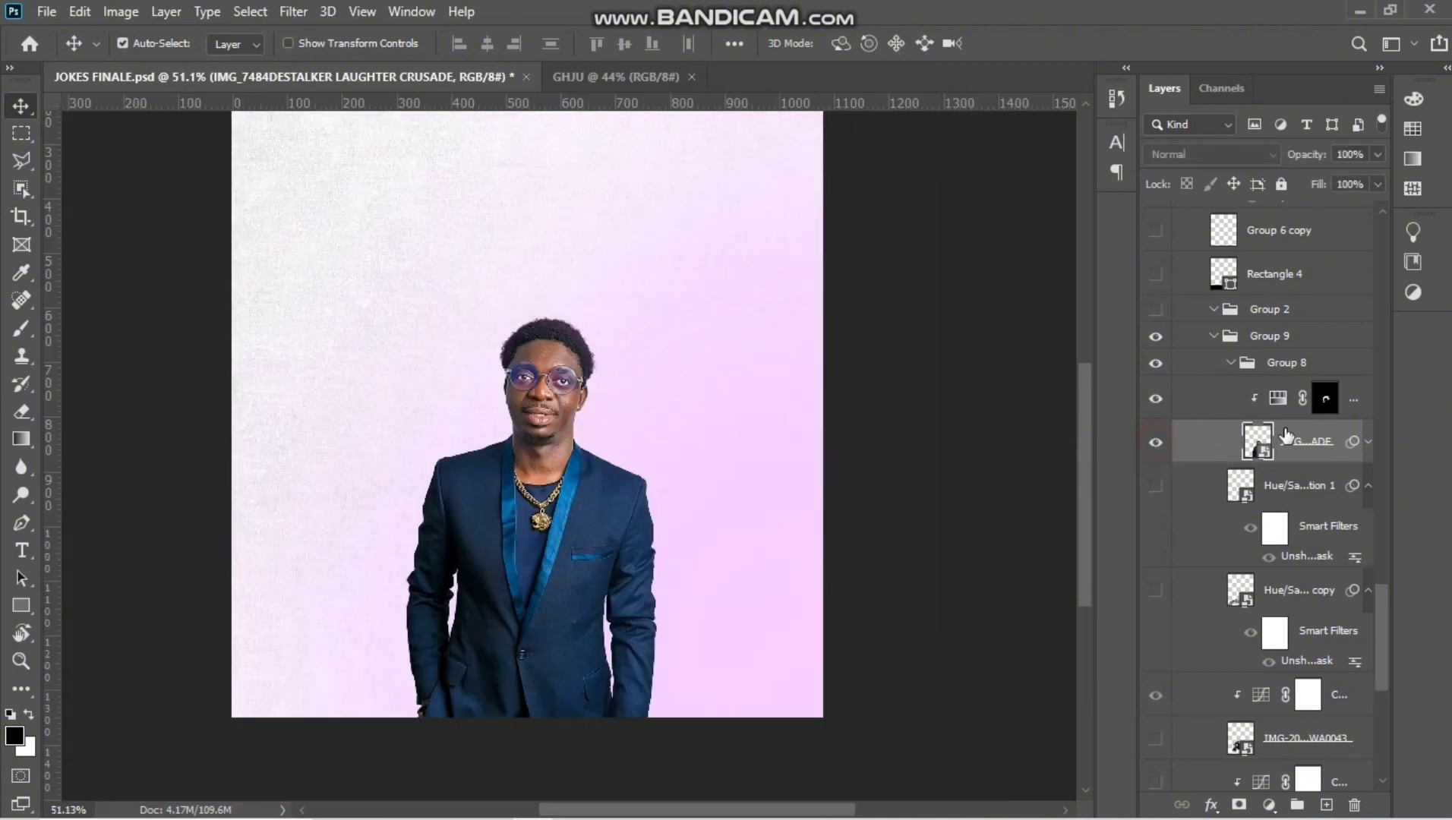
Step: Show the Hue/Saturation 1 fabric layer and move the fabric up over the top of the man's head
left_click(1157, 485)
left_click(1283, 495)
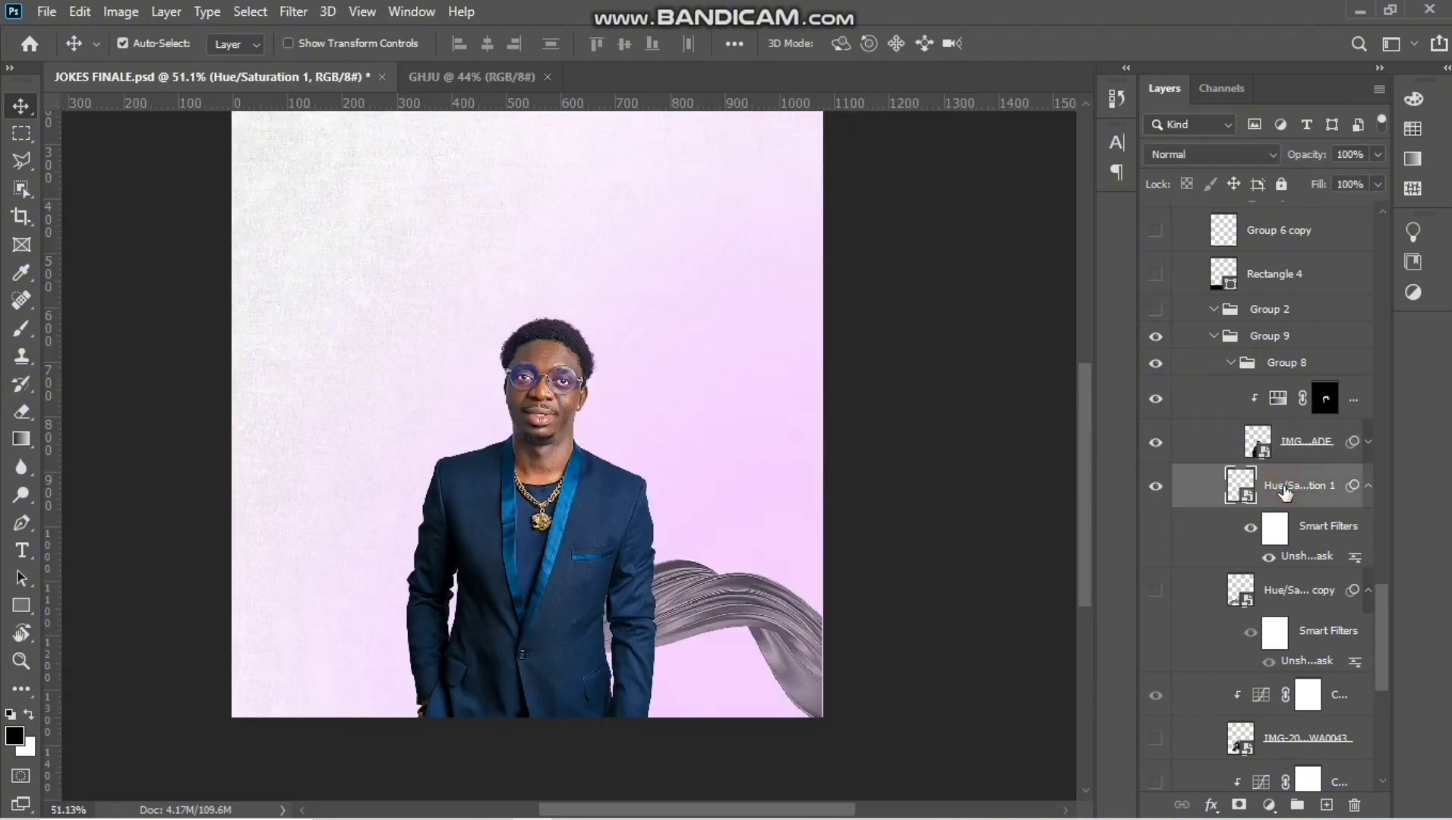
left_click_drag(745, 605, 741, 329)
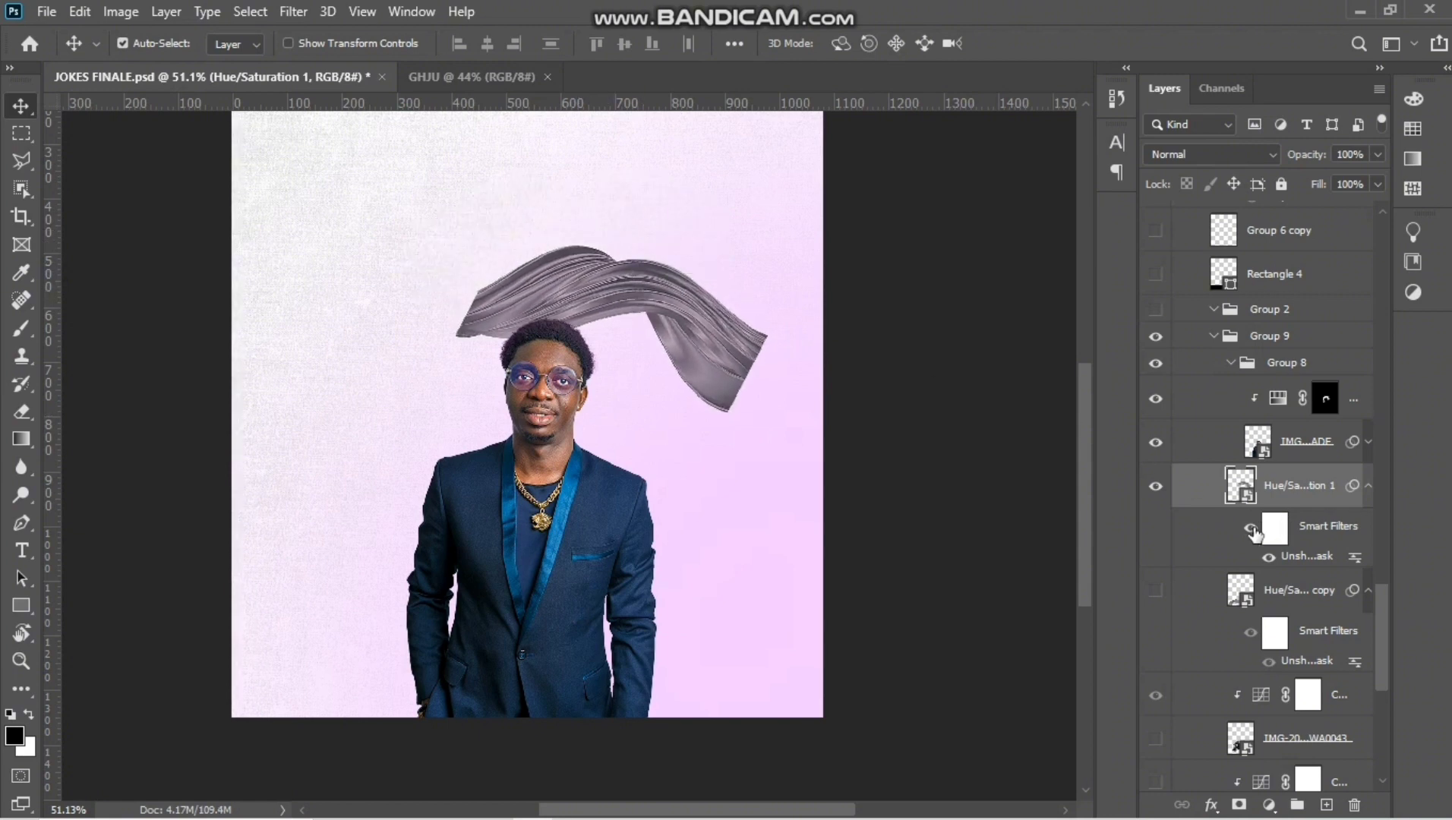
left_click(1251, 529)
Step: Add a Hue/Saturation adjustment above the Hue/Saturation 1 fabric and clip it to that layer
scroll(1298, 702, "down", 2)
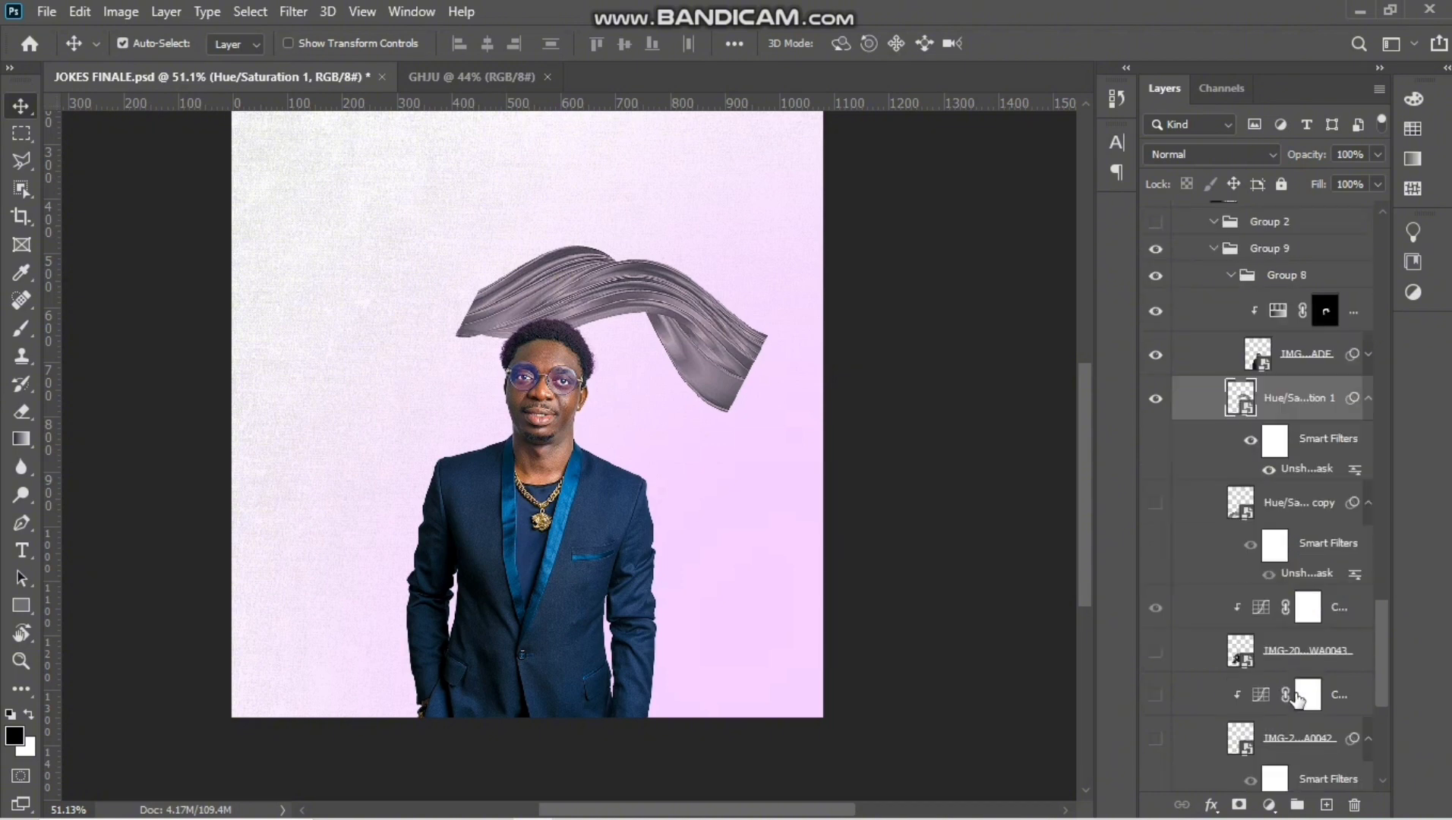
scroll(1298, 699, "up", 2)
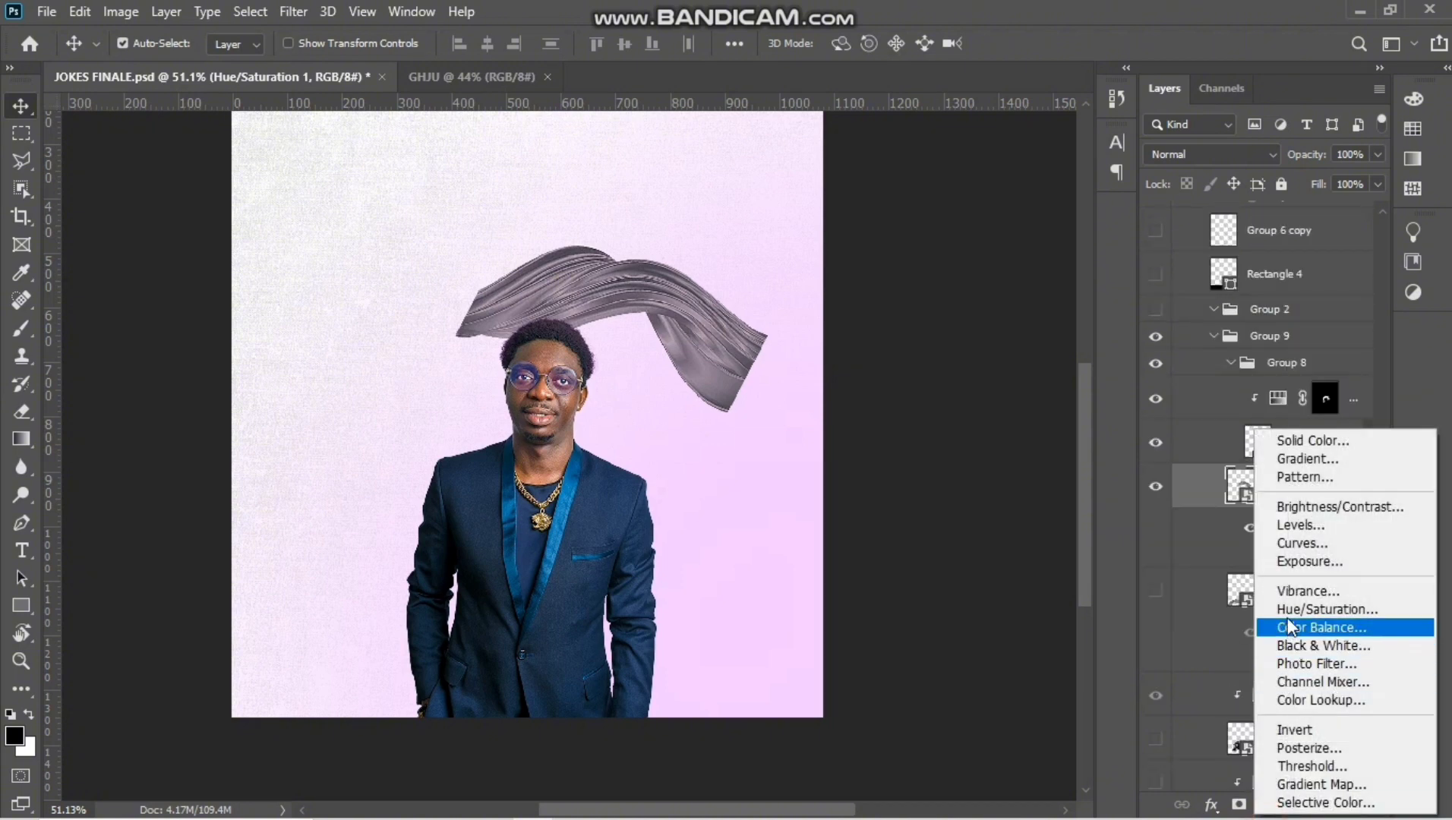
left_click(1291, 610)
left_click_drag(749, 275, 936, 288)
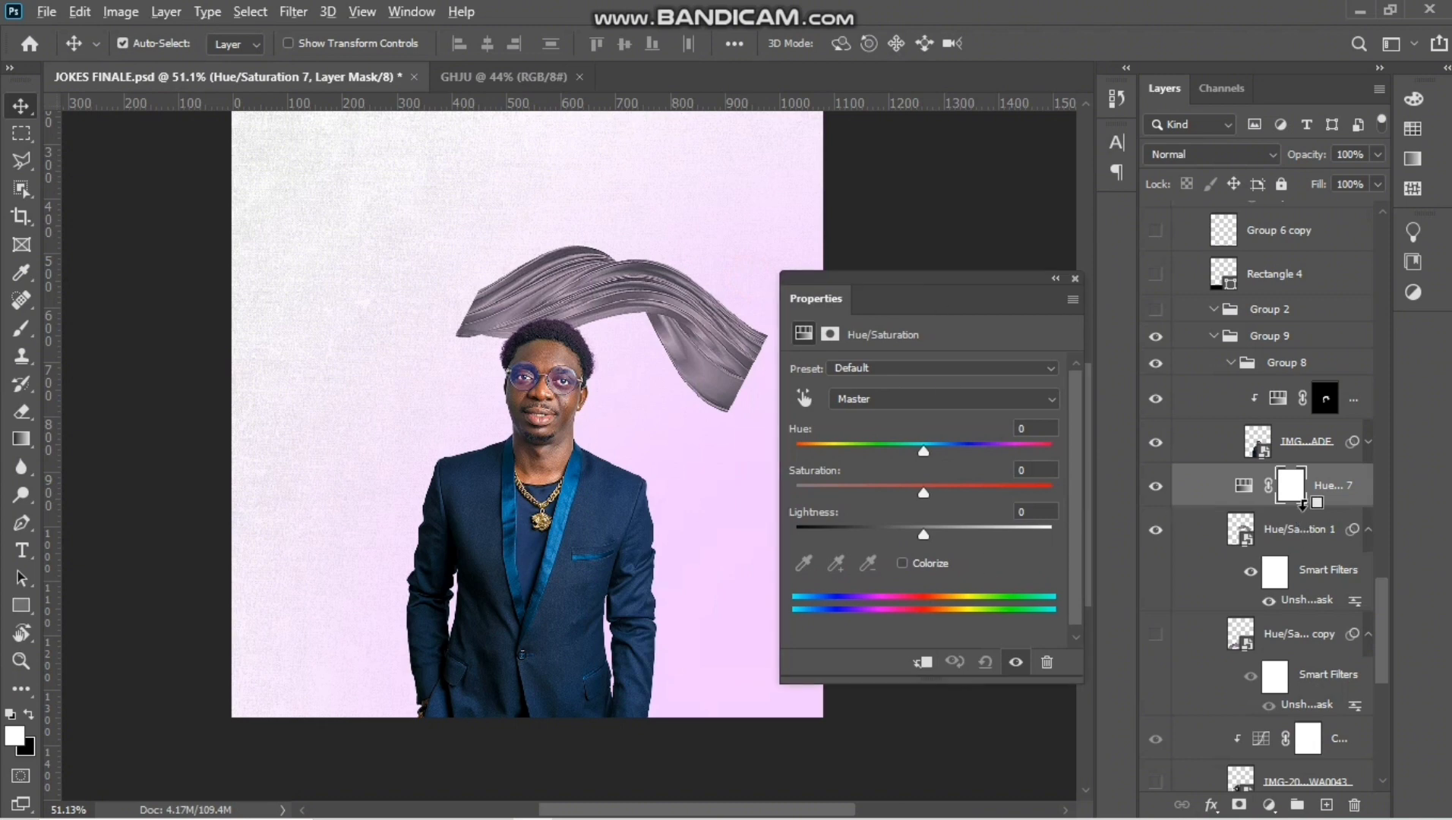
key("alt")
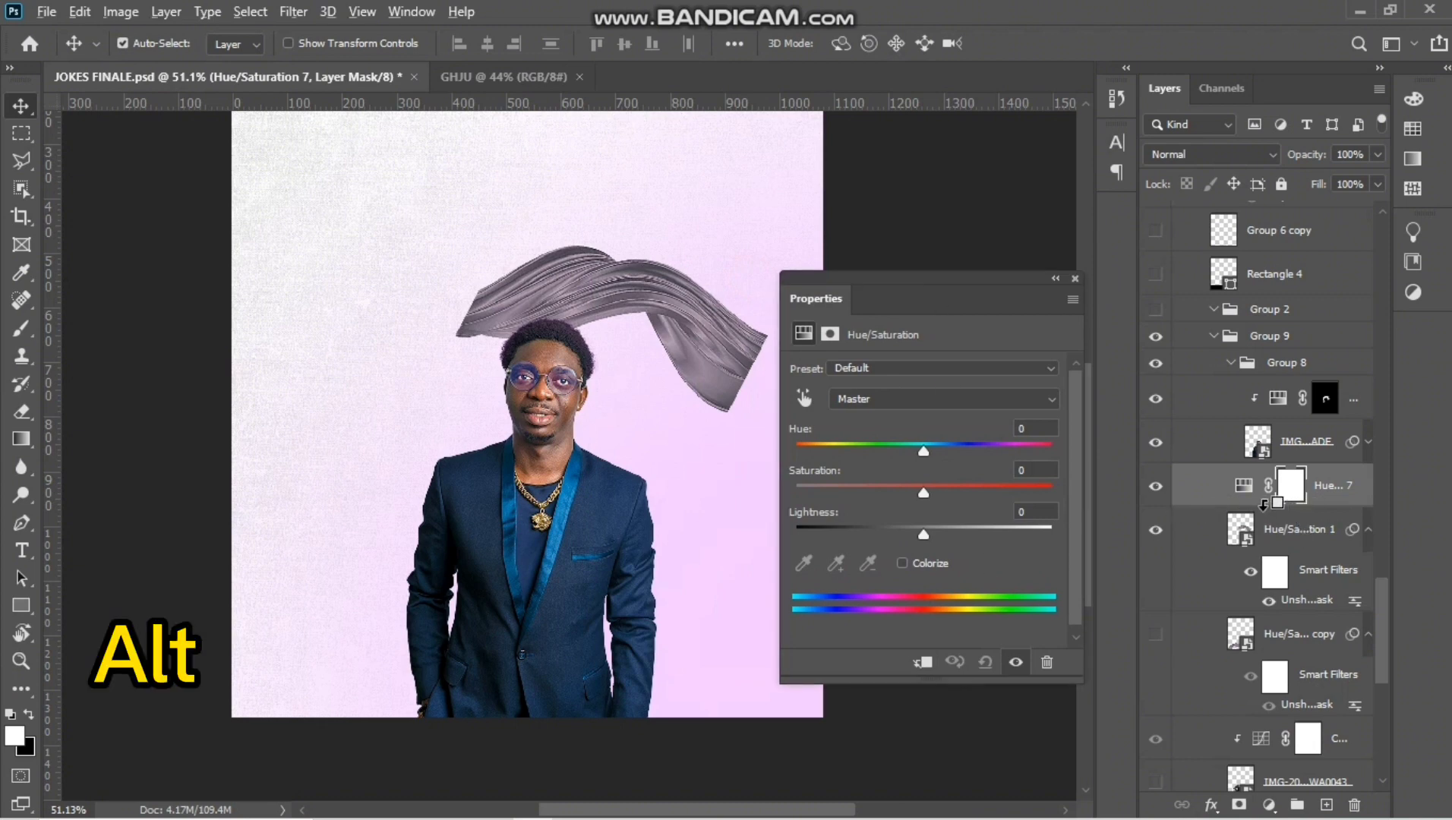
left_click(922, 663)
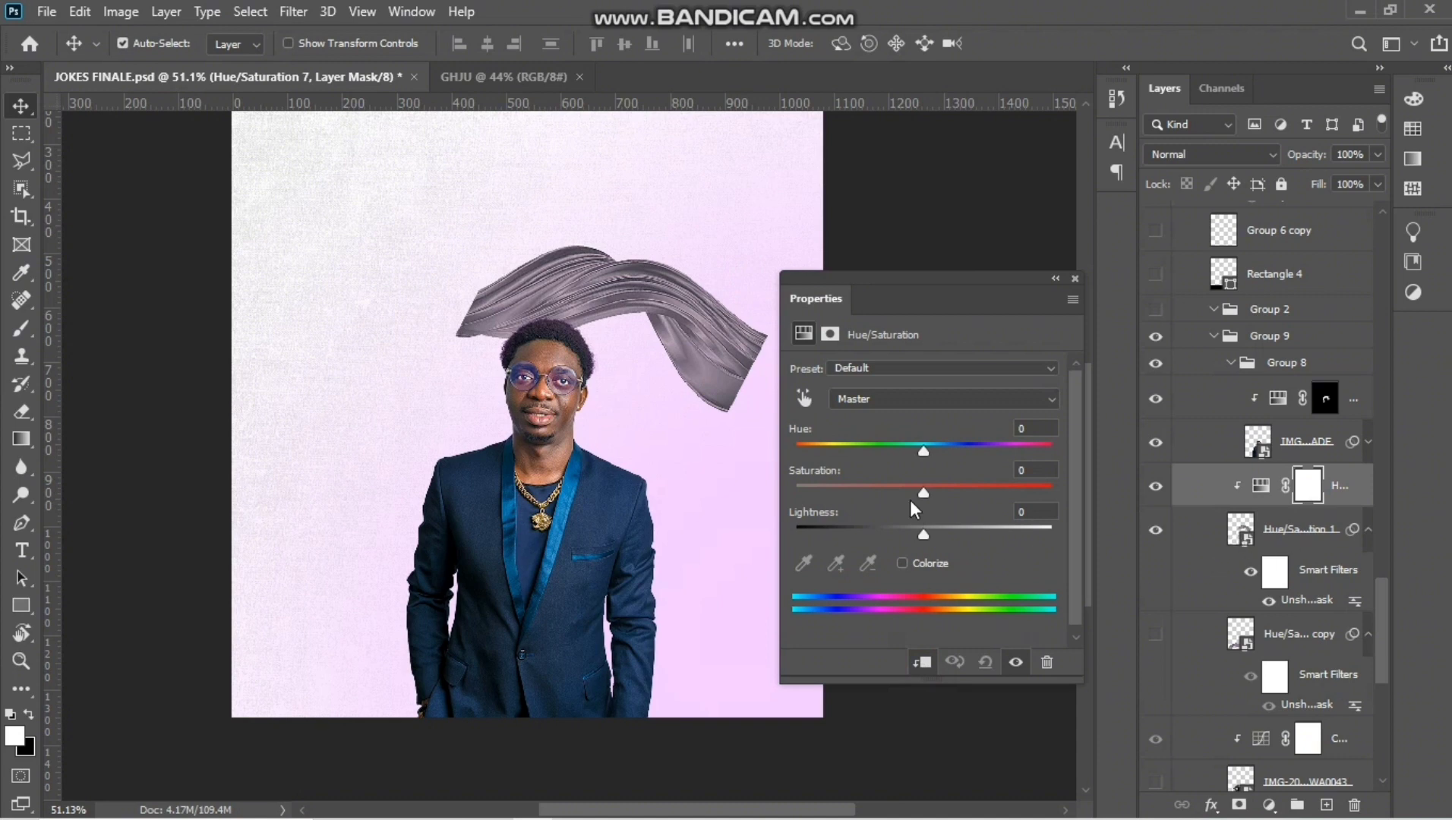
Step: Try fabric hues of -153, +143 and -55 with saturation at +50, and delete the adjustment layer
left_click_drag(920, 452, 810, 455)
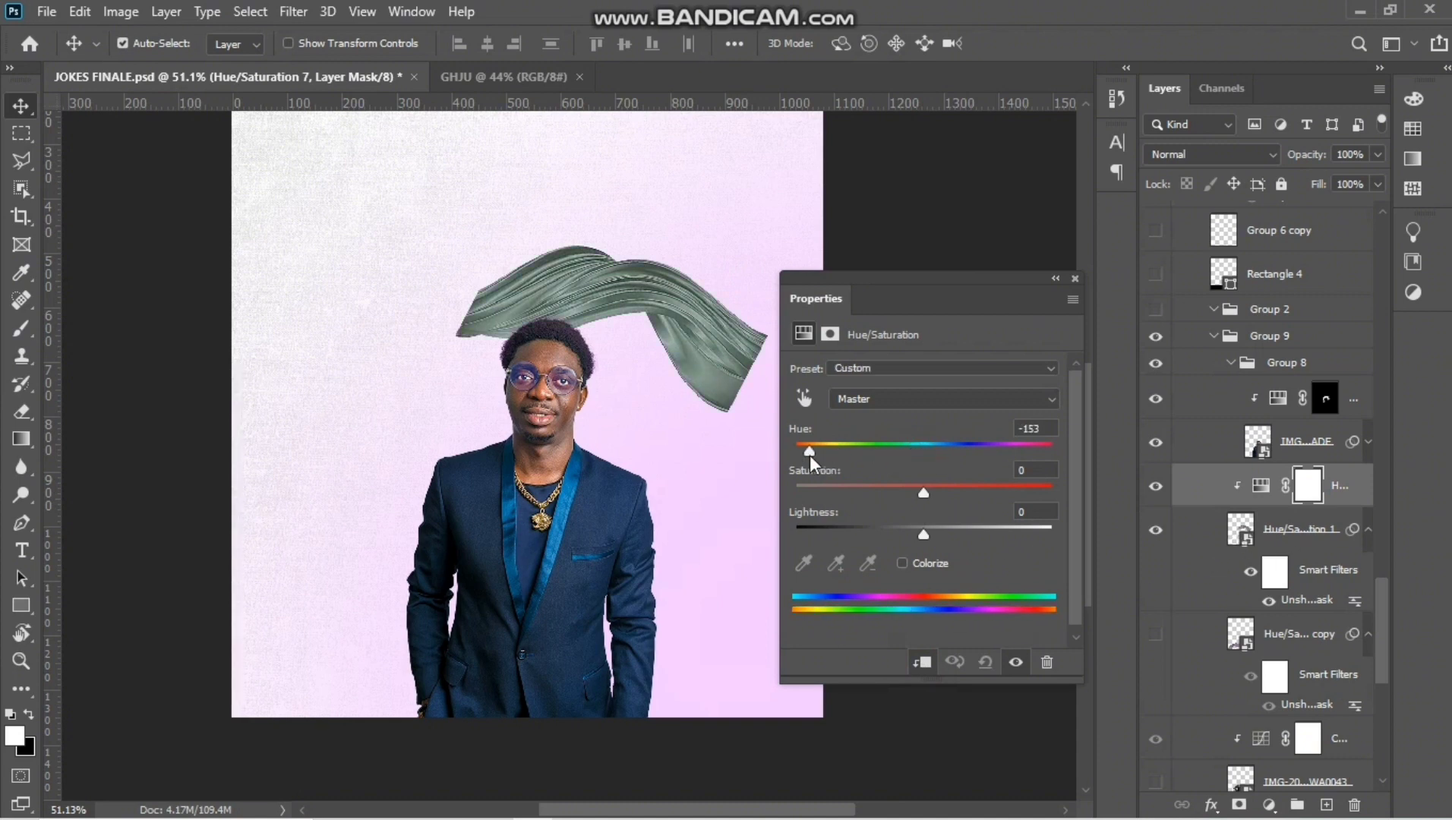
mouse_move(939, 455)
left_mouse_down()
mouse_move(1043, 448)
mouse_move(983, 454)
mouse_move(1029, 453)
left_mouse_up()
left_click_drag(924, 493, 987, 493)
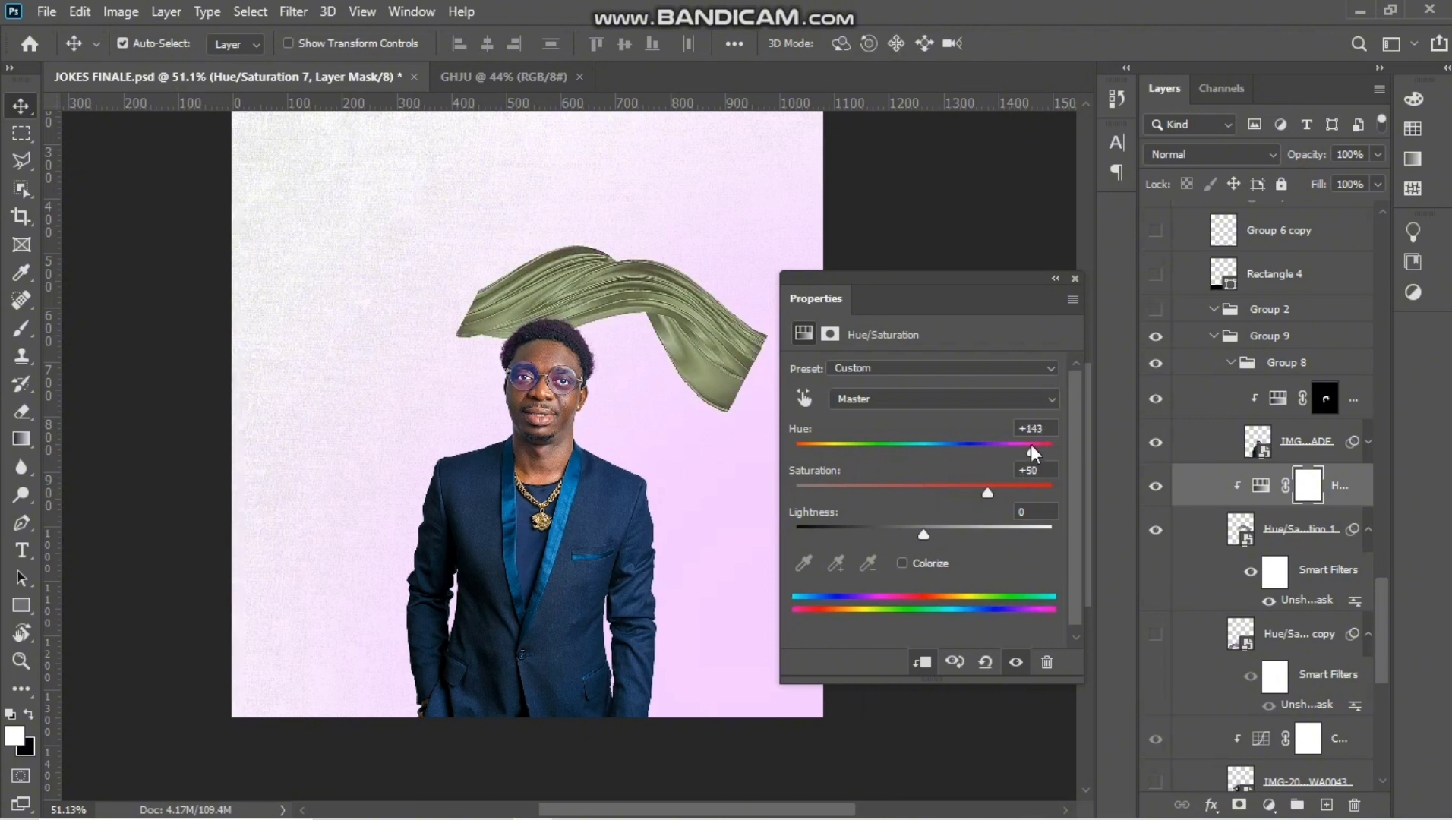
mouse_move(1030, 447)
left_mouse_down()
mouse_move(850, 461)
mouse_move(860, 452)
left_mouse_up()
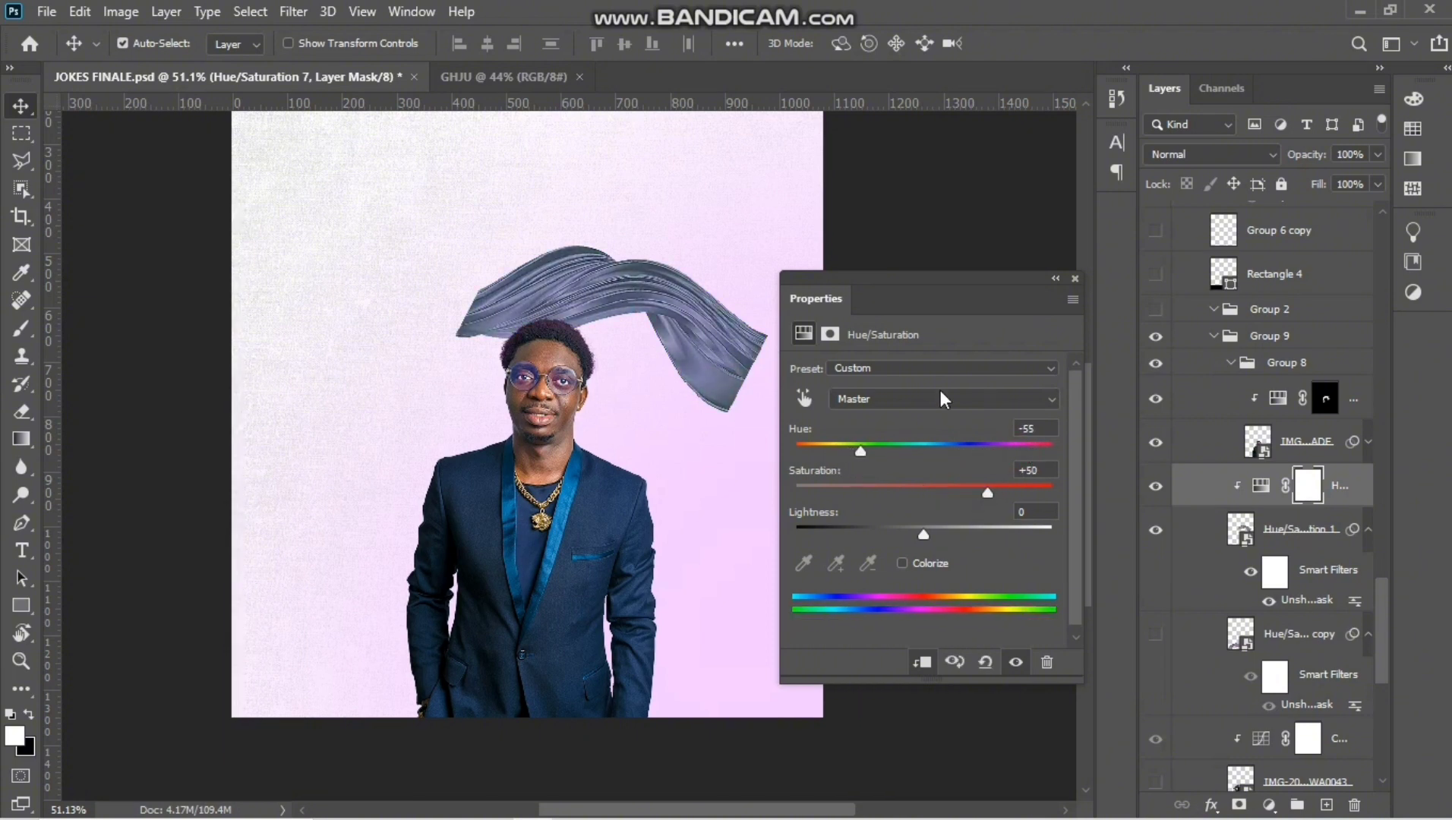
left_click(1061, 279)
key("Delete")
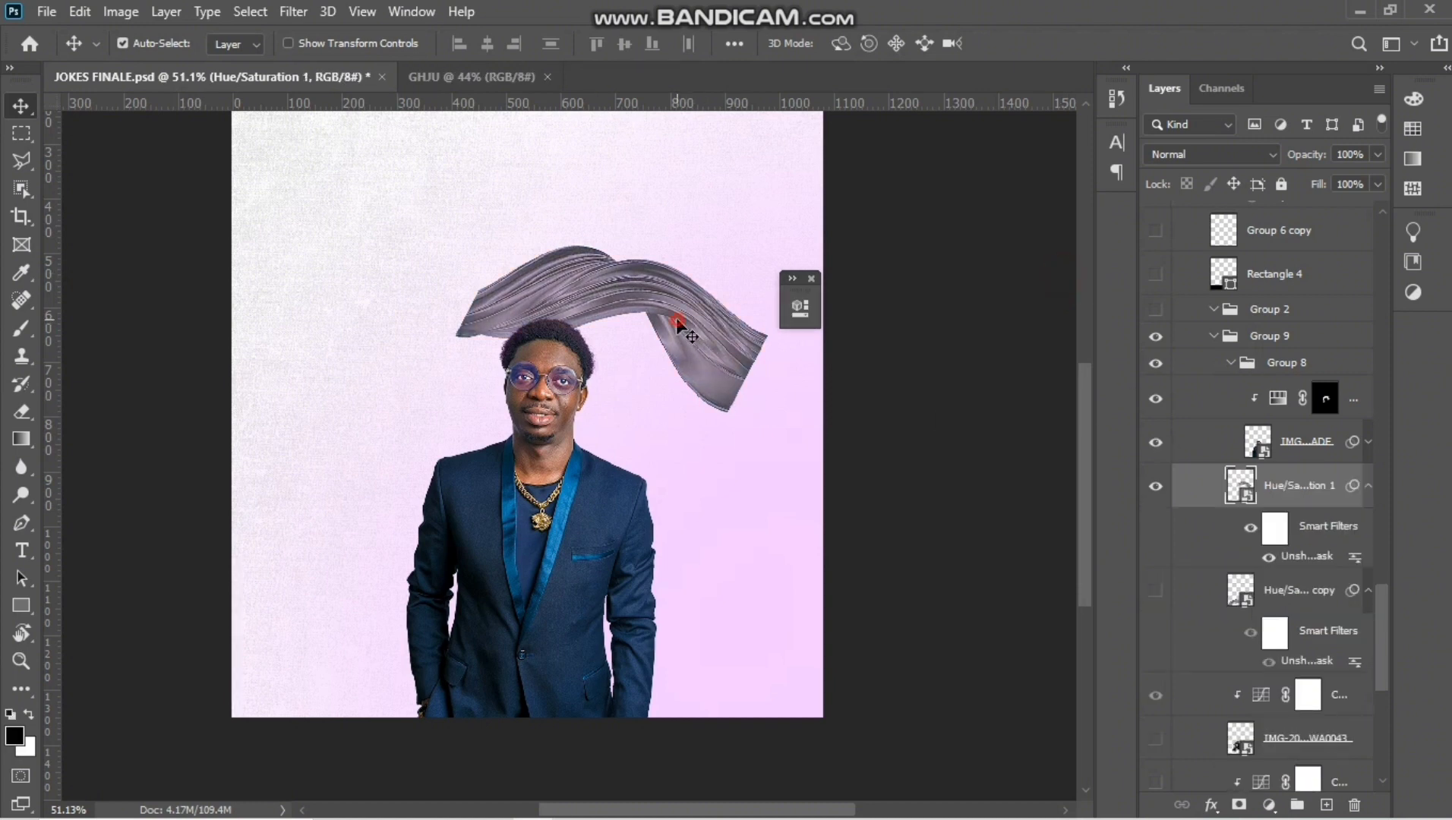
Step: Move the fabric down to the poster's lower right corner, tucked behind the central man's jacket
mouse_move(677, 317)
left_mouse_down()
mouse_move(774, 456)
mouse_move(798, 543)
left_mouse_up()
key("ctrl+z")
key("ctrl+z")
key("ctrl+z")
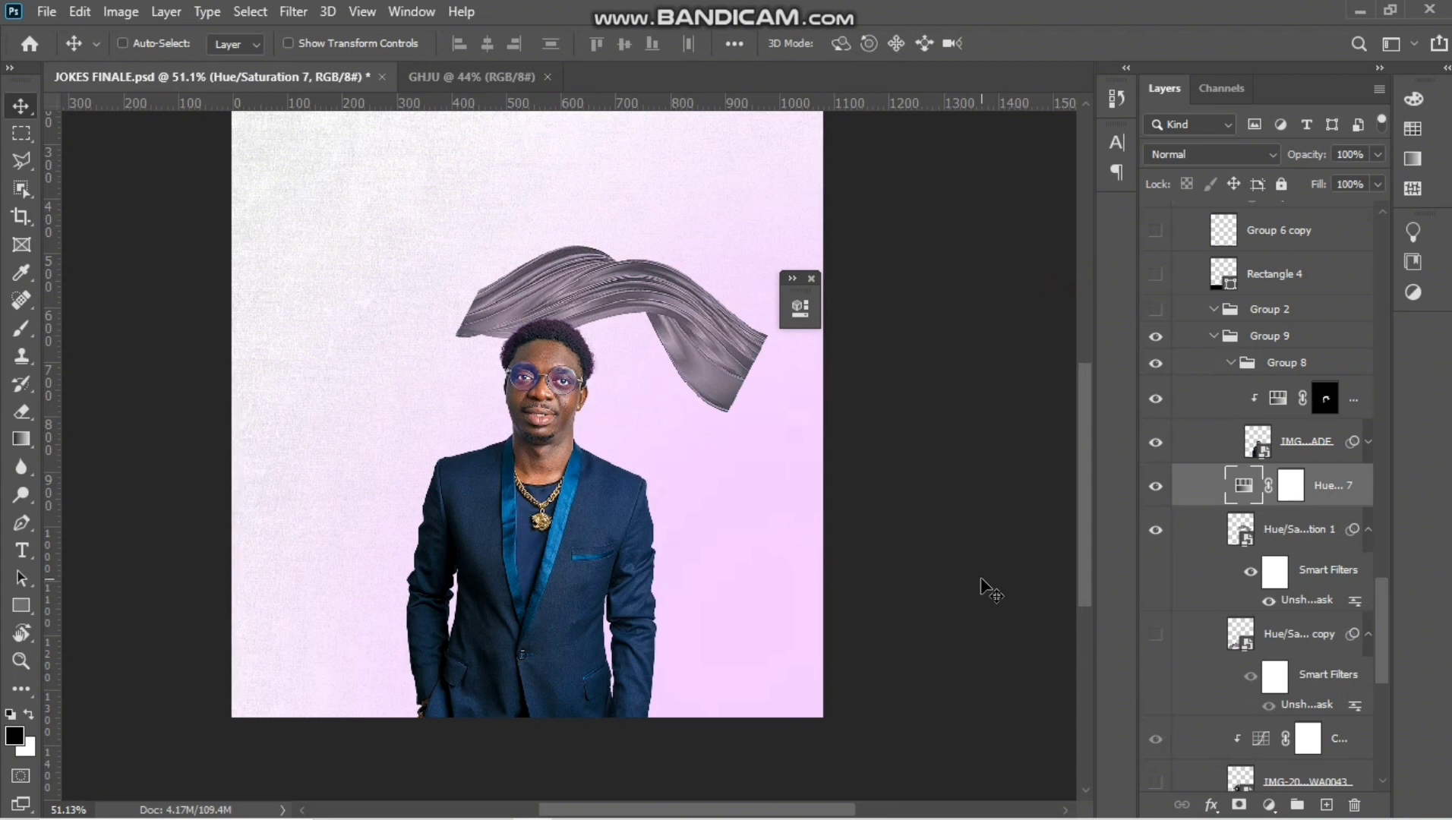
key("Delete")
key("ctrl+z")
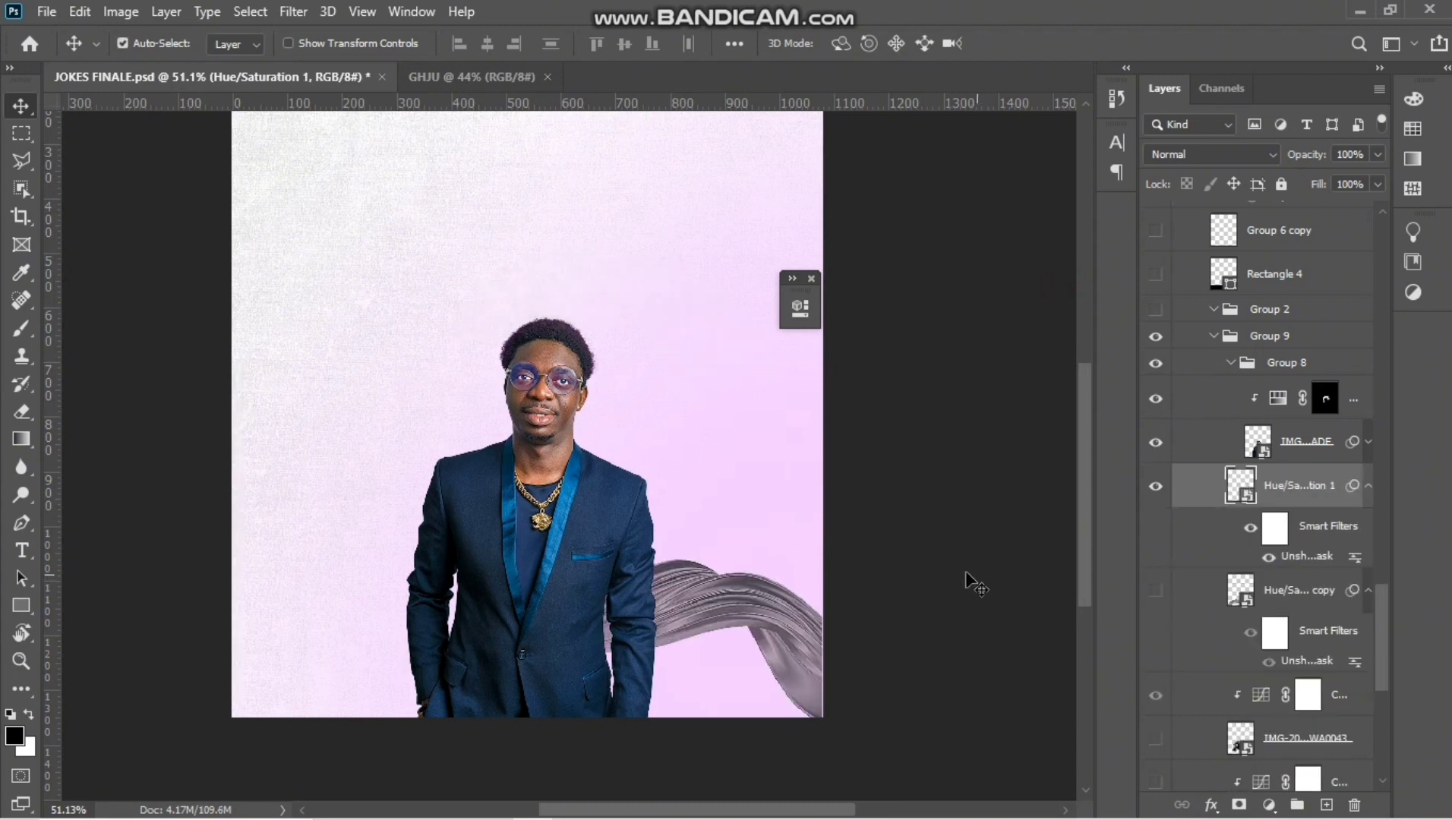
scroll(774, 486, "down", 2)
left_click(811, 280)
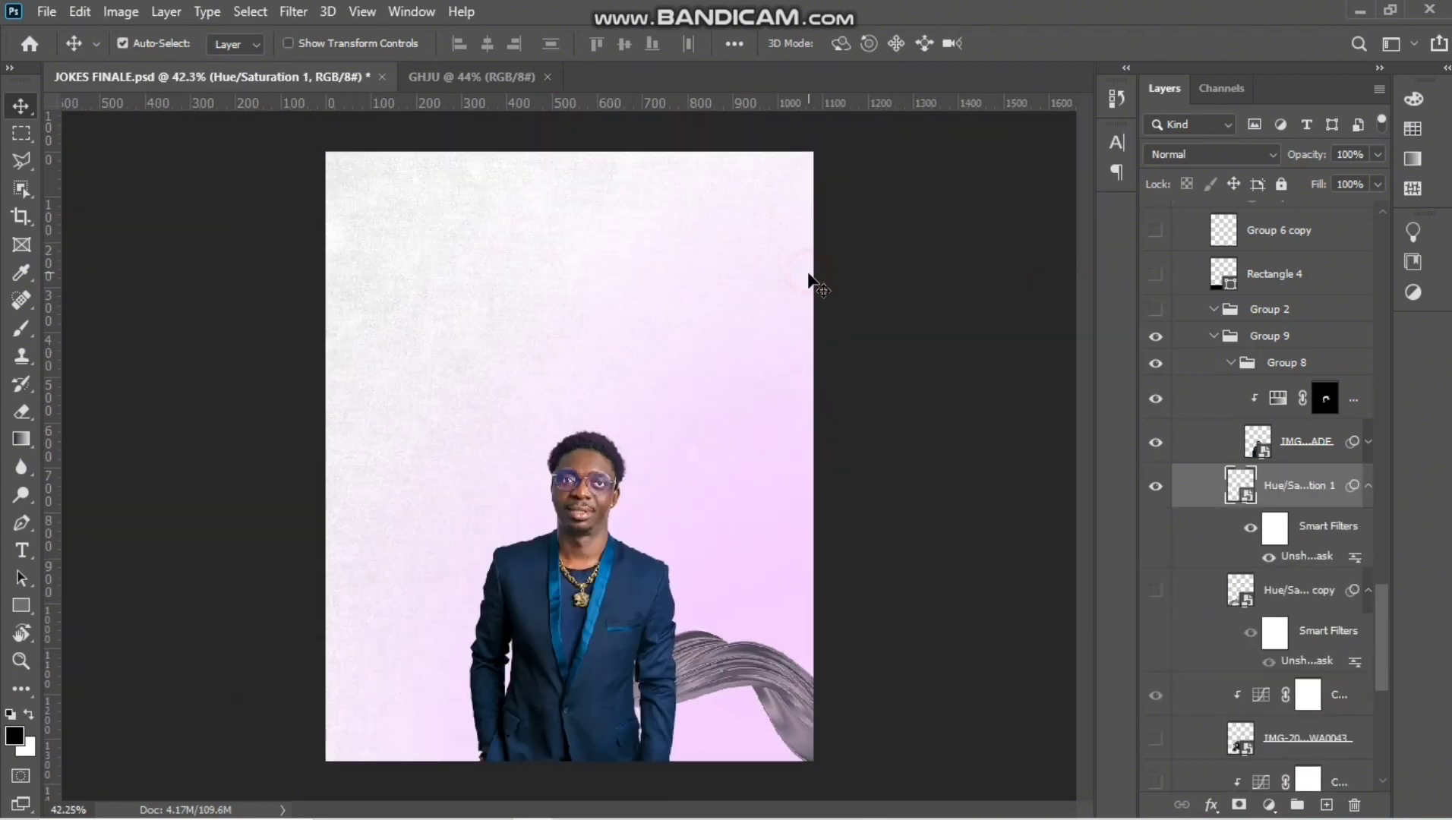
Step: Show the Hue/Saturation 1 copy fabric and the portraits ending in WA0043 and A0042 with their Curves adjustments
left_click(1154, 595)
scroll(1153, 577, "down", 3)
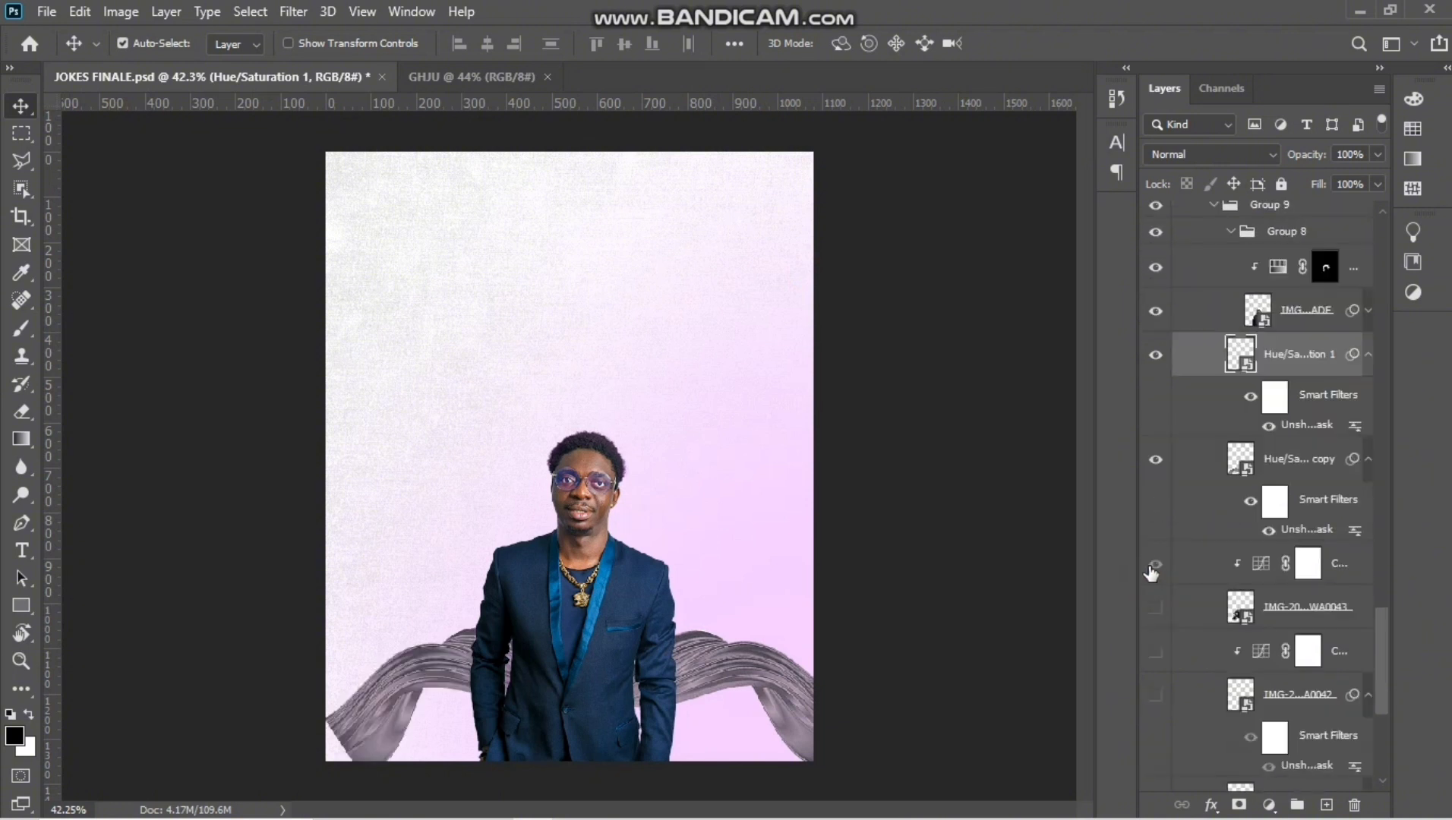
left_click(1155, 611)
scroll(1155, 608, "down", 3)
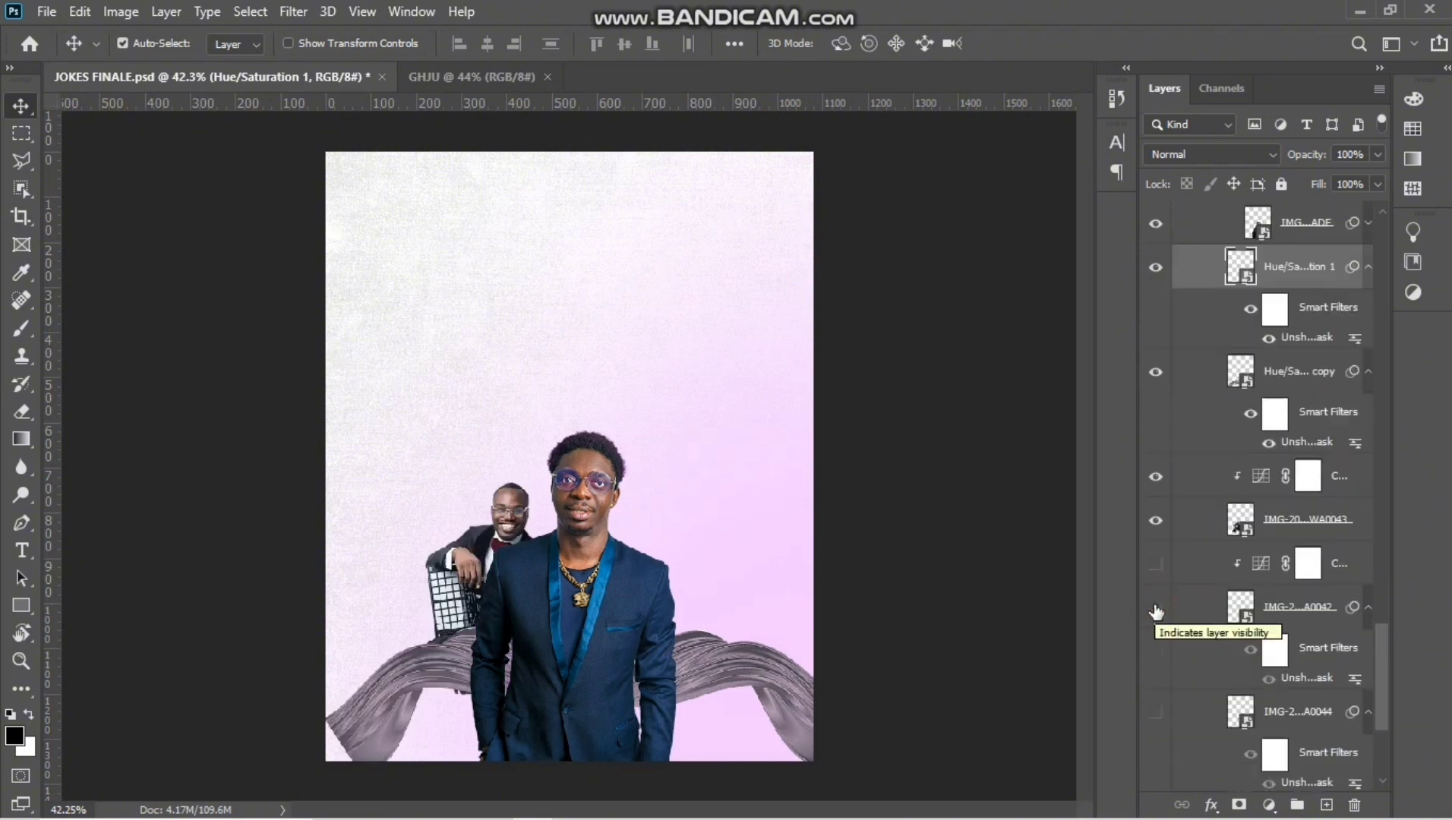
left_click(1155, 564)
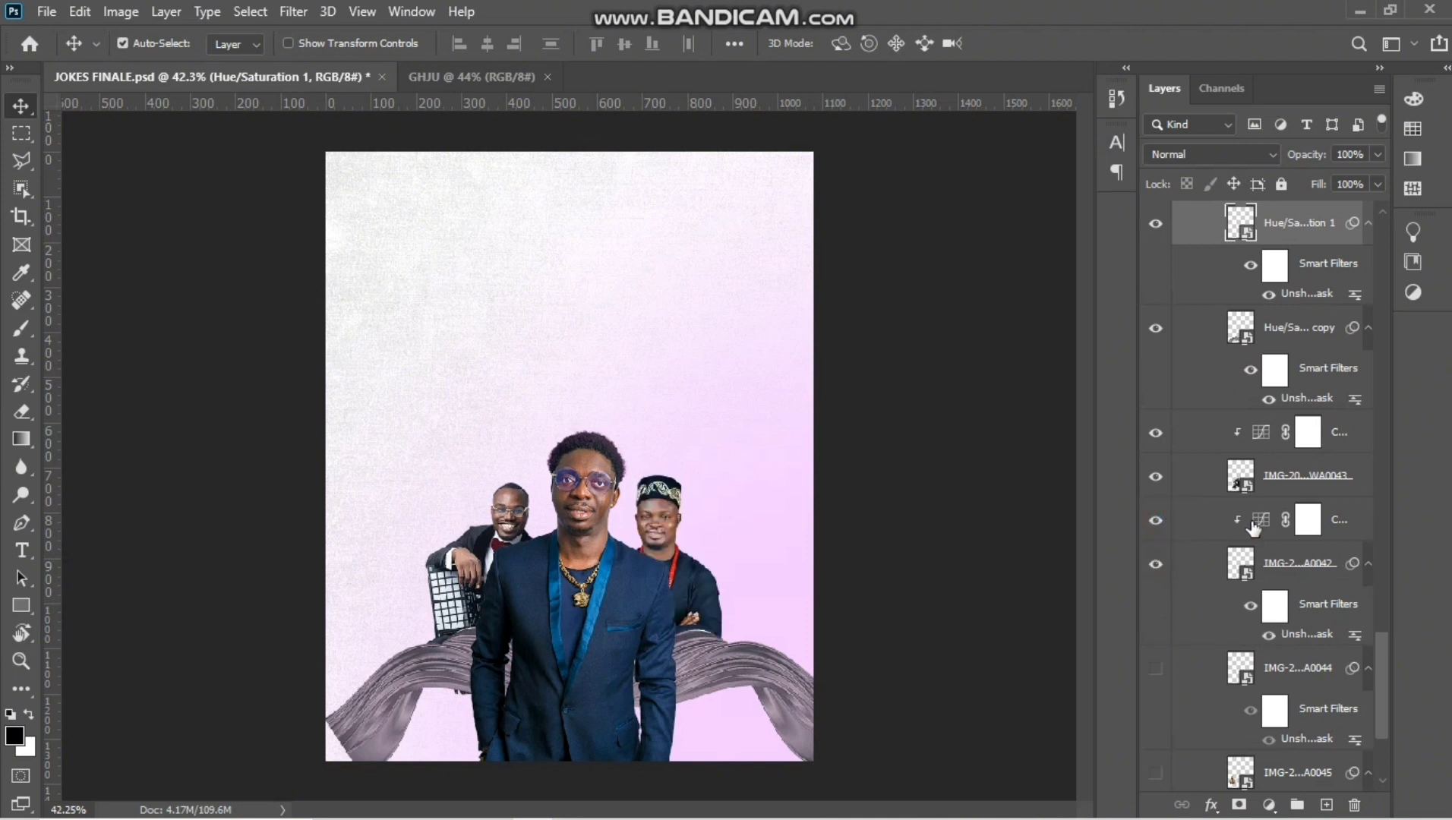
Step: Raise the upper curve point slightly in the Curves adjustment clipped to the portrait ending in A0042
double_click(1257, 528)
left_click_drag(664, 285, 1018, 300)
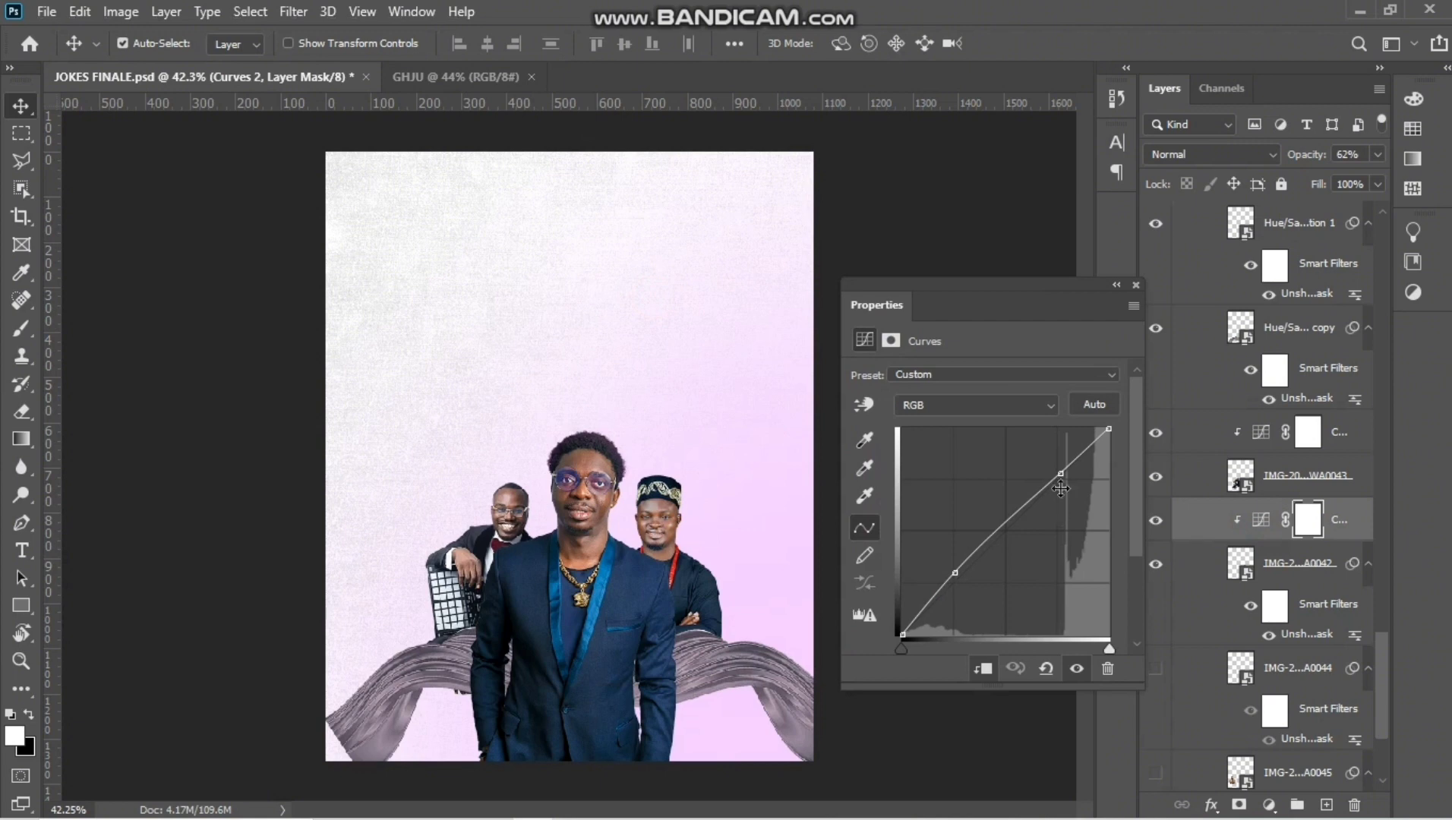
left_click_drag(1062, 476, 1061, 467)
left_click(1137, 285)
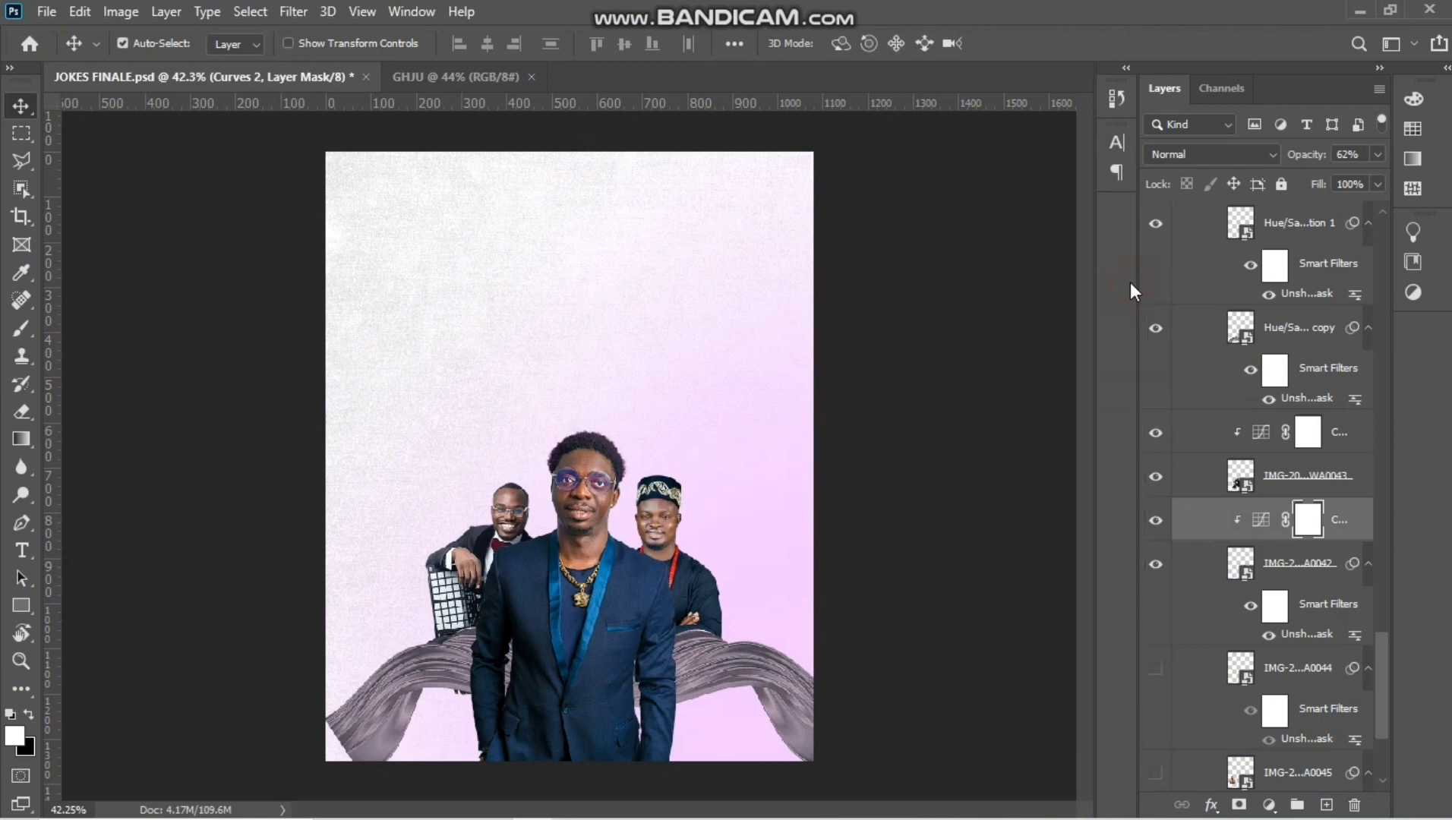
Step: Show the two outer portraits, the layers ending in A0044 and A0045
scroll(1223, 519, "down", 3)
left_click(1158, 536)
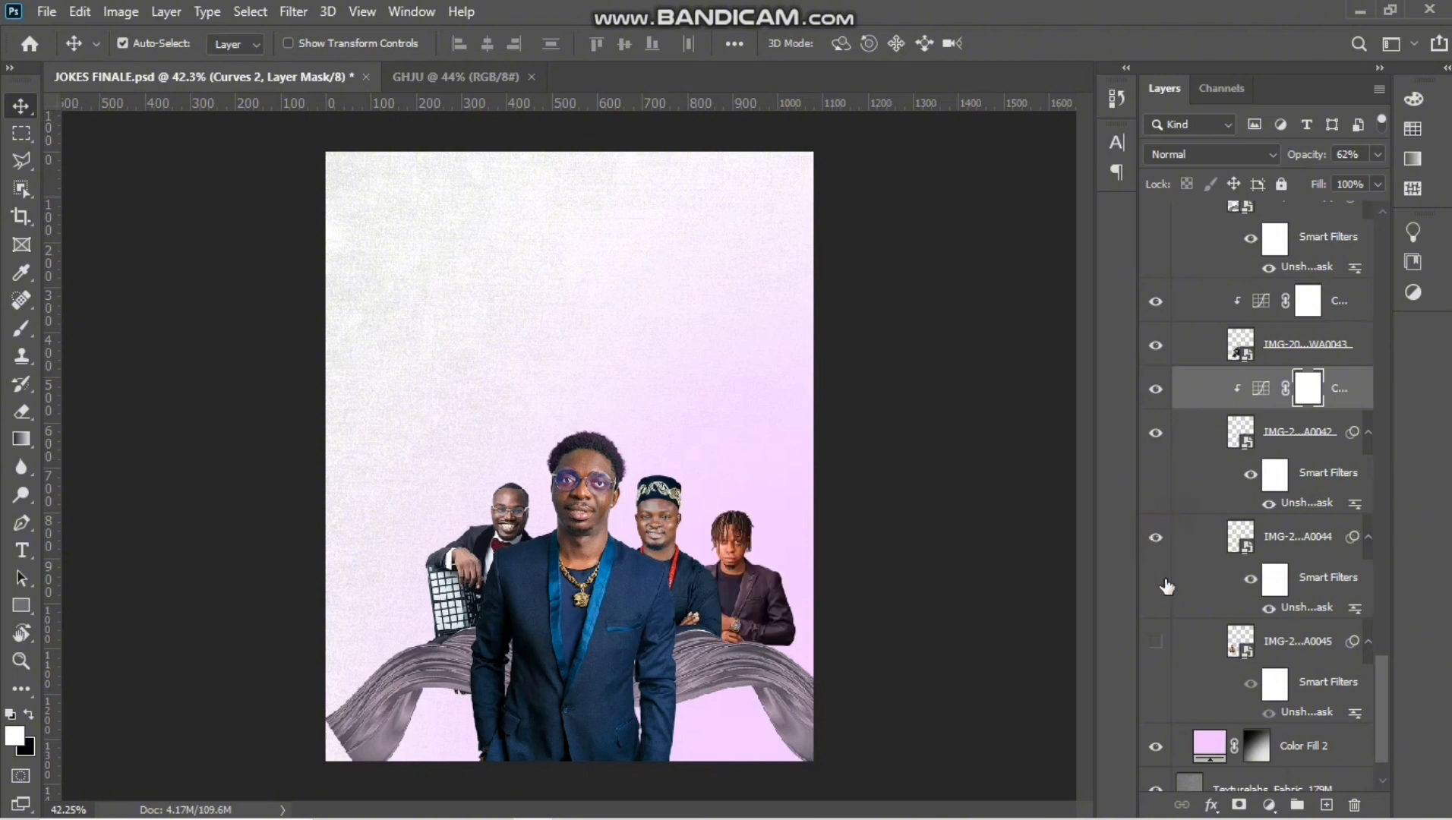
scroll(1170, 608, "down", 2)
left_click(1155, 578)
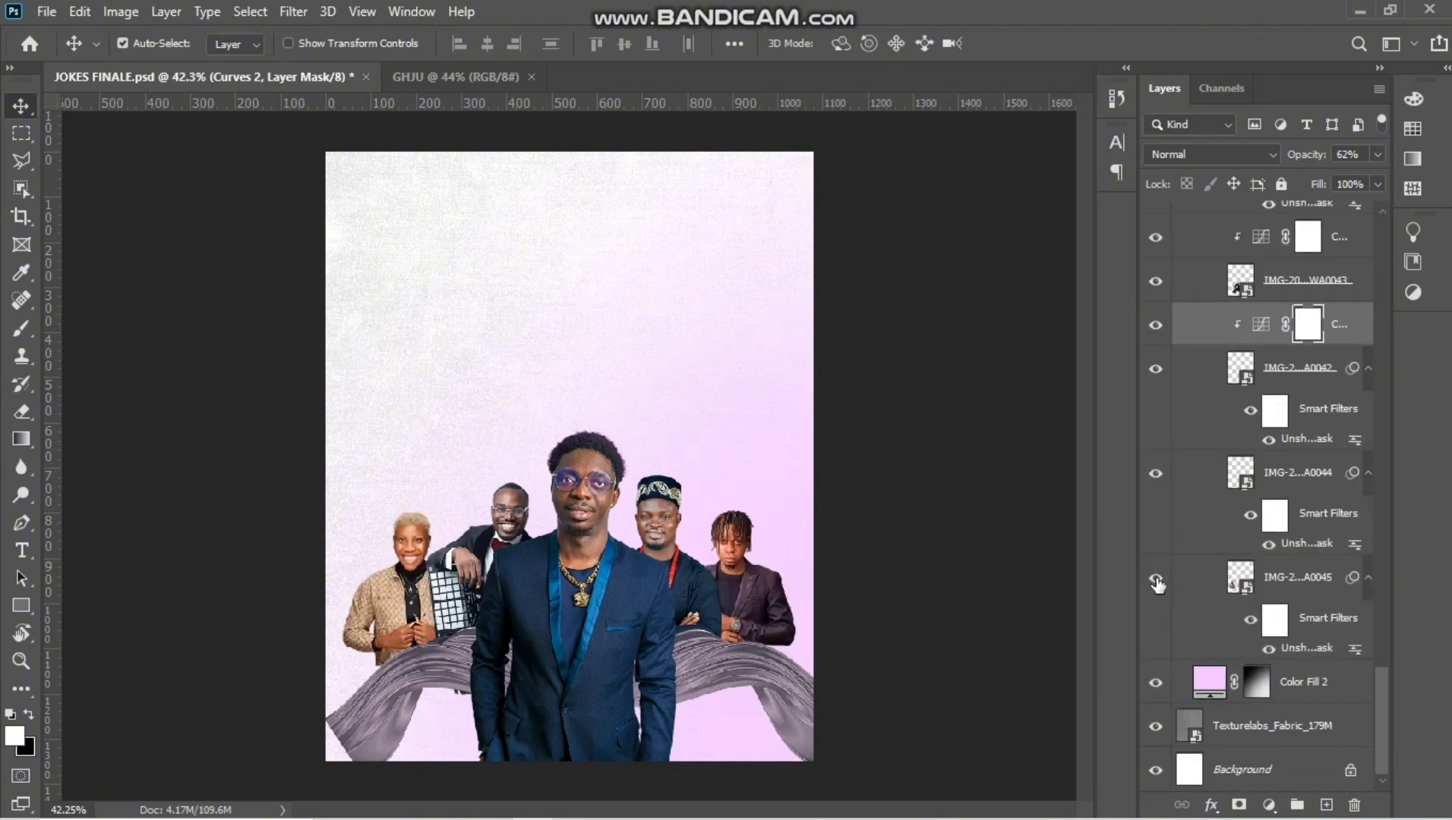
Step: Collapse Group 8 and Group 9, switching each group's visibility off and on to check its contents
scroll(1169, 644, "up", 8)
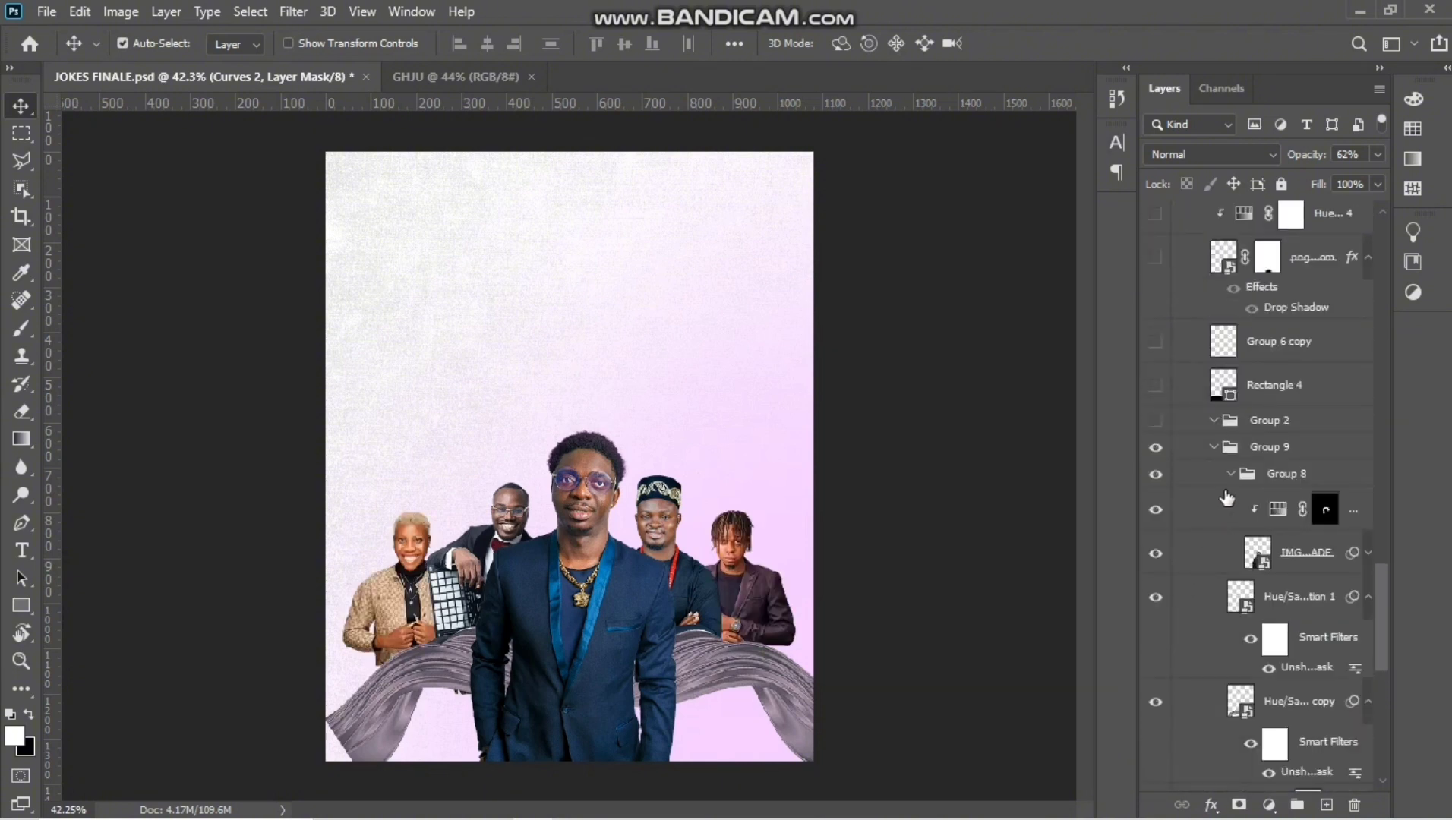
left_click(1232, 475)
left_click(1155, 474)
left_click(1155, 474)
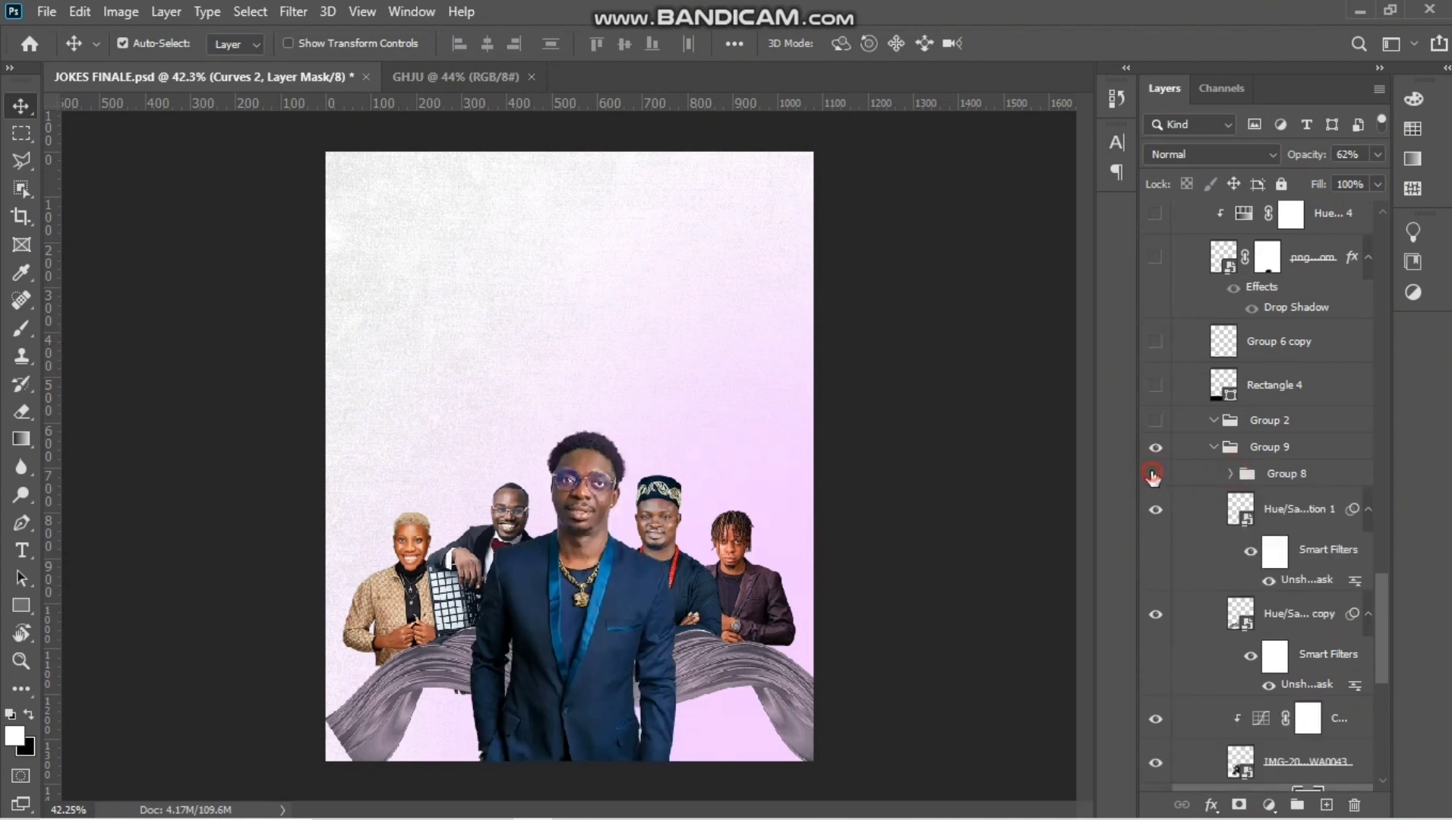
left_click(1155, 474)
left_click(1156, 474)
left_click(1216, 448)
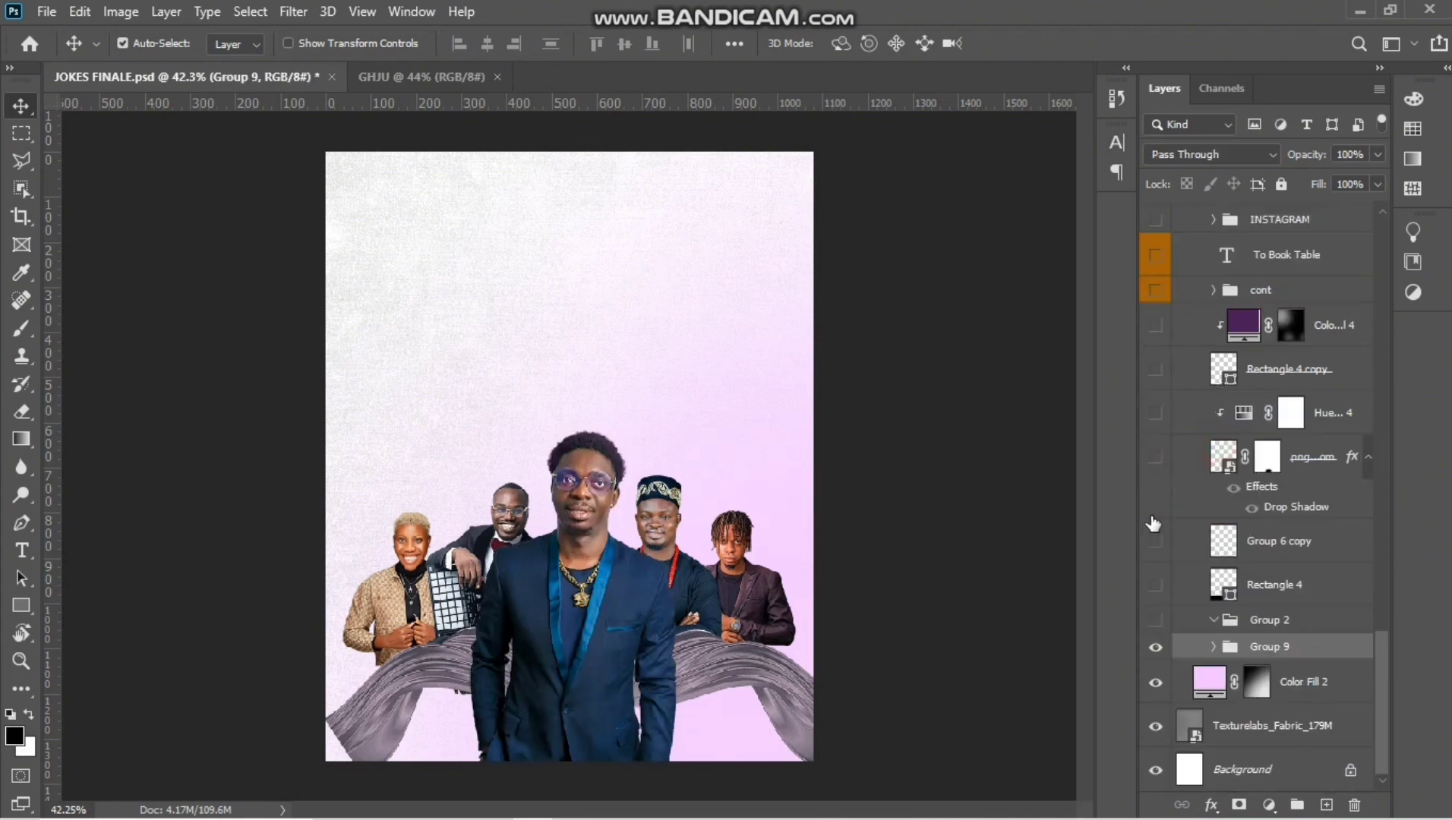
left_click(1156, 647)
left_click(1156, 648)
Step: Delete Group 2 from above the portraits and select Group 9
left_click(1257, 620)
key("Delete")
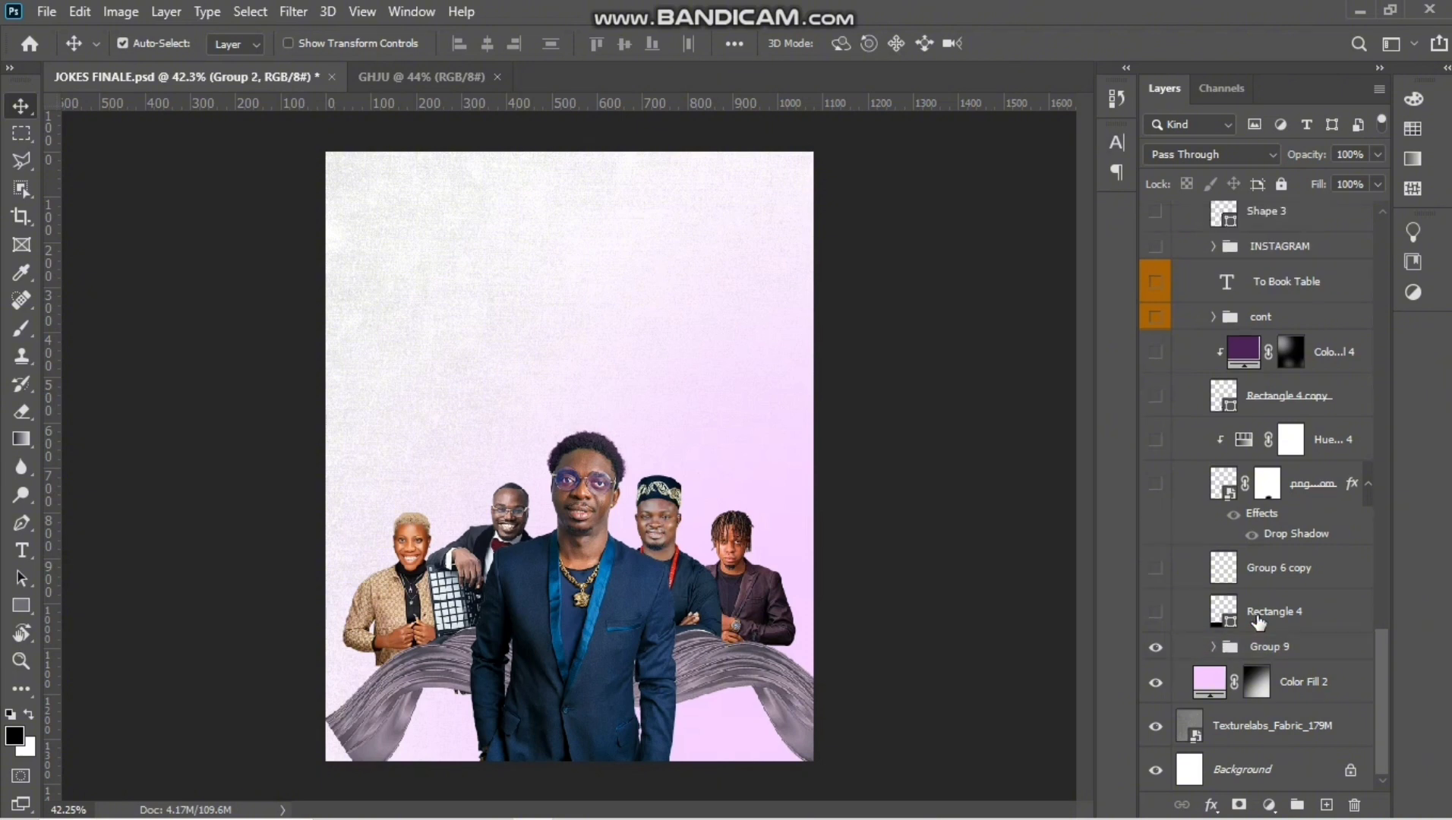
left_click_drag(1384, 409, 1378, 760)
left_click(1264, 650)
Step: Show Rectangle 4, Group 6 copy, the microphone with its Hue/Saturation 4 adjustment, Rectangle 4 copy and Color Fill 4
left_click(1154, 614)
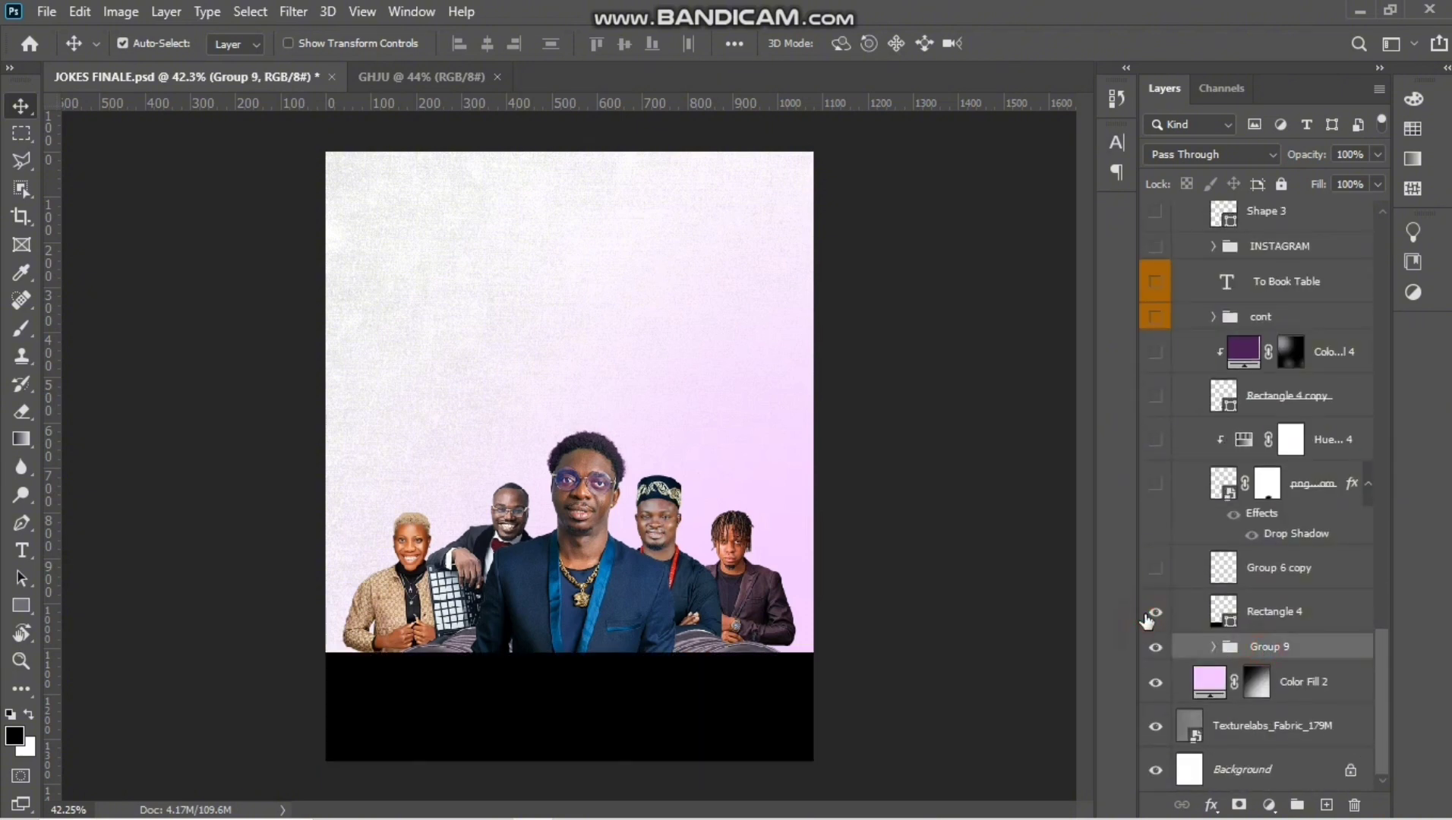
scroll(655, 683, "down", 1)
scroll(659, 685, "up", 1)
left_click(1158, 569)
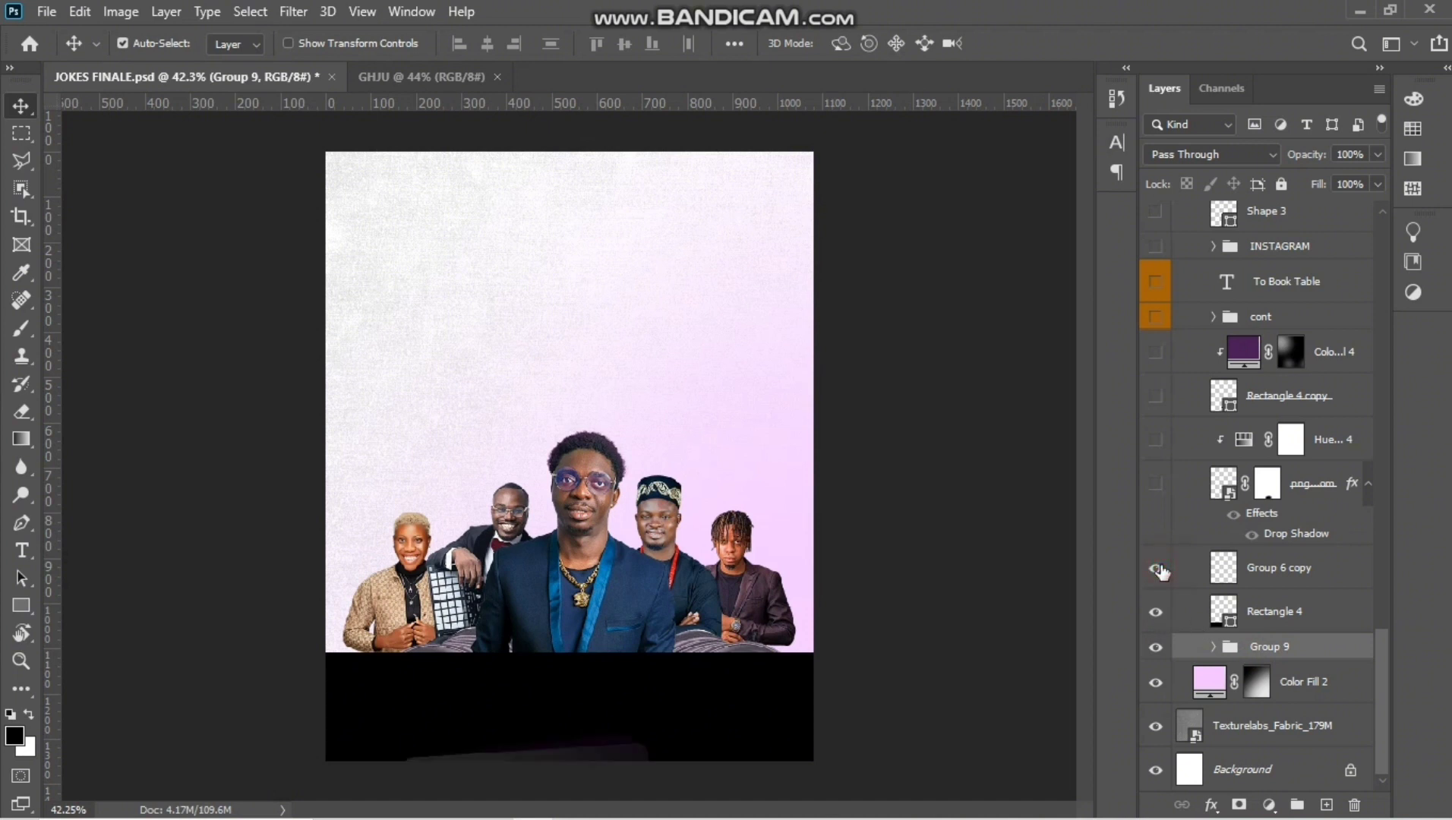
left_click(1158, 487)
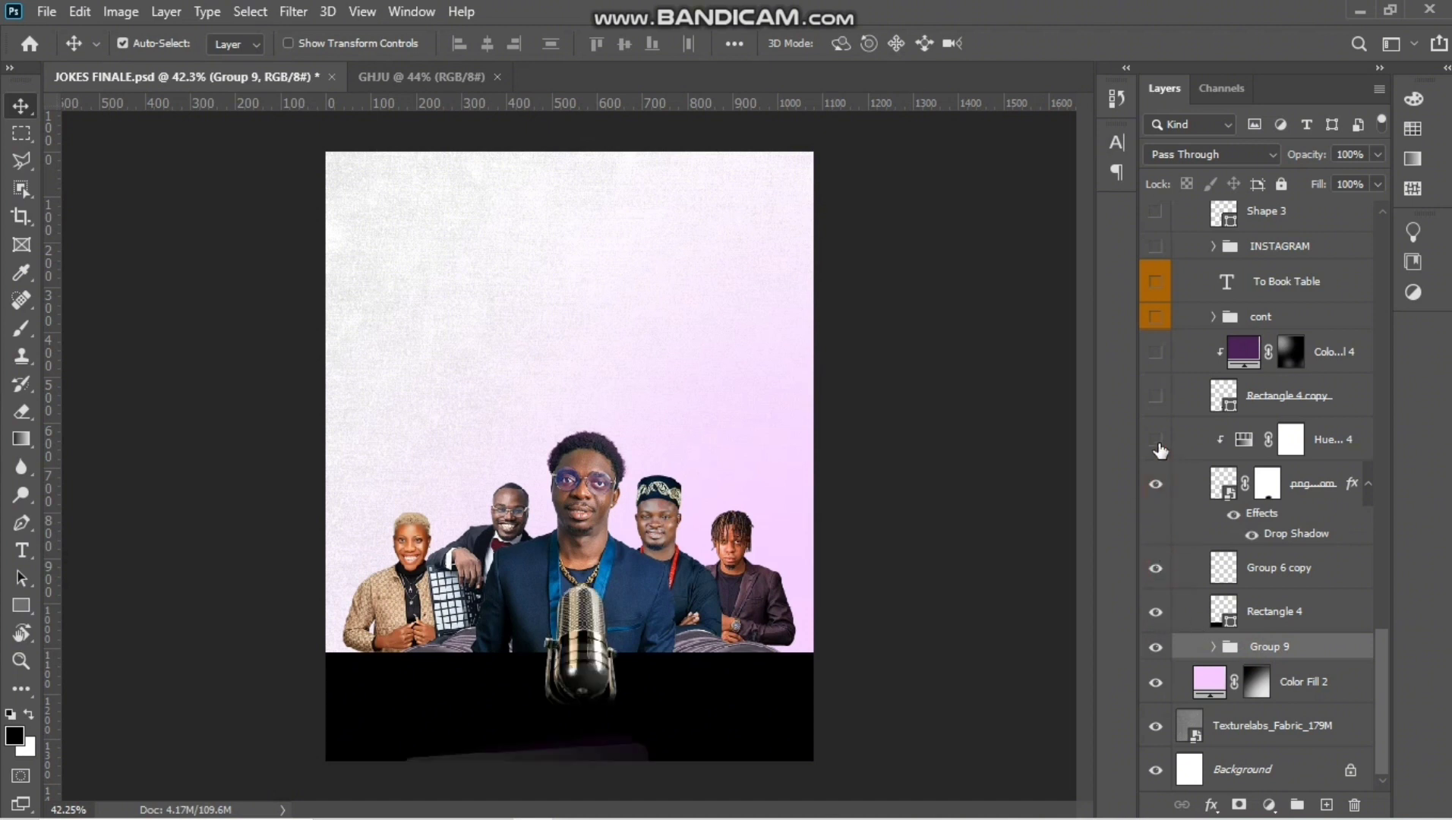
left_click(1157, 396)
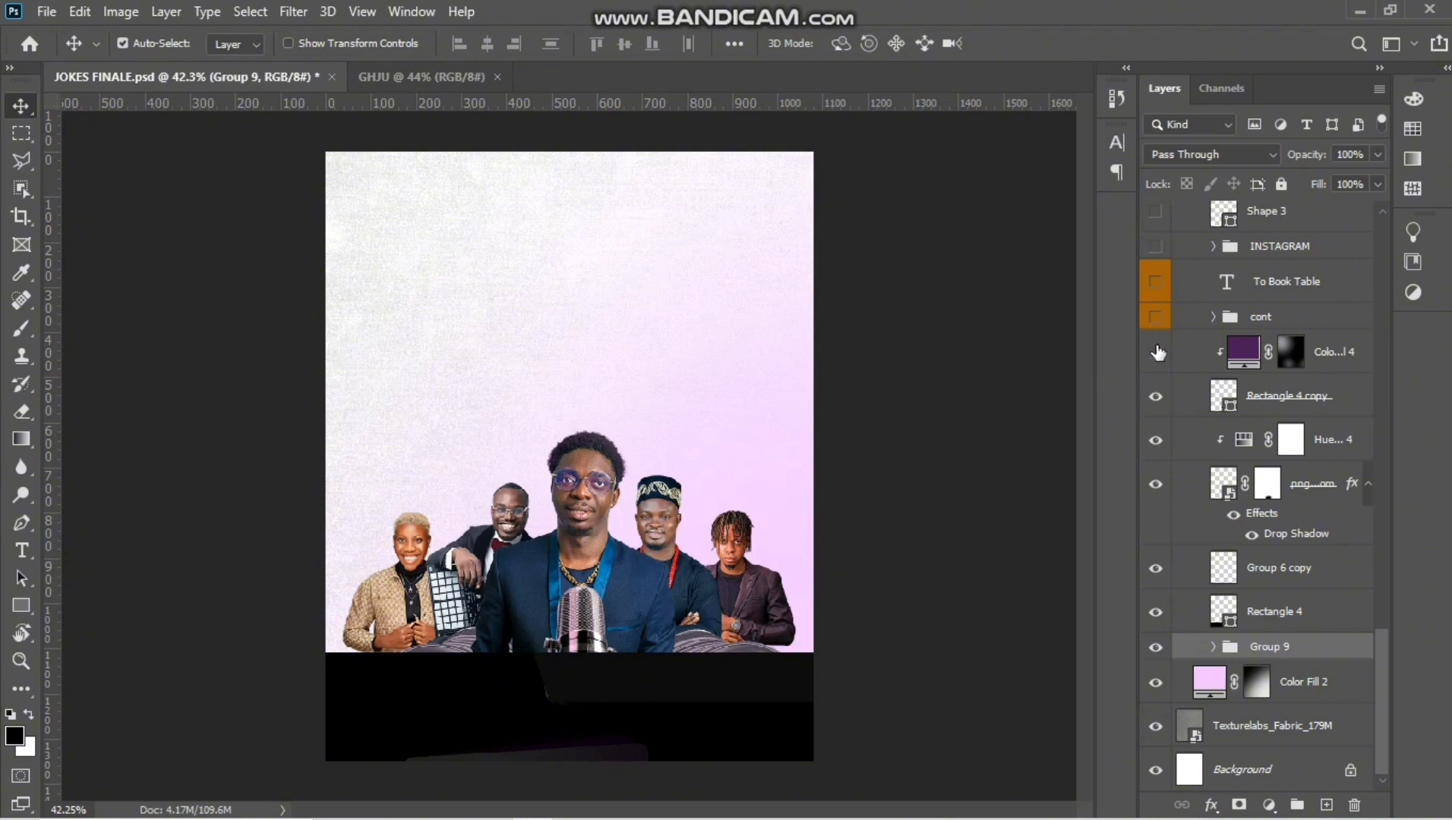
left_click(1156, 353)
scroll(617, 684, "up", 5)
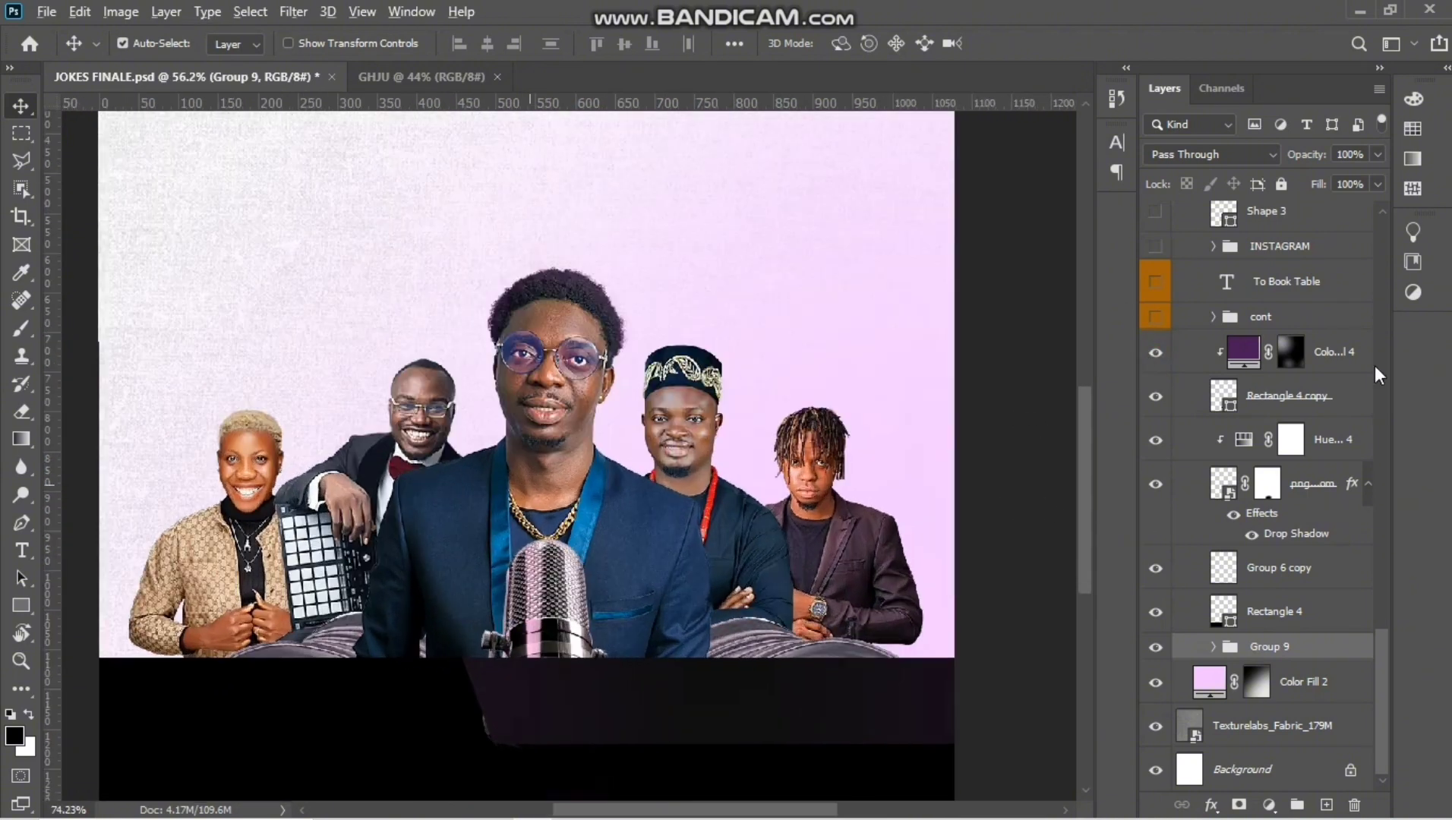
Step: Compare the black base and microphone with Color Fill 4 and Rectangle 4 copy hidden and shown
left_click(1340, 363)
left_click(1157, 353)
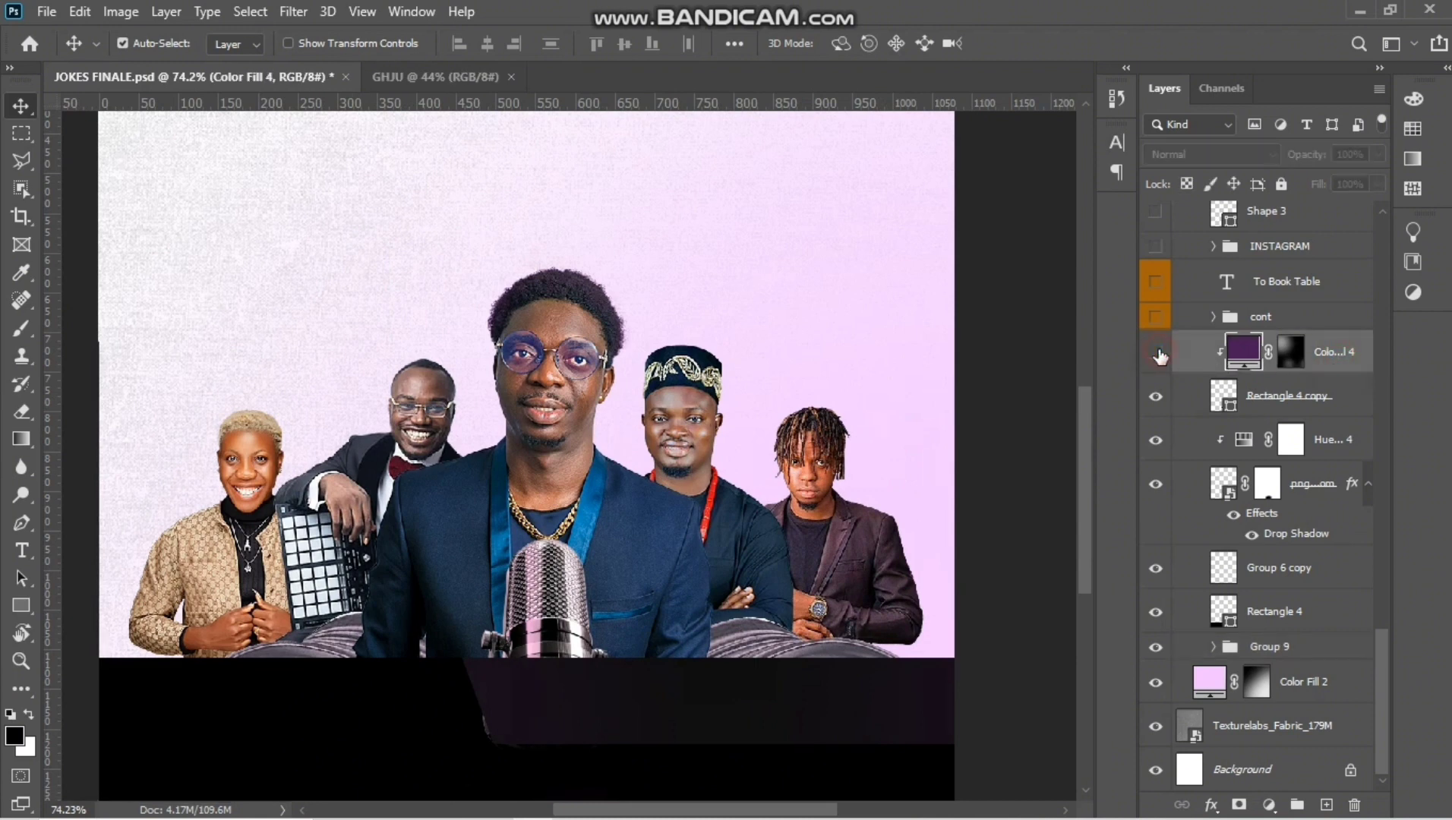
left_click(1270, 398)
left_click(1161, 407)
left_click(1161, 408)
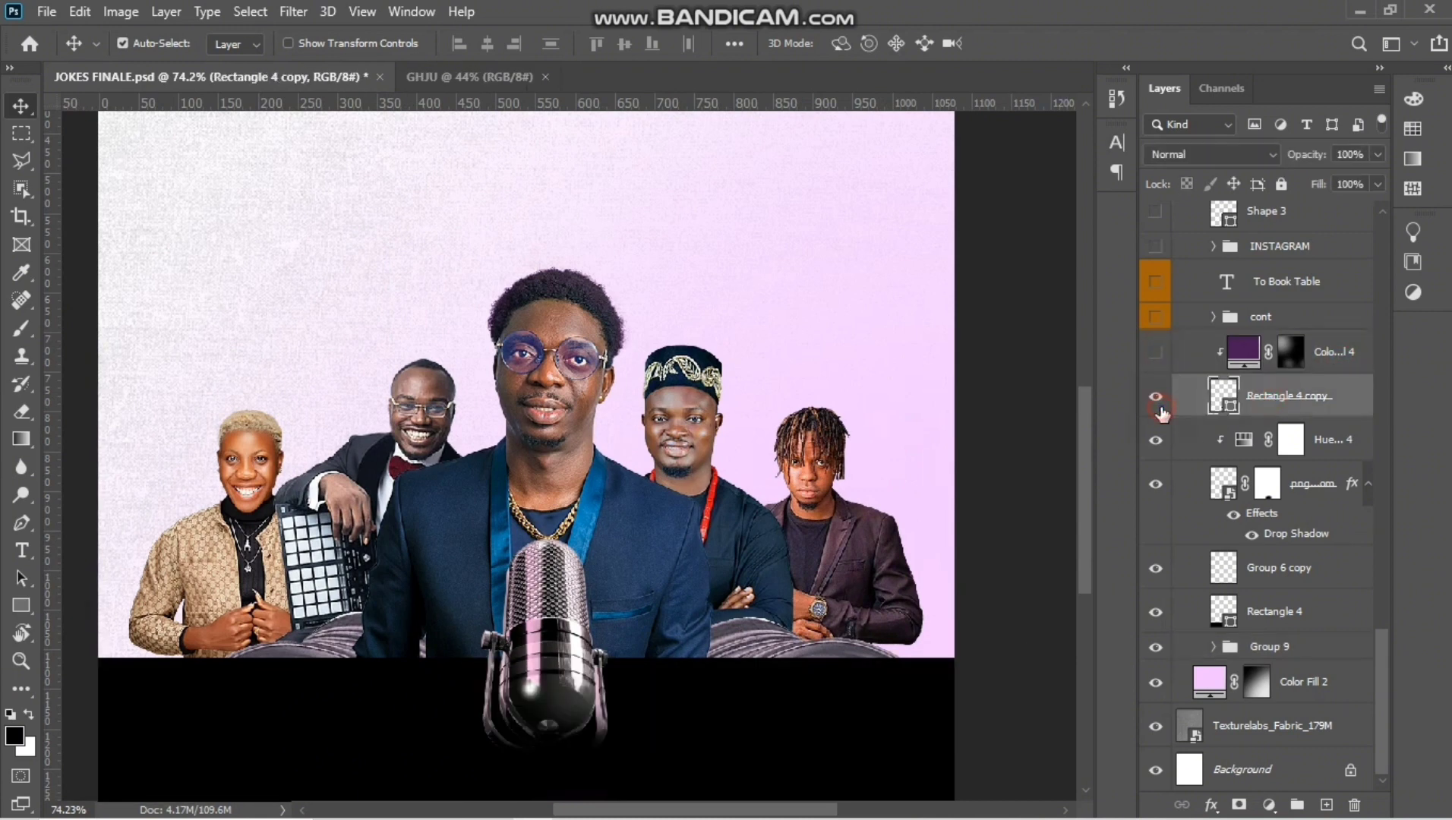
left_click(1161, 407)
left_click(1161, 408)
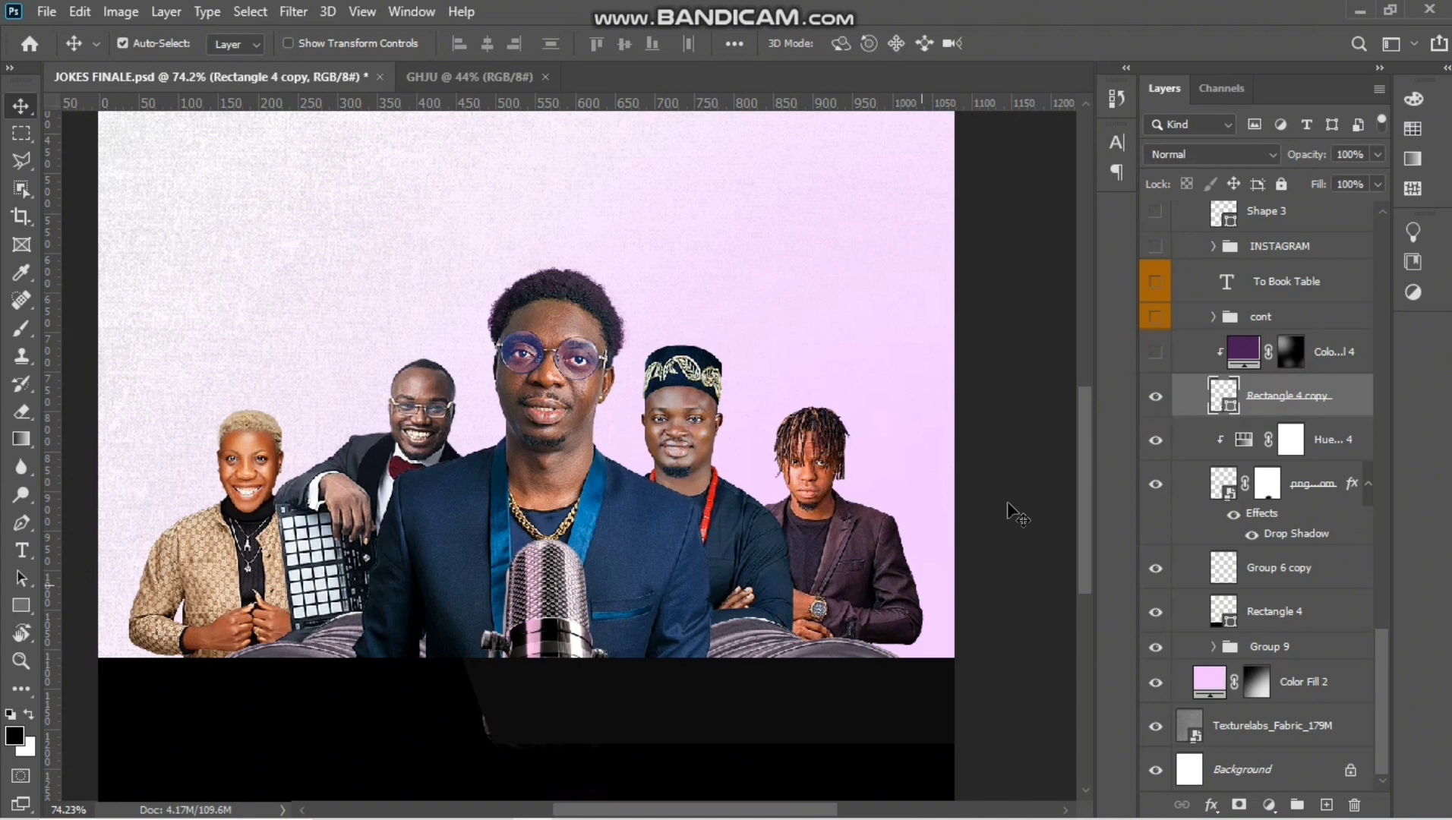
left_click(1156, 353)
Step: Show and select Color Fill 4, and set up a white 80 px brush on its layer mask
left_click(1322, 357)
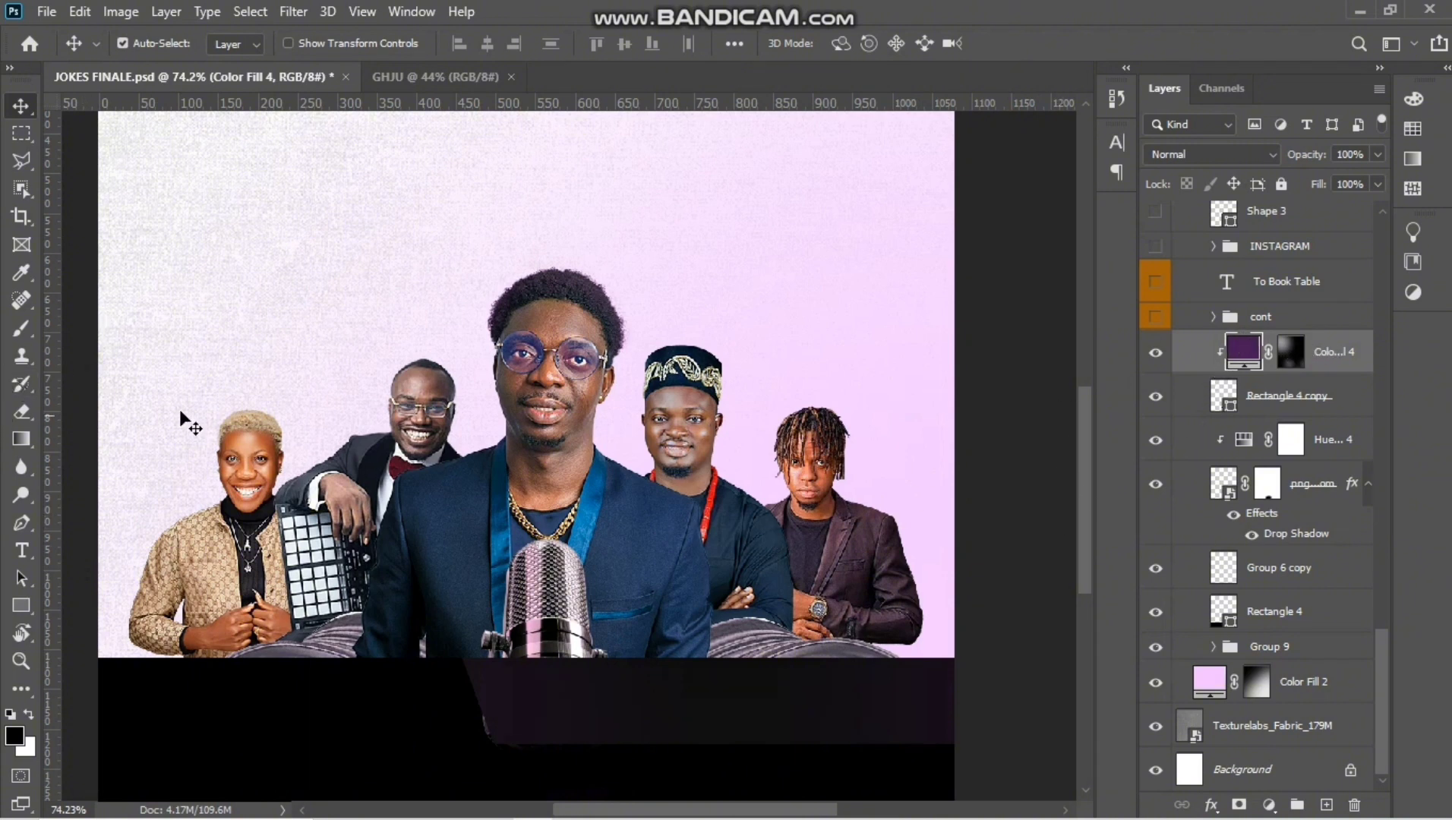
left_click(21, 328)
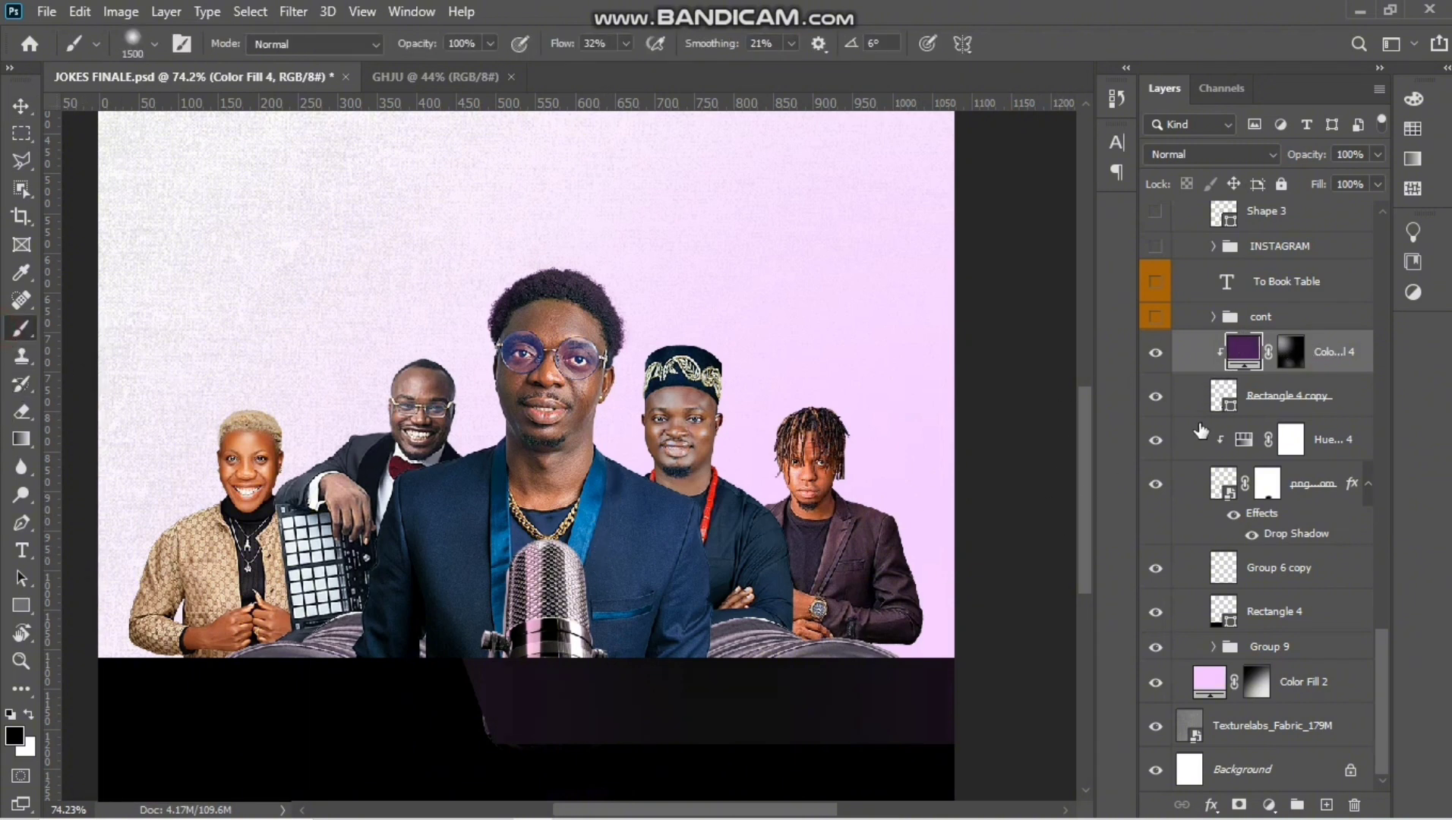
left_click(1291, 352)
key("x")
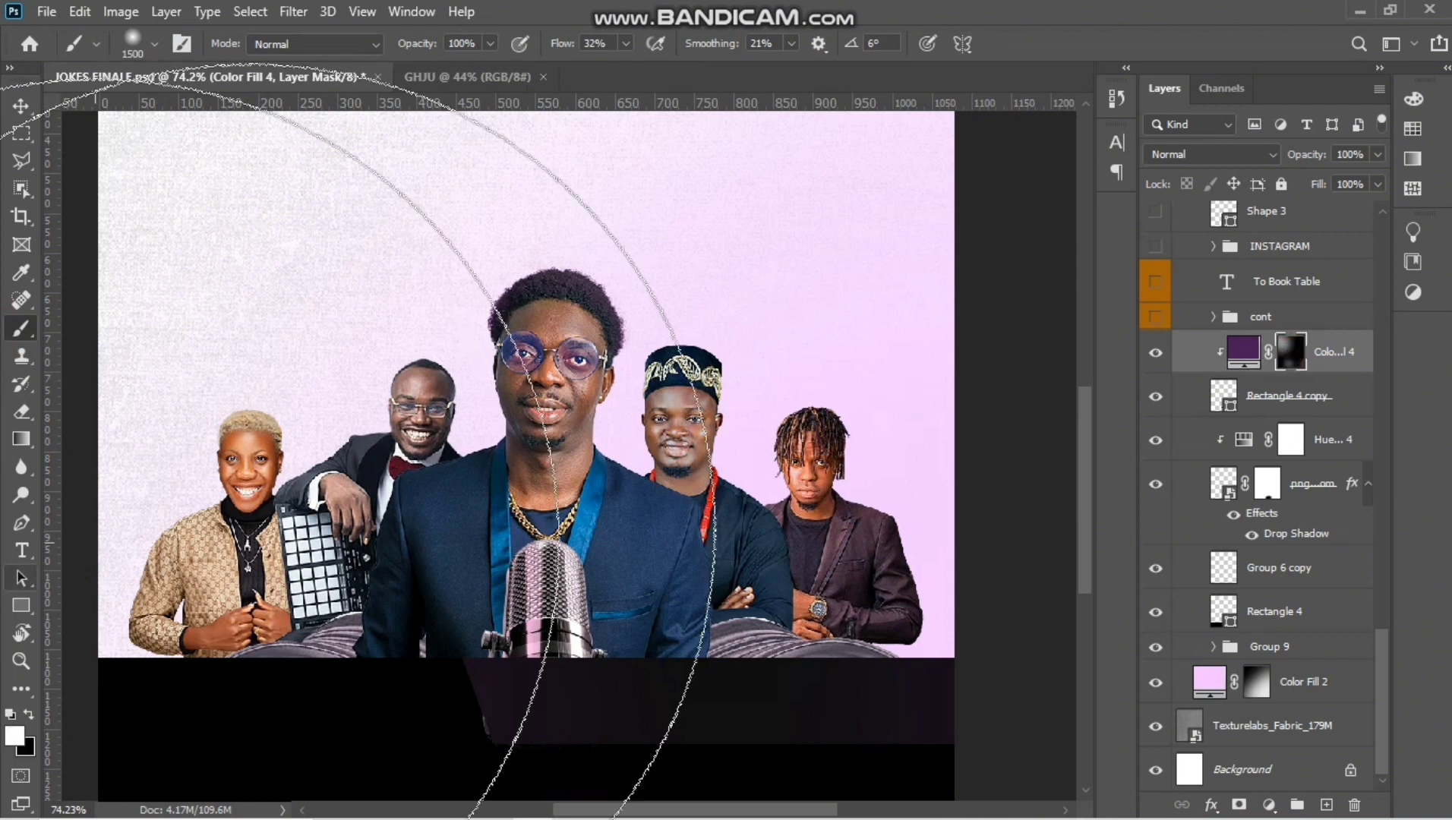
key("bracketleft")
key("bracketleft")
key("bracketleft")
key("bracketleft")
key("bracketleft")
key("bracketleft")
key("bracketleft")
key("bracketleft")
key("bracketleft")
key("bracketleft")
key("bracketleft")
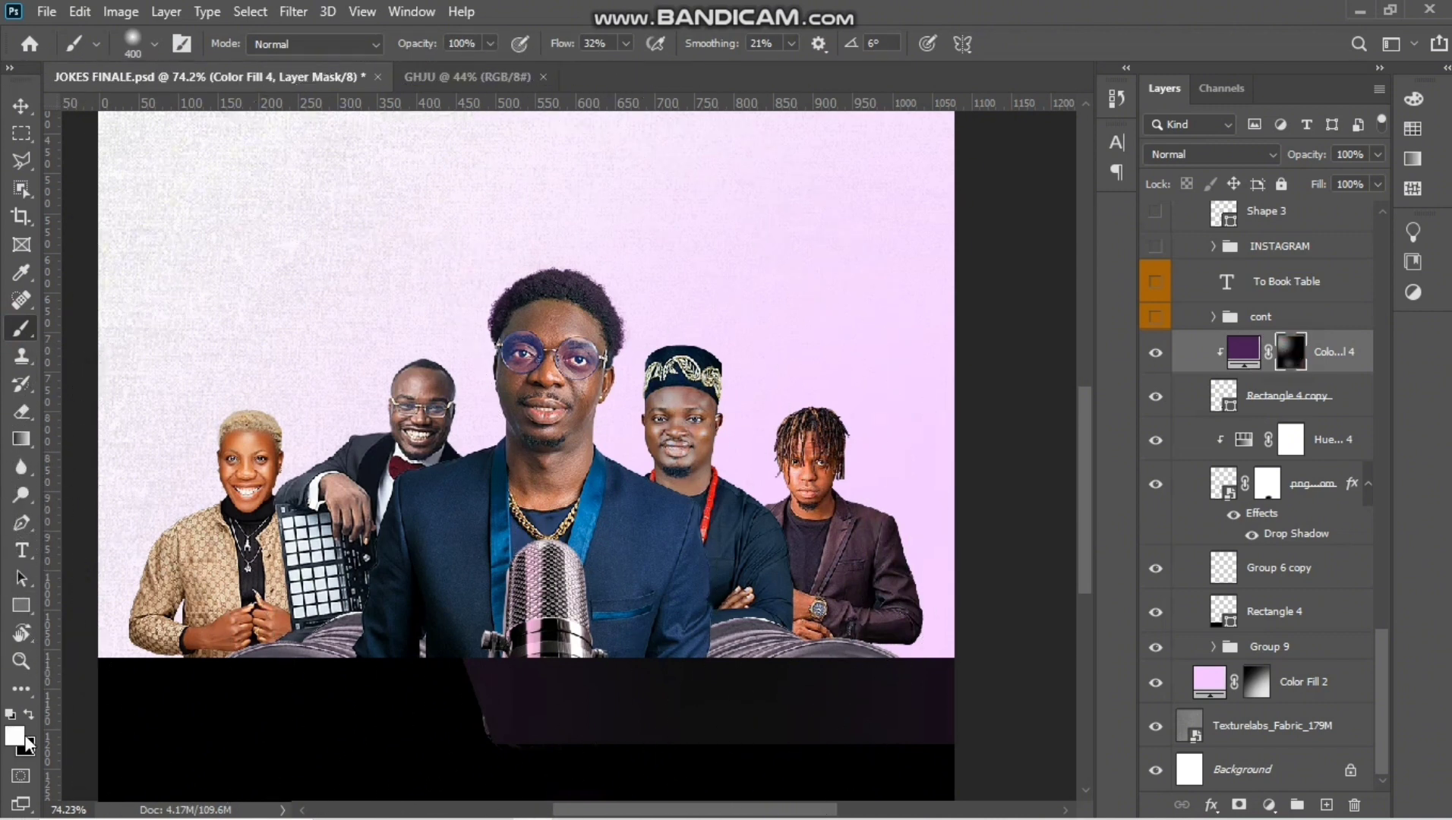
key("bracketleft")
key("bracketleft")
key("bracketleft")
key("bracketleft")
key("bracketleft")
key("bracketleft")
key("bracketleft")
key("bracketleft")
Step: Try white brush strokes on Color Fill 4's mask over the dark strip's middle and both ends, undoing them
left_click_drag(684, 687, 704, 757)
key("ctrl+z")
double_click(1244, 354)
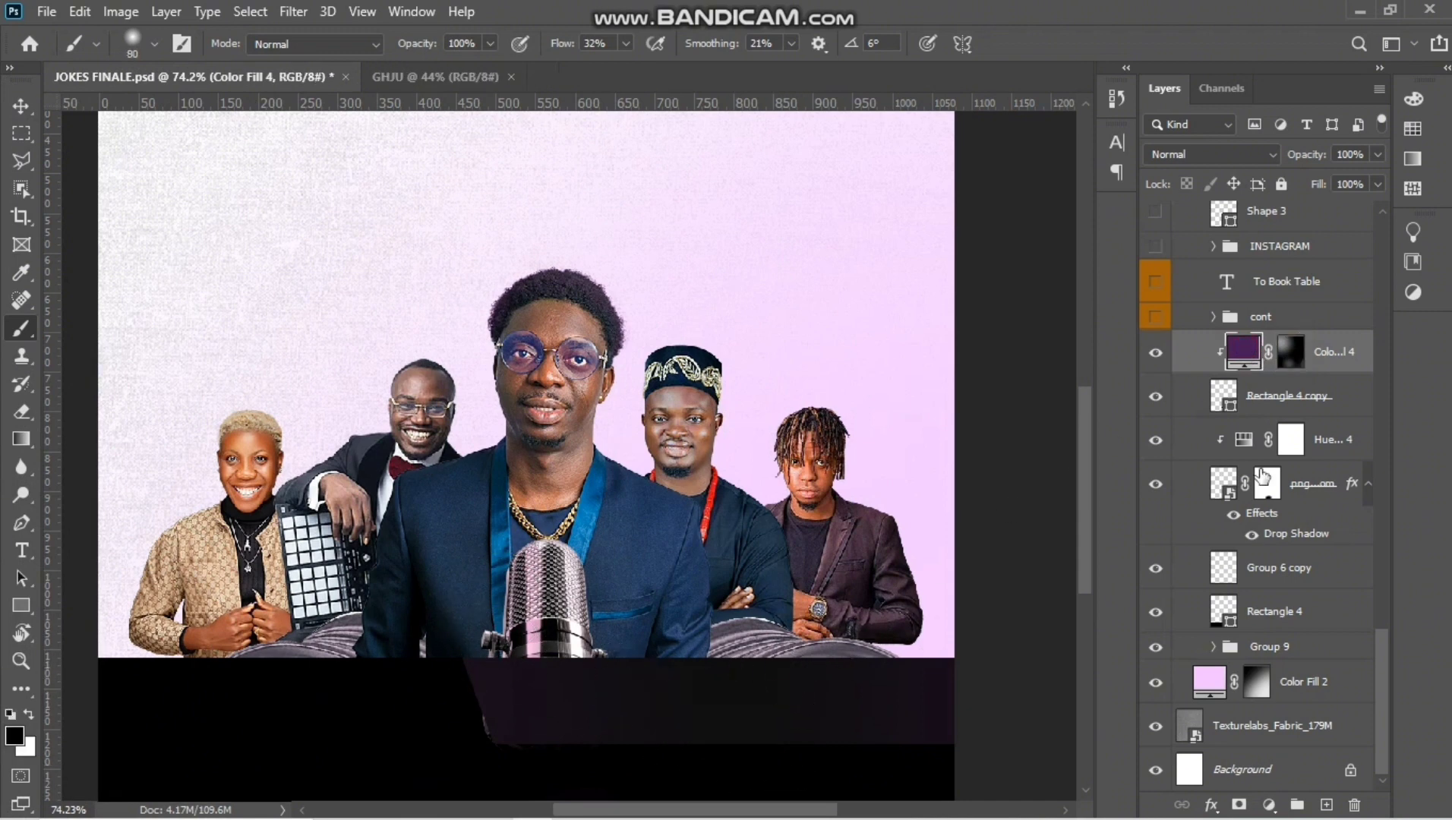
left_click(1288, 358)
left_click_drag(637, 691, 769, 700)
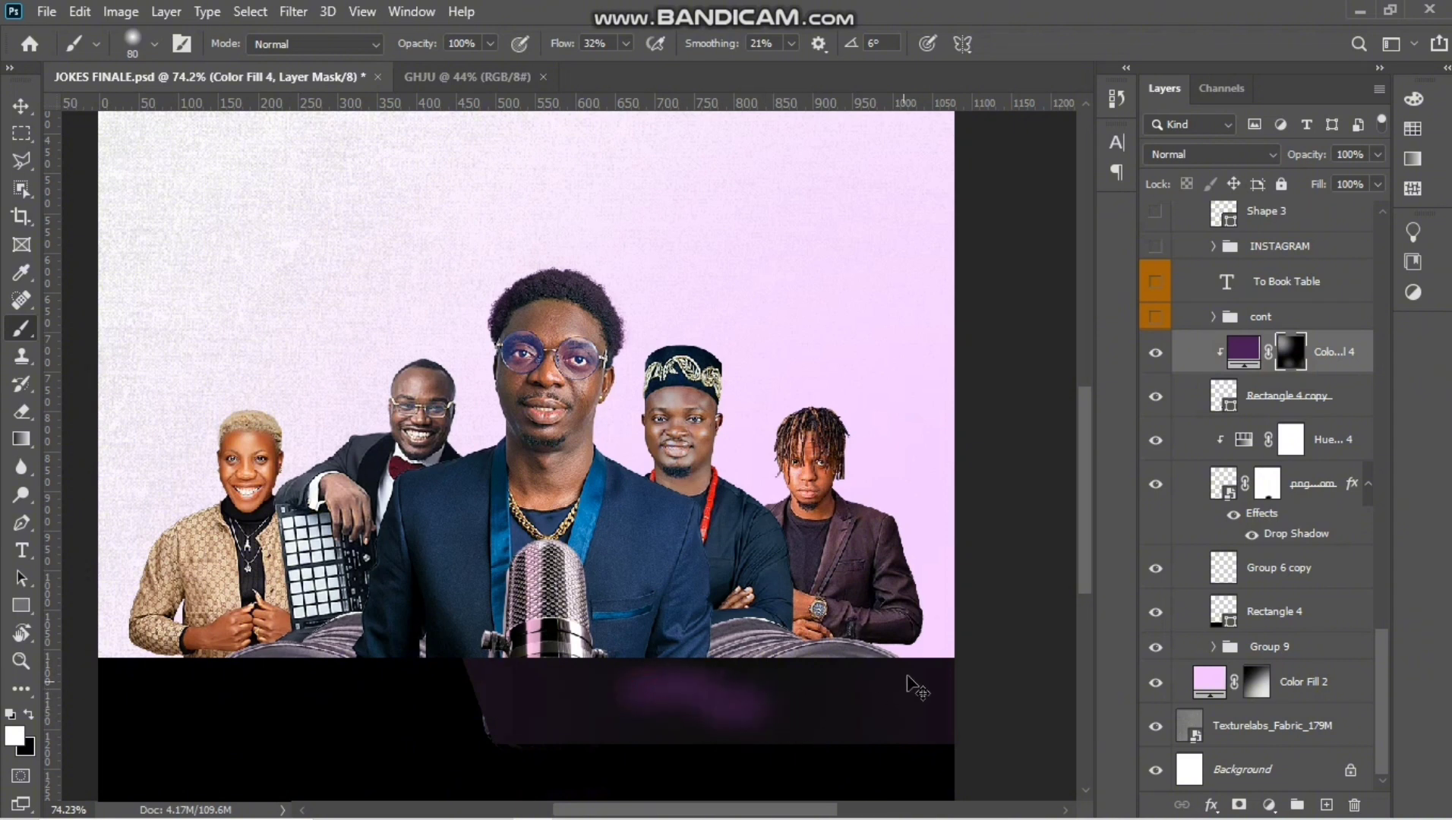
key("ctrl+z")
left_click_drag(484, 675, 511, 744)
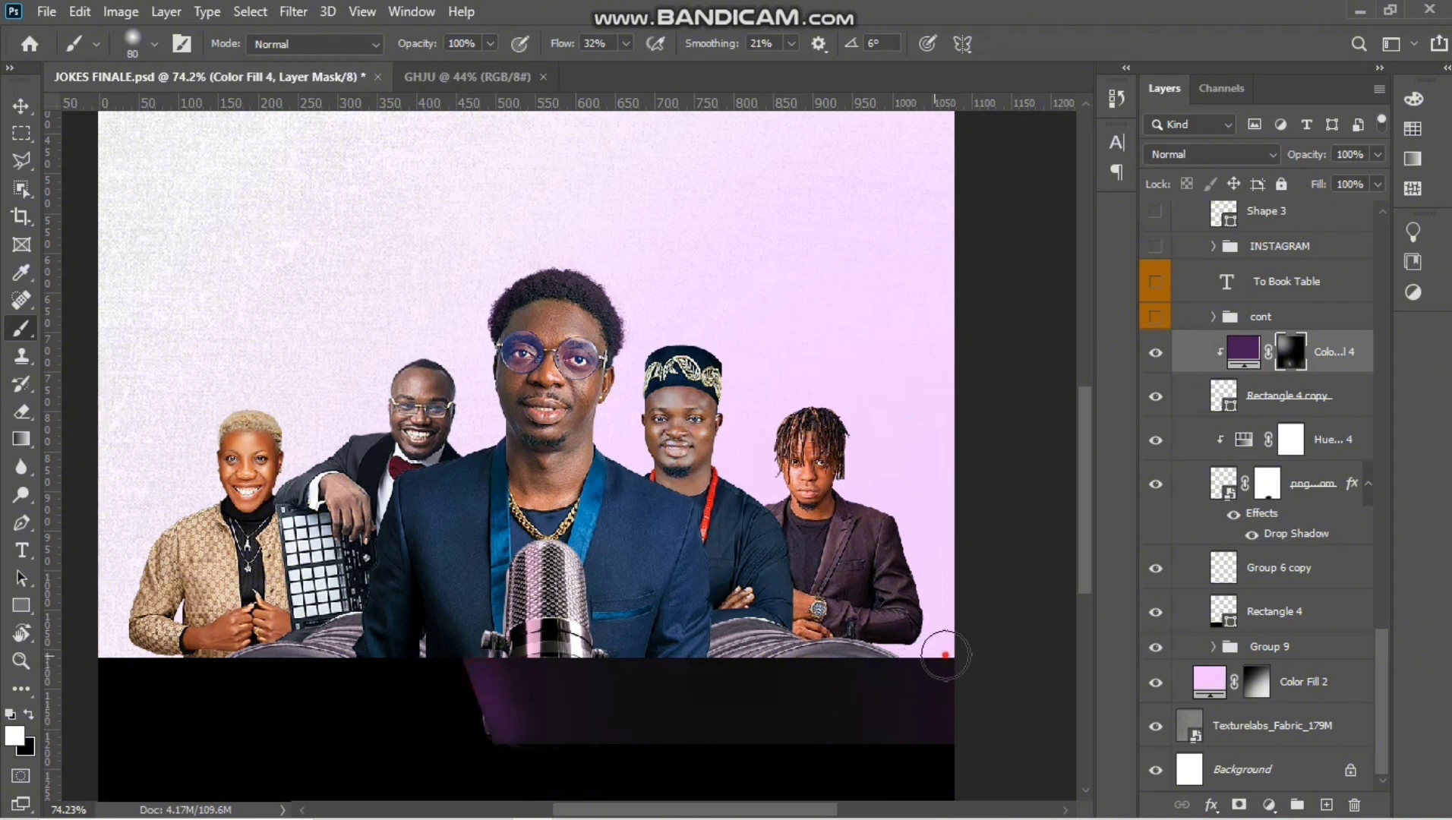
left_click_drag(944, 658, 912, 774)
key("ctrl+z")
Step: Show the cont group, To Book Table text, INSTAGRAM group, Shape 3 and Rectangle 4 copy 2
scroll(740, 760, "down", 2)
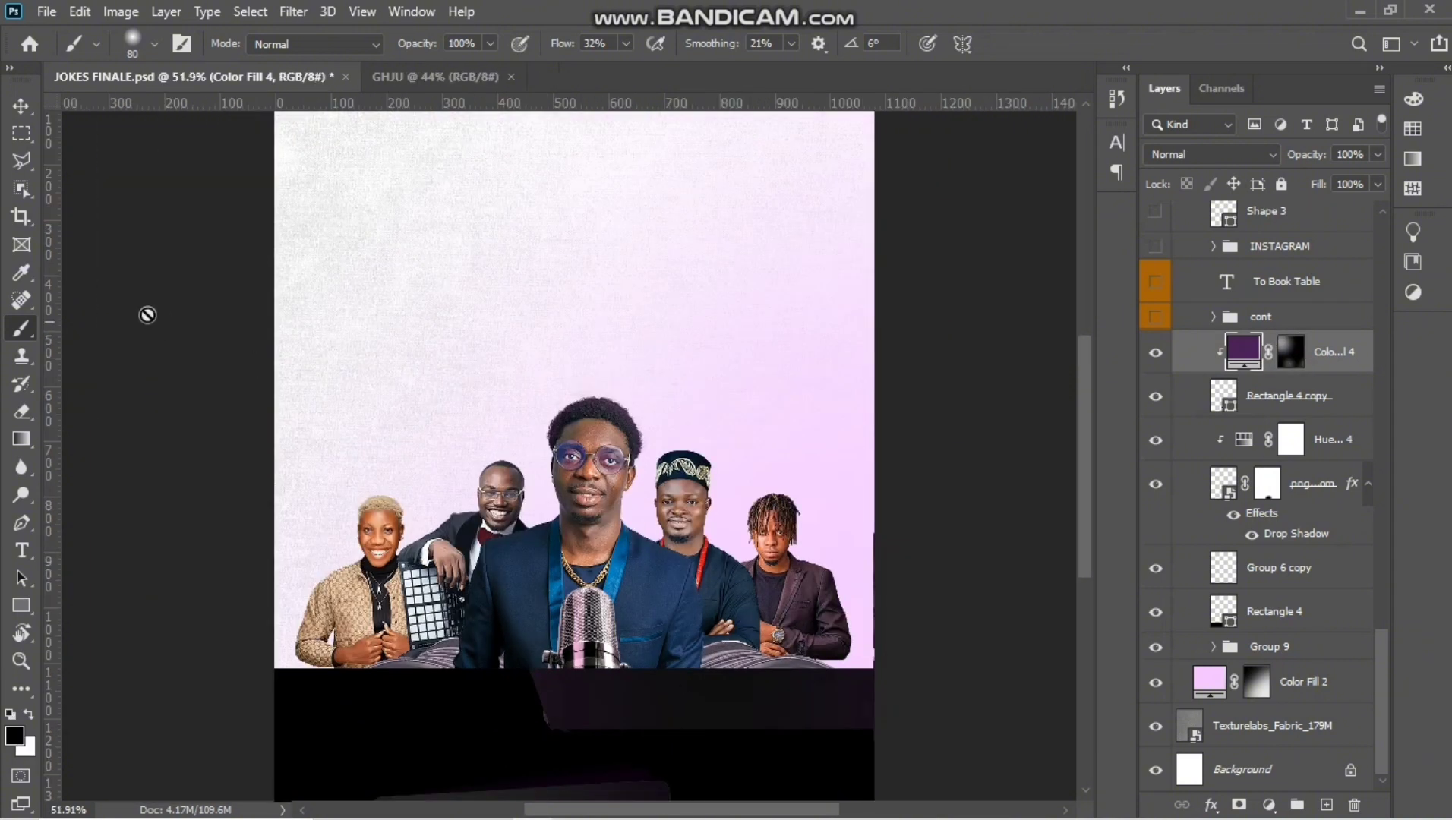
scroll(1233, 444, "up", 3)
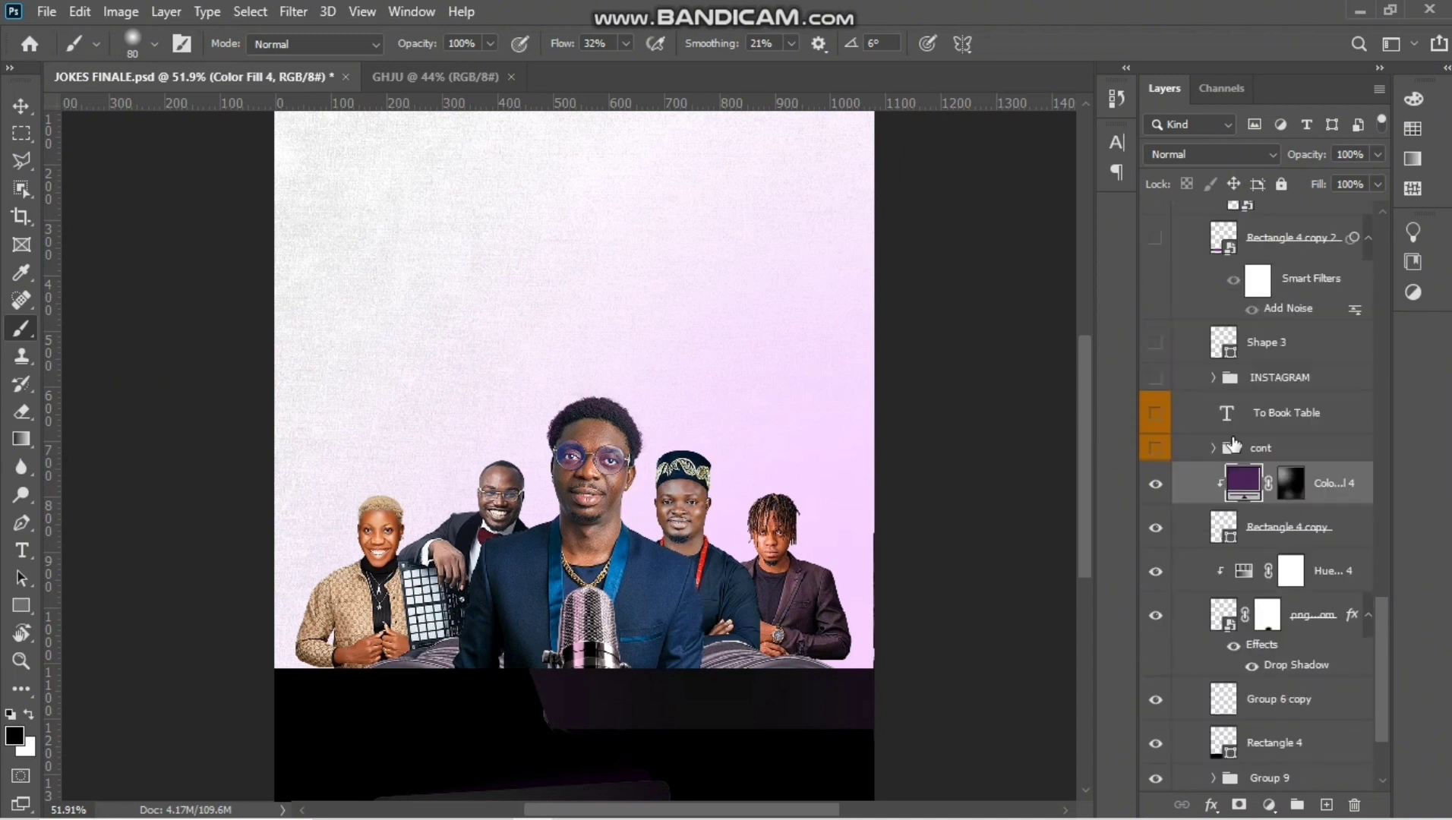
left_click(1155, 450)
left_click(1156, 414)
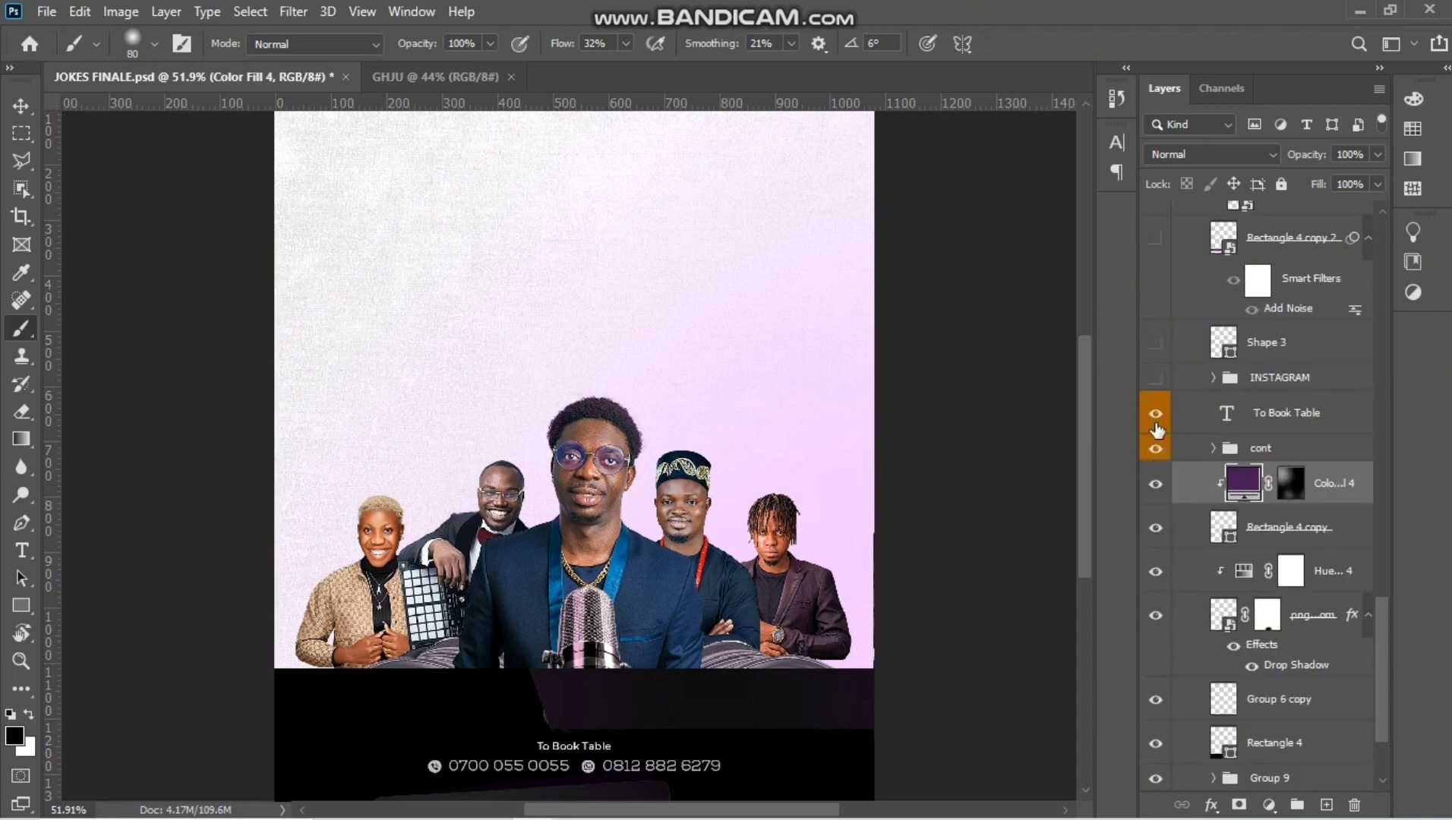
scroll(1156, 430, "up", 3)
left_click(1156, 509)
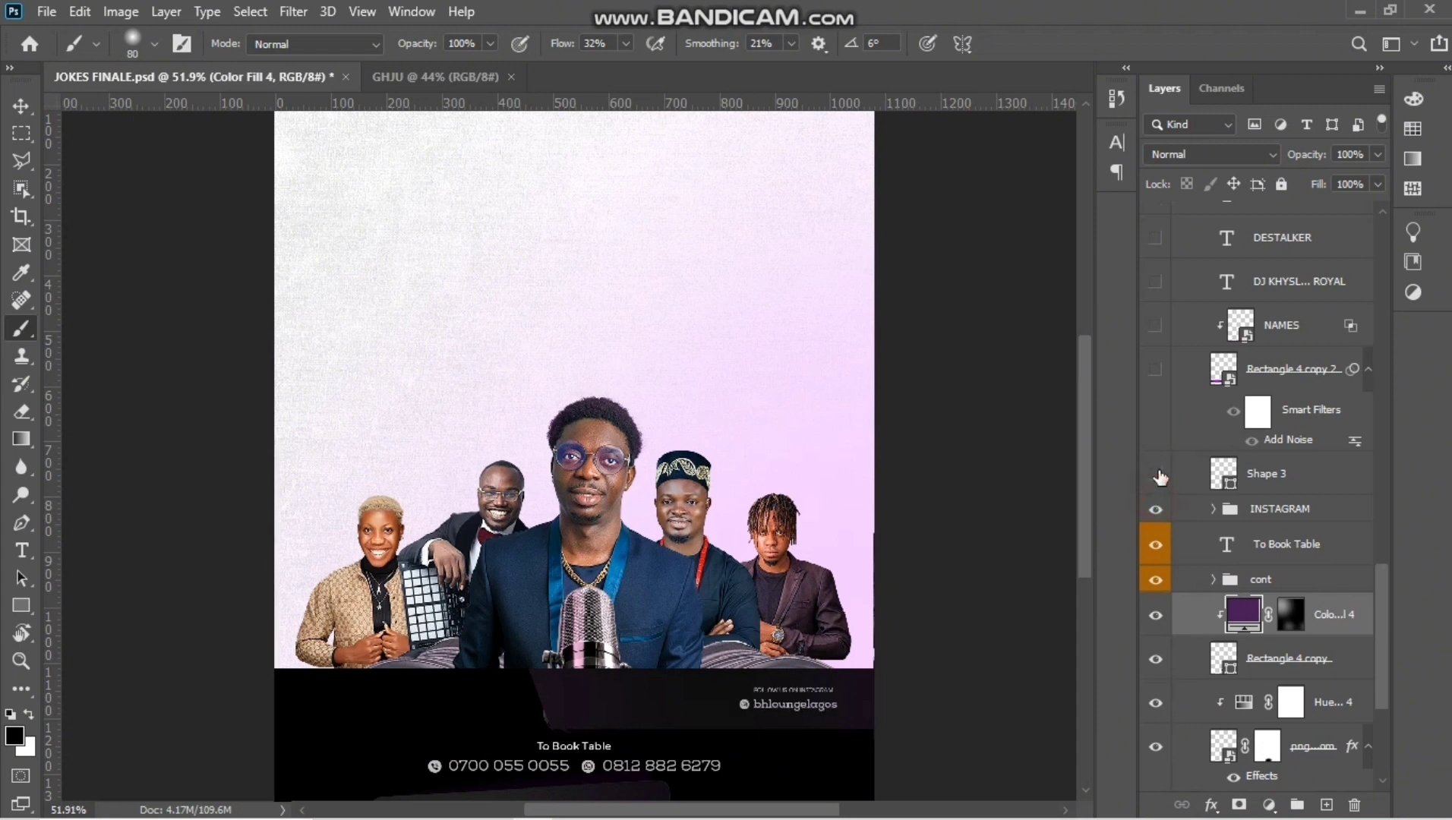
left_click(1156, 370)
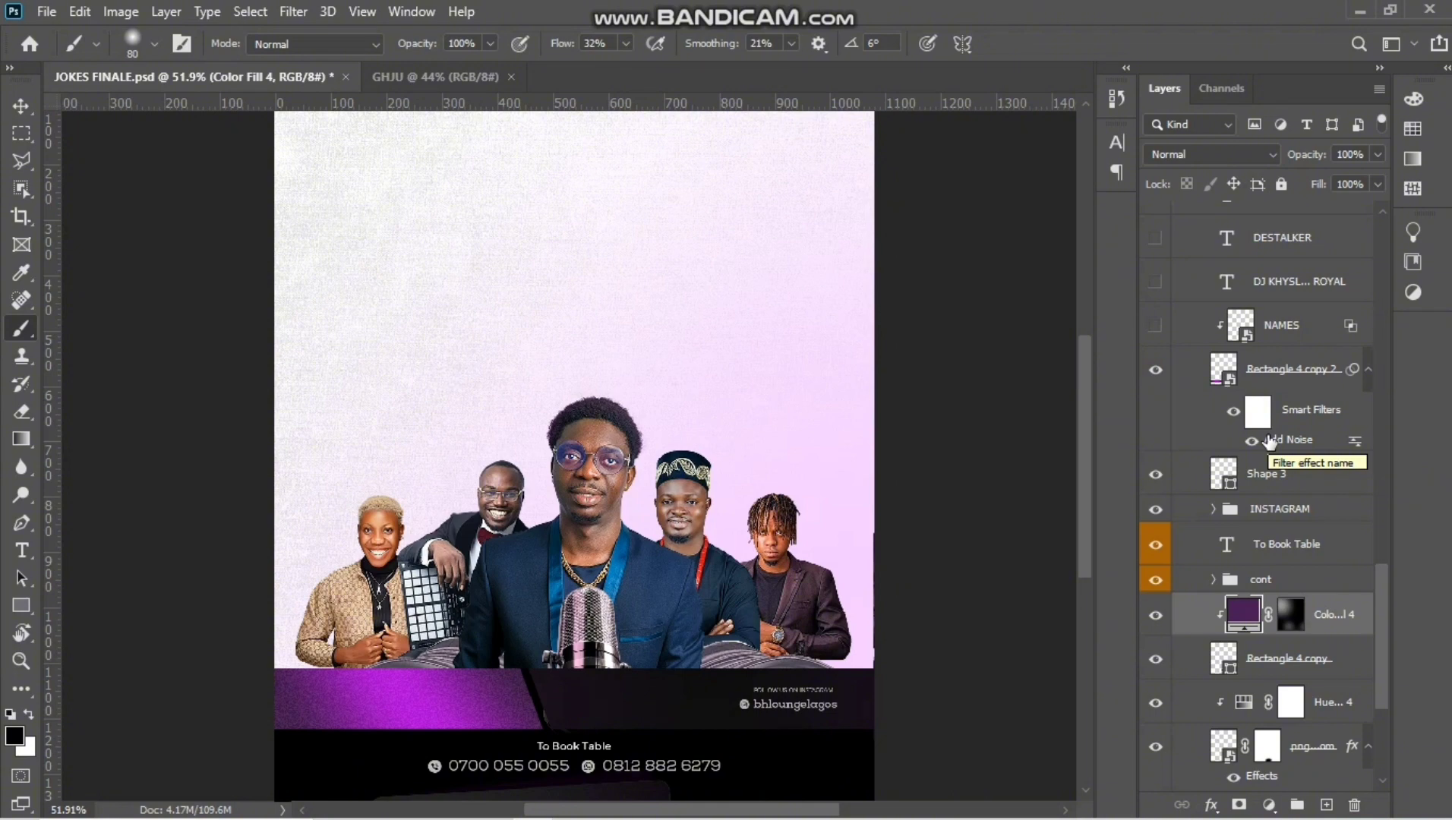
Step: Examine the grain on the purple strip by switching the Add Noise filter of Rectangle 4 copy 2 off and on
left_click(21, 106)
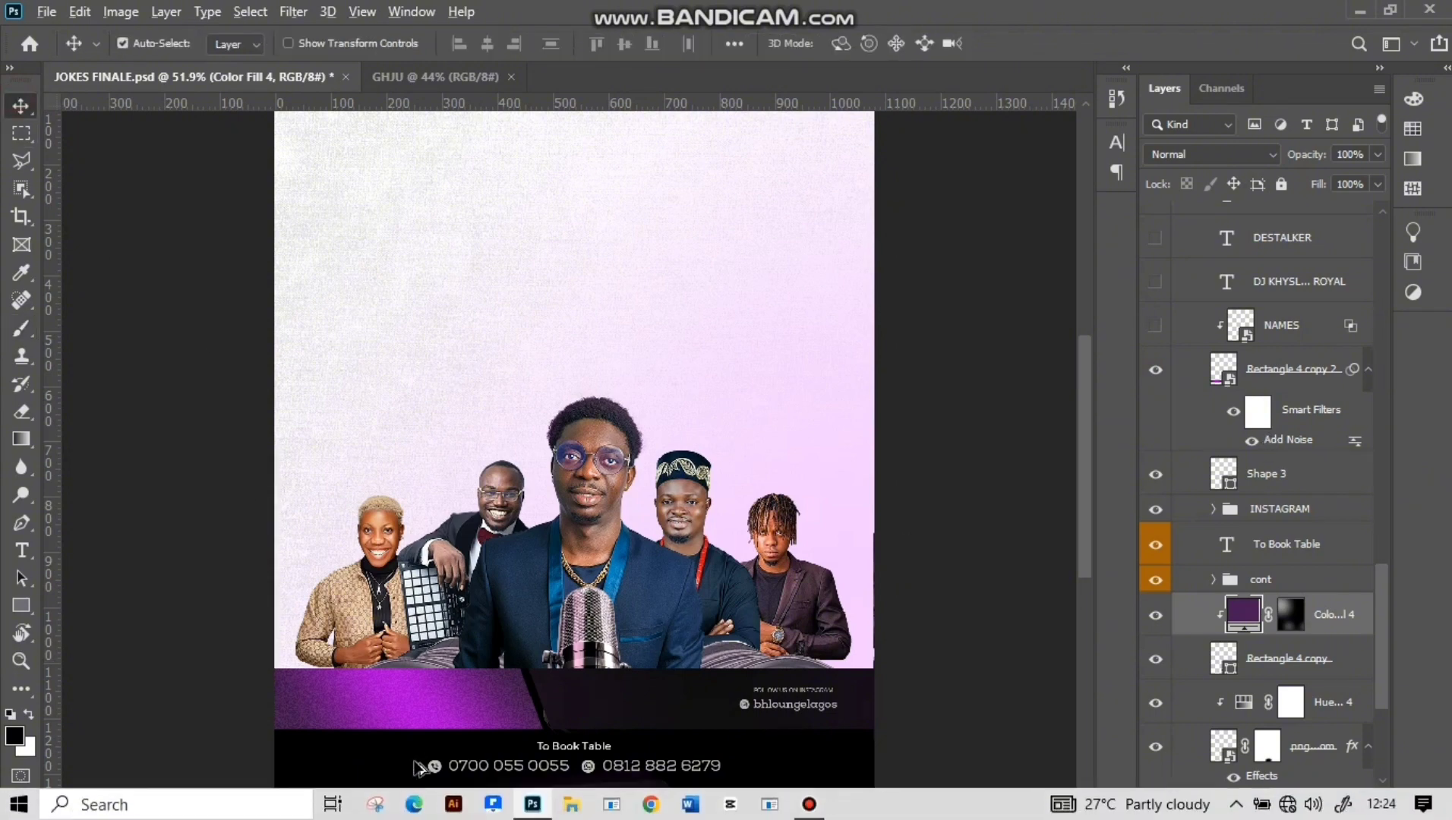
scroll(417, 768, "up", 5)
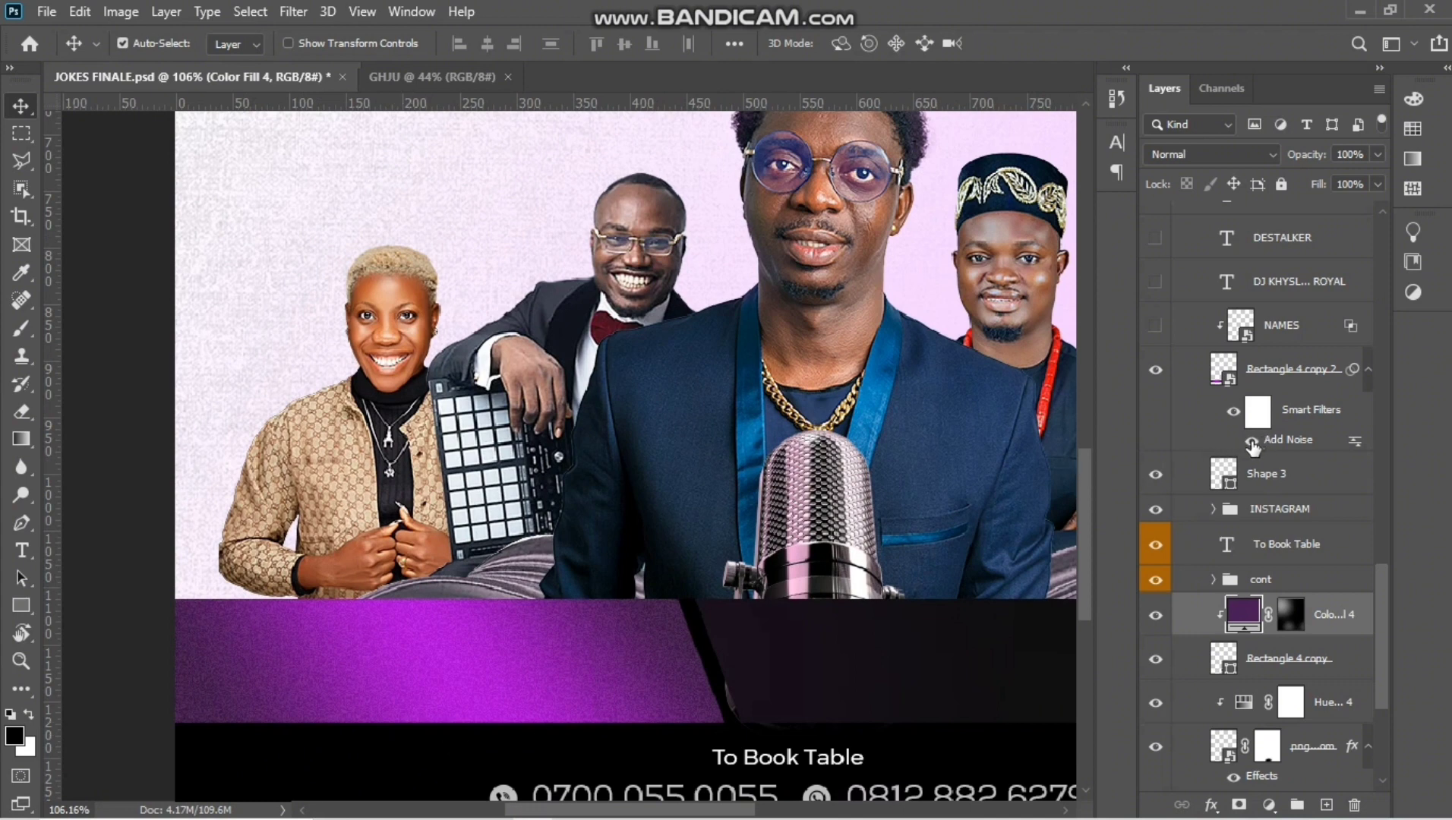
left_click(1251, 443)
scroll(498, 691, "up", 3)
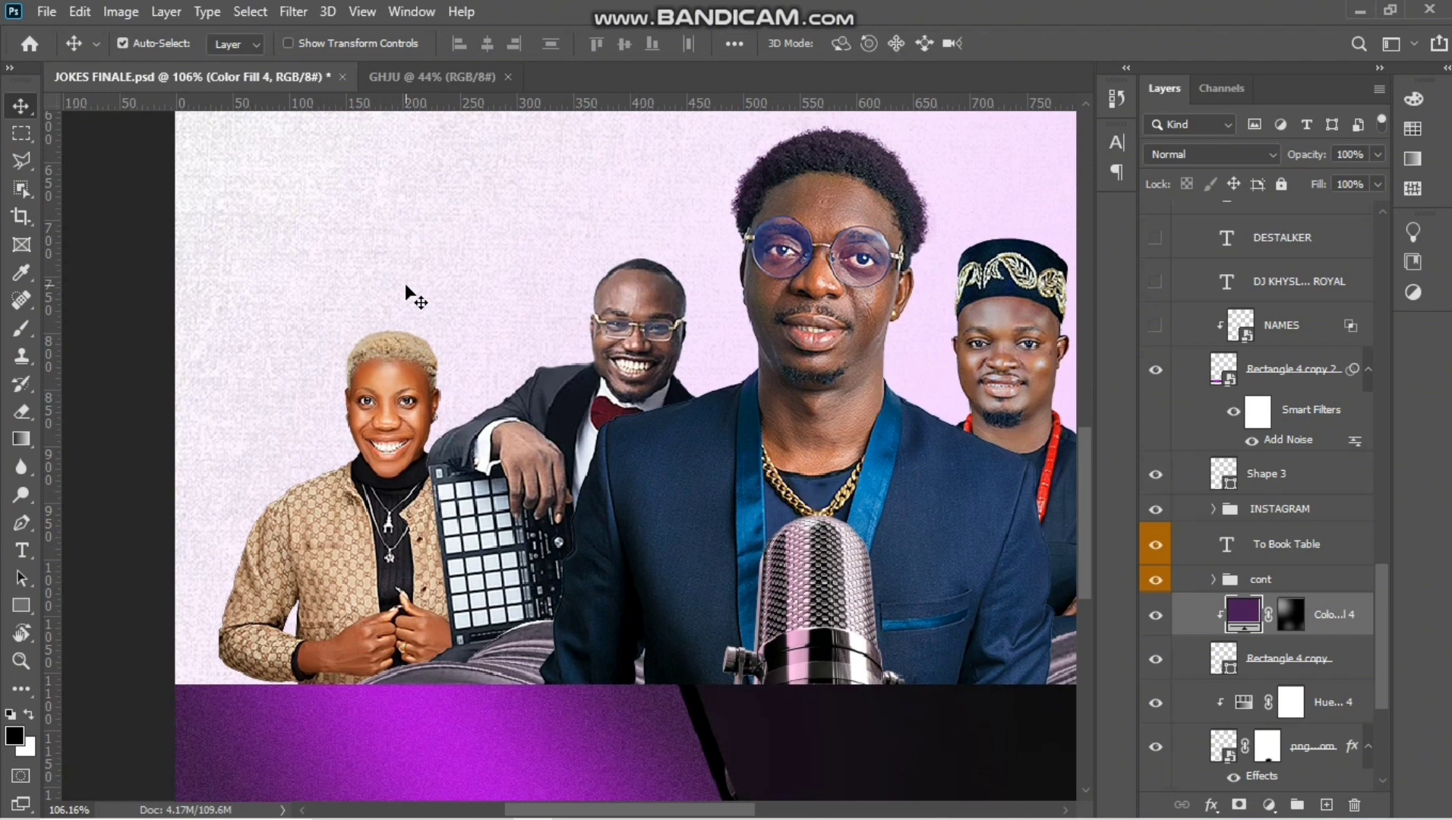
scroll(406, 287, "down", 1)
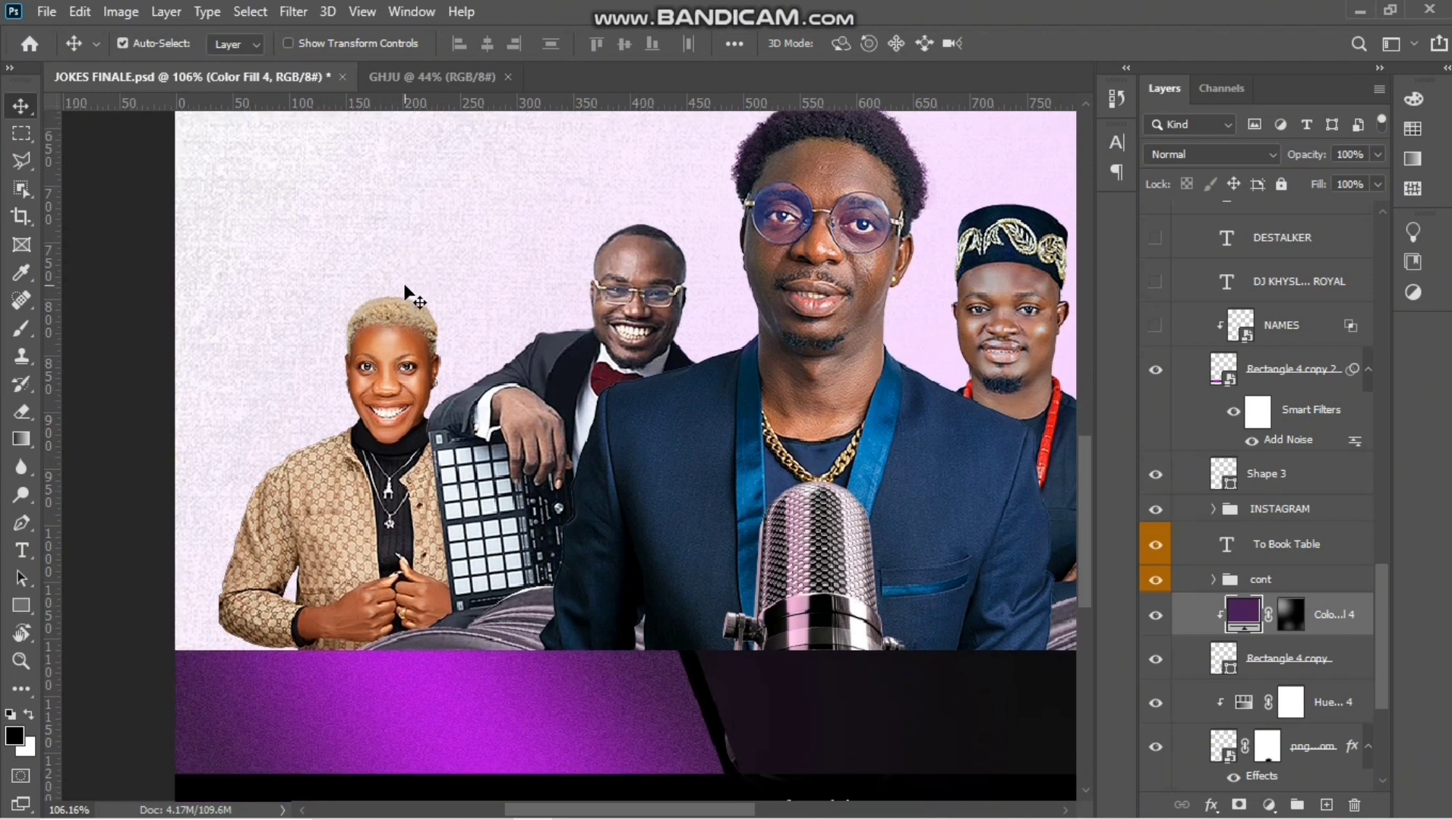
scroll(405, 286, "down", 1)
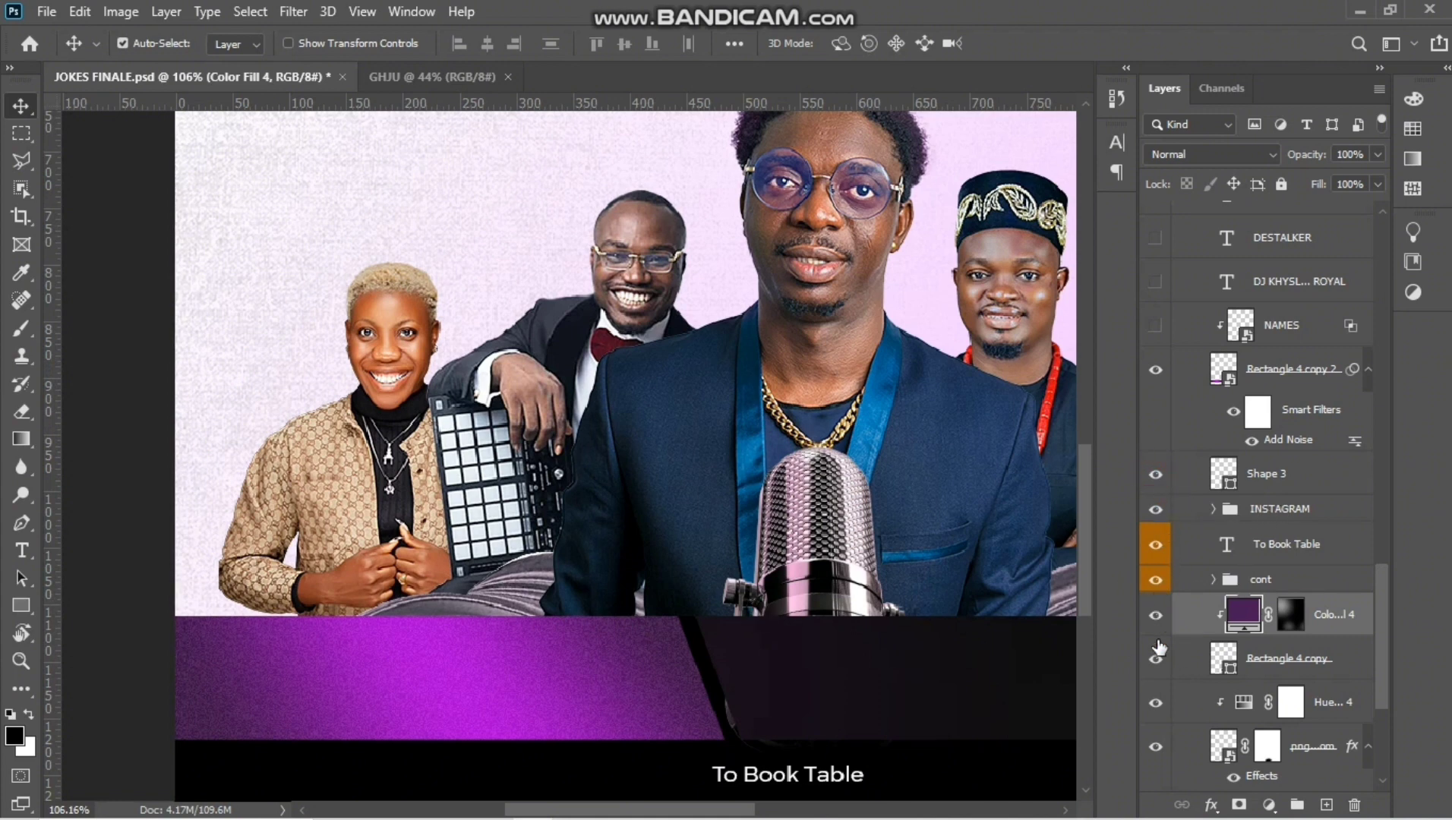
left_click(513, 710)
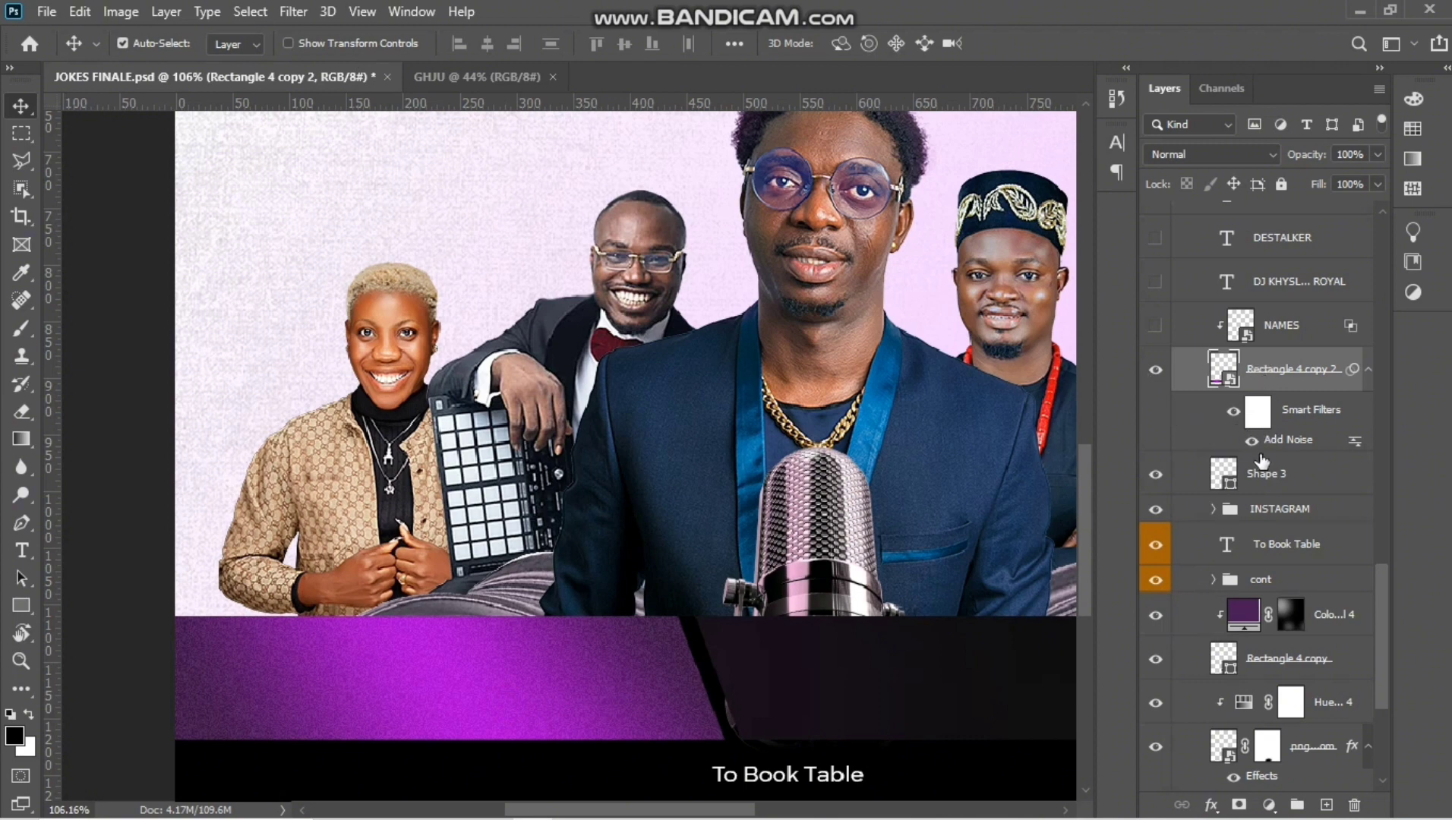
left_click(1251, 445)
left_click(1251, 442)
Step: Try a second Add Noise filter on Rectangle 4 copy 2 at 0.10% with Gaussian distribution, toggling Monochromatic, and cancel it
left_click(301, 11)
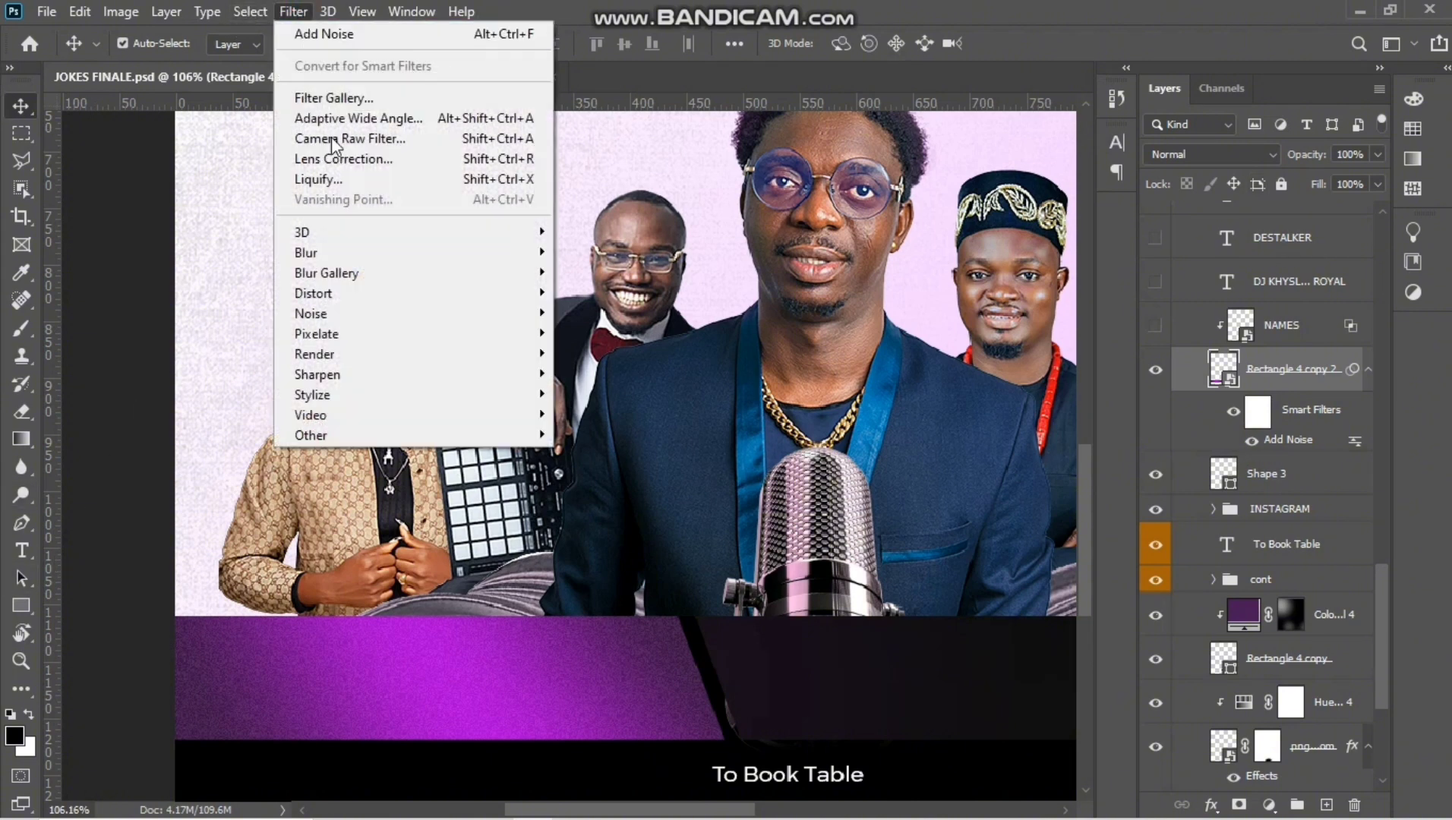
mouse_move(459, 313)
left_click(582, 315)
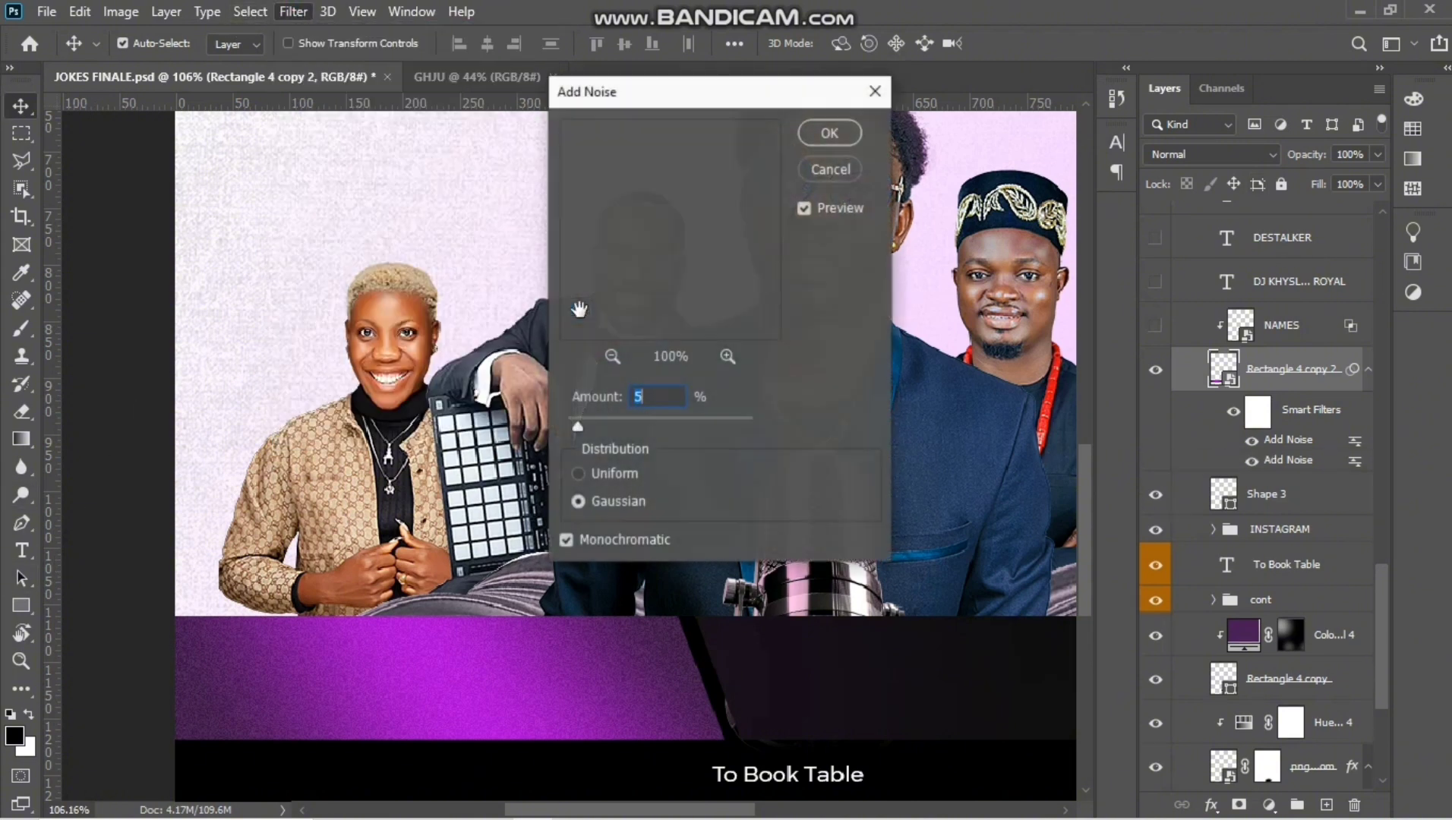
left_click_drag(603, 423, 552, 441)
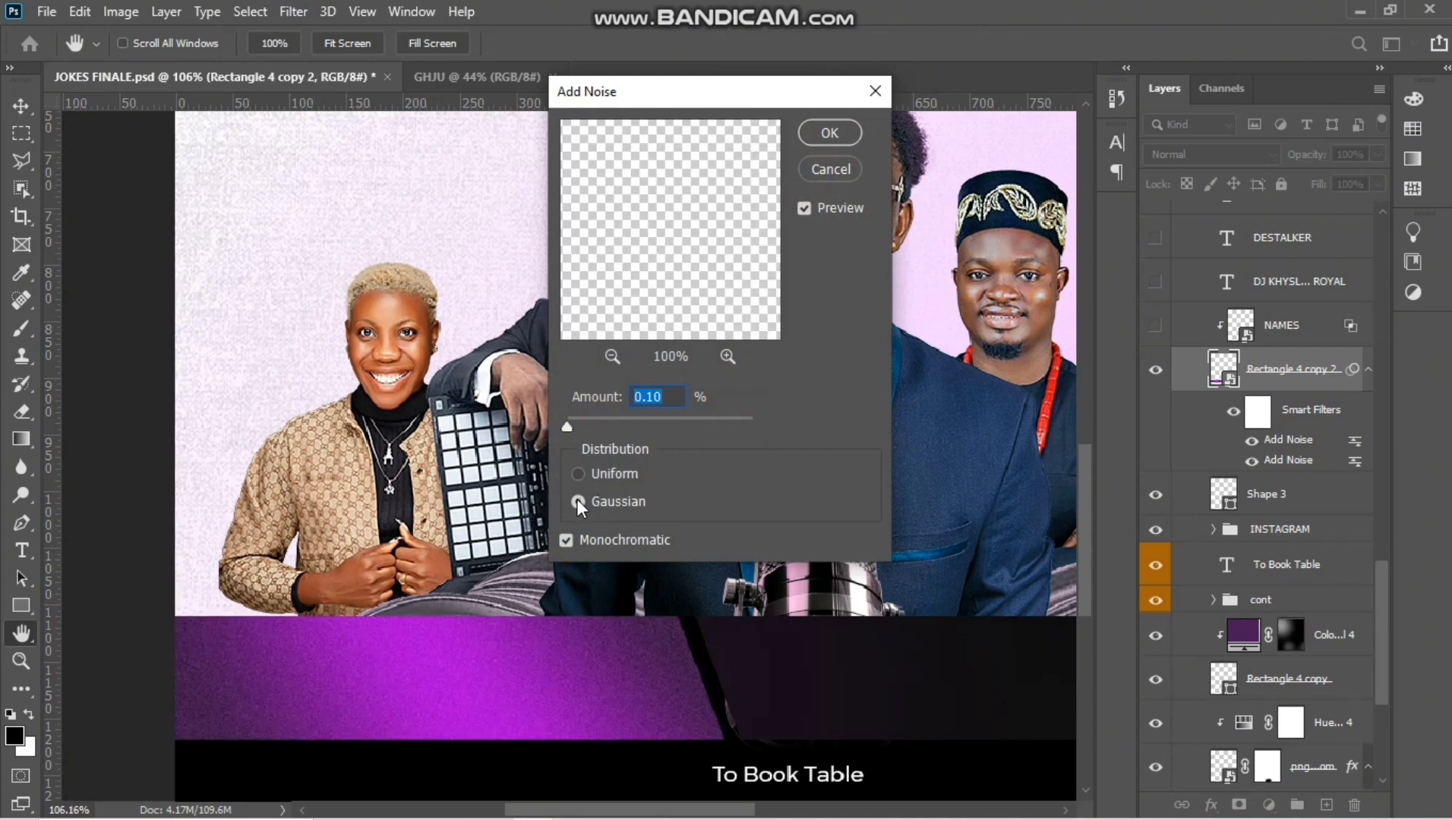
left_click(568, 545)
left_click(569, 546)
left_click(834, 179)
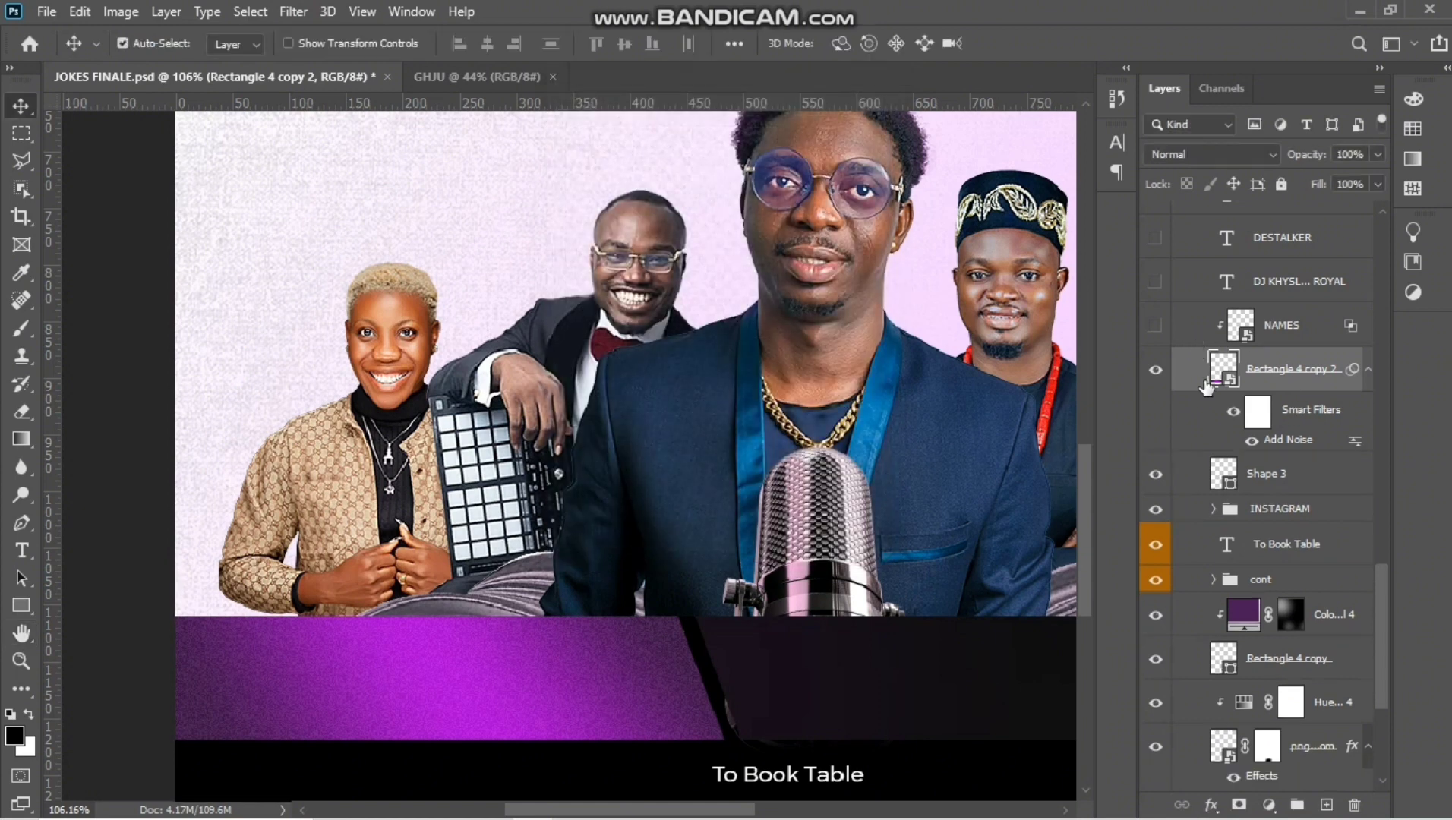
Step: Show the clipped NAMES overlay, the three performer-name text layers and the Shape 4 line on the purple strip
scroll(1190, 439, "up", 3)
left_click(1155, 456)
scroll(918, 529, "down", 2)
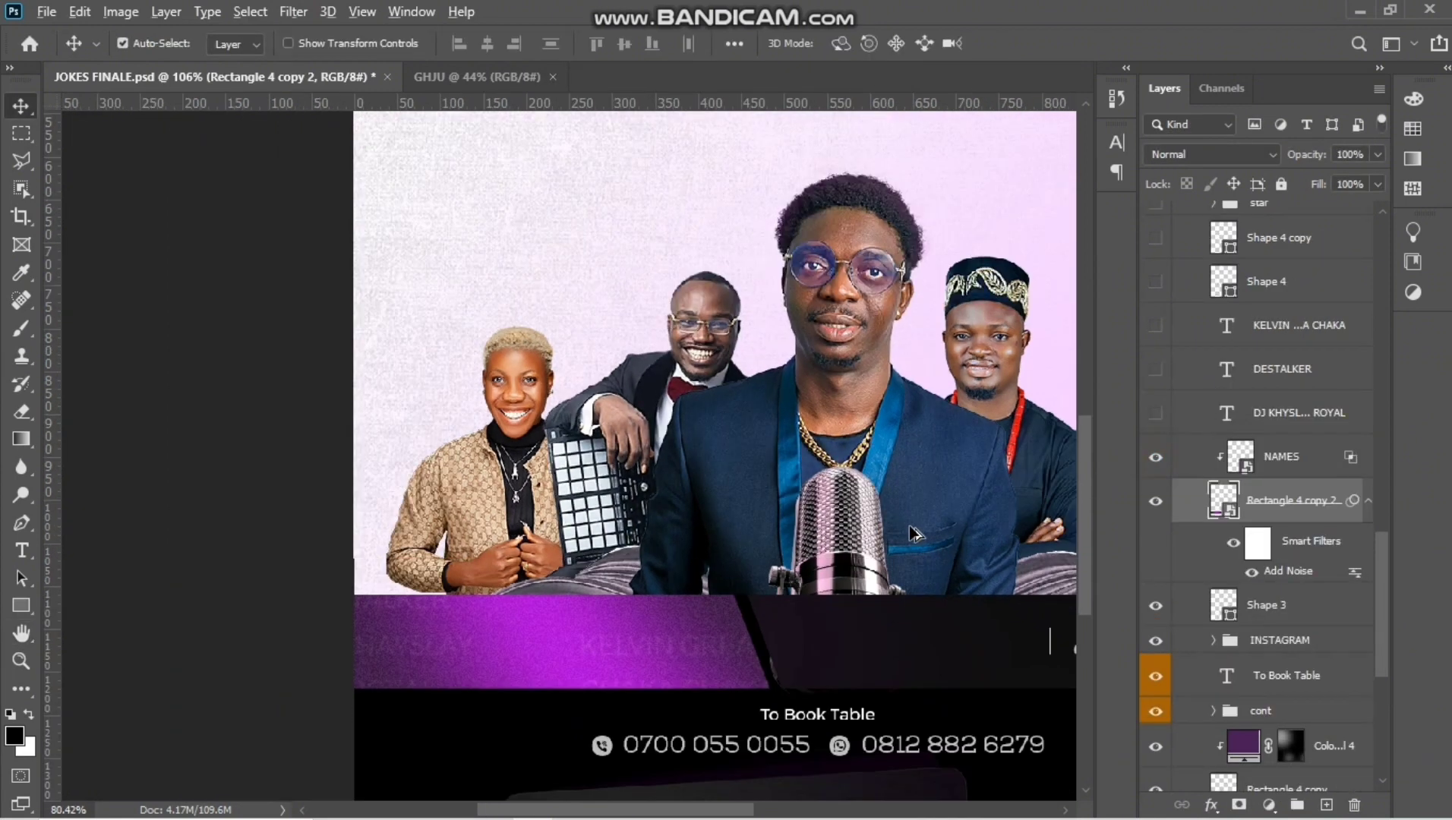
scroll(629, 639, "up", 2)
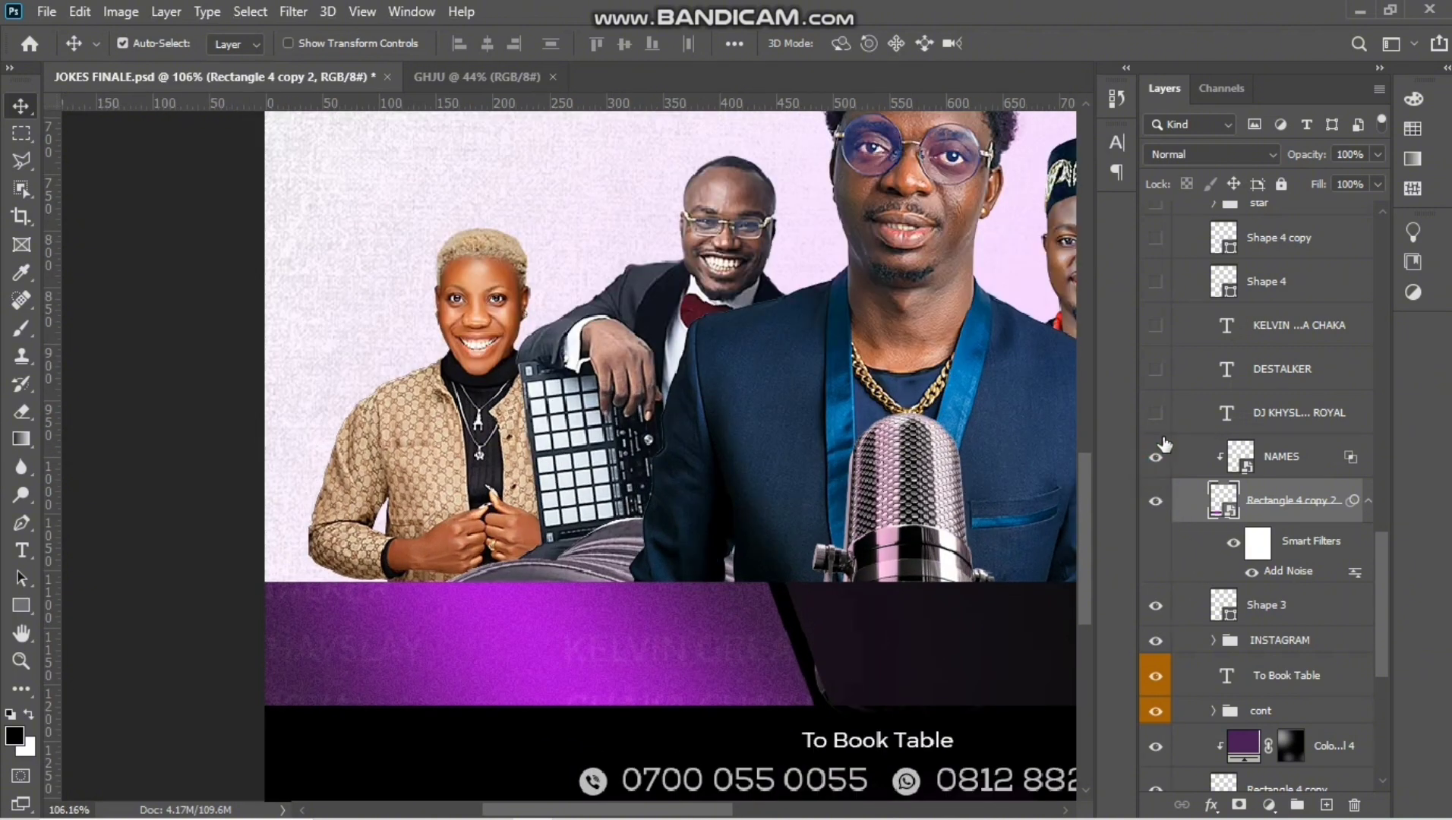
left_click(1162, 371)
left_click(1161, 327)
left_click(1162, 284)
Step: Select and show Shape 4 copy, and show the star group at the end of the purple strip
left_click(1172, 243)
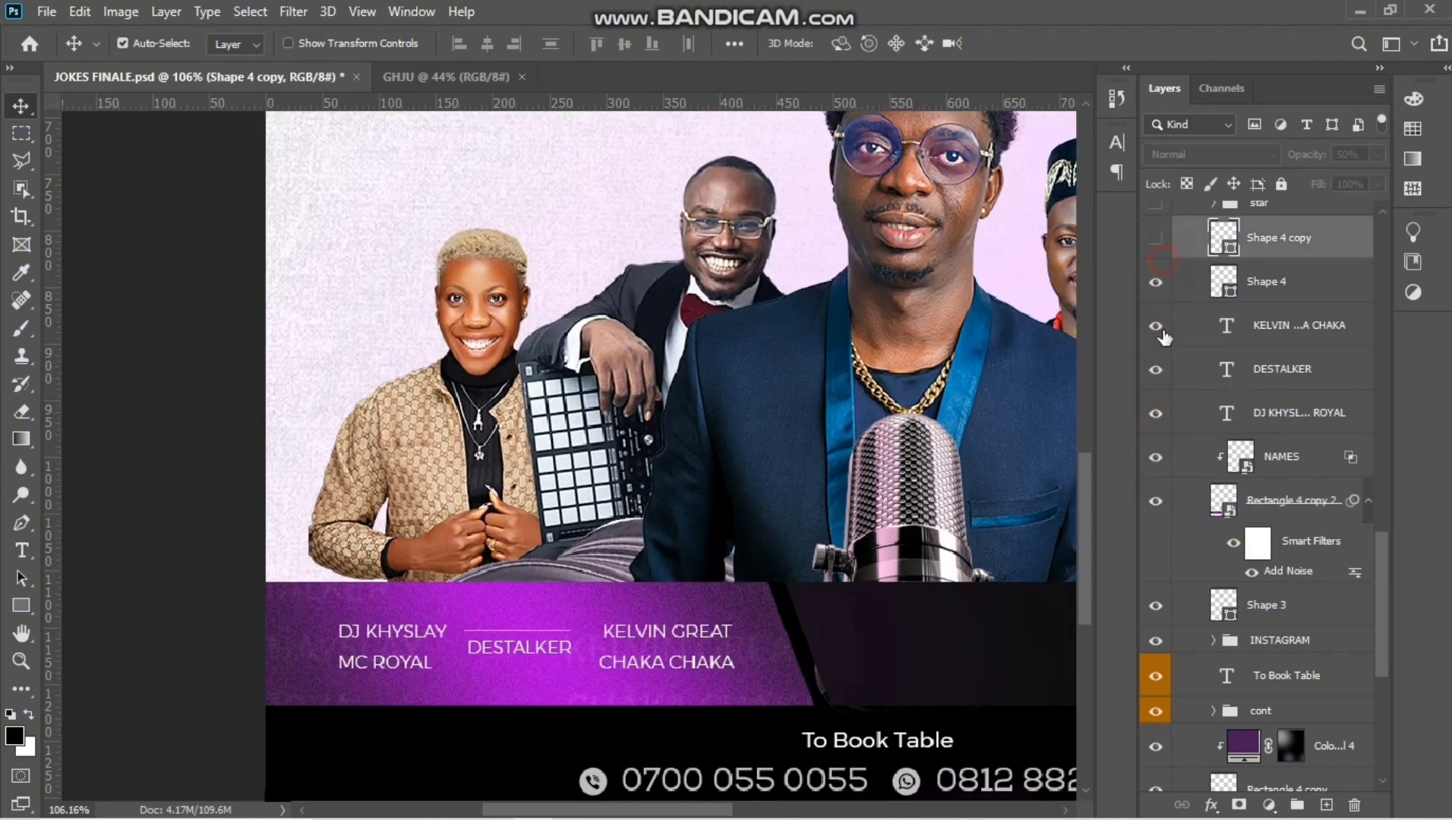
scroll(1166, 426, "up", 4)
left_click(1155, 413)
left_click(1155, 378)
scroll(859, 494, "down", 3)
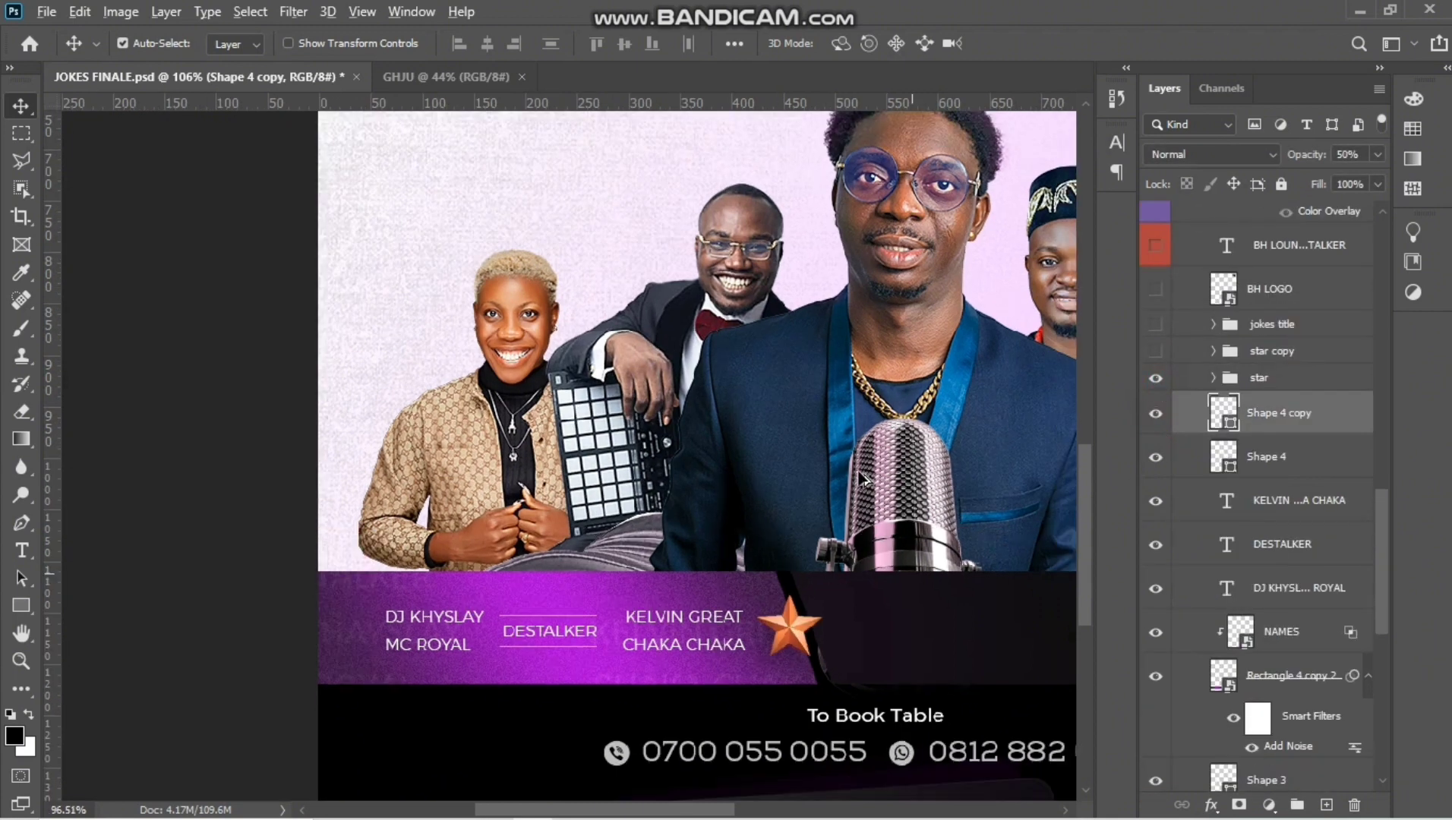
scroll(858, 494, "down", 2)
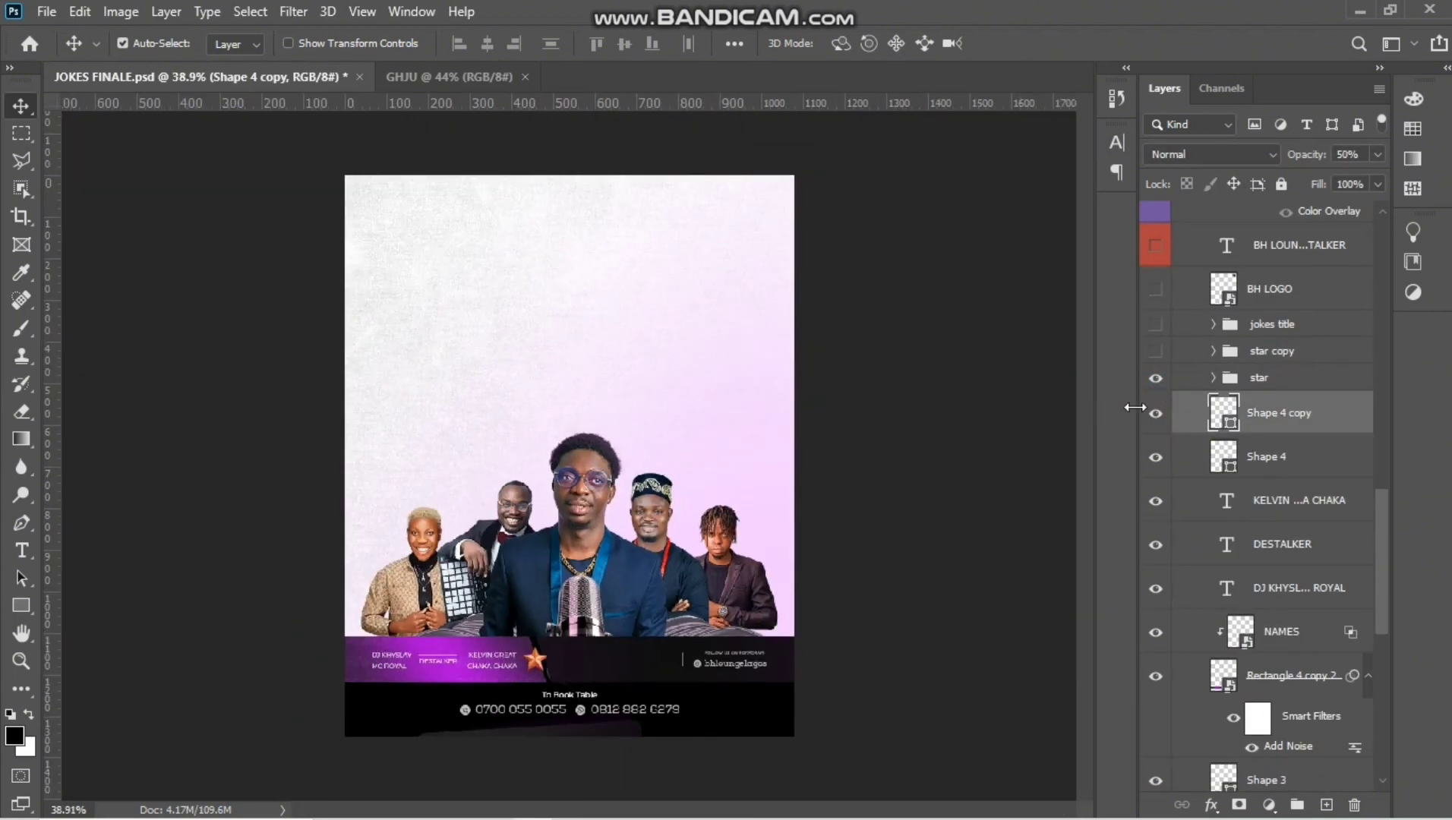
Step: Show the star copy and jokes title groups and inspect the completed strip
left_click(1156, 351)
left_click(1156, 325)
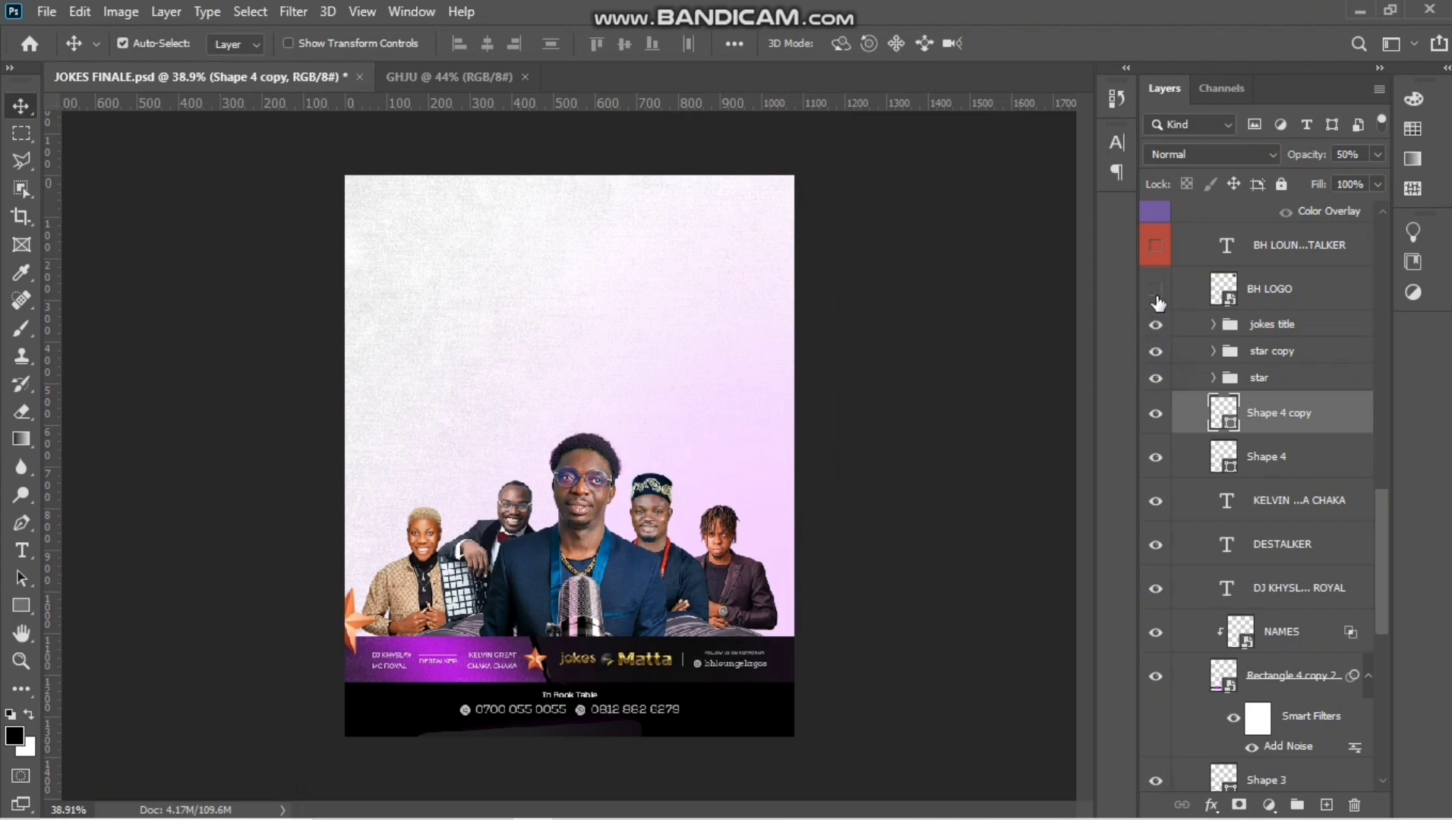
scroll(669, 731, "up", 2)
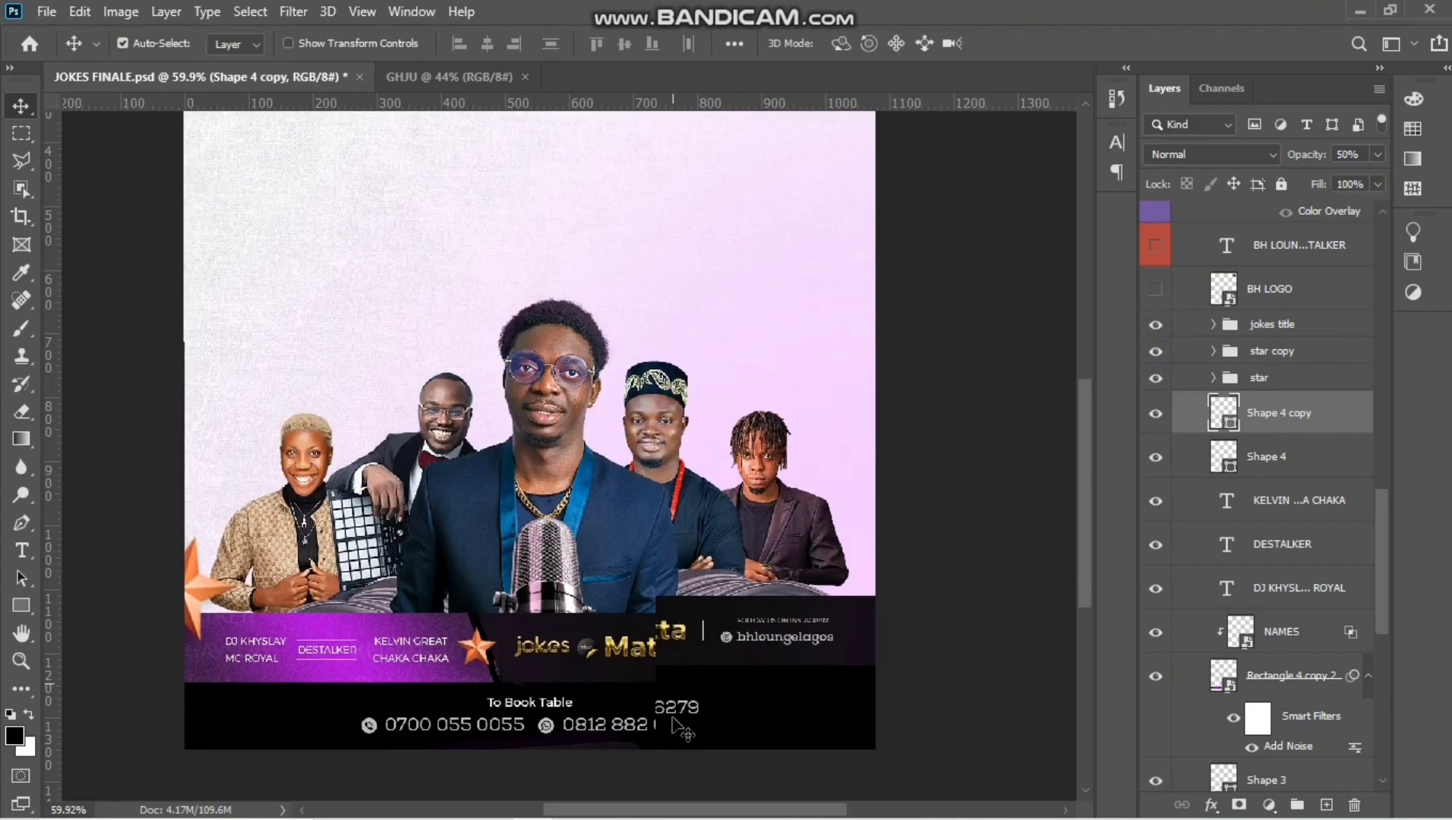
scroll(664, 726, "up", 2)
scroll(664, 726, "down", 2)
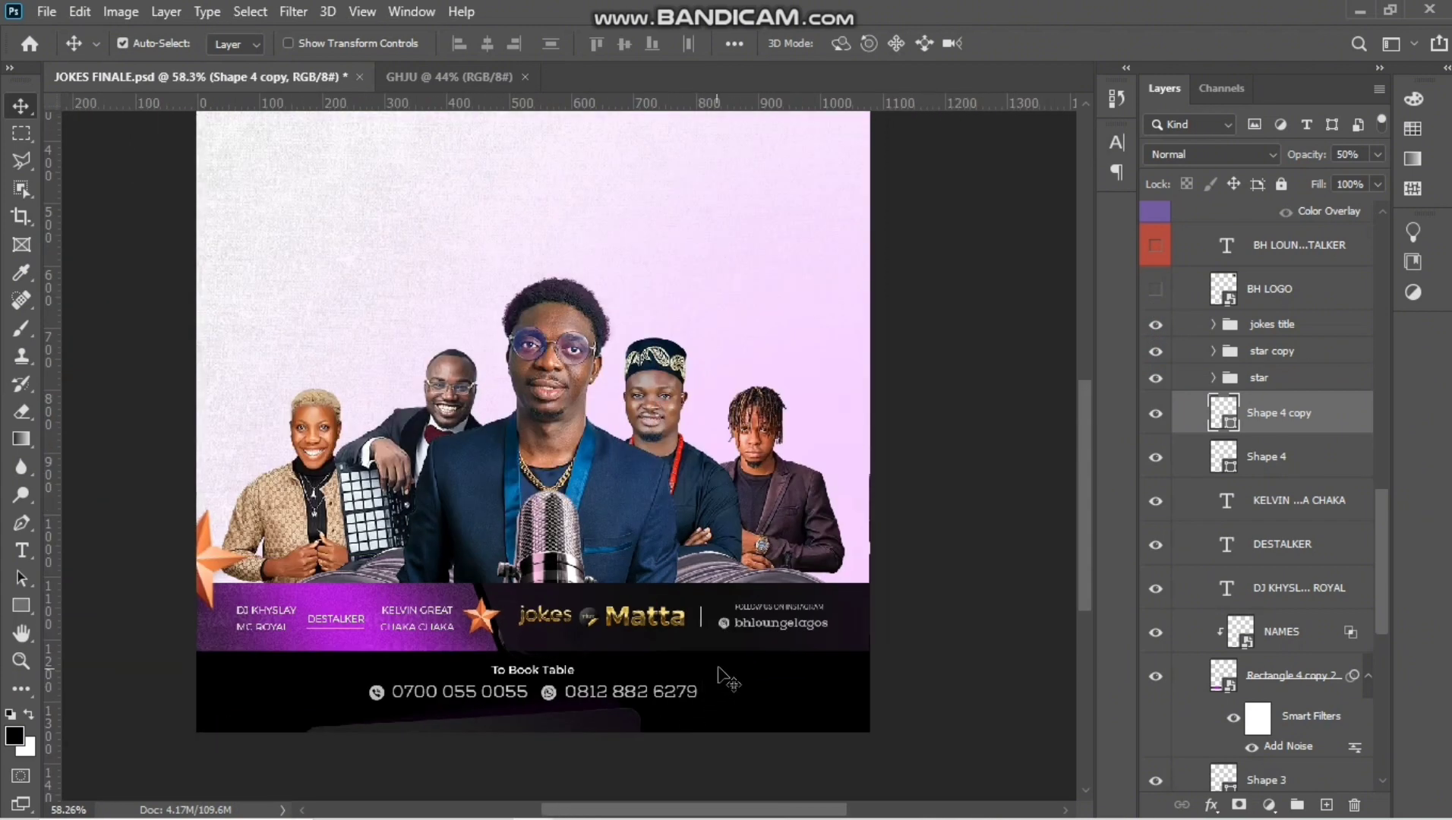
Step: Show the BH LOGO layer and the BH LOUNGE headline text at the head of the poster
left_click_drag(1082, 465, 1080, 441)
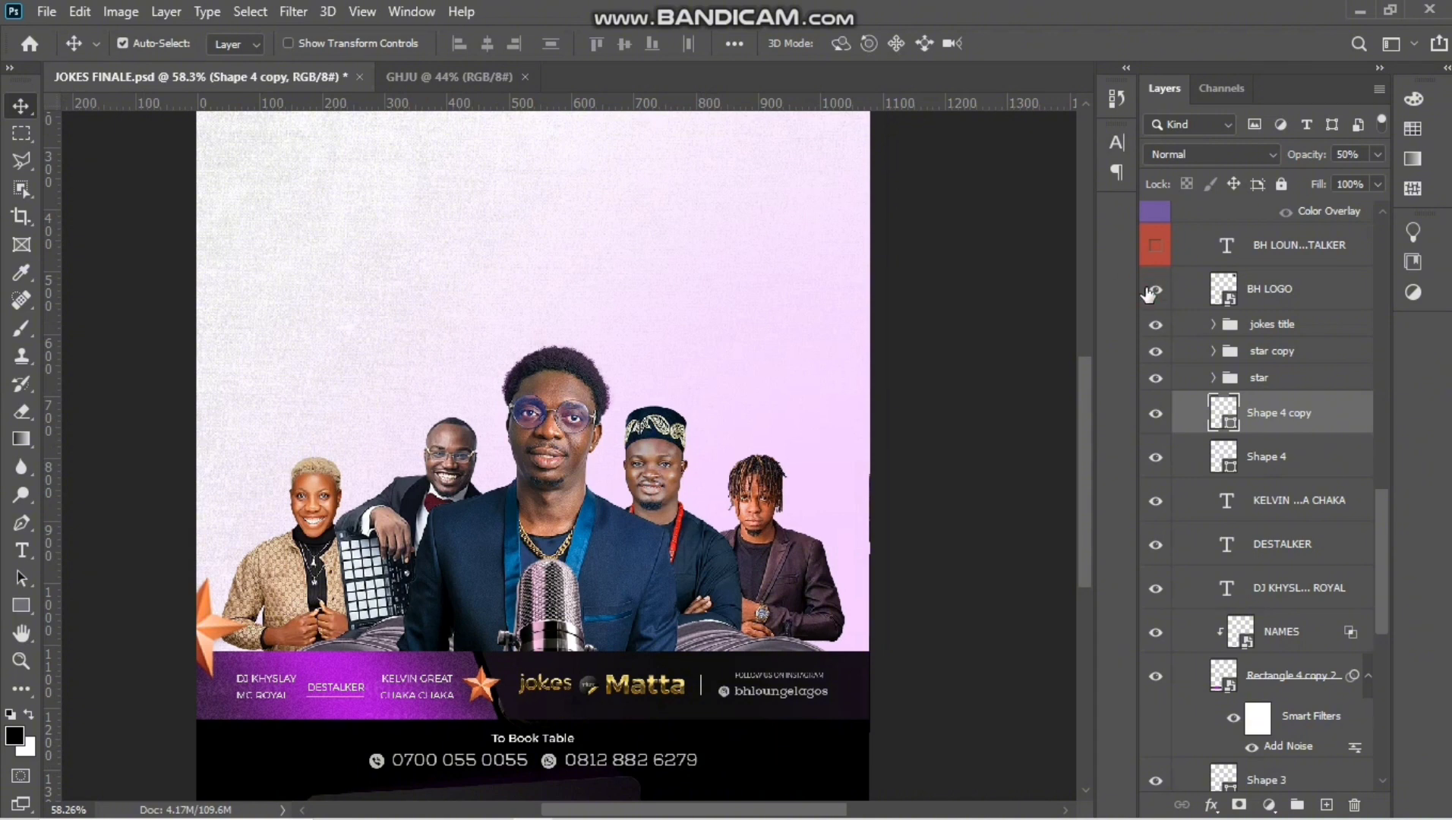
scroll(661, 532, "down", 1)
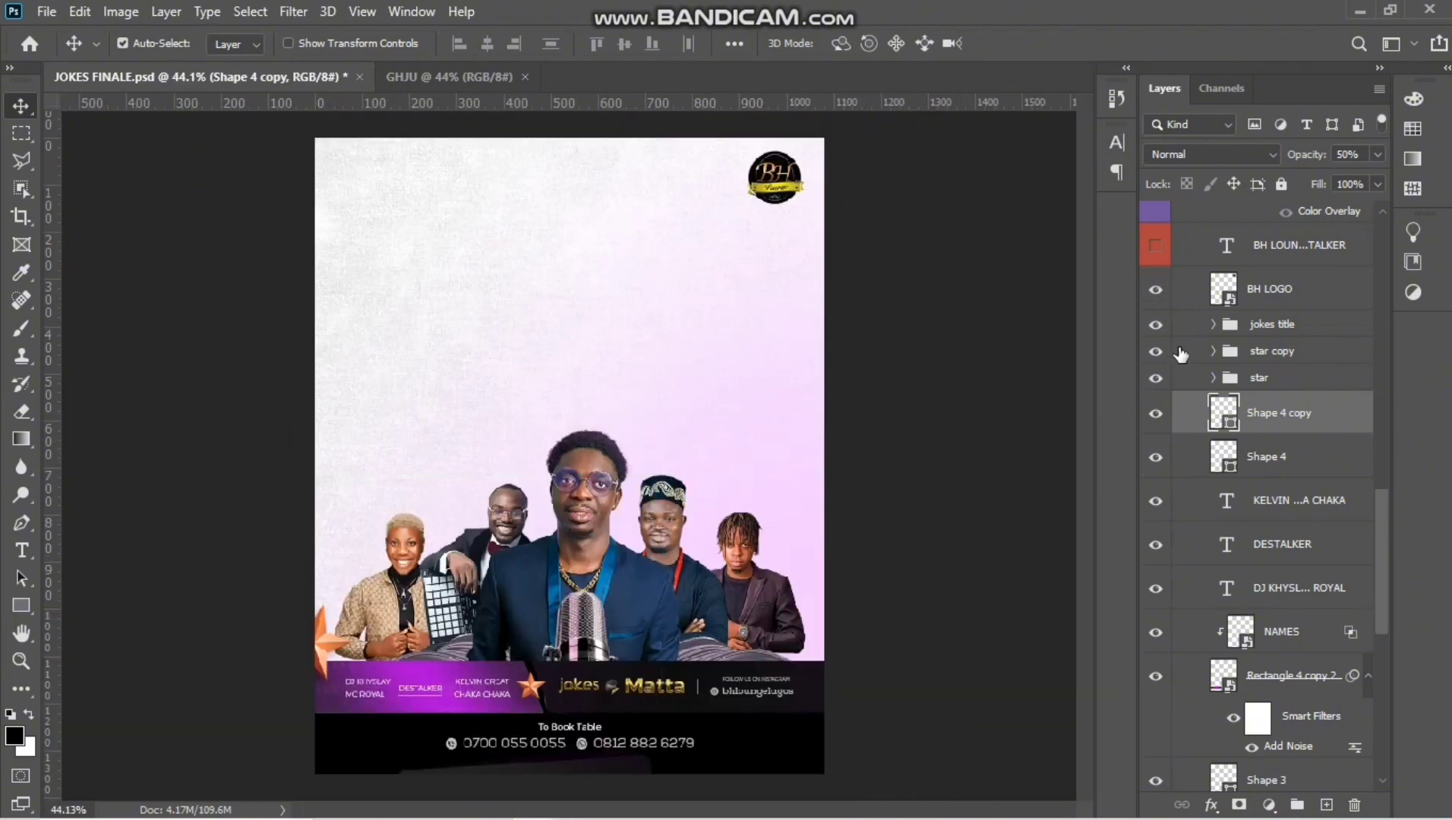
scroll(1182, 351, "up", 3)
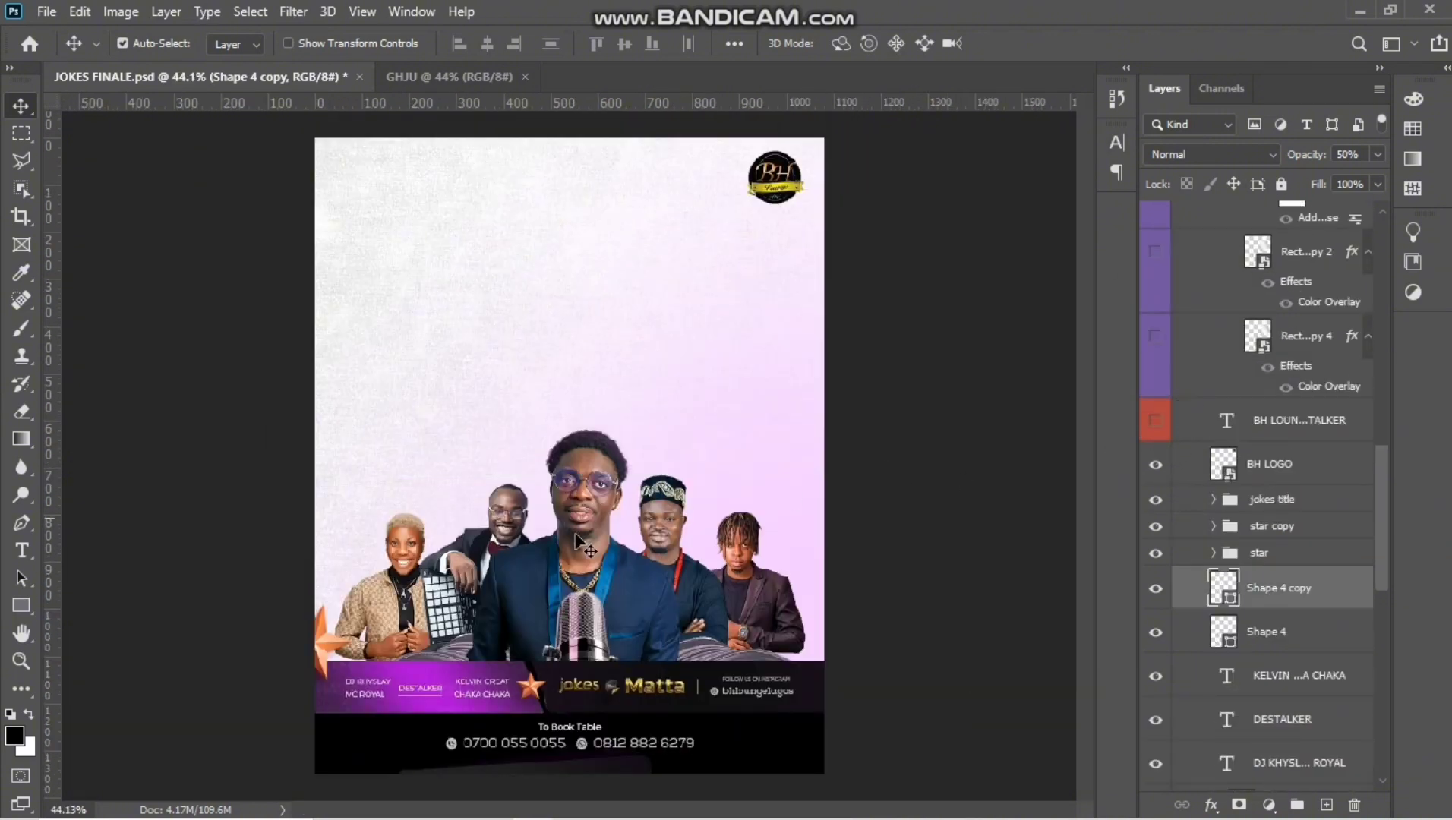
left_click(1157, 429)
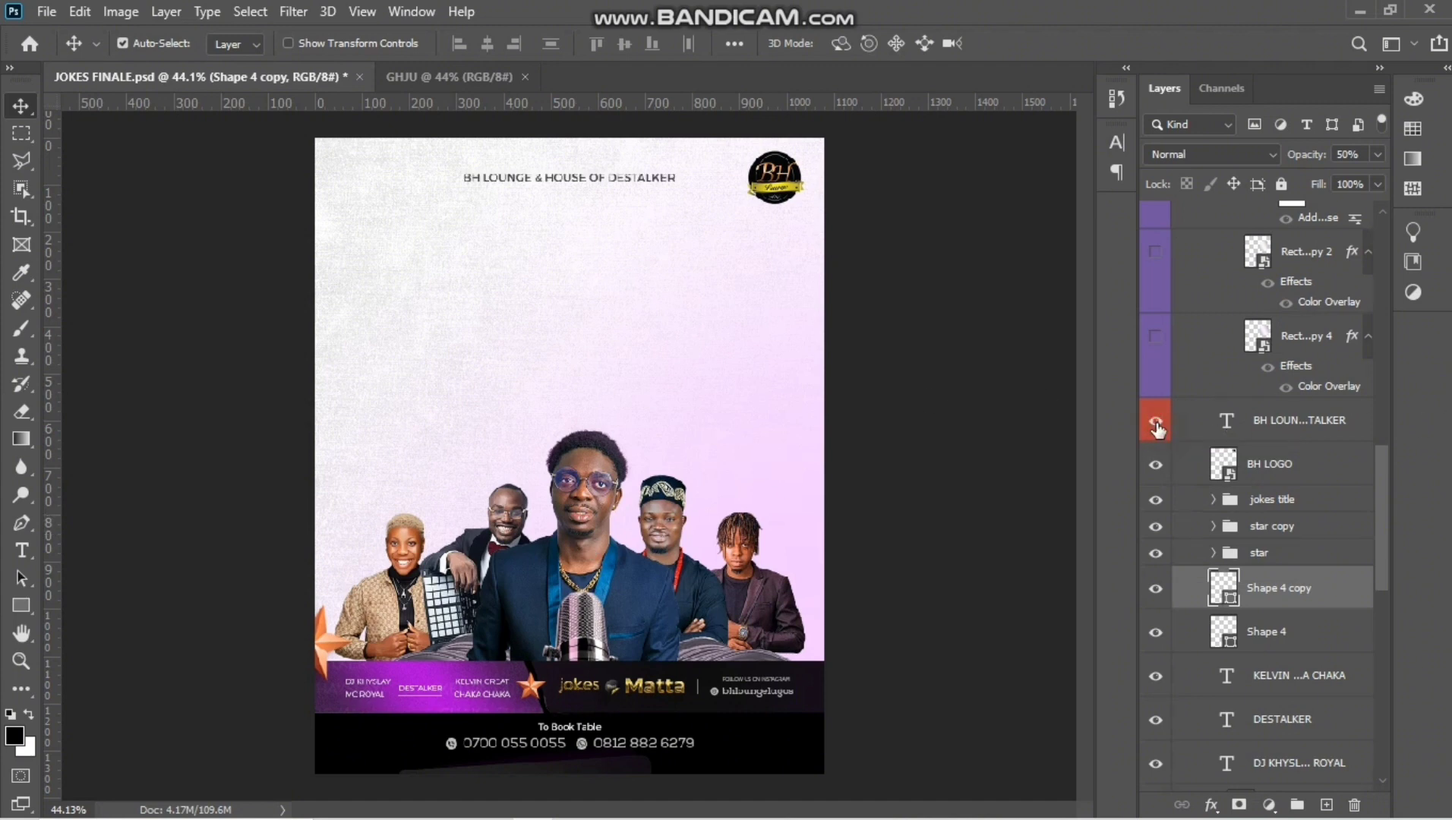
Step: Show the three rectangle layers in Group 6 that form the layered details panel above the portraits
left_click(1155, 338)
scroll(1153, 341, "up", 3)
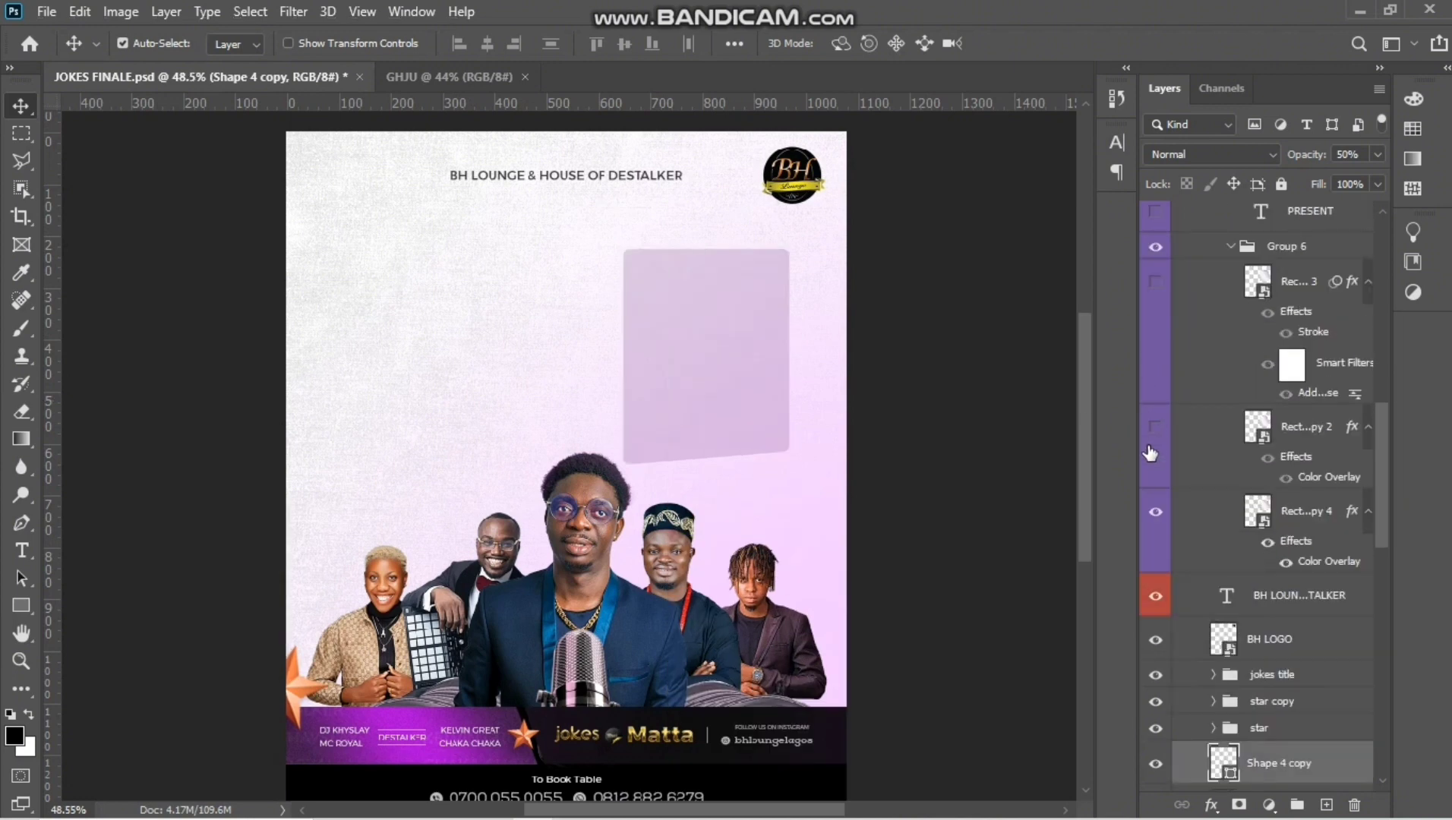
left_click(1155, 429)
left_click(1157, 286)
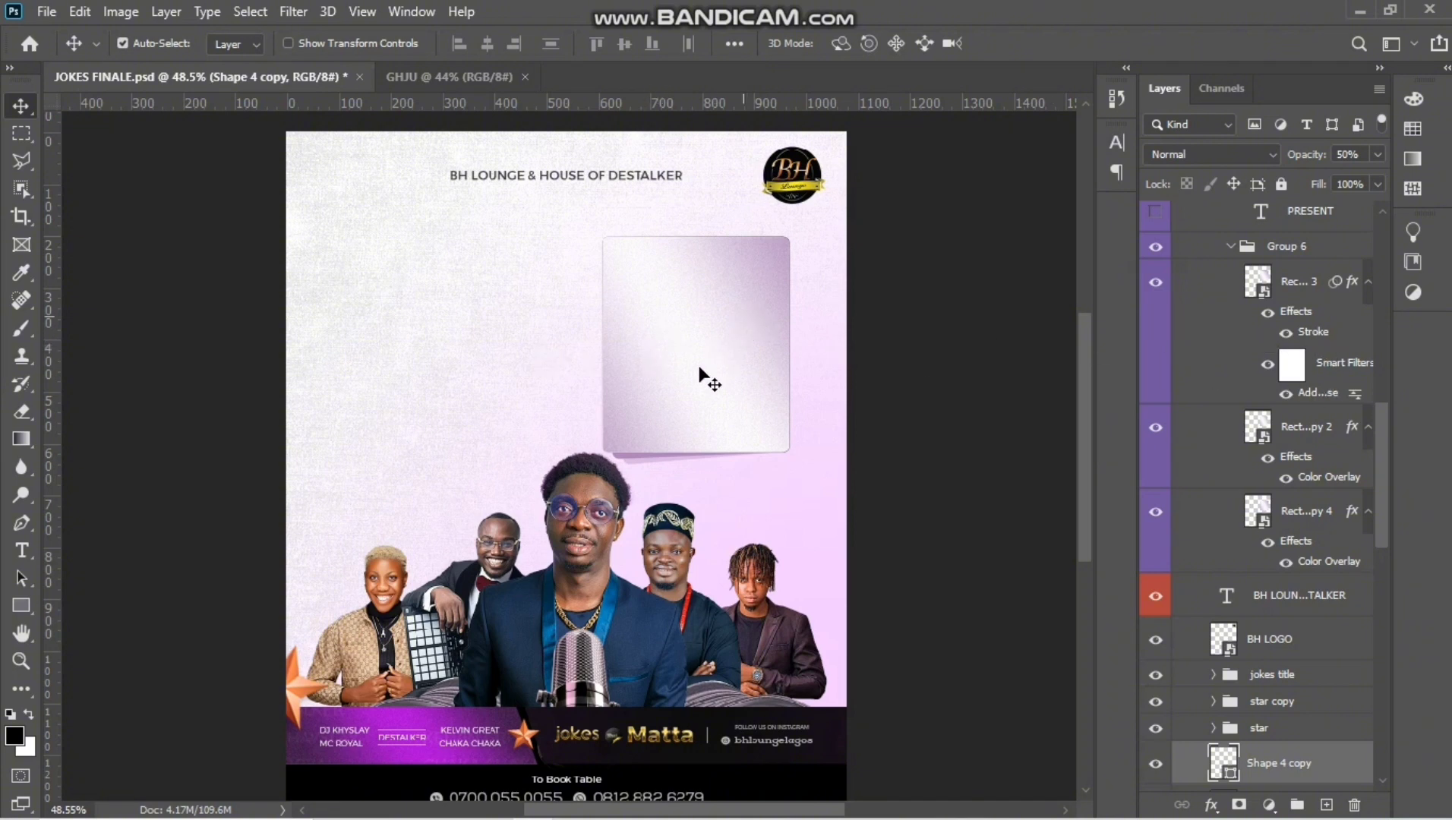
Step: Draw a white demonstration rectangle about 317 × 448 px in the empty area beside the details panel
left_click(21, 606)
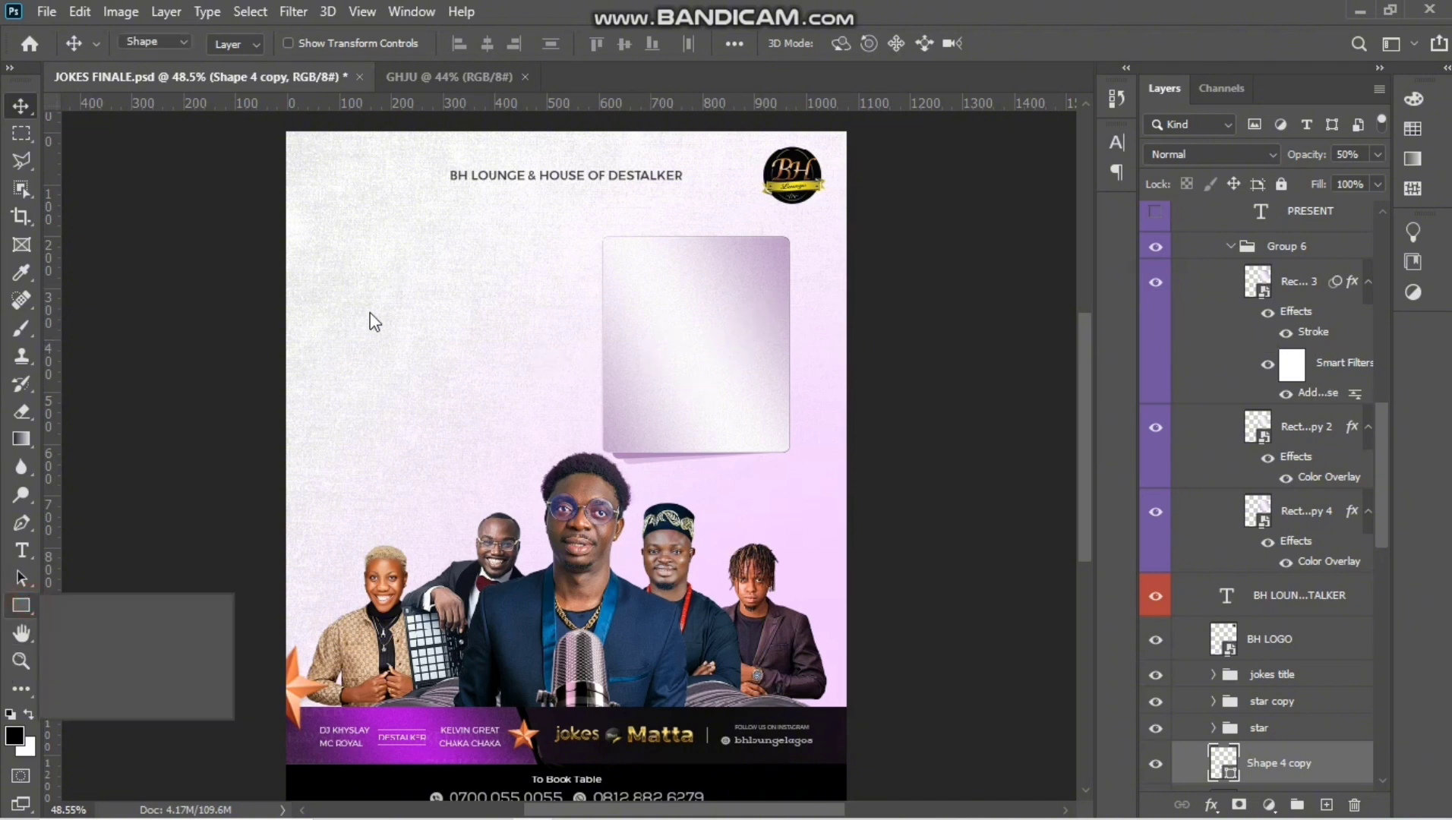
left_click_drag(352, 239, 517, 471)
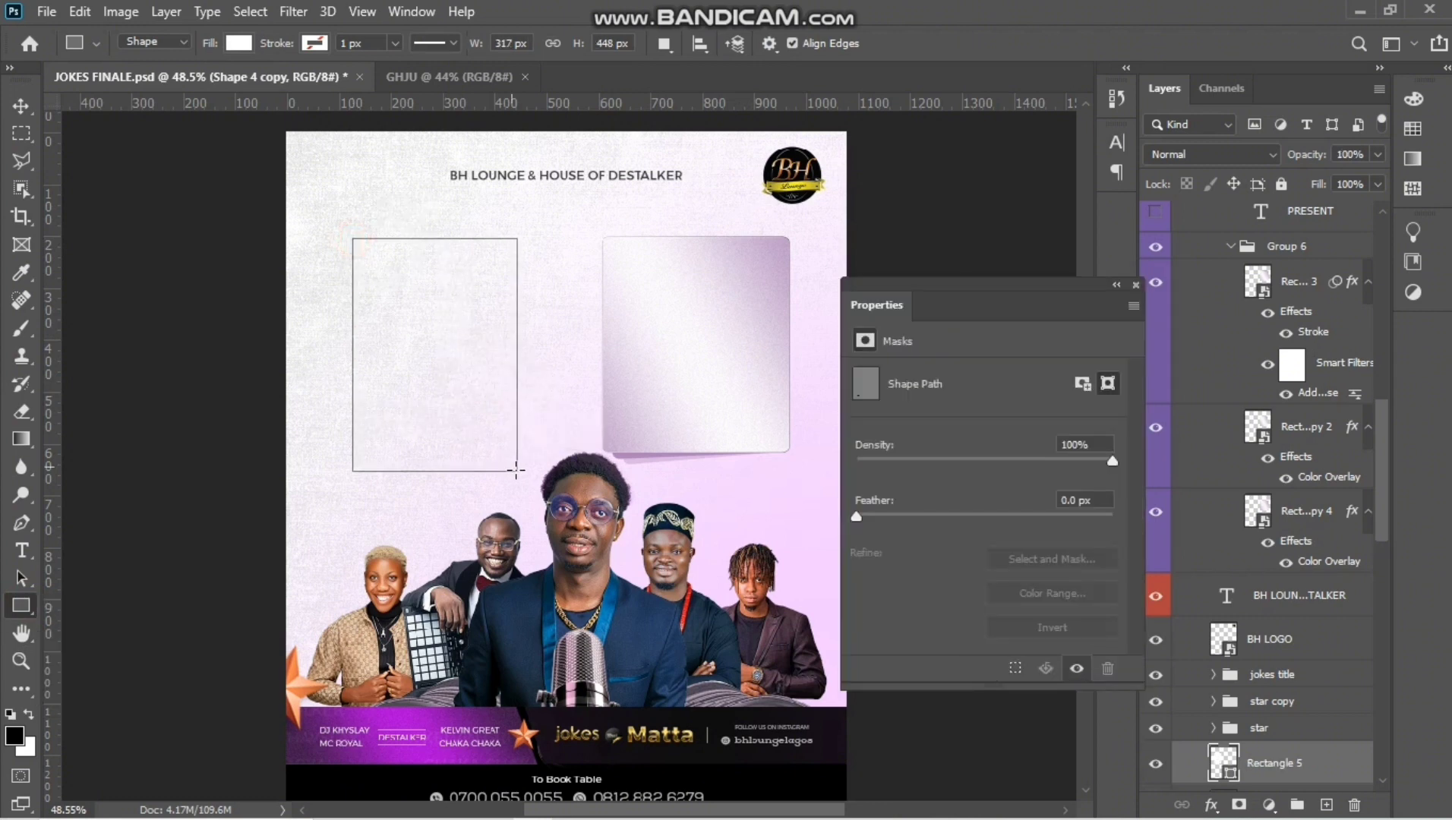
left_click(1114, 287)
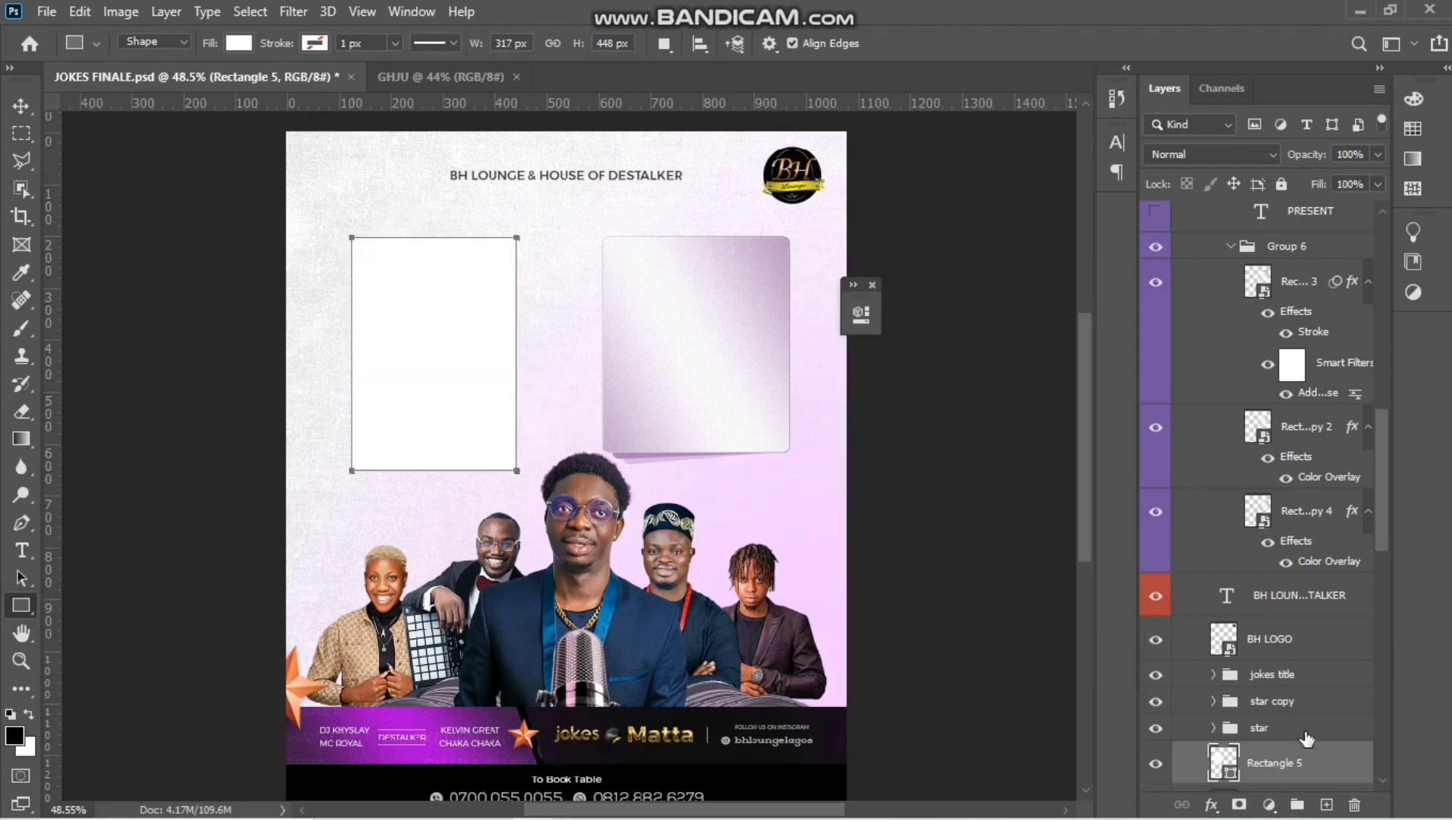
Step: Add a linear Gradient Overlay to the new rectangle and set its angle to 26°
scroll(1321, 684, "down", 3)
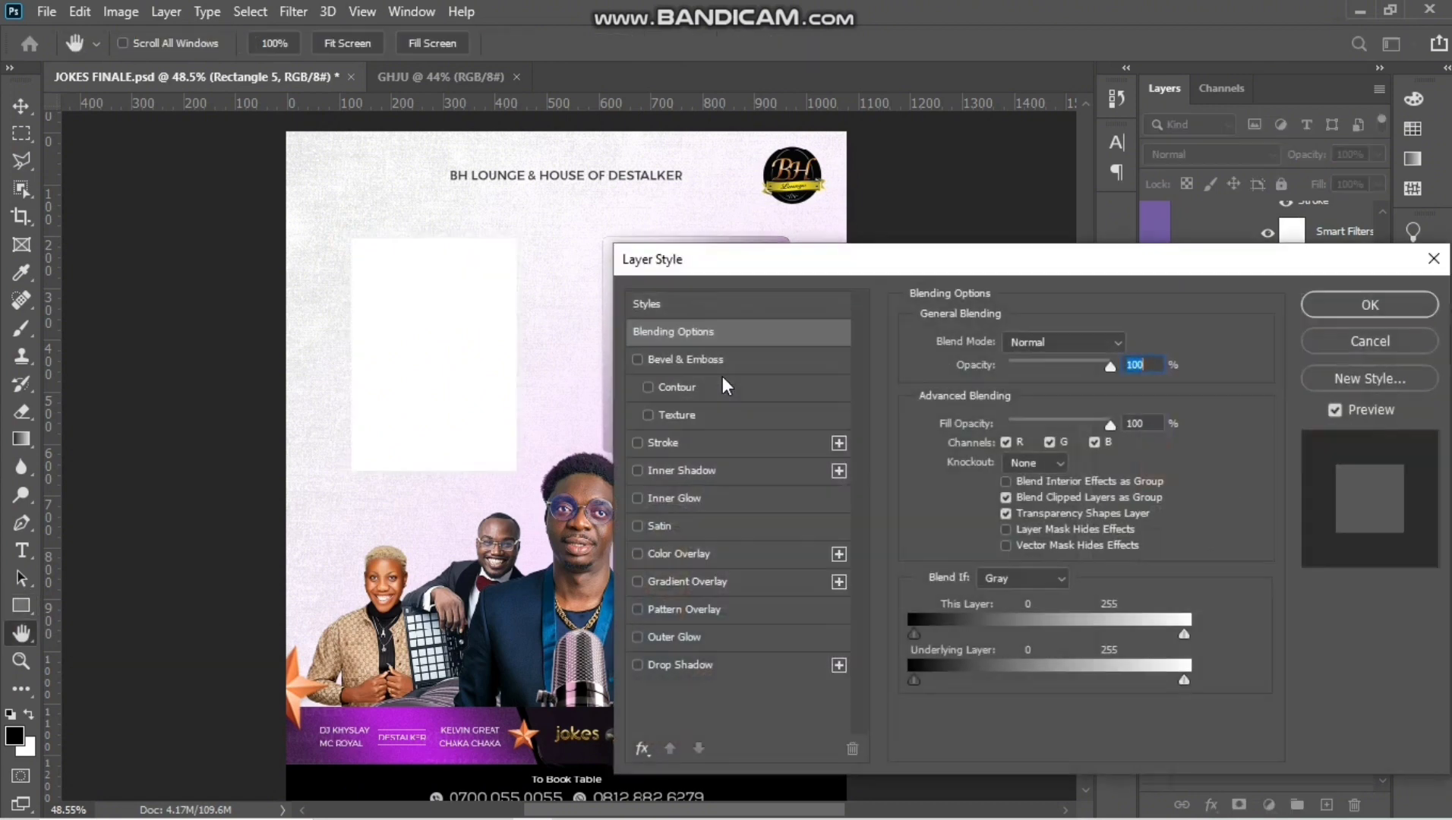
left_click(734, 581)
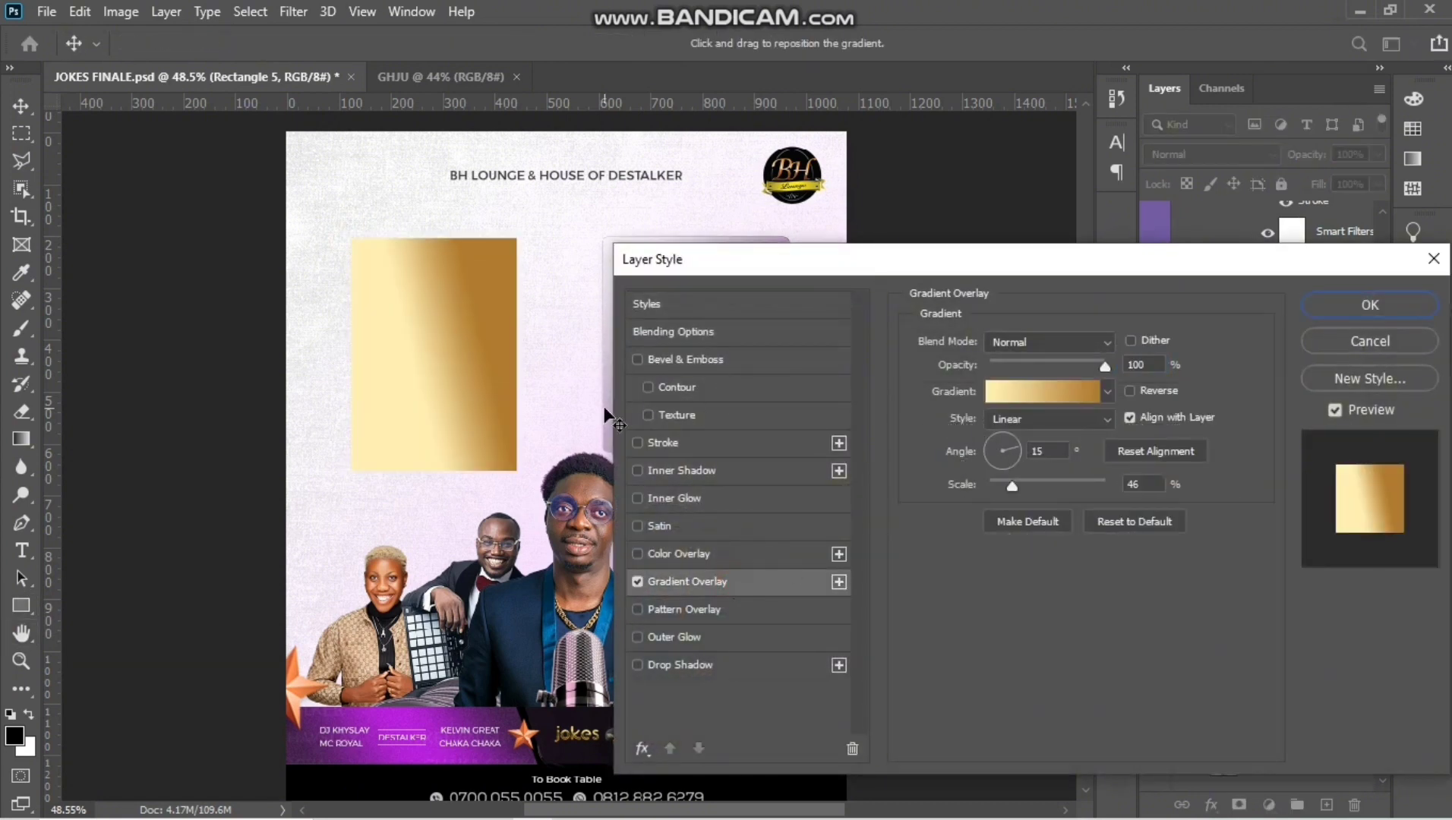
left_click_drag(1014, 448, 1018, 443)
left_click(424, 323)
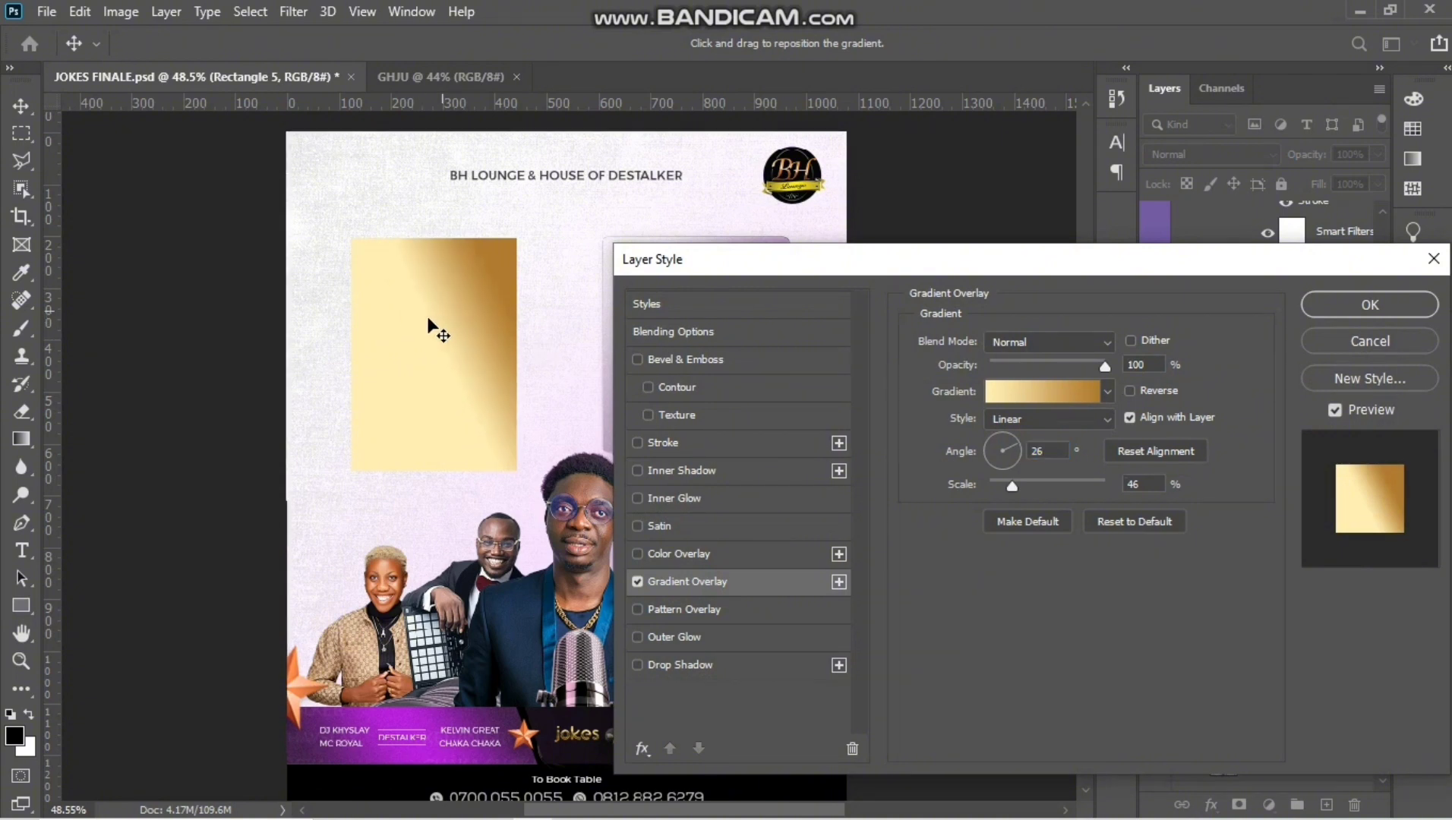
Step: Change the first color stop of the rectangle's overlay gradient to magenta-pink
left_click(1030, 392)
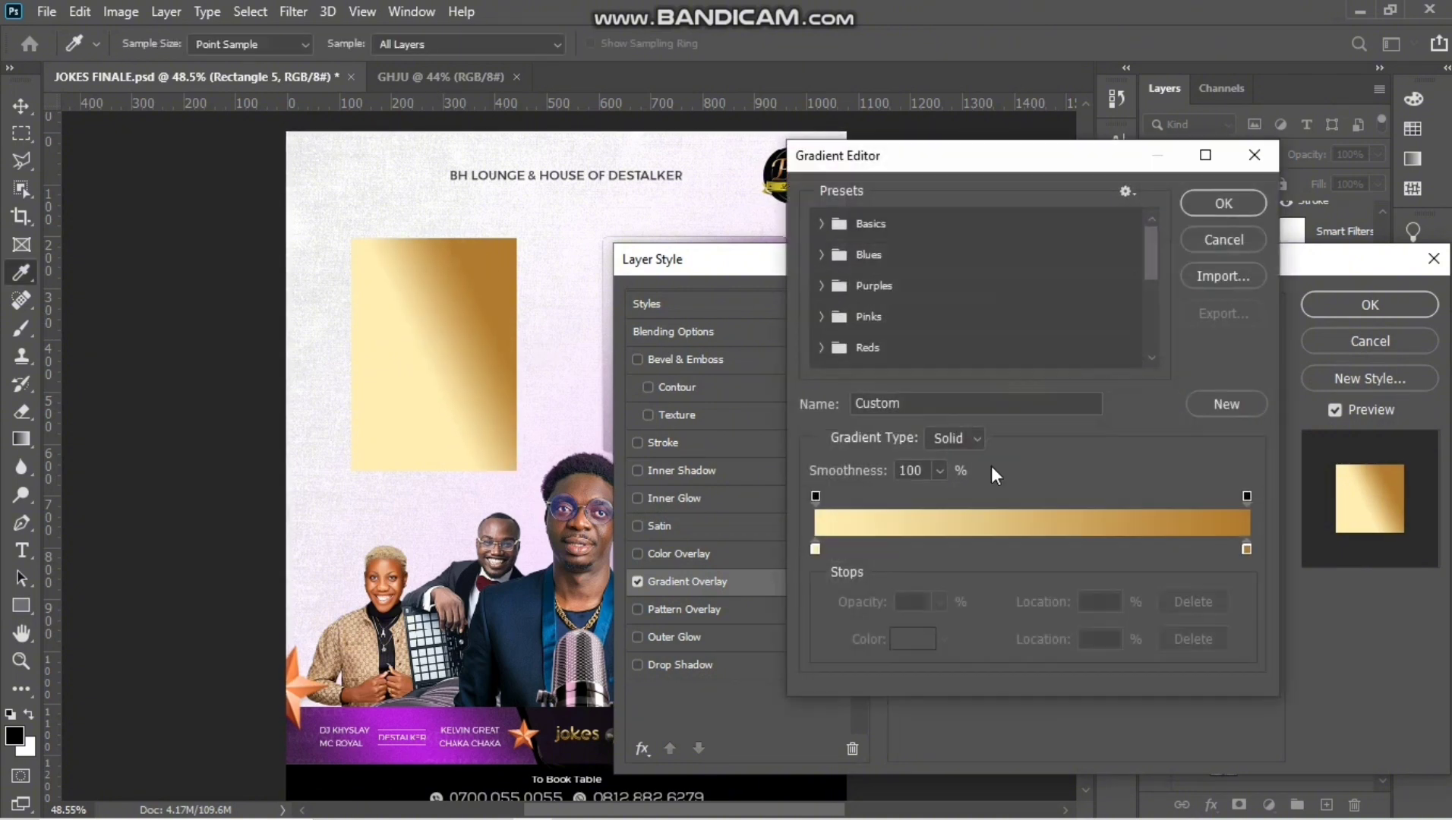
left_click(815, 549)
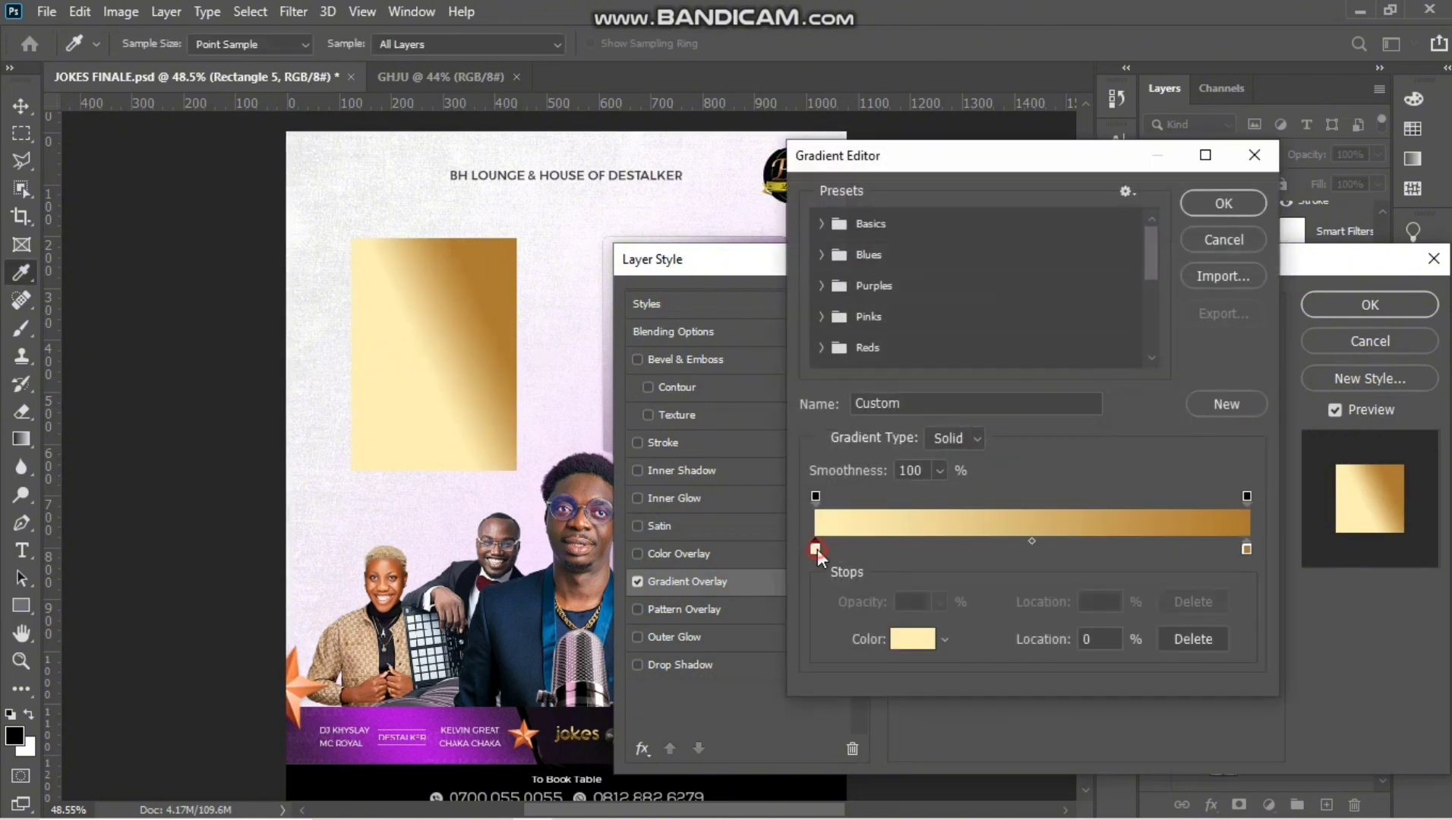
left_click(915, 641)
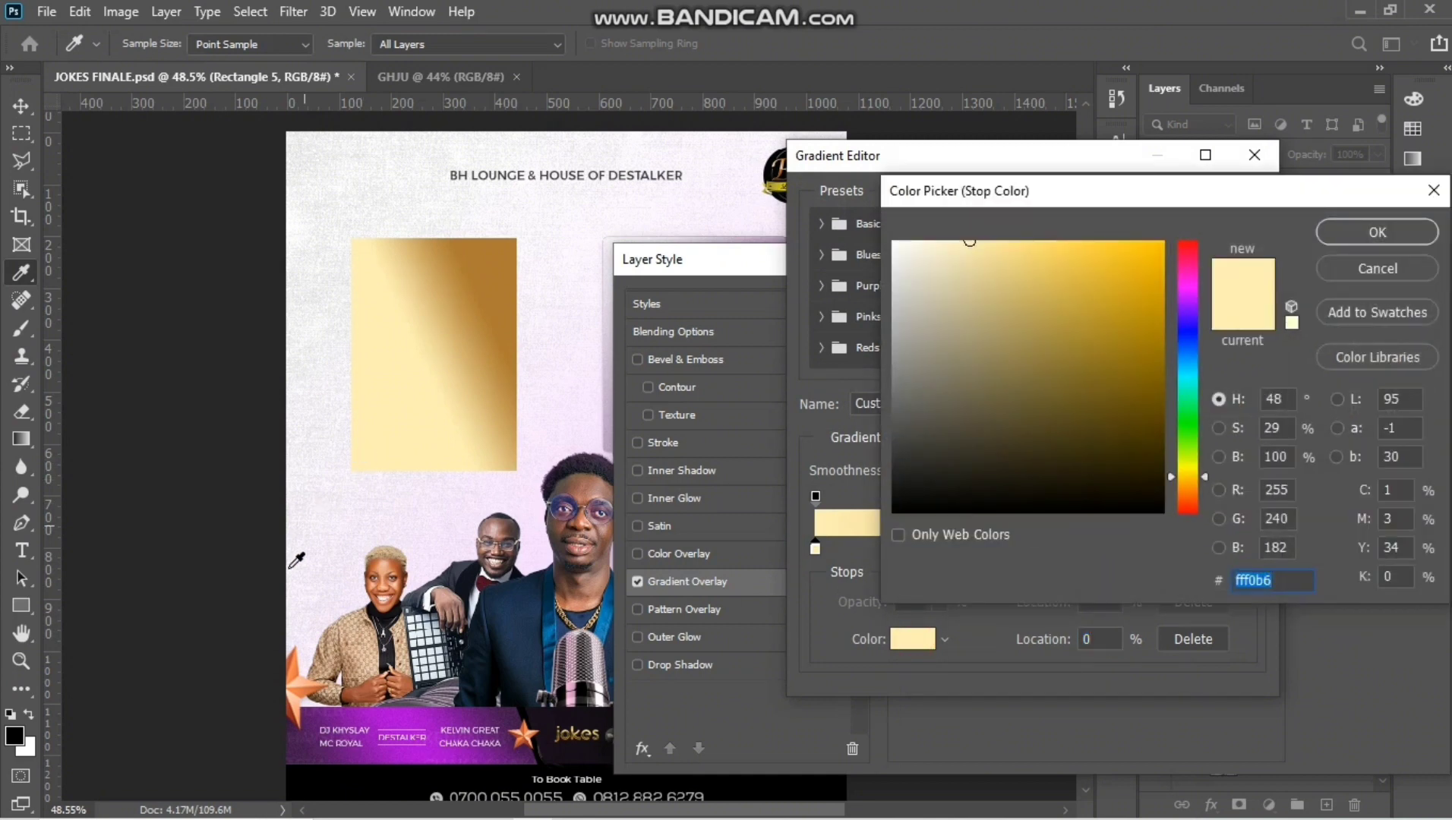
mouse_move(1002, 425)
left_mouse_down()
mouse_move(1116, 297)
mouse_move(1187, 281)
left_mouse_up()
left_click(1341, 235)
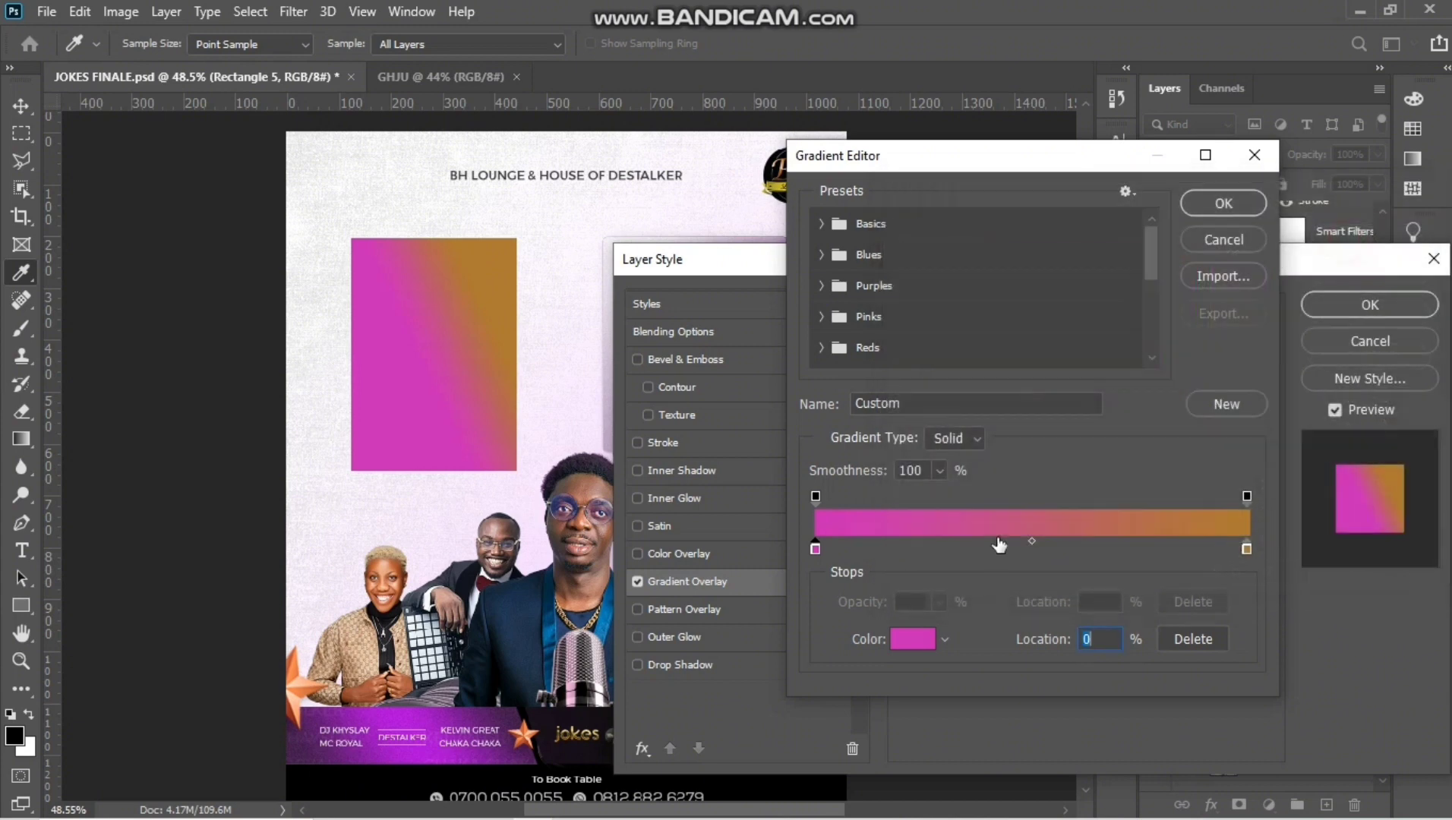
Step: Add a white (ffffff) stop at 50% of the gradient and give the end stop the same magenta as the first
left_click(922, 644)
type("ffffff")
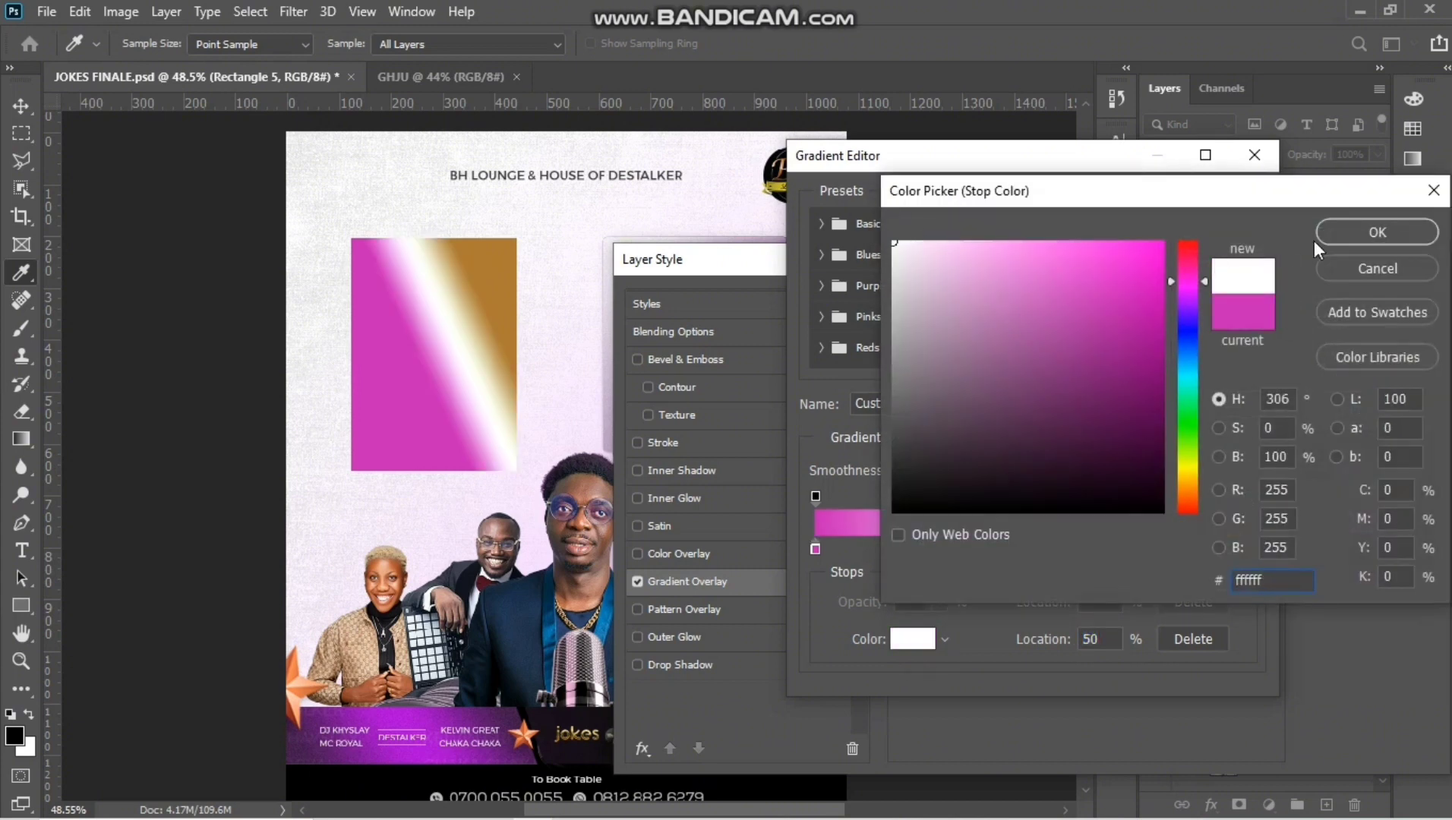
left_click(1359, 233)
left_click(1246, 548)
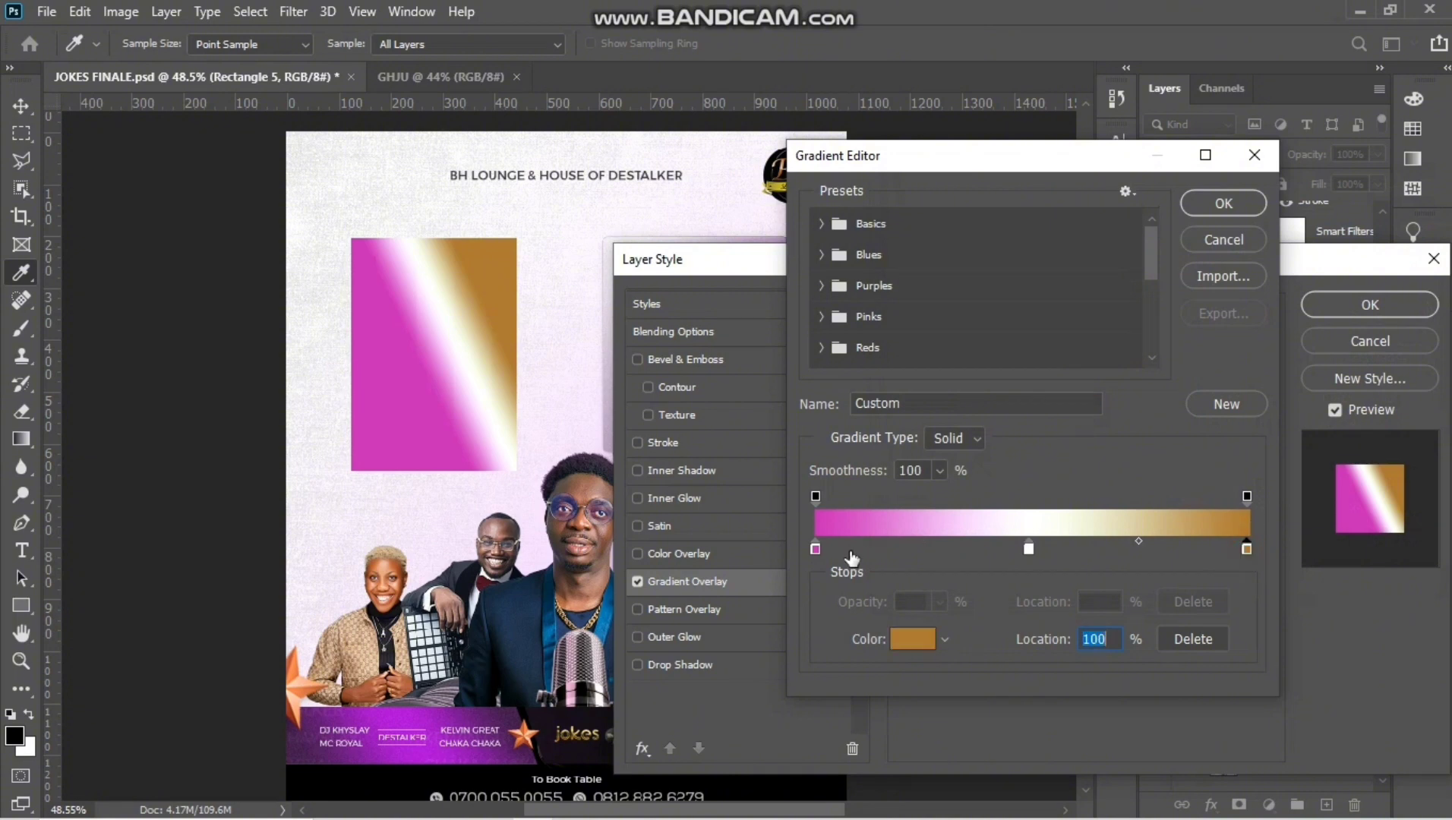
left_click(829, 522)
left_click(1029, 549)
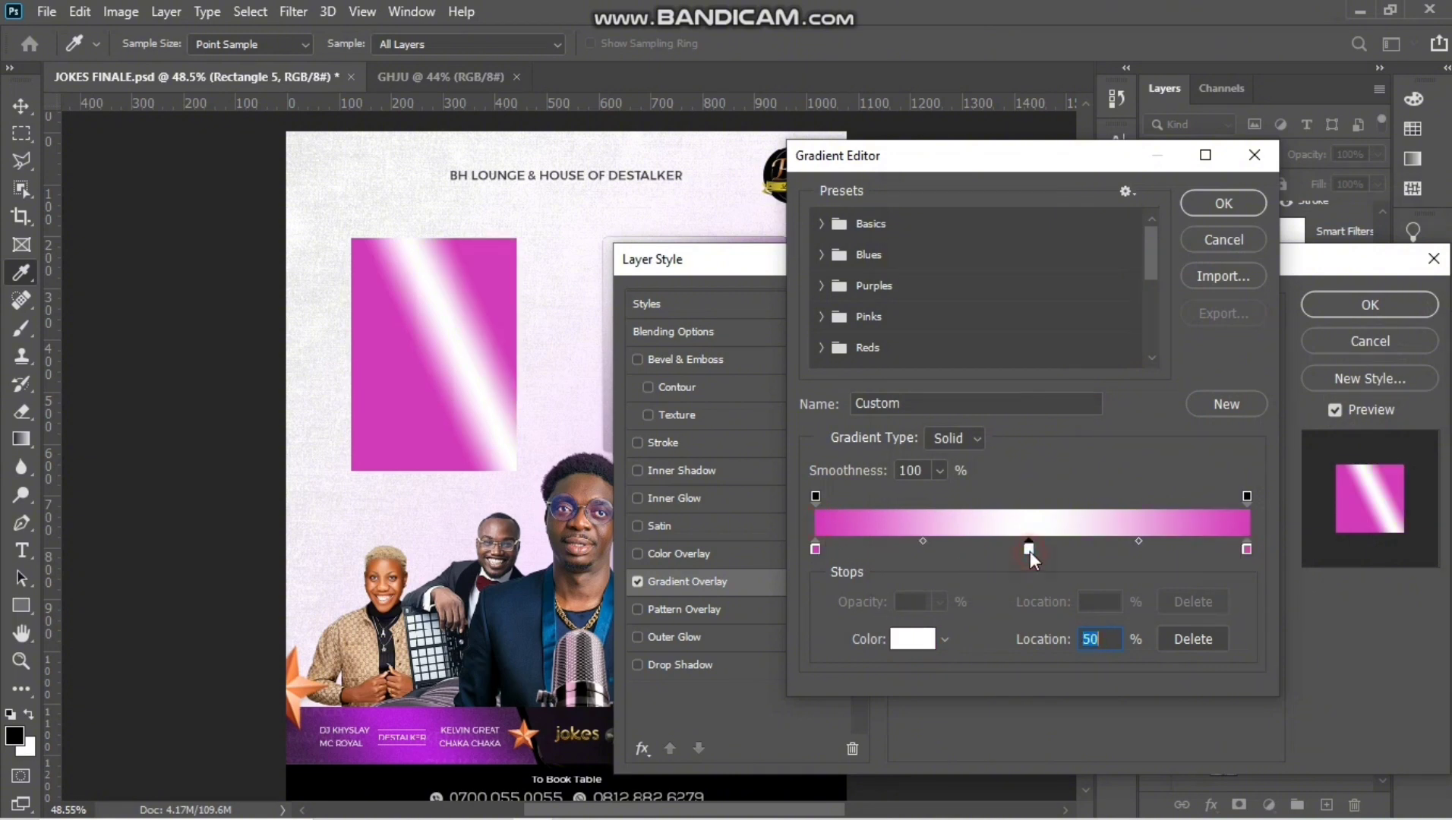
left_click(1101, 641)
left_click_drag(1034, 552, 1034, 547)
left_click(1211, 213)
Step: Set the rectangle's gradient overlay to 150% scale and 36% opacity, repositioning the gradient within the shape
left_click_drag(1018, 483, 1142, 482)
left_click_drag(476, 353, 462, 360)
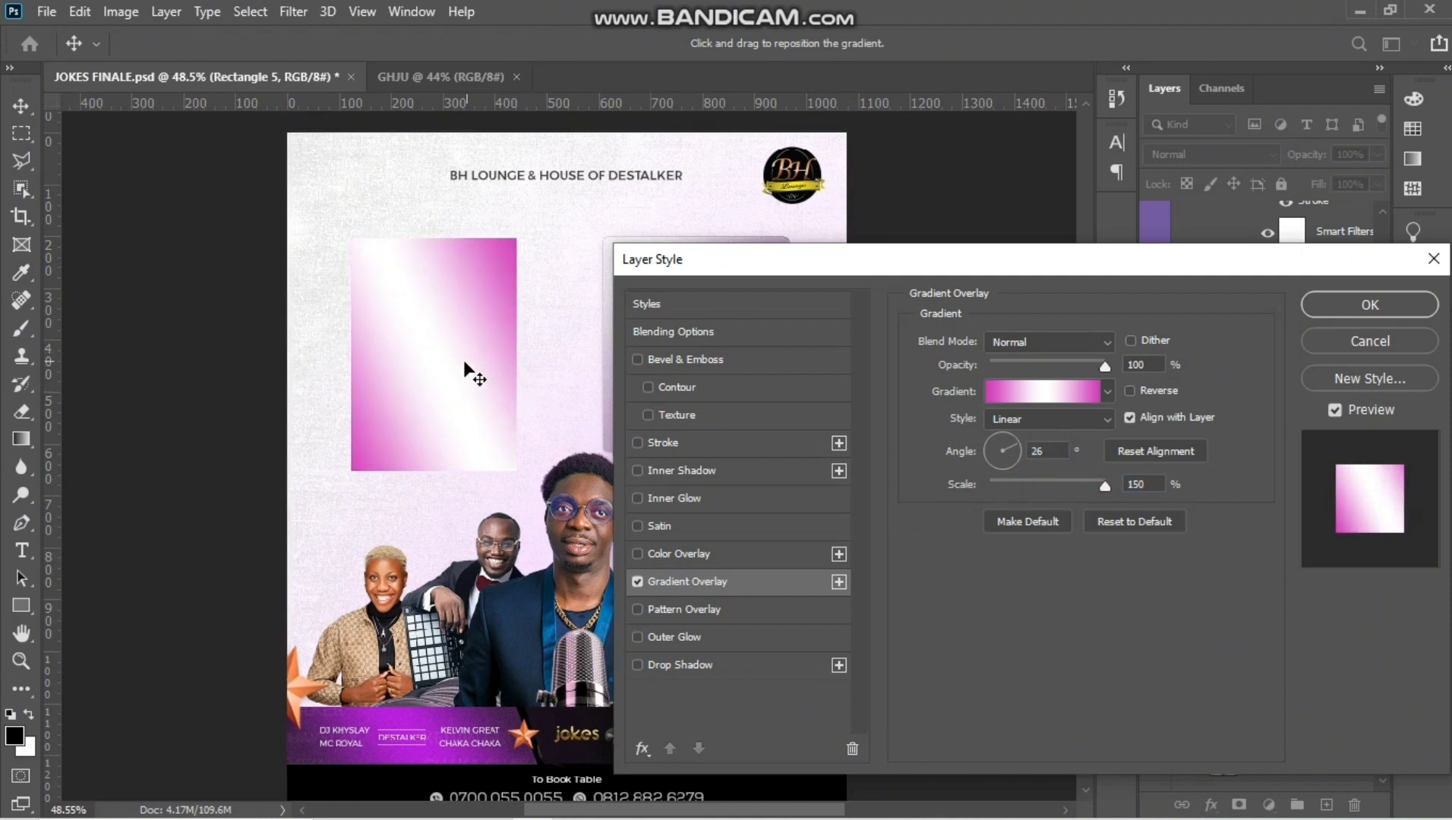
left_click_drag(1098, 368, 1034, 387)
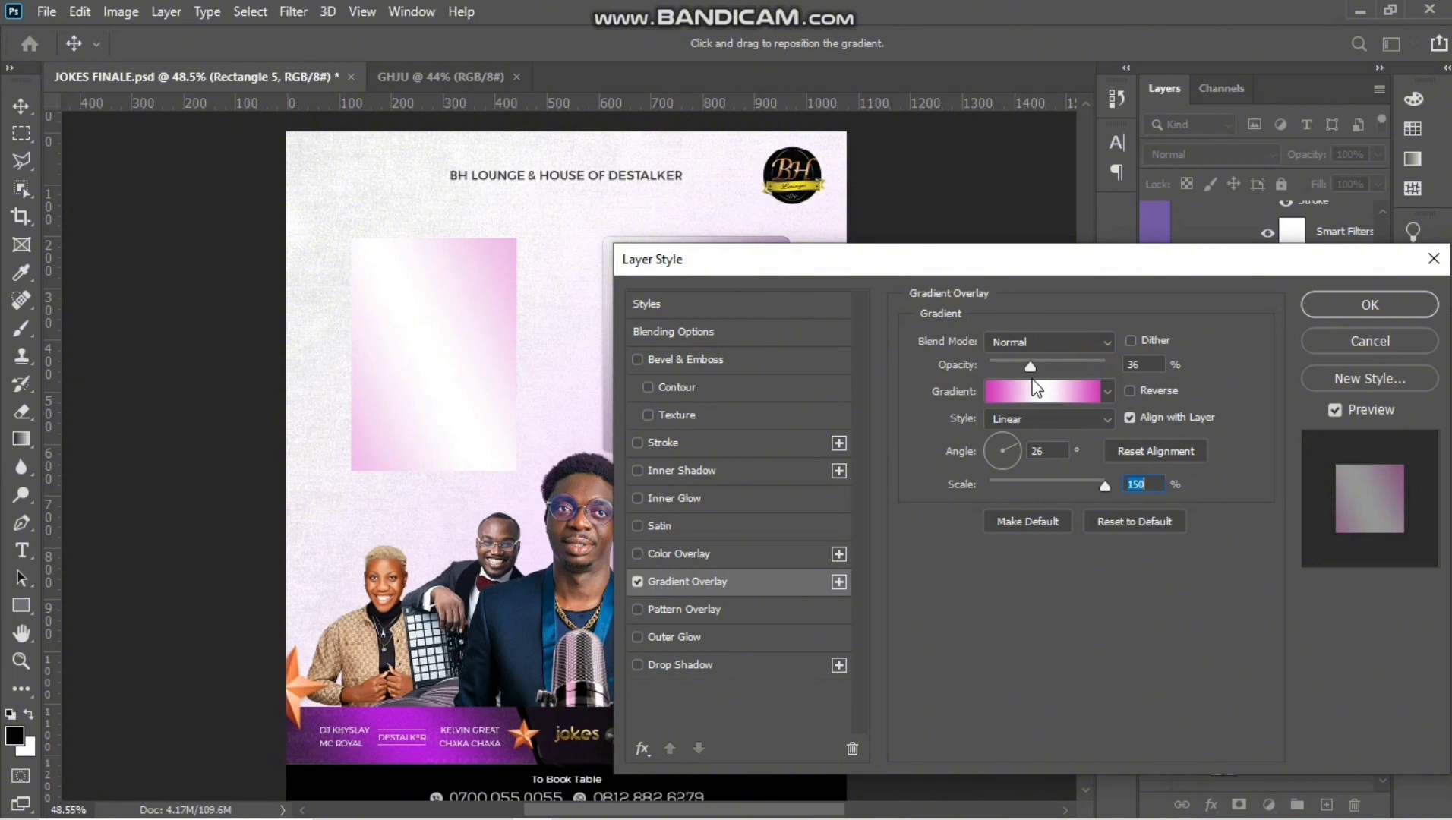
Step: Add a 1 px outside stroke at 23% opacity in white (ffffff) to the rectangle and apply the layer style
left_click(703, 443)
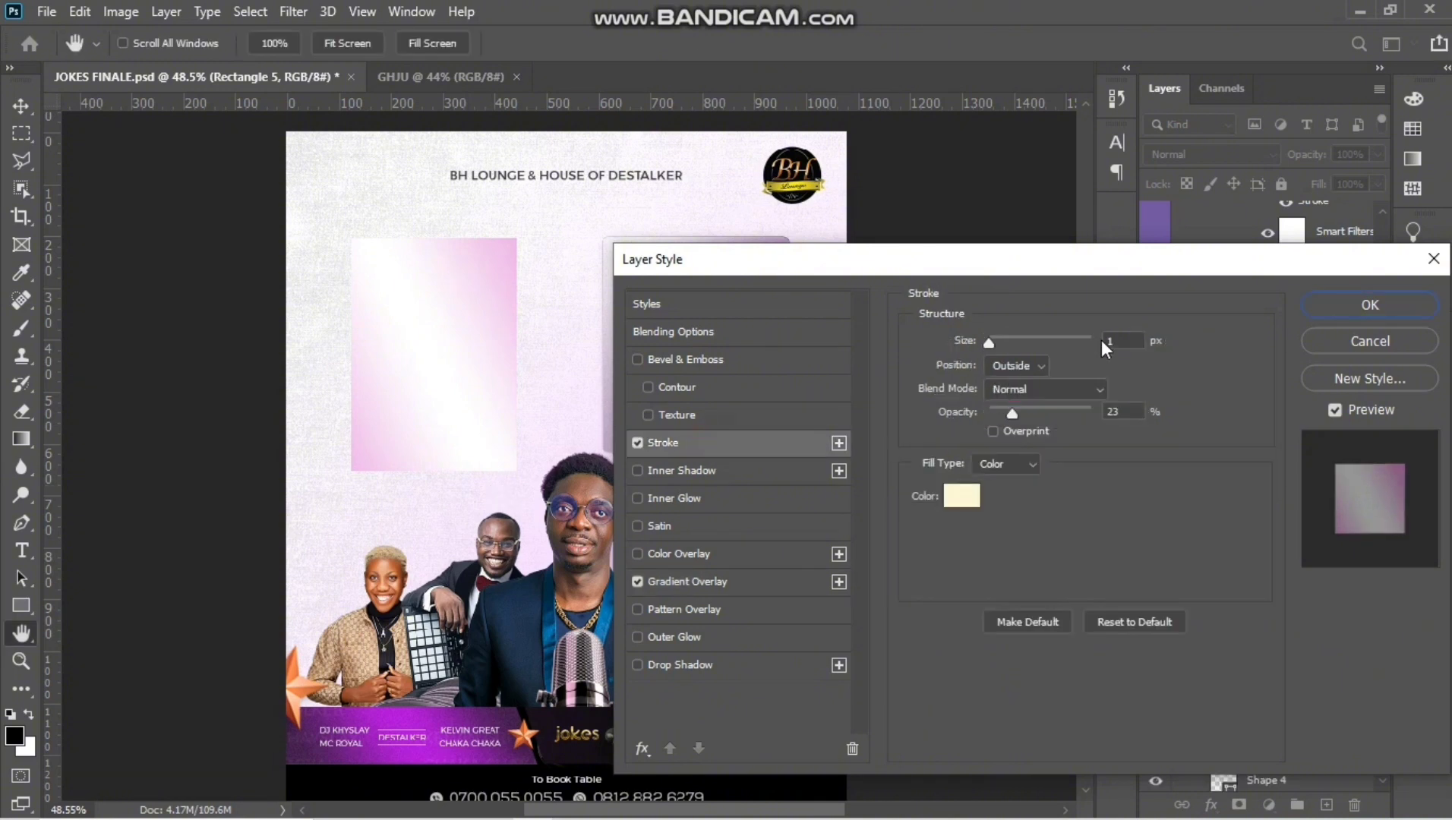
left_click(963, 496)
mouse_move(970, 306)
left_mouse_down()
mouse_move(713, 184)
mouse_move(660, 122)
left_mouse_up()
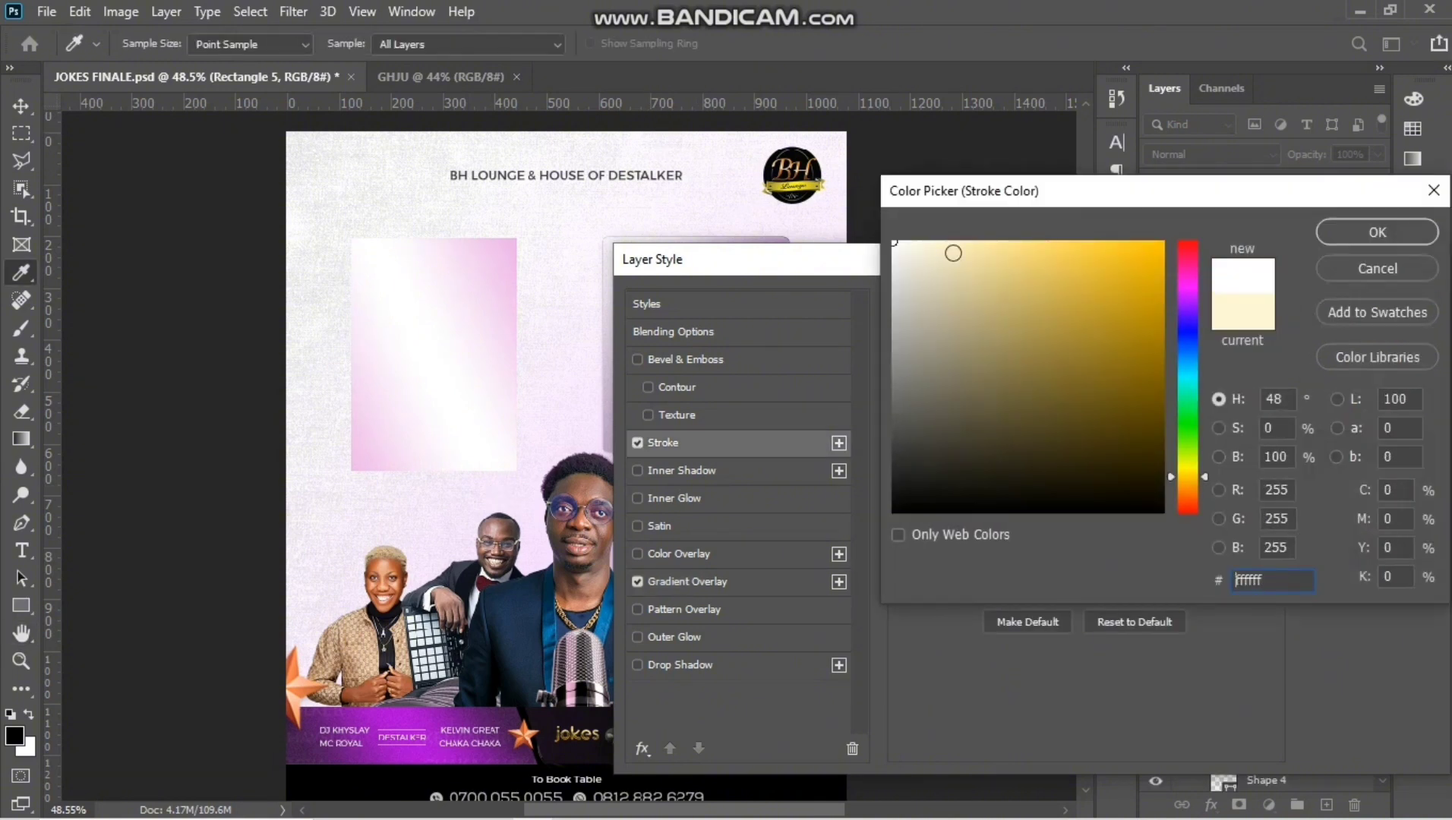
left_click(1355, 237)
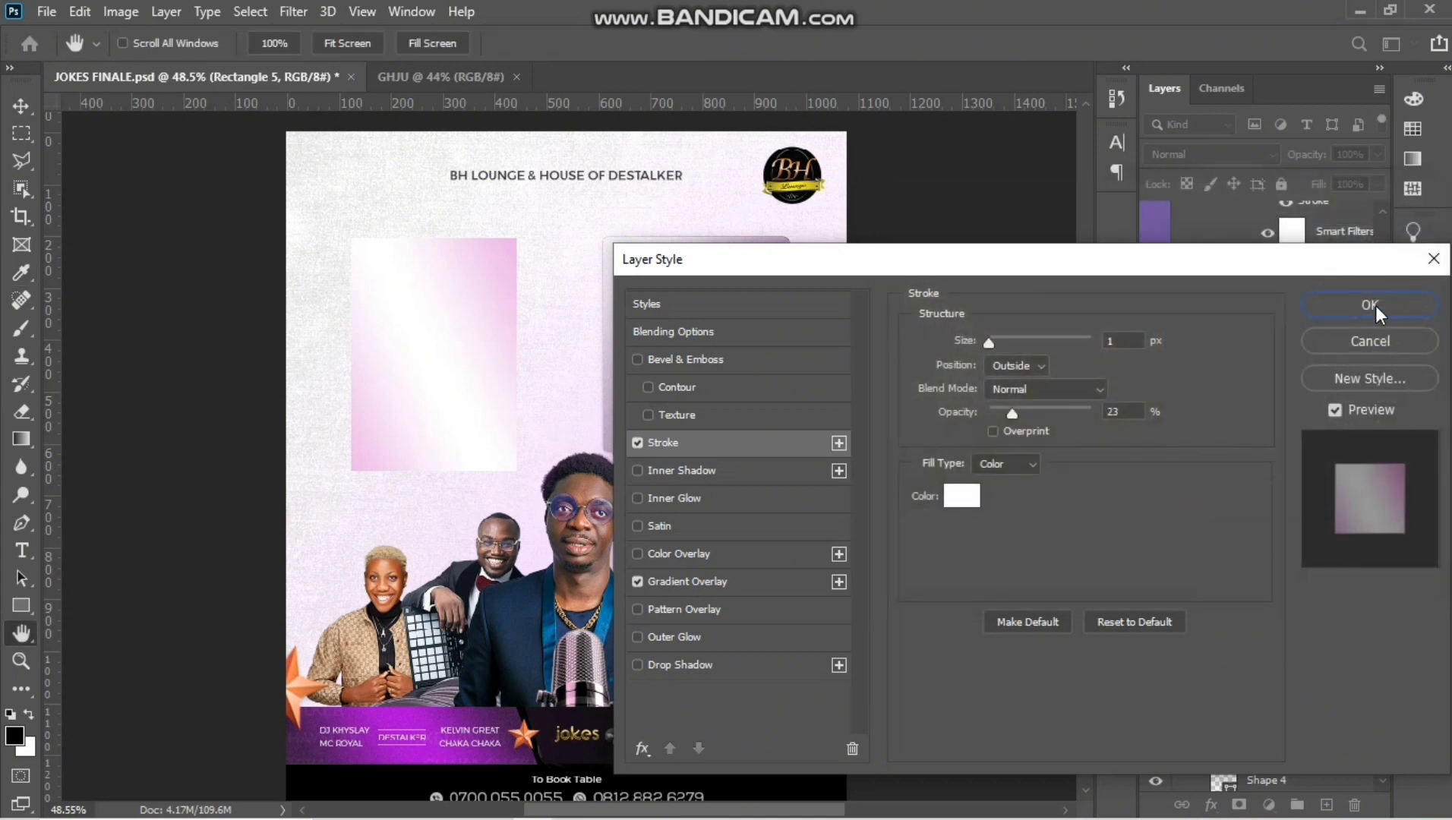
left_click(1371, 305)
Step: Compare the demonstration rectangle with the original details panel, and delete the demonstration rectangle
scroll(581, 395, "down", 2)
key("v")
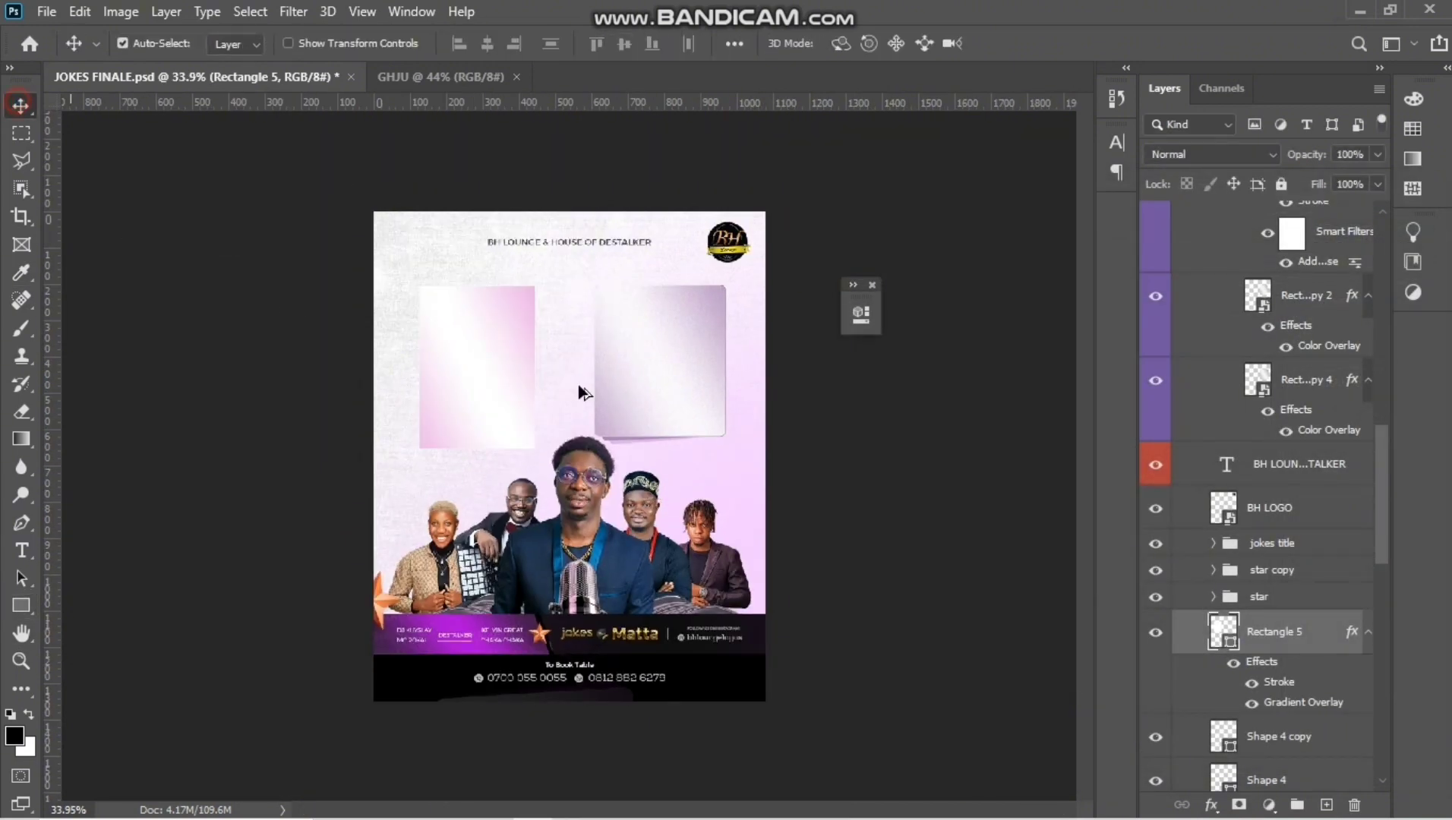
scroll(584, 395, "up", 2)
left_click(734, 316)
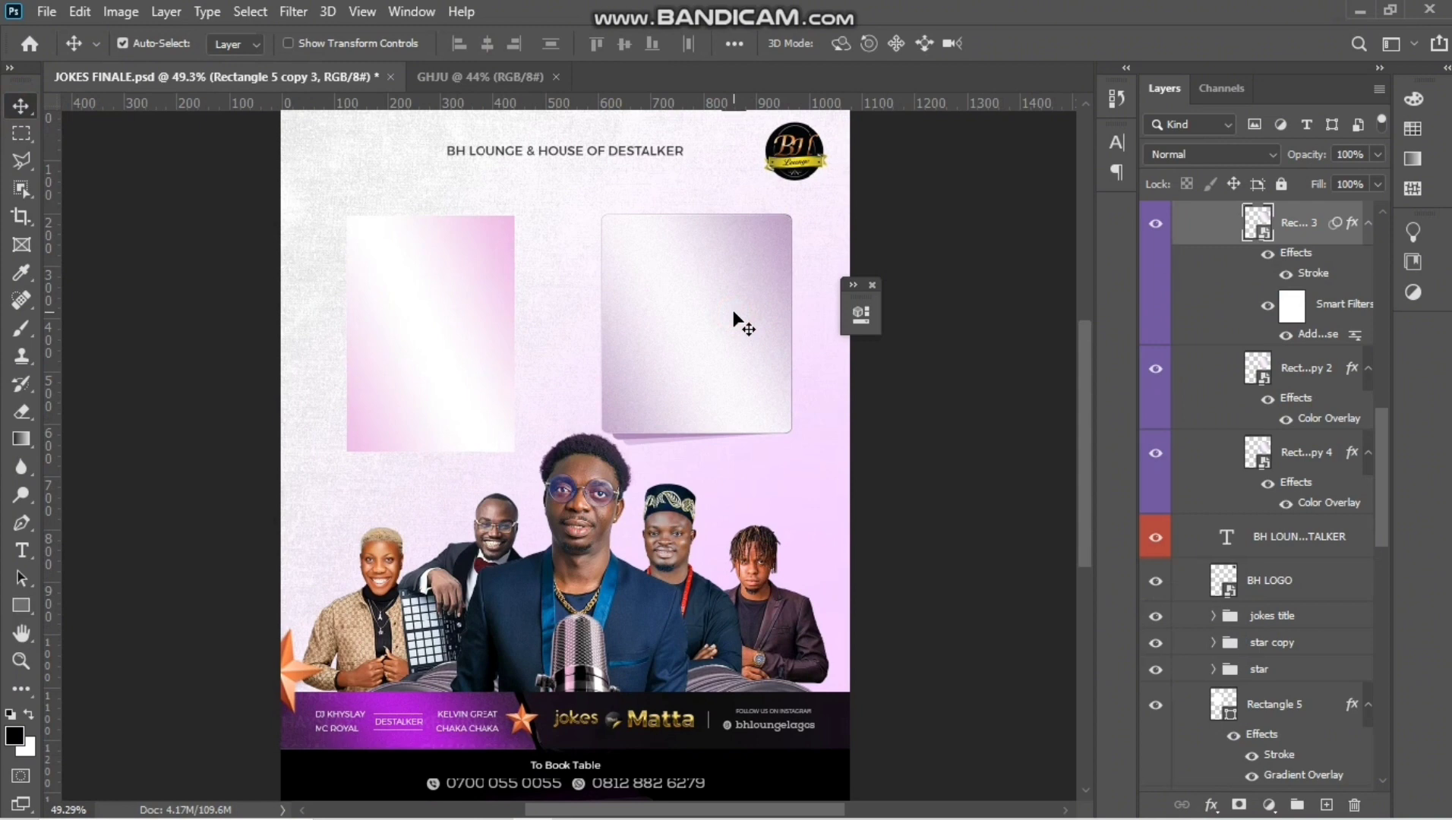
left_click(405, 350)
key("Delete")
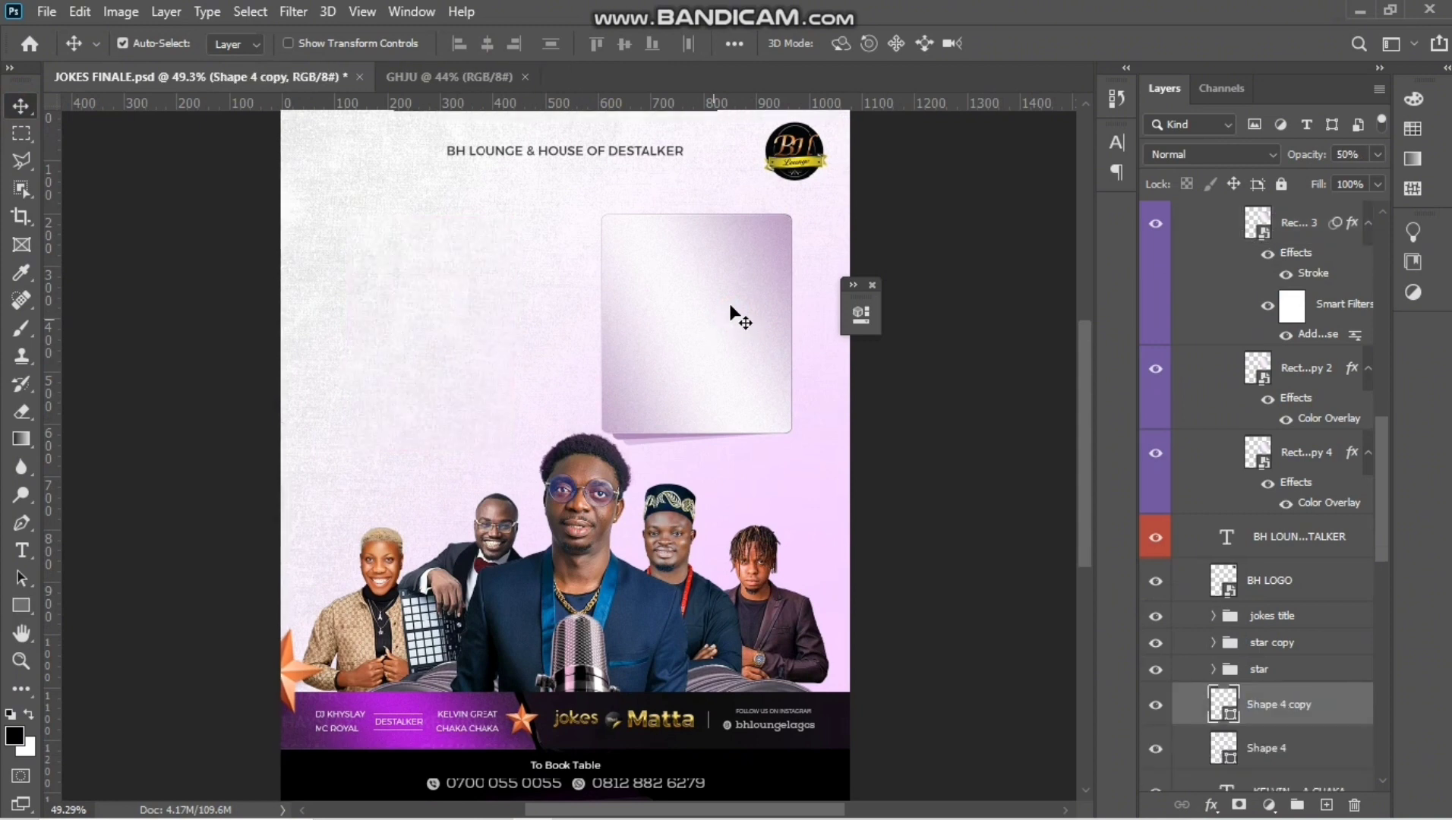
Step: Toggle the details panel's stacked rectangle layers off and on, and examine the panel's offset lower edges up close
left_click(741, 318)
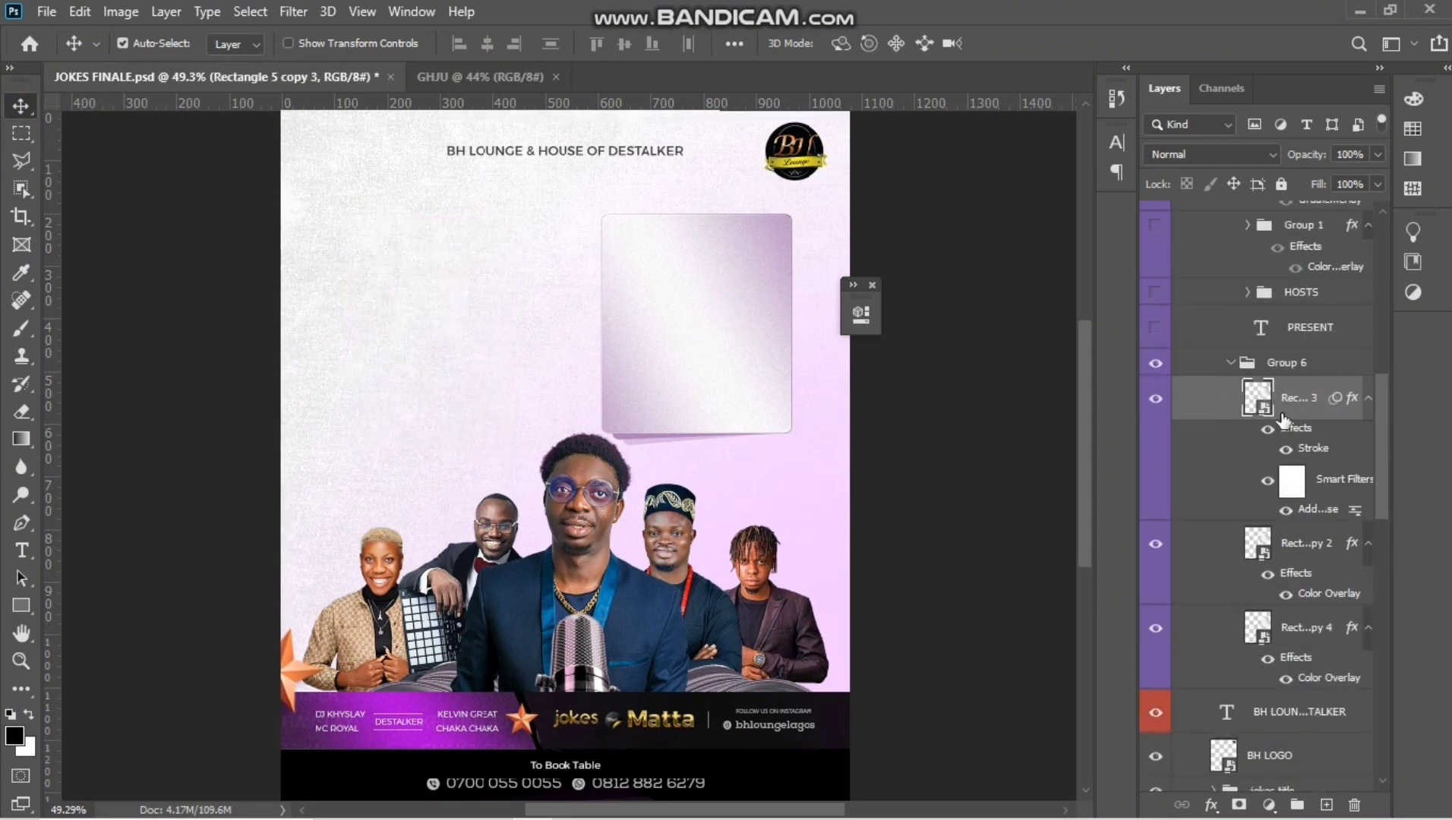
left_click(1155, 399)
left_click(1156, 545)
left_click(1156, 544)
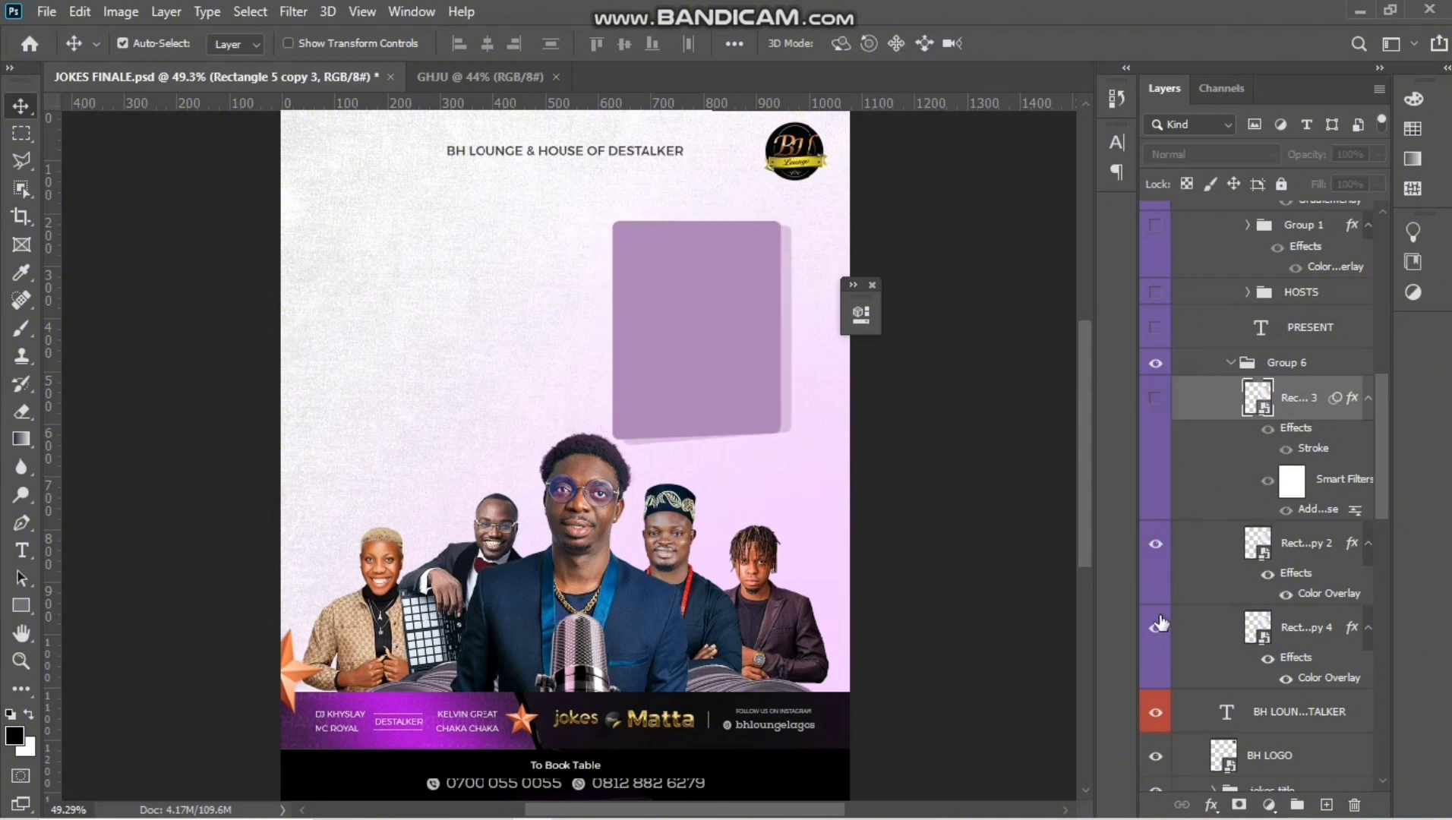
left_click(1157, 631)
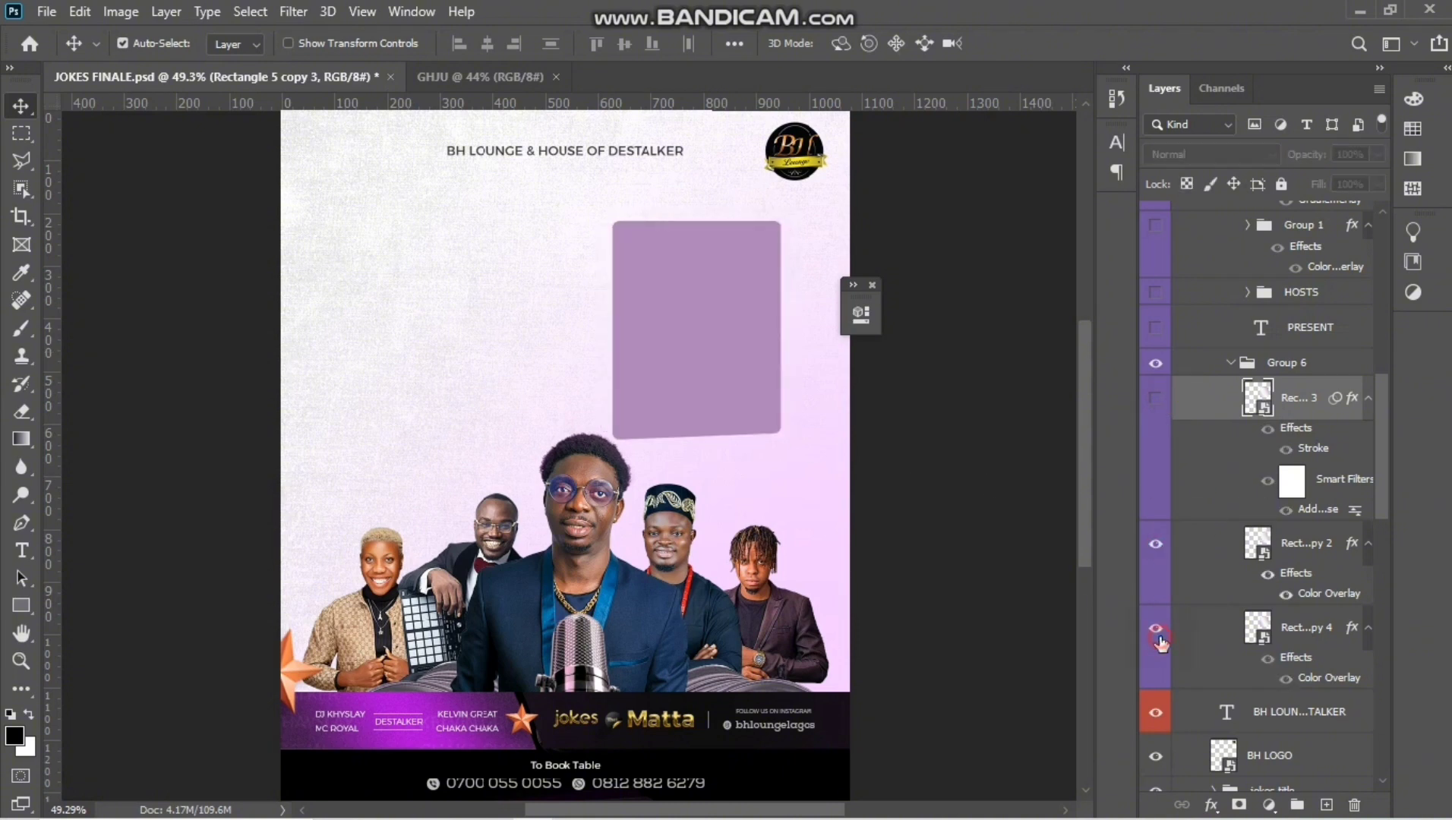
left_click(1157, 403)
scroll(568, 425, "up", 10)
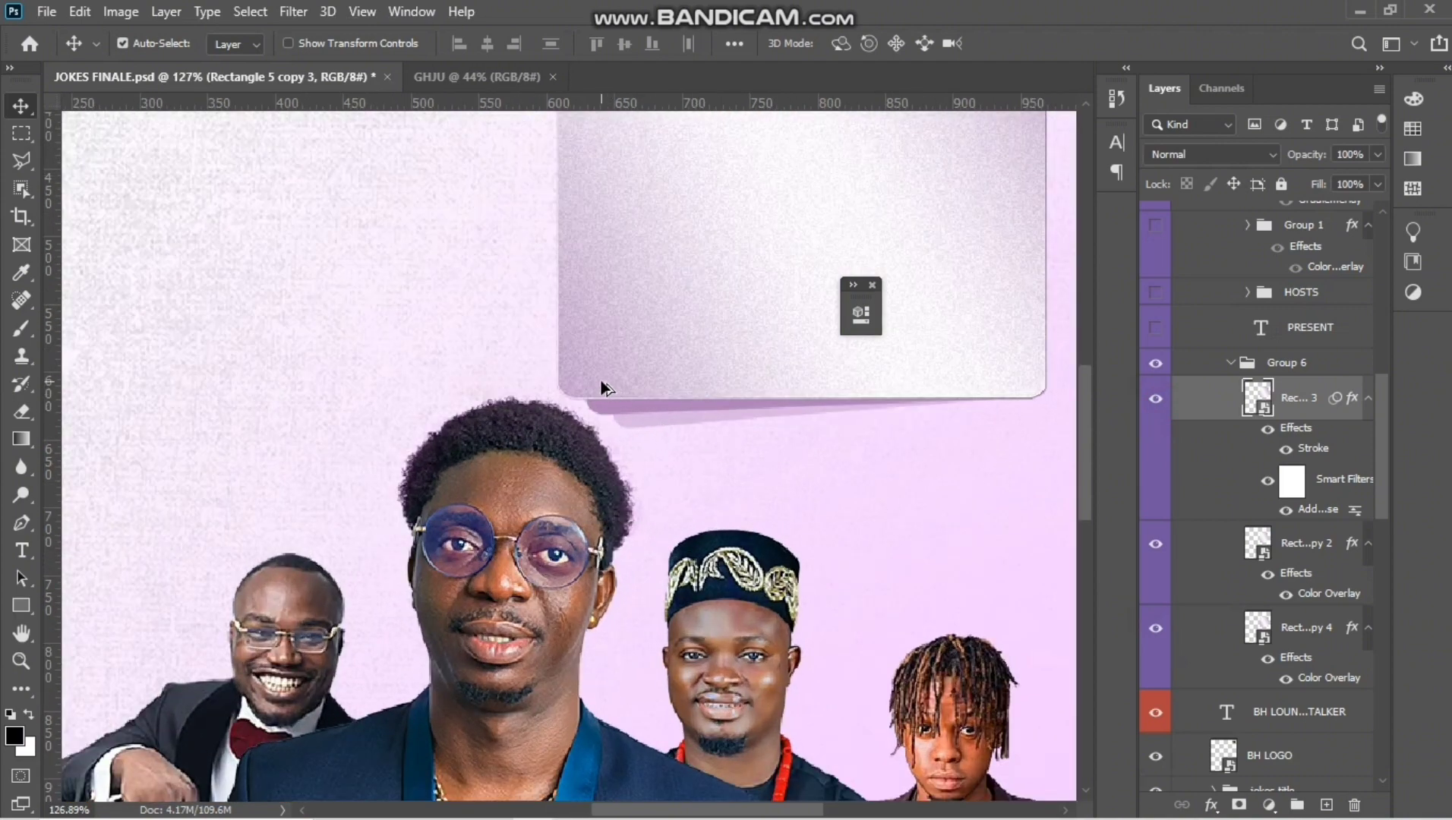
scroll(600, 388, "up", 4)
scroll(830, 350, "down", 5)
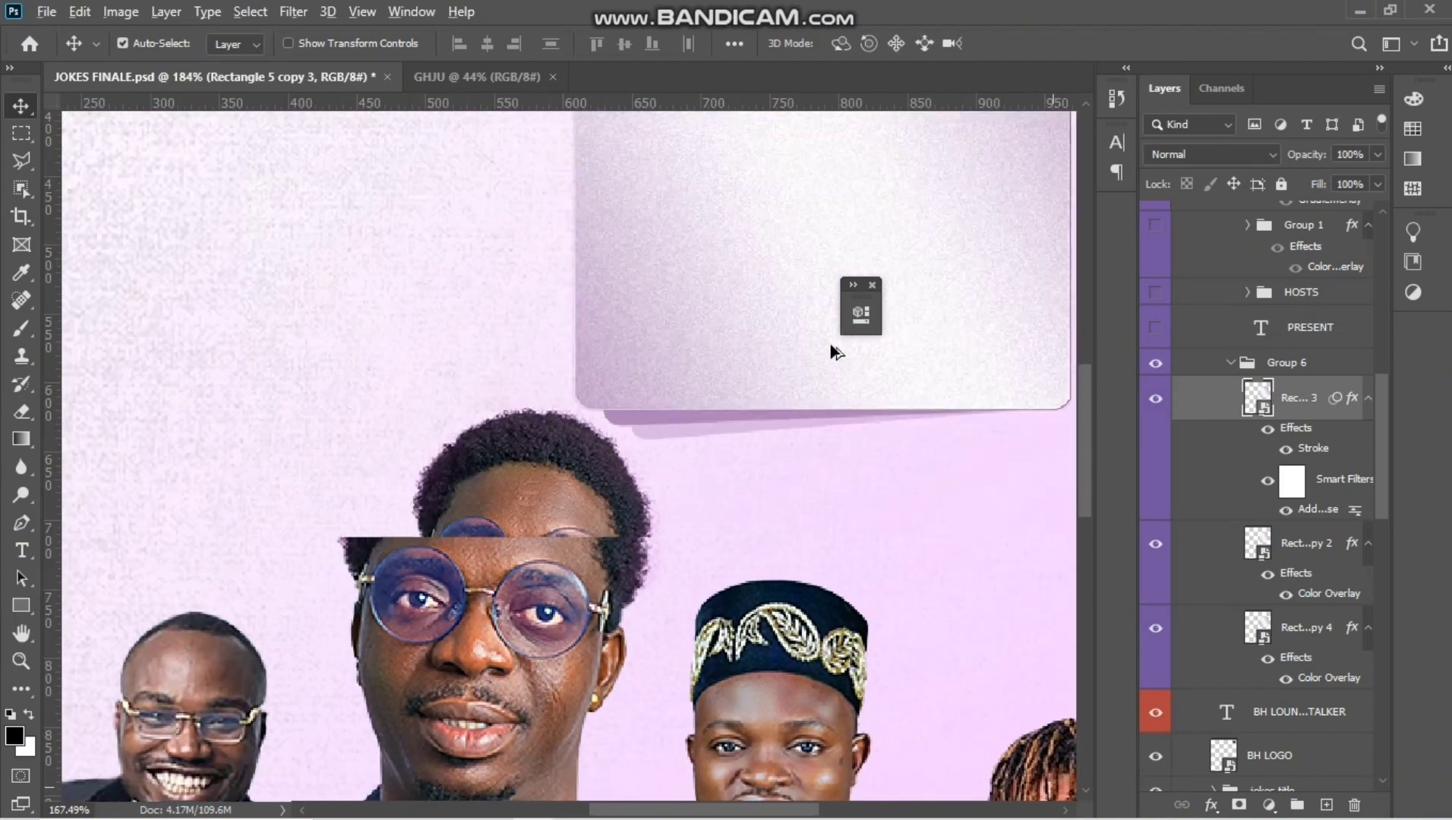
left_click(872, 285)
scroll(756, 417, "down", 3)
scroll(759, 441, "down", 5)
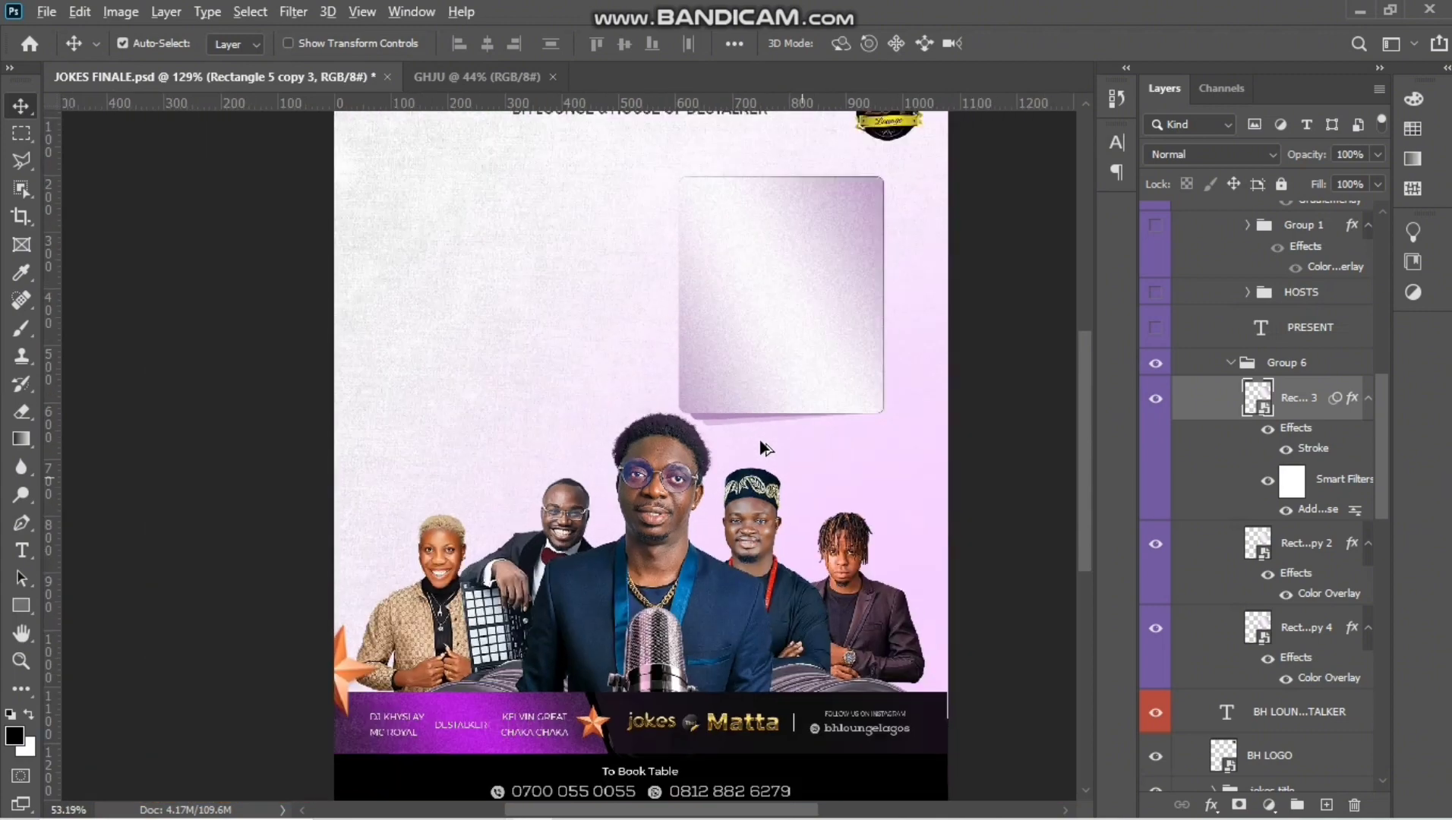
Step: Show the PRESENT text layer and the HOSTS group with the event details on the panel
scroll(797, 470, "up", 2)
scroll(1240, 368, "up", 2)
scroll(1240, 368, "up", 2)
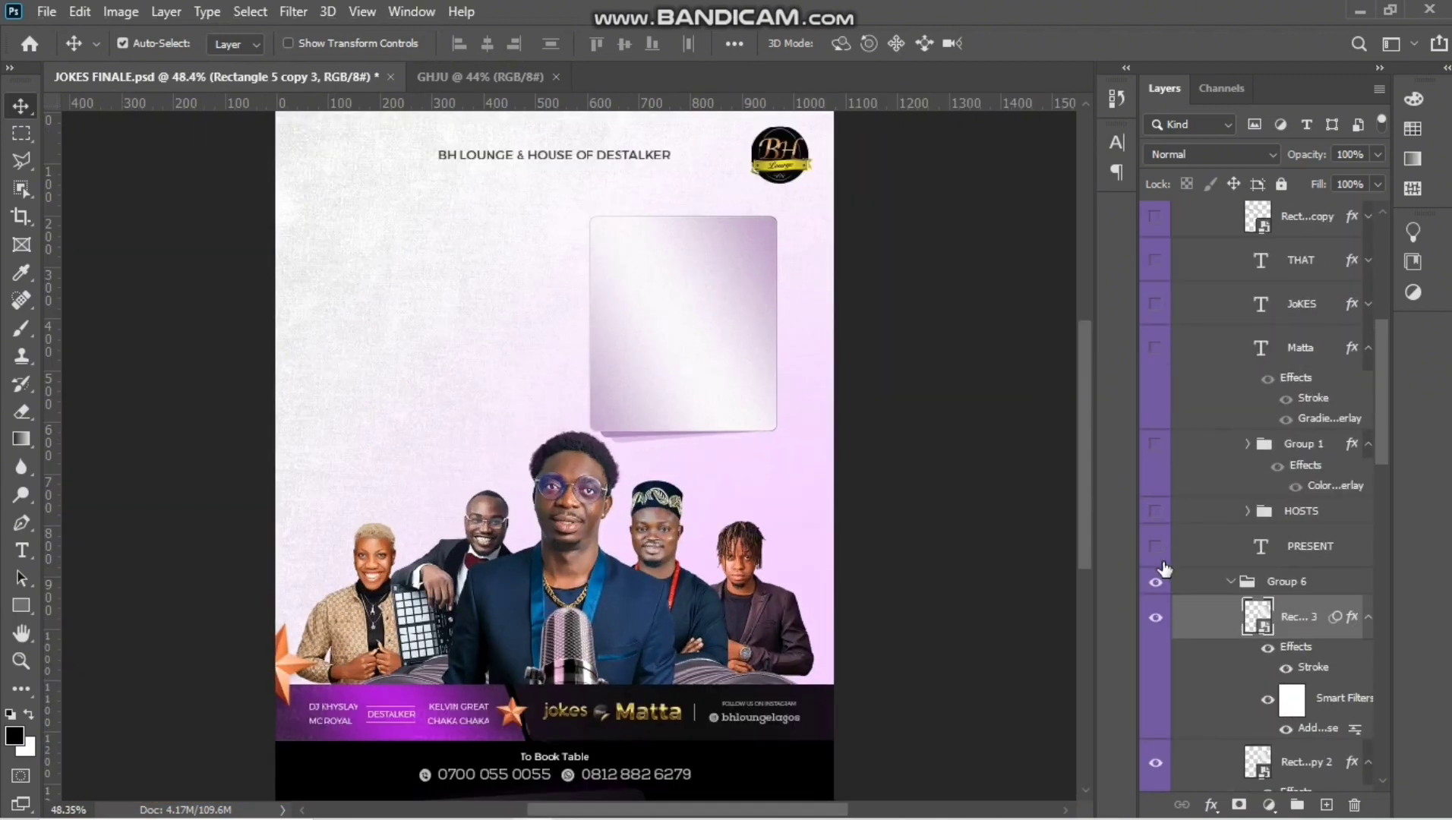
left_click(1156, 515)
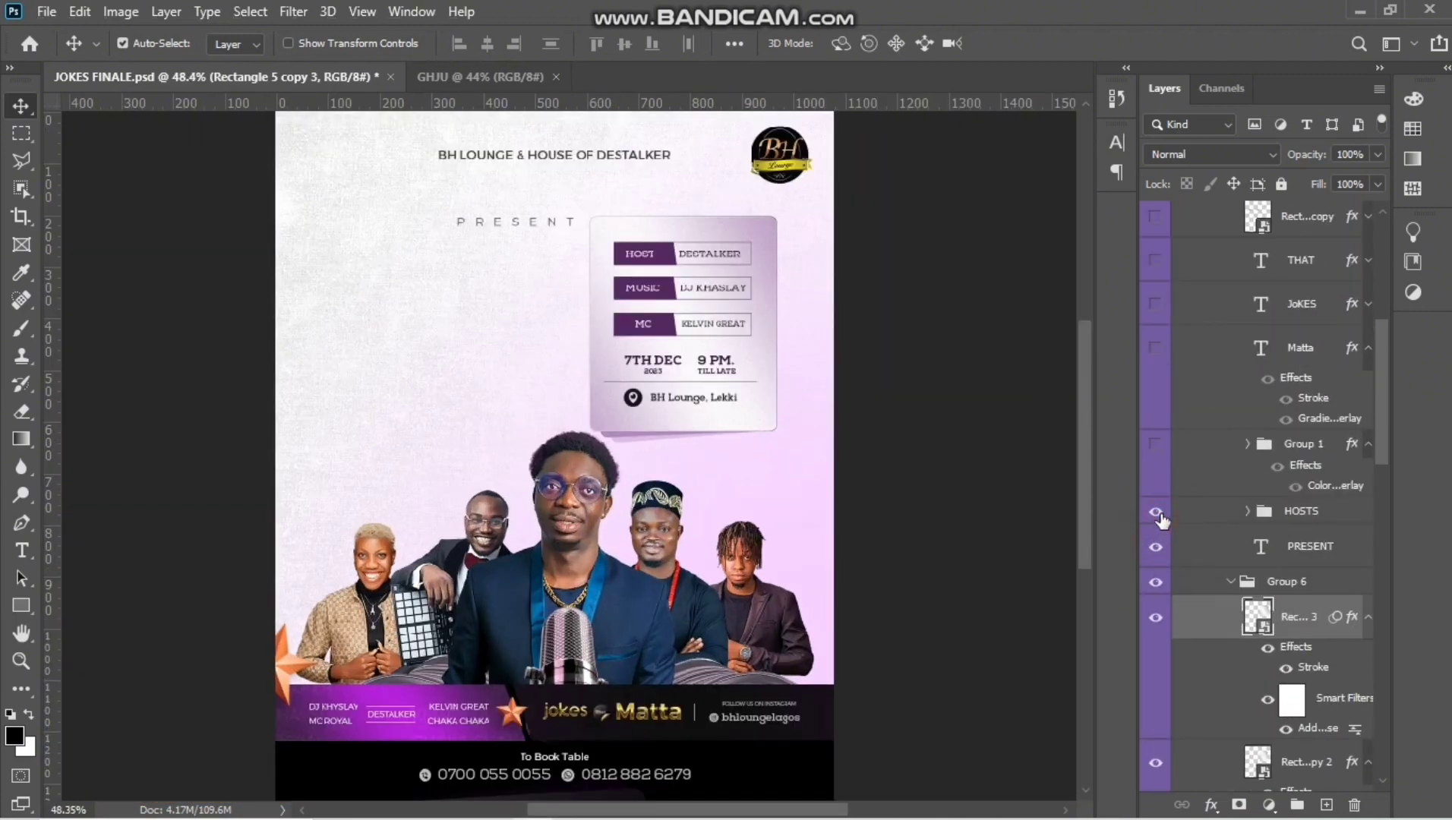
scroll(700, 232, "up", 4)
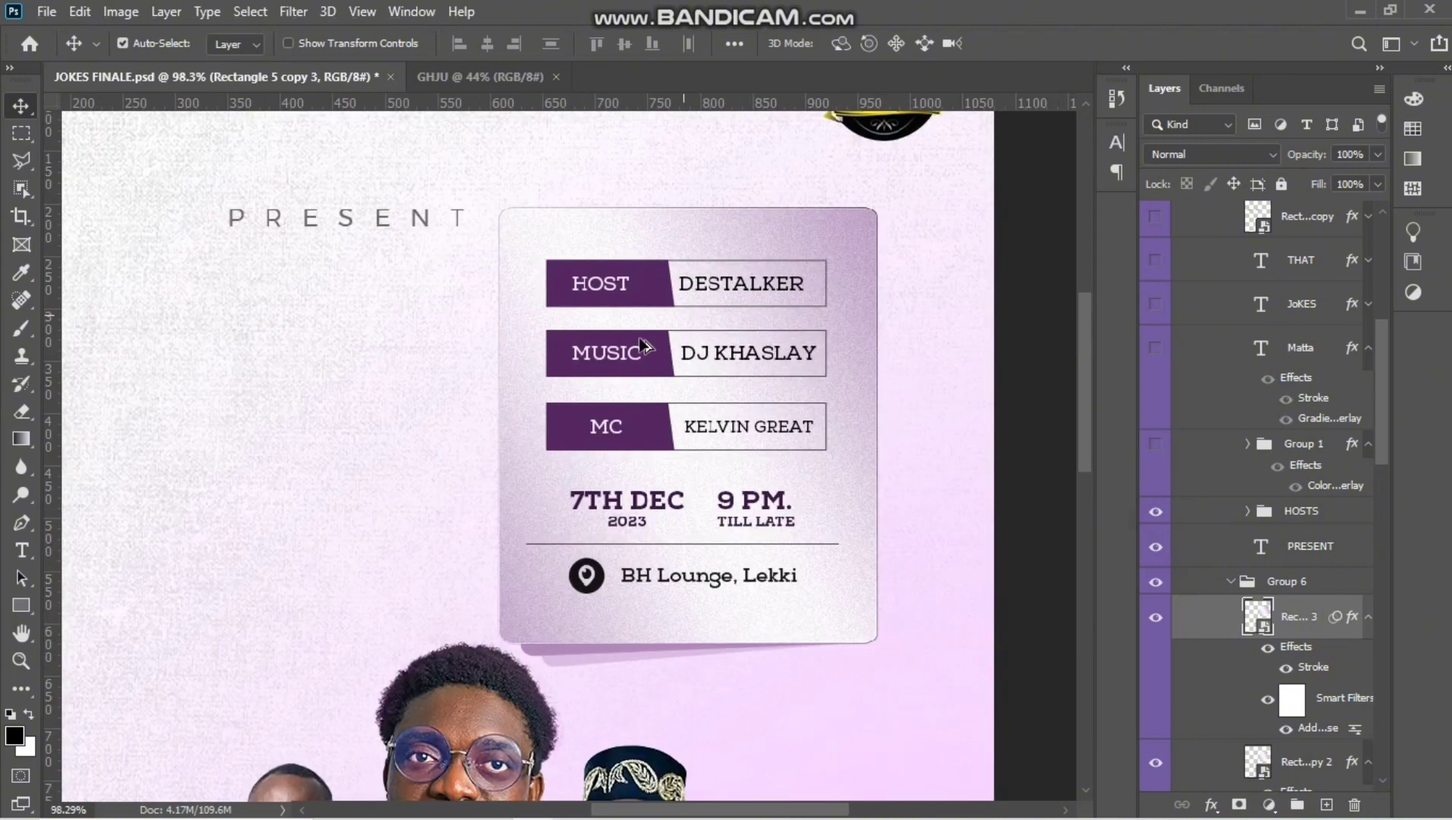
Step: Draw a small white rectangle about 93 × 43 px below the PRESENT text
left_click(21, 578)
left_click(22, 605)
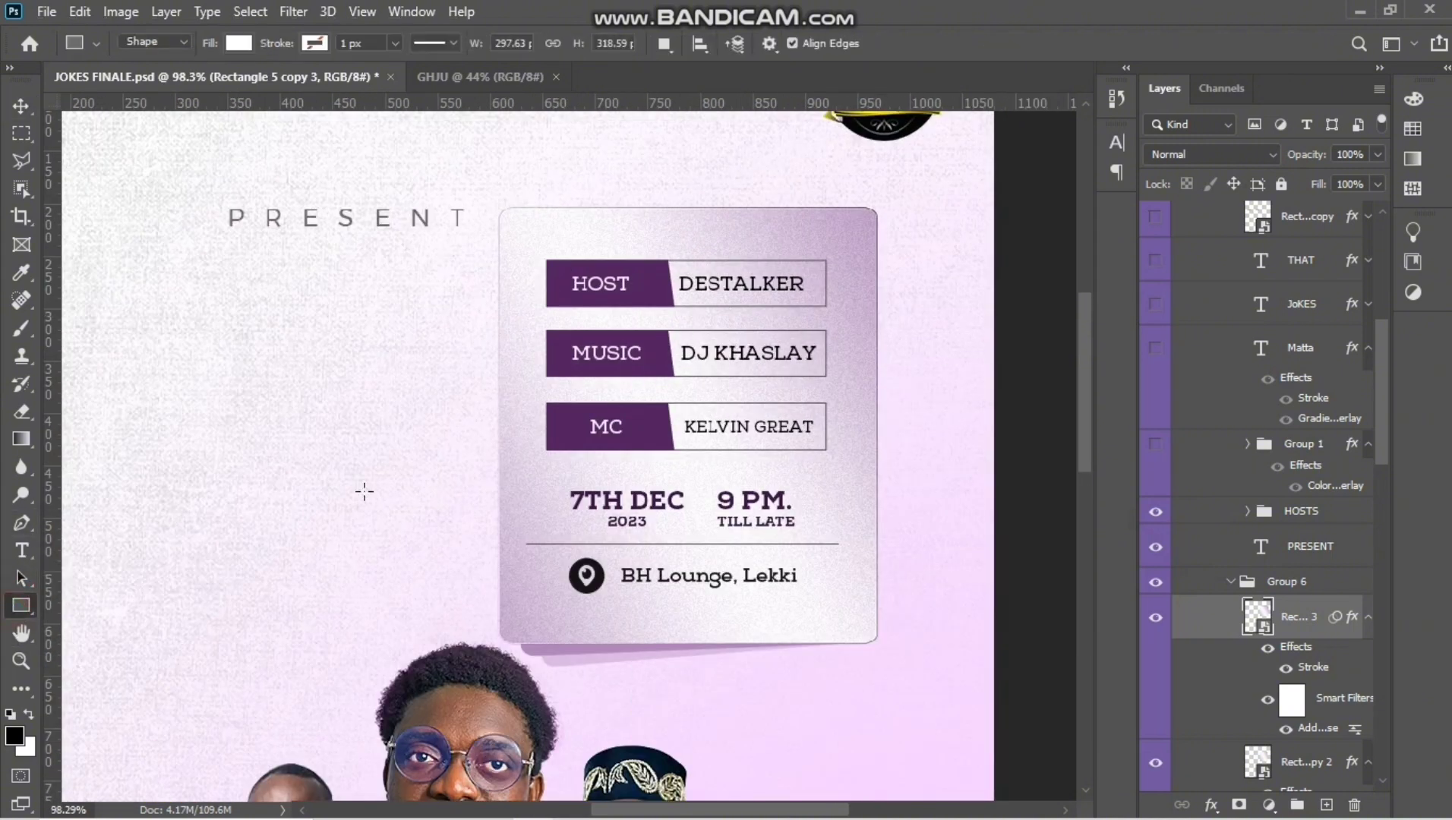
left_click_drag(238, 277, 334, 320)
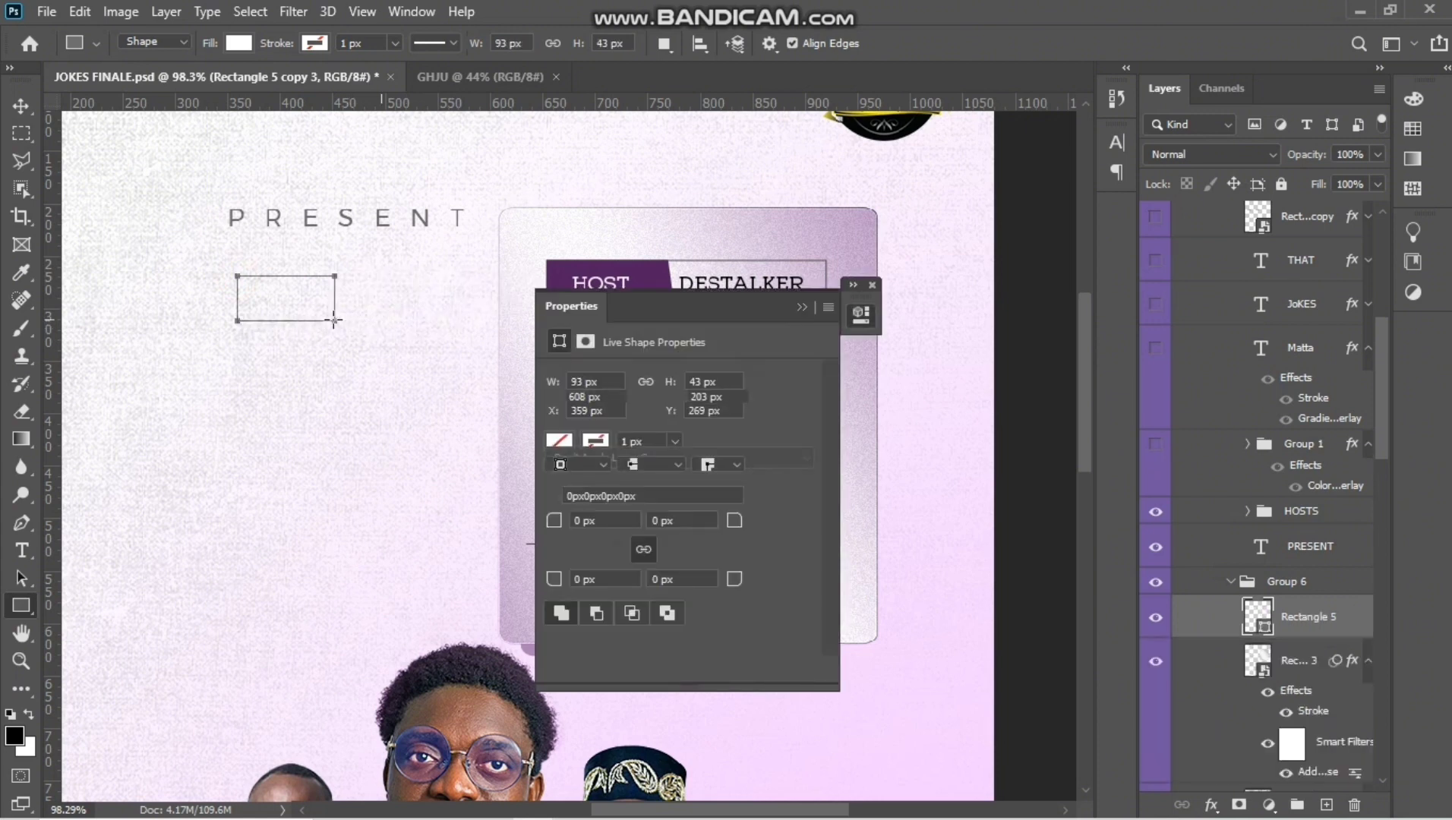
left_click(804, 307)
key("v")
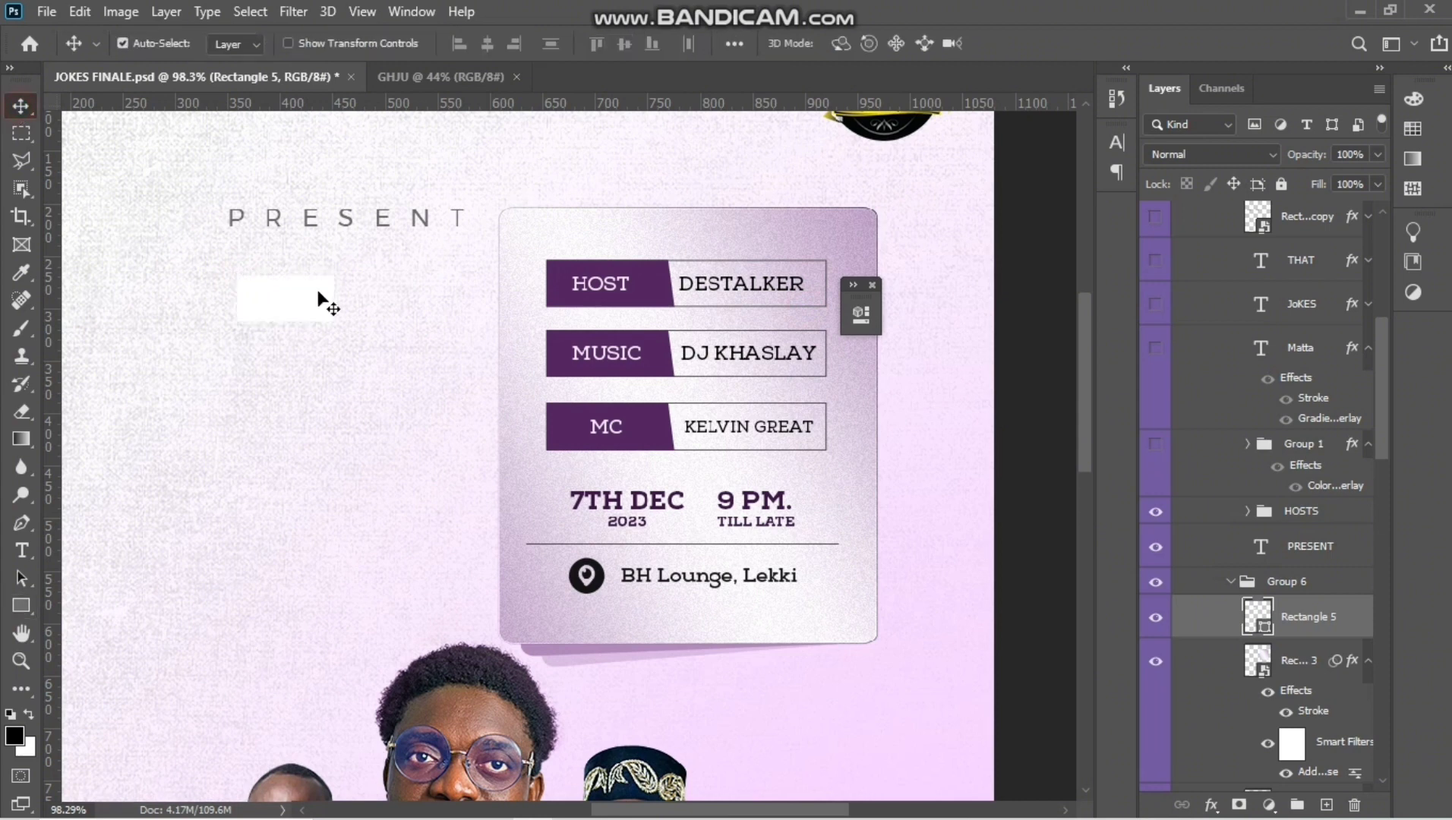
Step: Widen the white rectangle below the PRESENT text to about 190 px
key("ctrl+t")
left_click_drag(336, 298, 438, 300)
key("Return")
Step: Remove the rectangle's fill, give it a 2 px black stroke, and close the small floating panel over the poster
key("a")
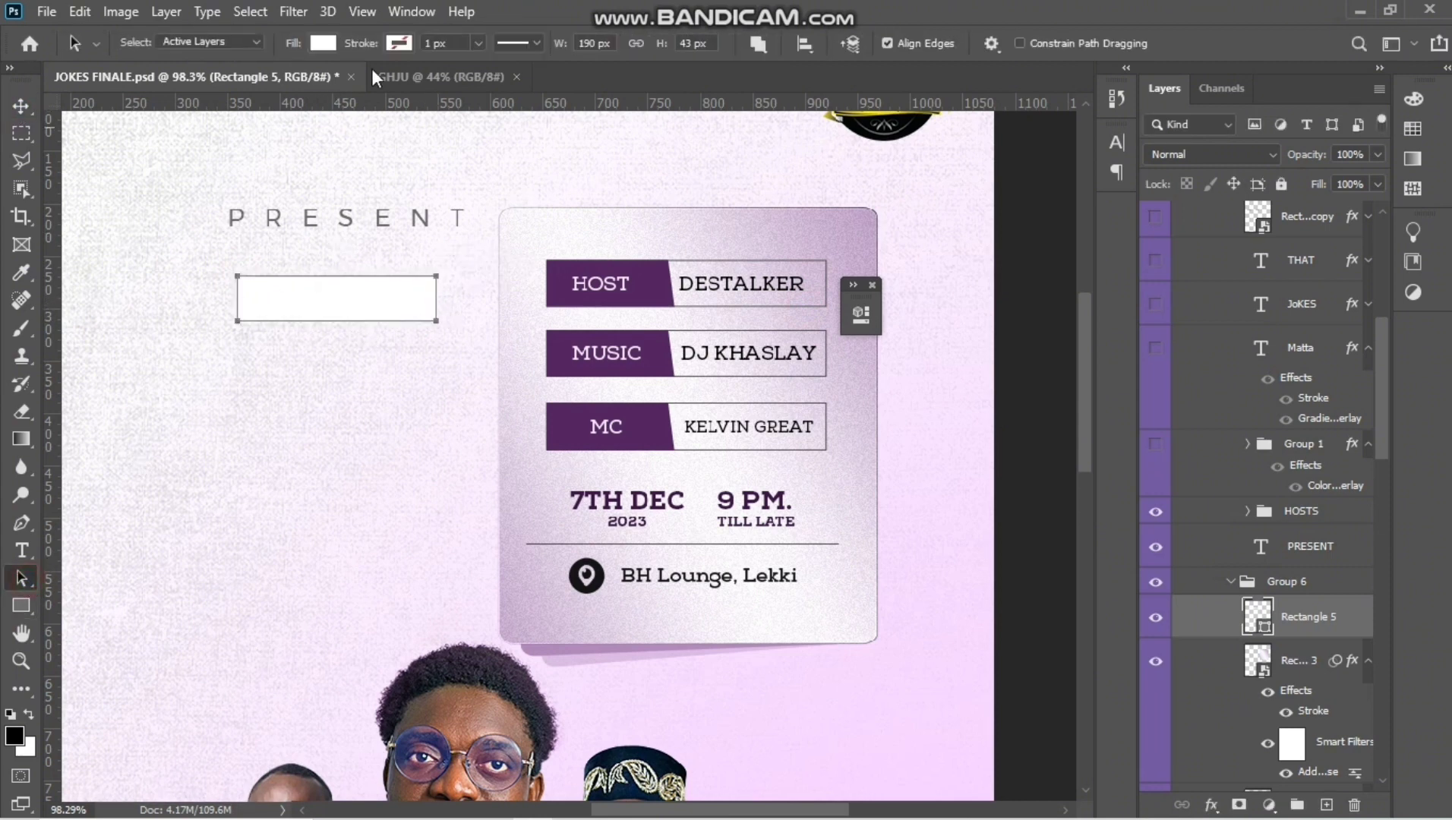
left_click(323, 43)
left_click(198, 84)
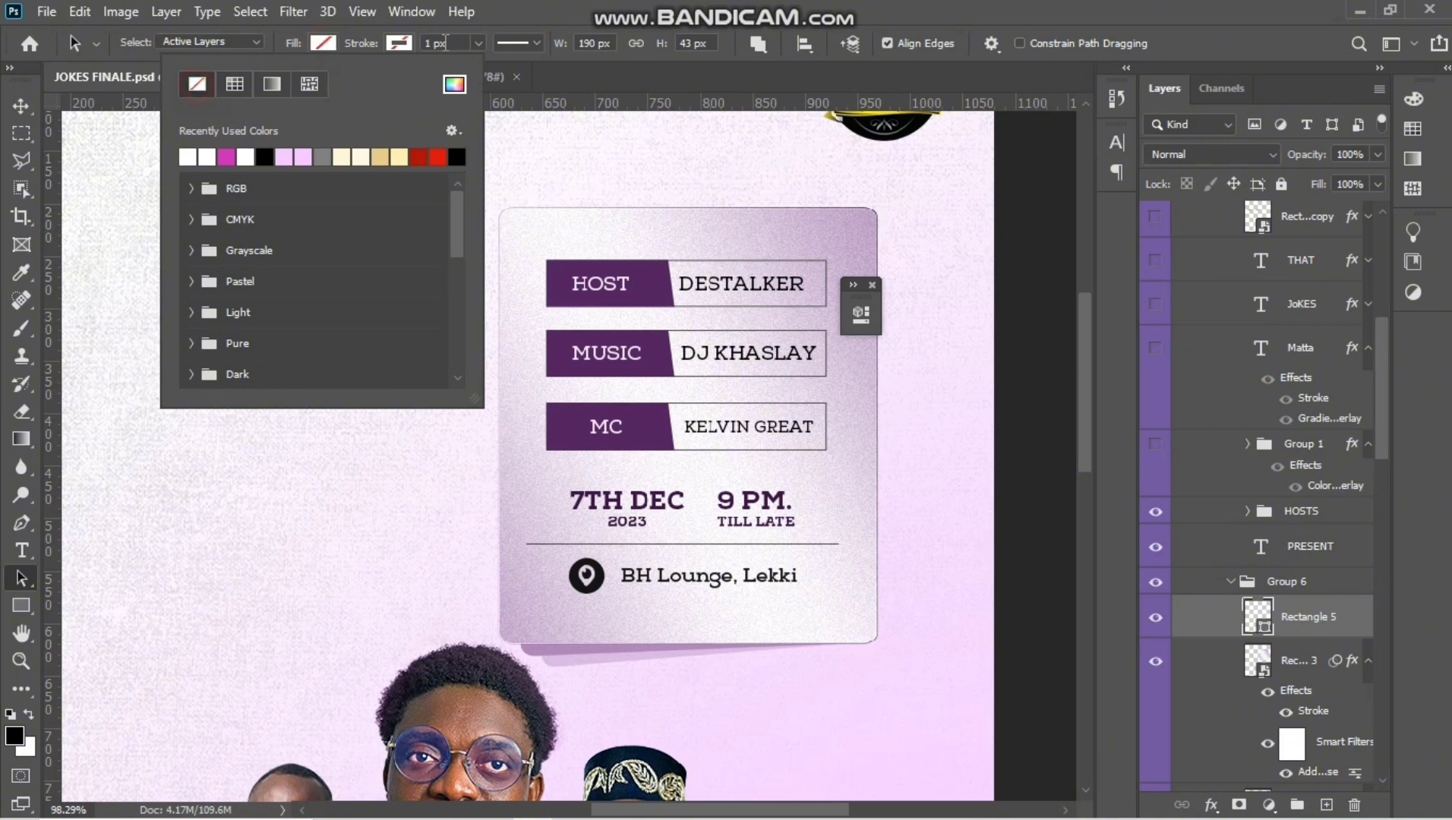
left_click_drag(353, 46, 353, 47)
left_click(393, 48)
left_click(392, 48)
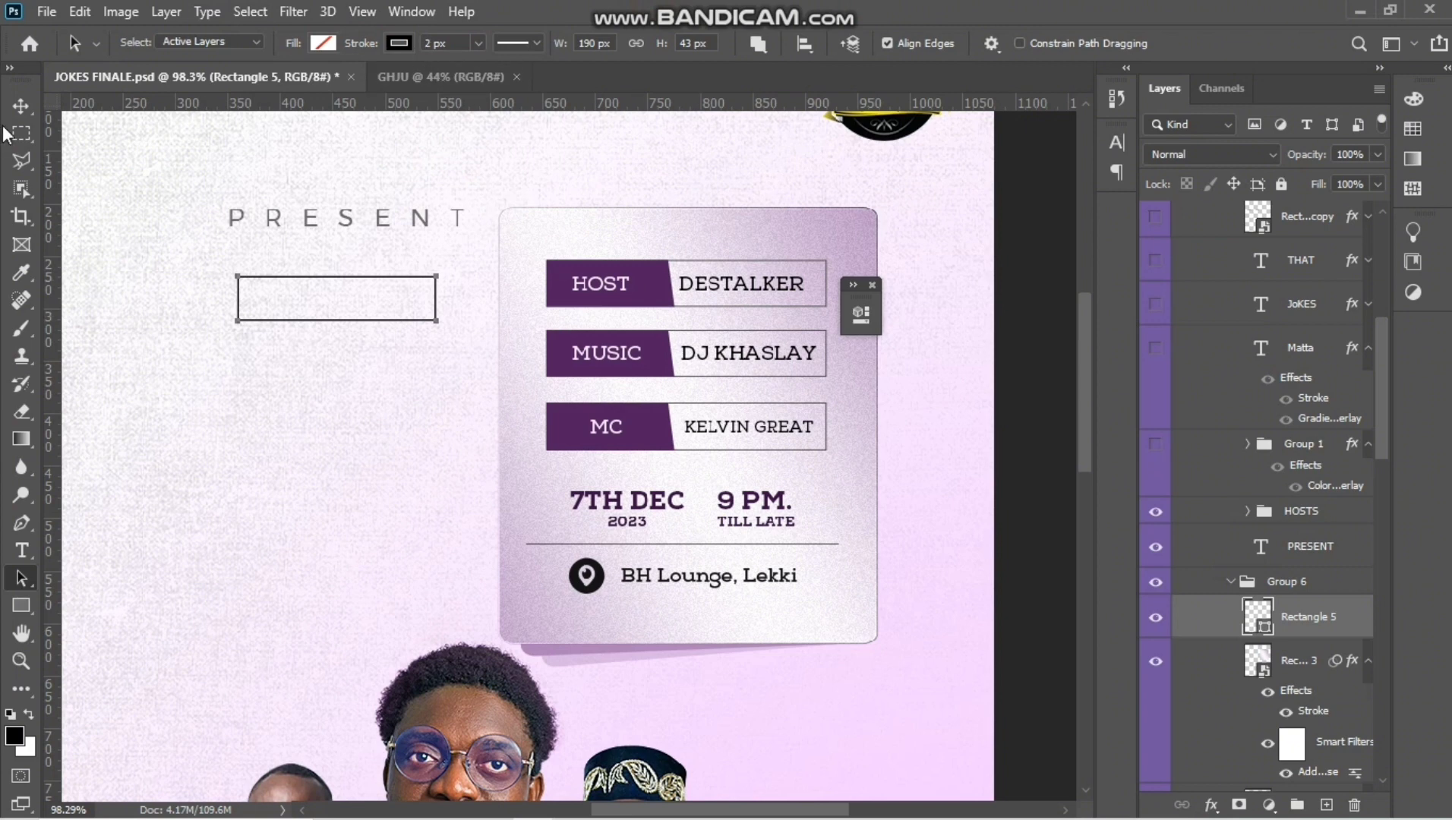
left_click(22, 110)
scroll(348, 346, "down", 2)
scroll(348, 340, "up", 3)
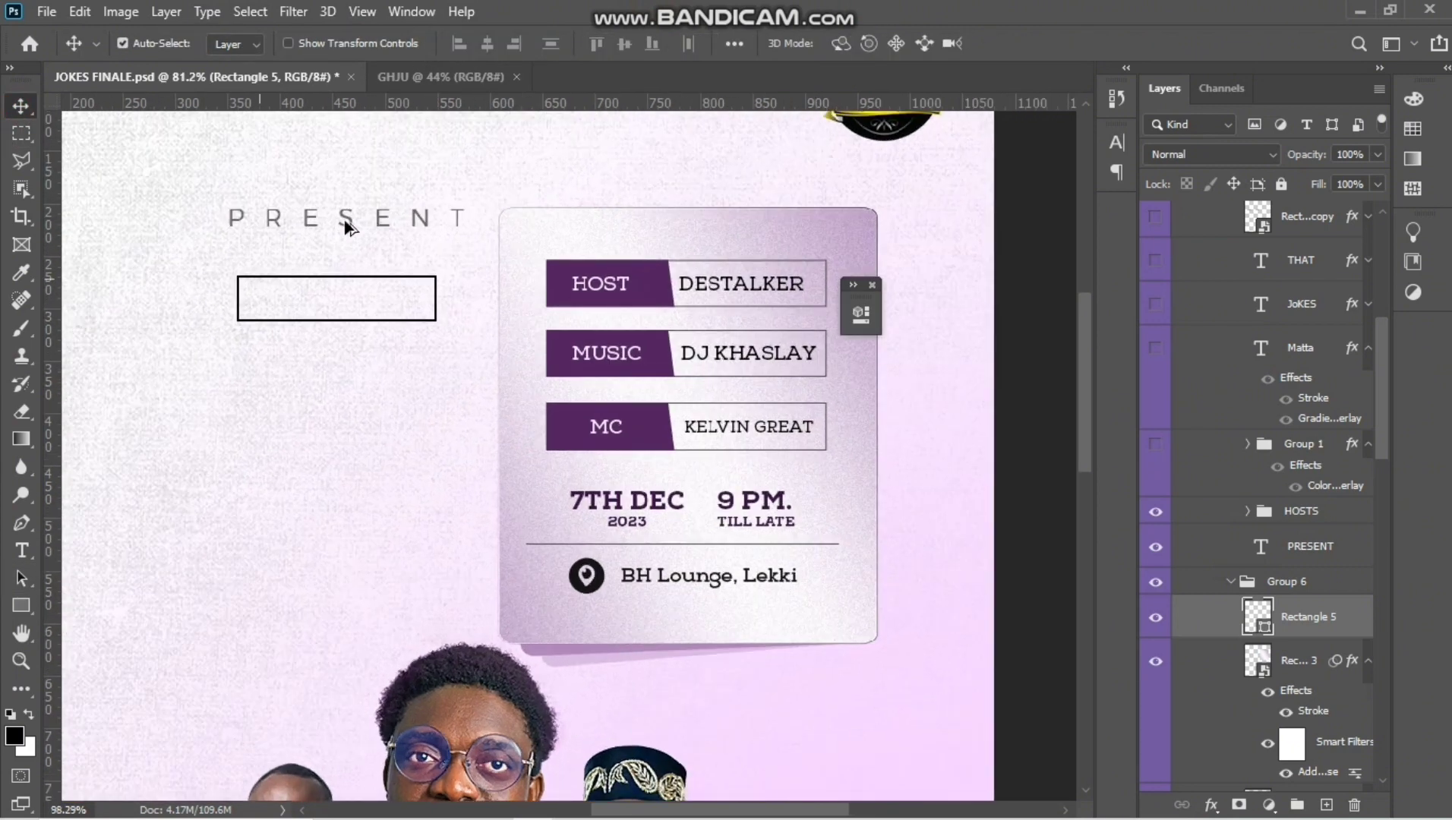
left_click(871, 285)
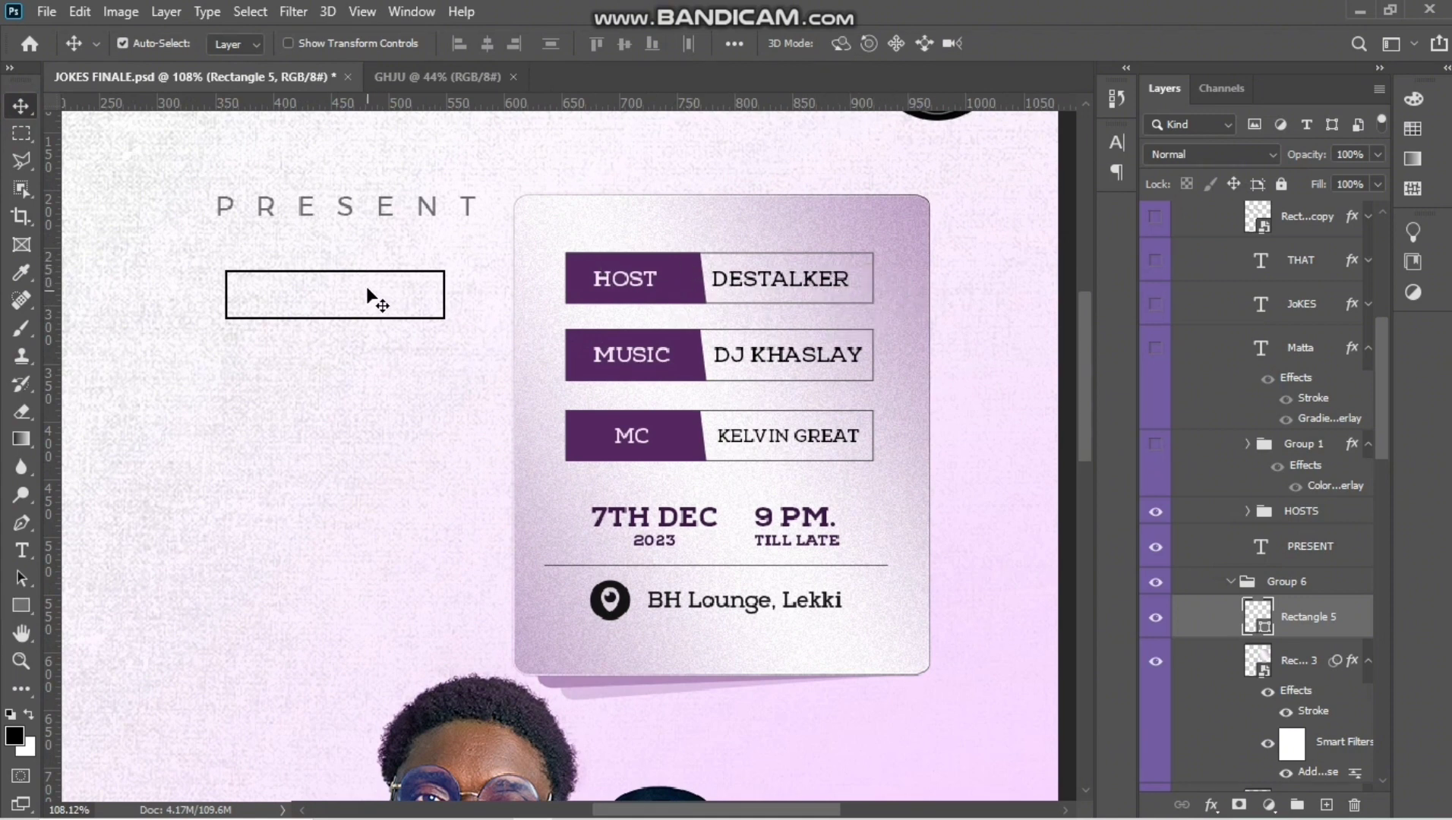
Step: Duplicate the outlined rectangle and narrow the copy from its right side to about 45% of its width
key("ctrl+t")
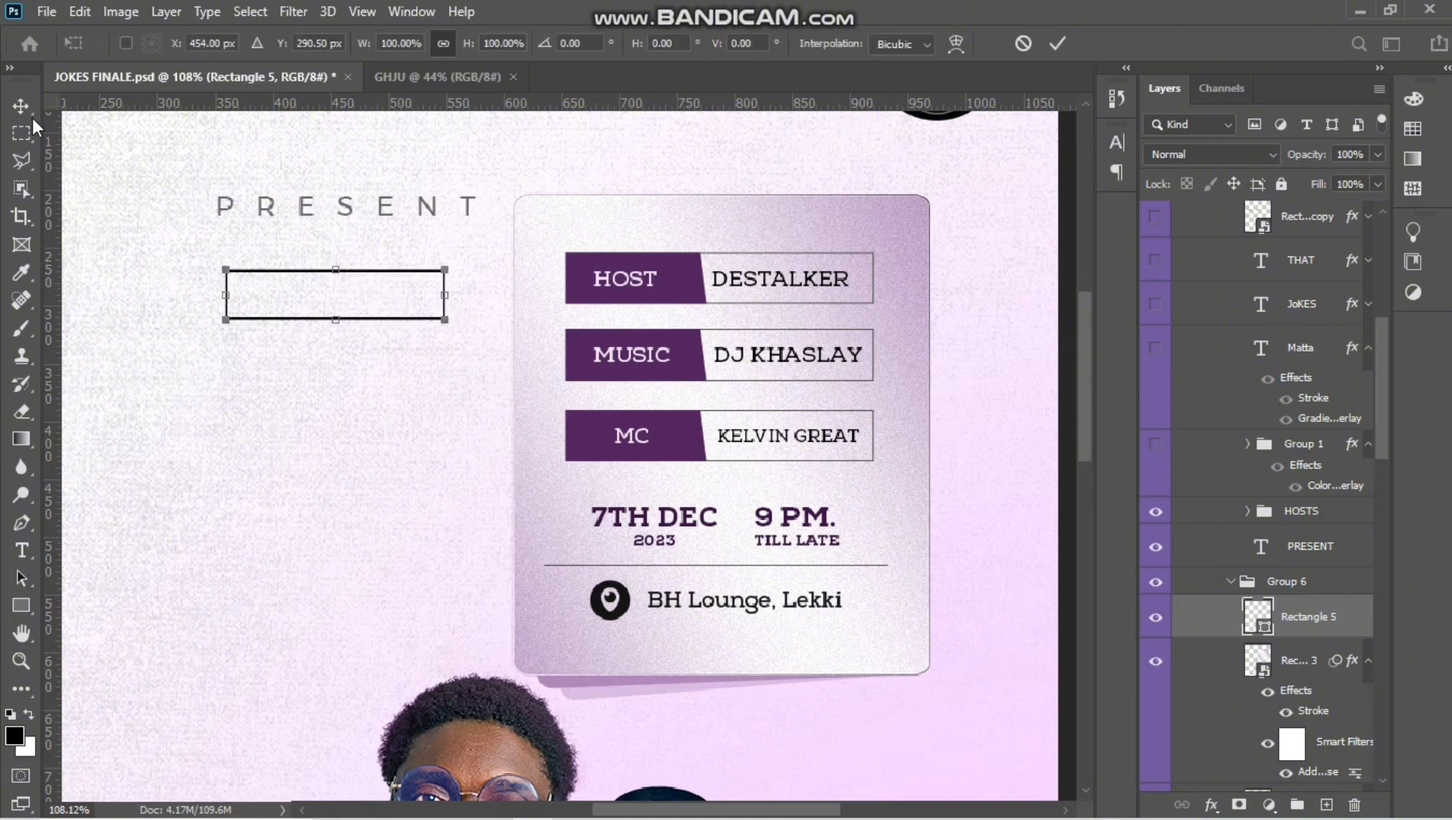
key("Return")
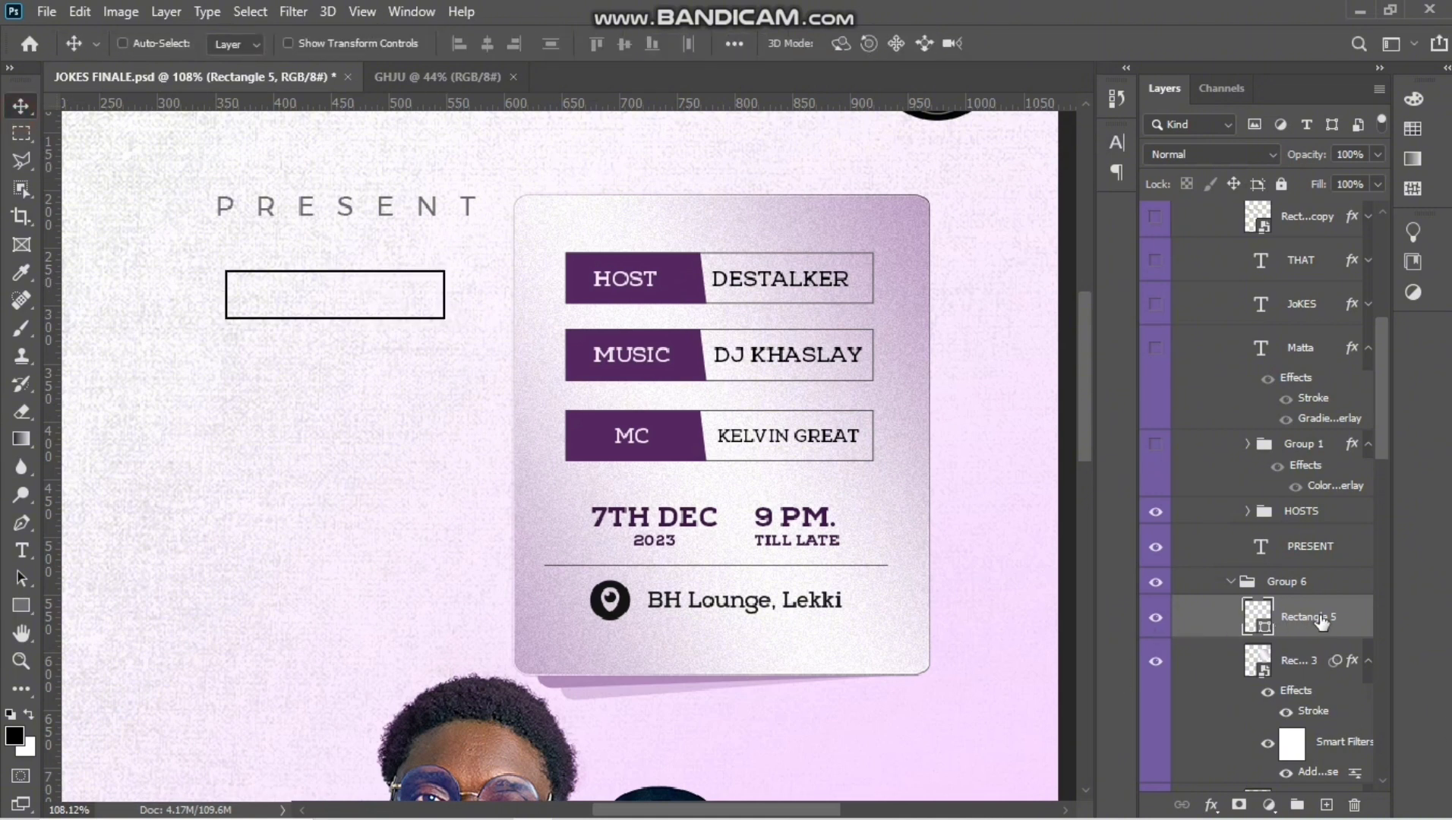
key("ctrl+j")
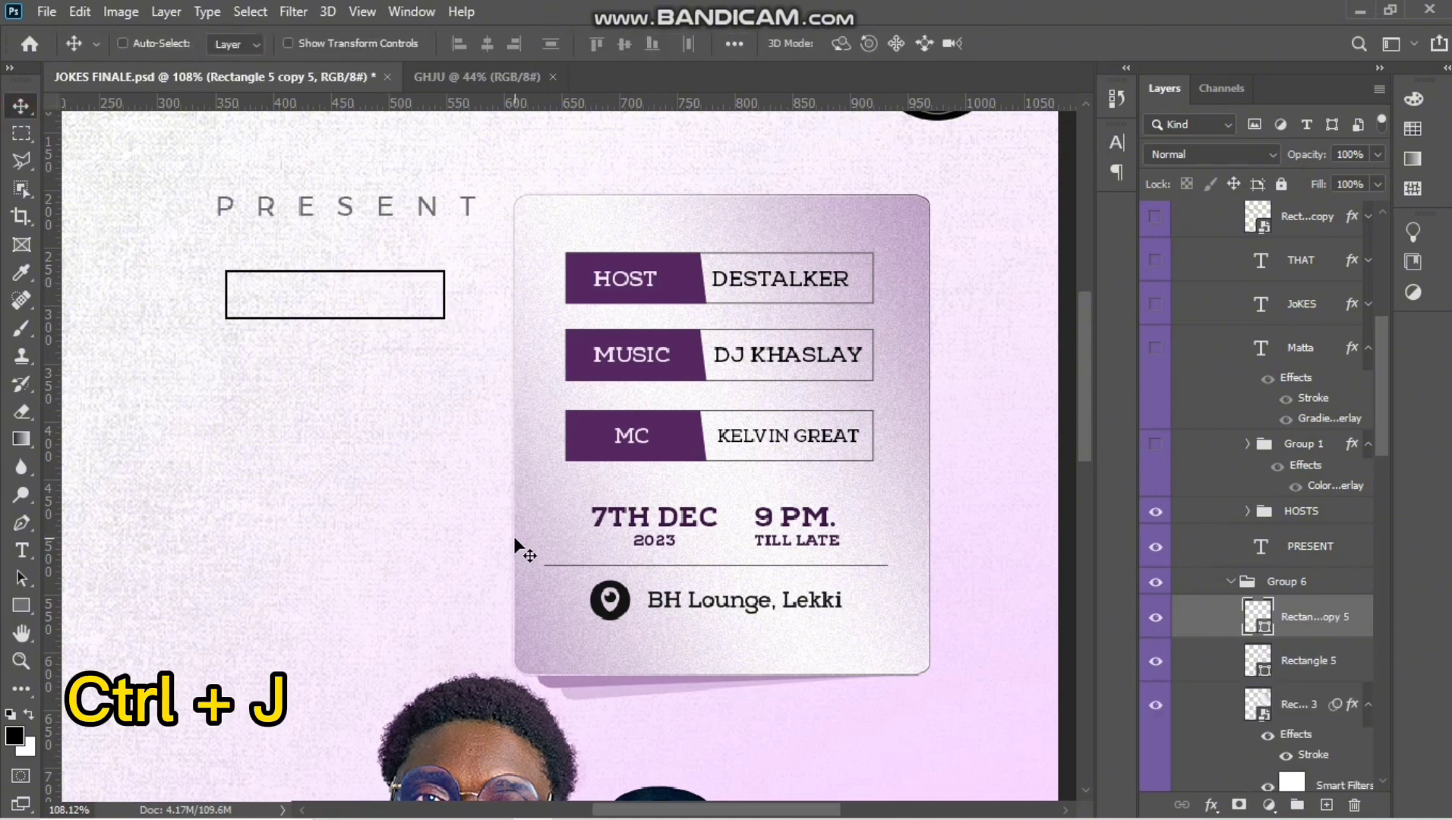
key("ctrl+t")
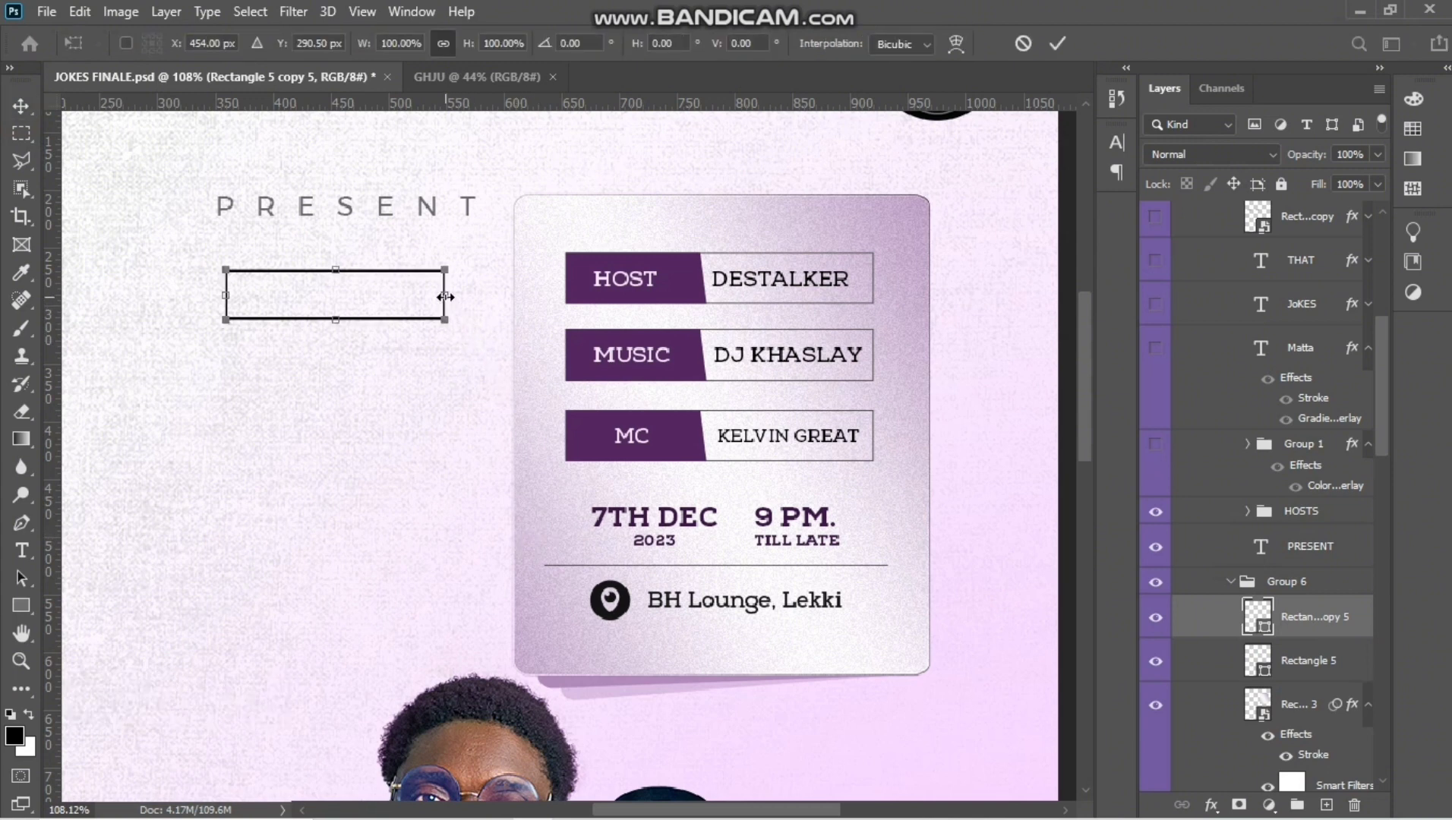
left_click_drag(446, 297, 342, 320)
key("ctrl+z")
Step: Slant the right edge of the narrowed copy by shifting only its upper corner inward along the box's top edge
left_click_drag(324, 271, 341, 271)
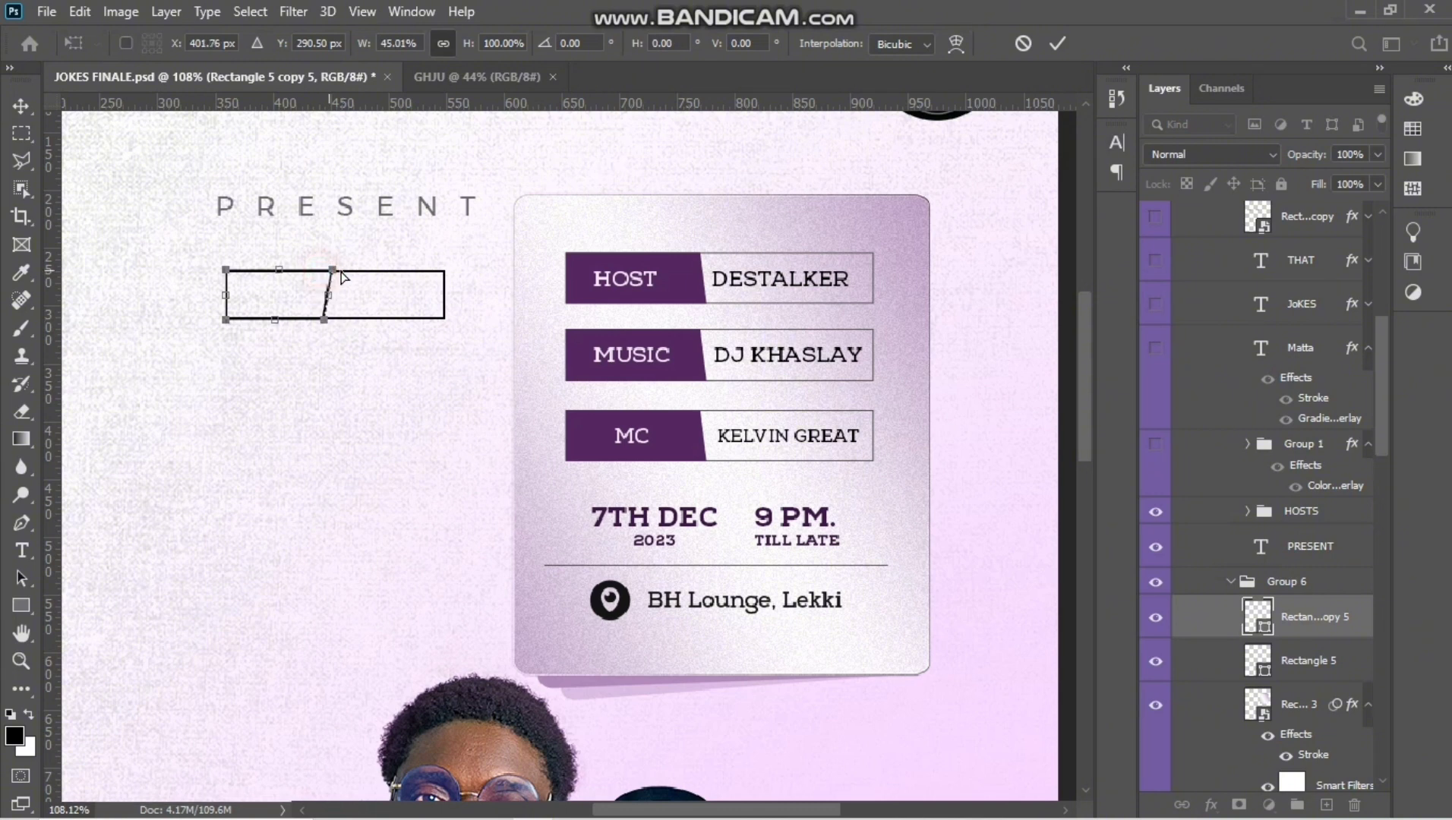
key("ctrl+z")
left_click_drag(324, 320, 367, 365)
key("ctrl+z")
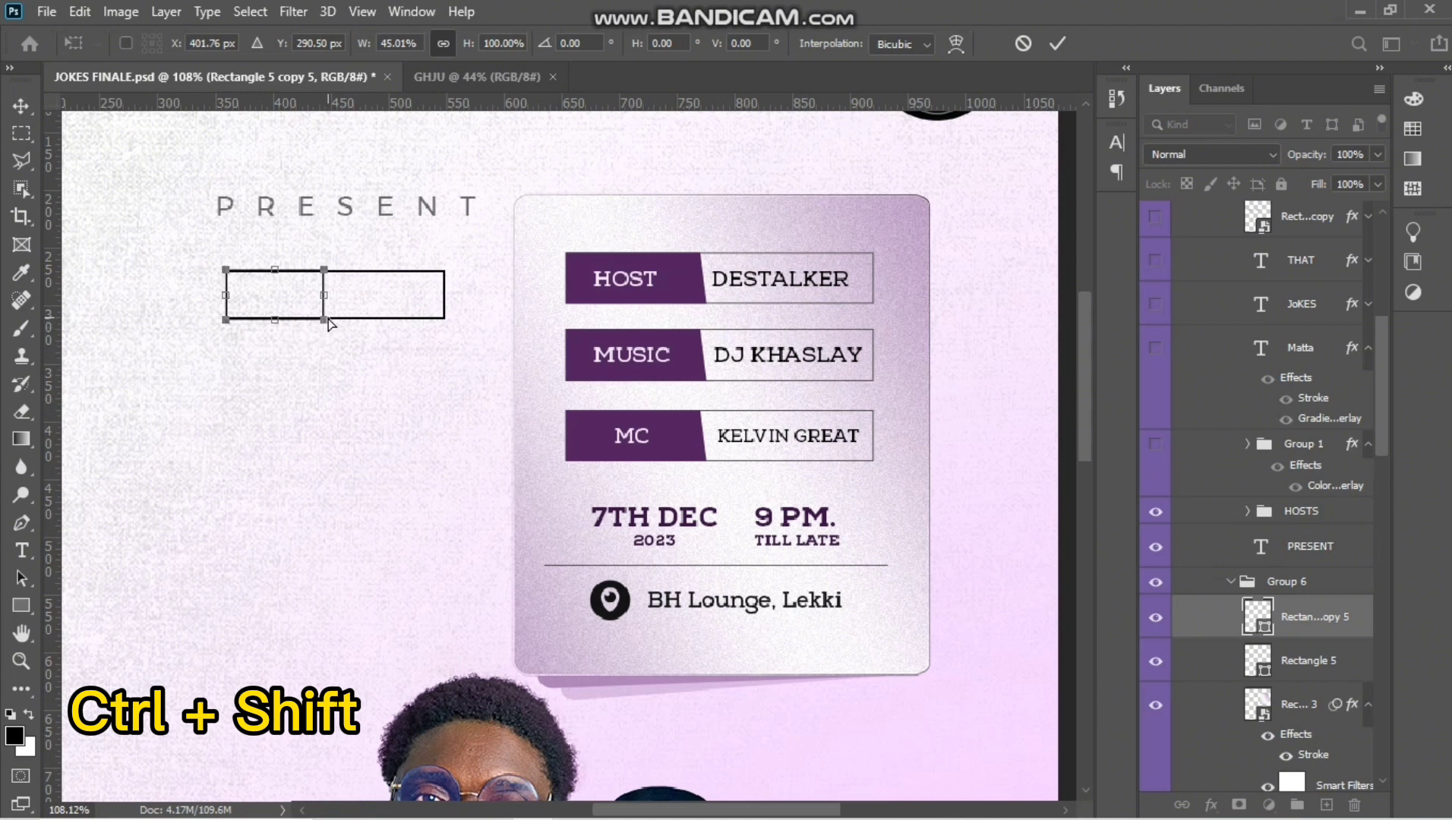
left_click_drag(324, 322, 346, 323)
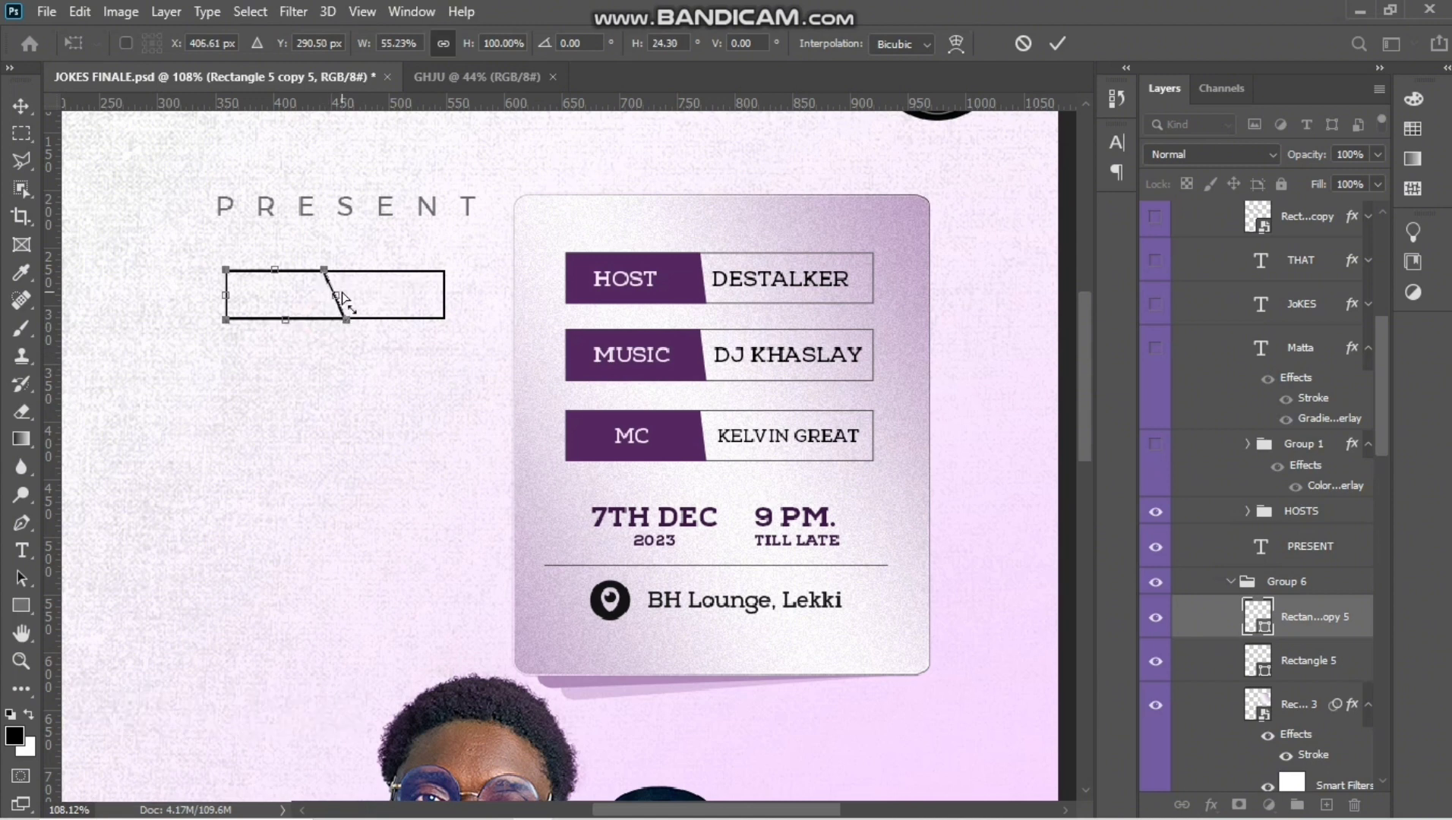
key("ctrl+z")
left_click_drag(324, 272, 303, 275)
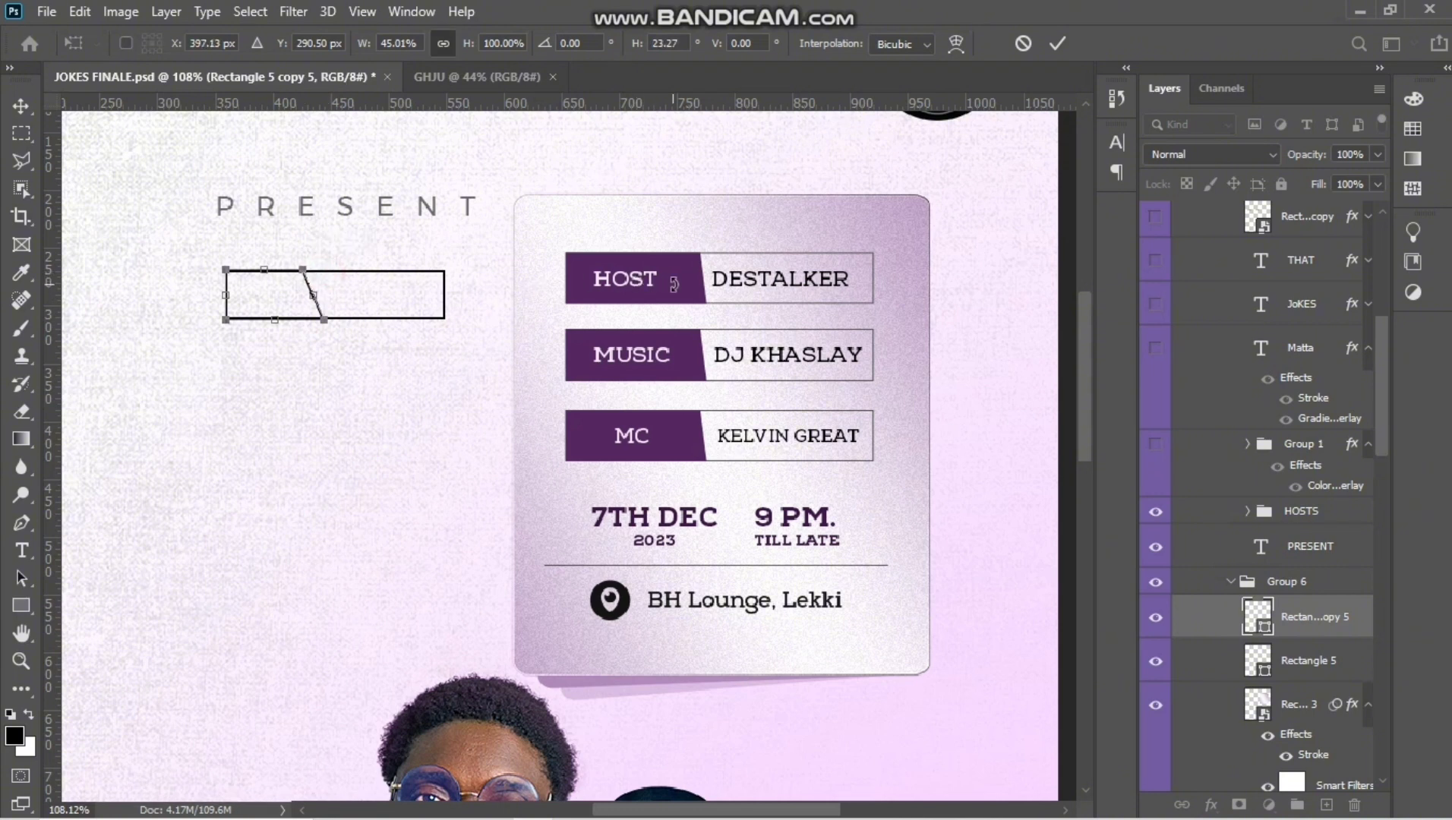
left_click(22, 108)
Step: Examine the slanted edge of the purple shape behind the HOST label and compare it with the outlined box
left_click(690, 284)
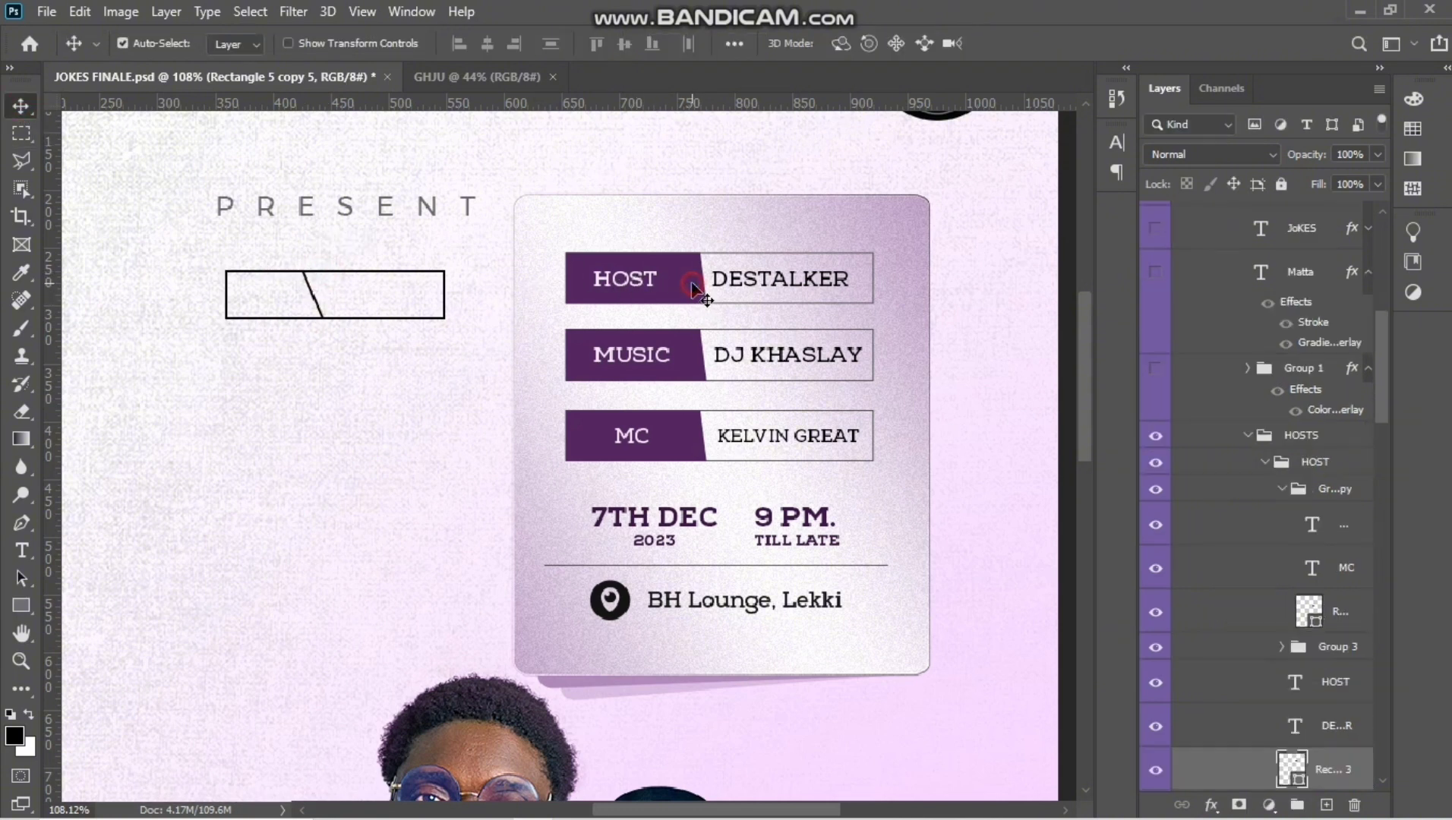
scroll(680, 262, "up", 1)
scroll(685, 269, "up", 4)
scroll(682, 267, "down", 3)
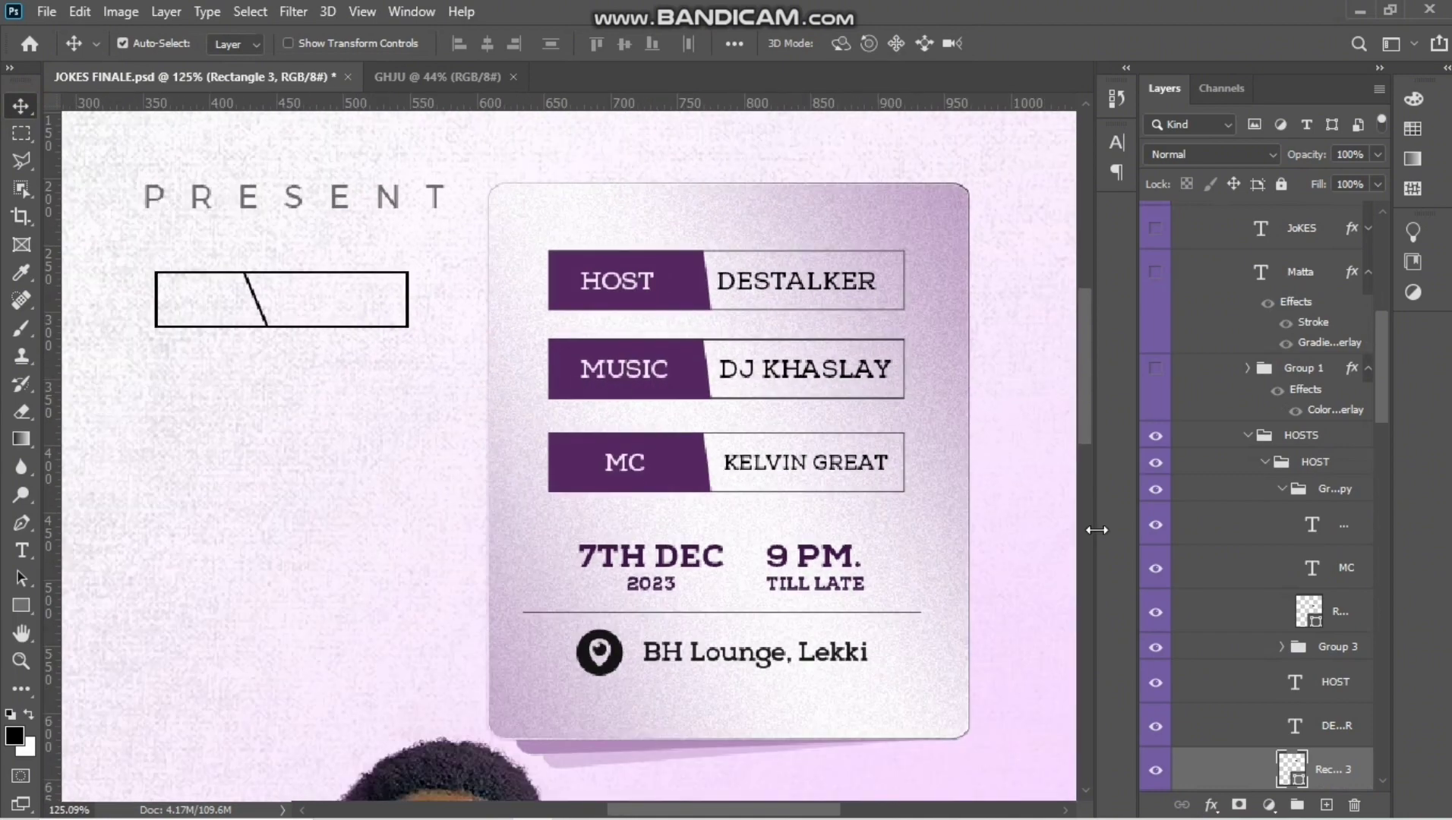
scroll(204, 421, "up", 3)
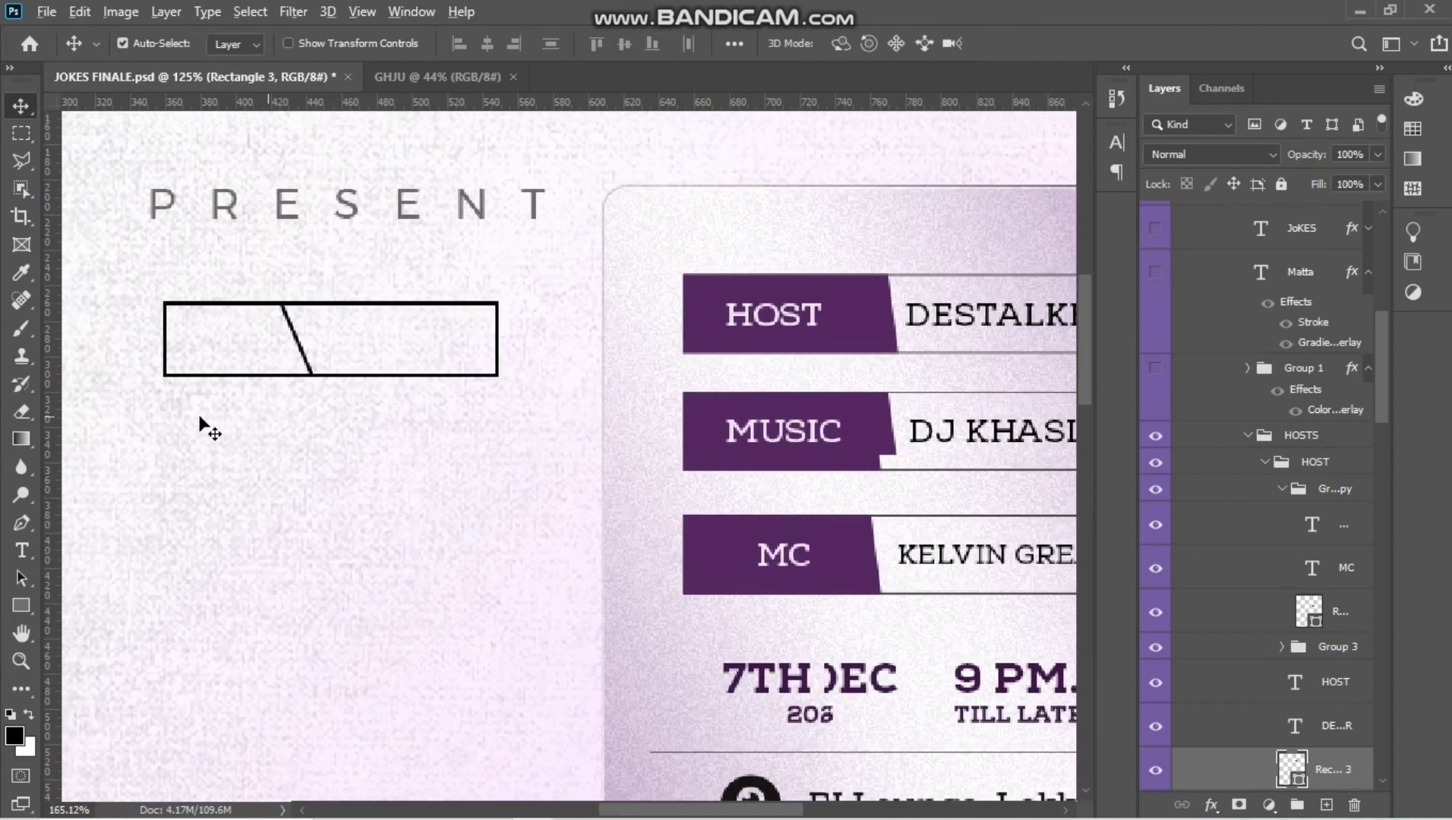
scroll(231, 423, "up", 4)
Step: Select the slanted copy inside the outlined box and fill it with magenta
left_click(430, 312)
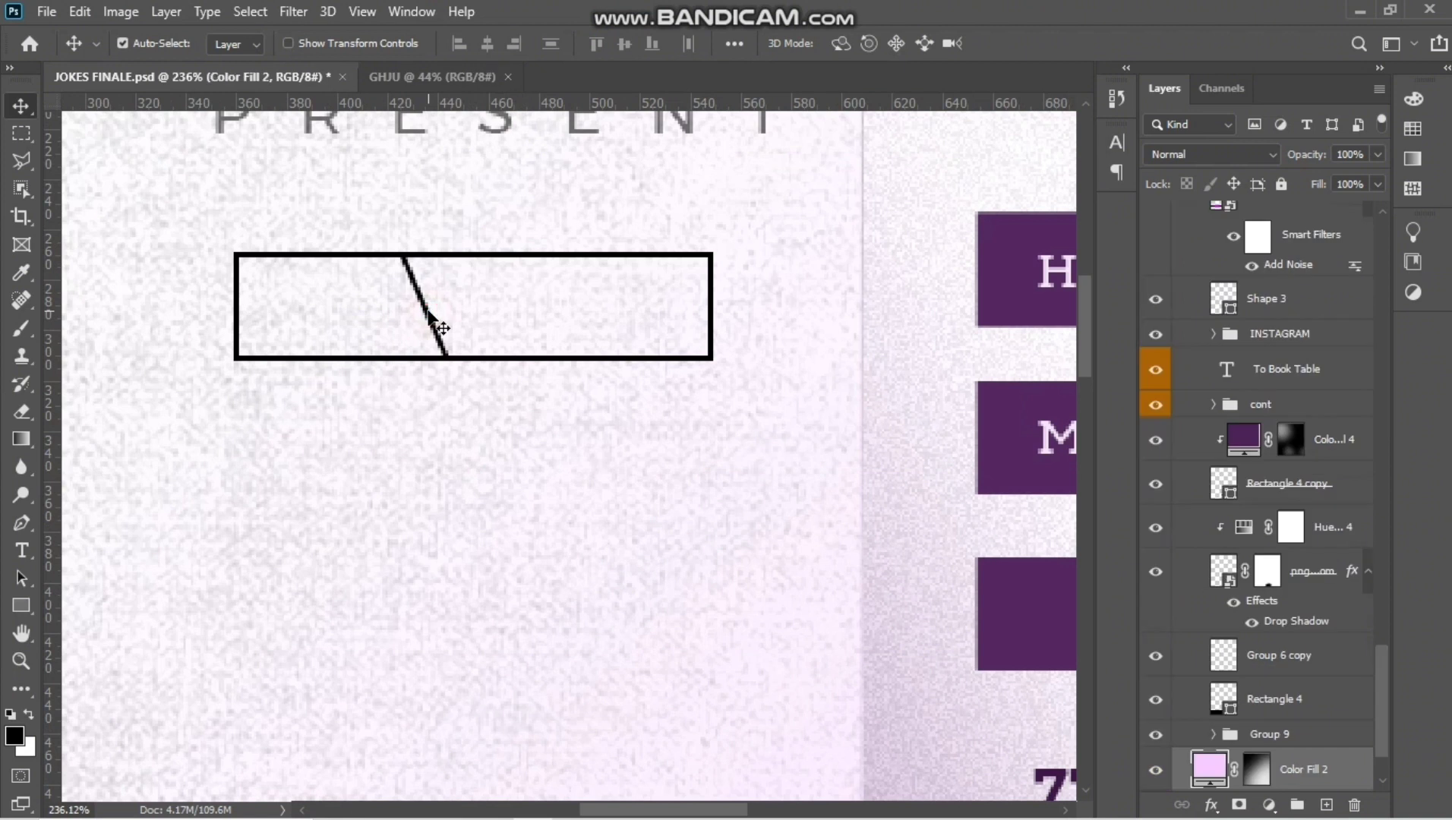
left_click(21, 579)
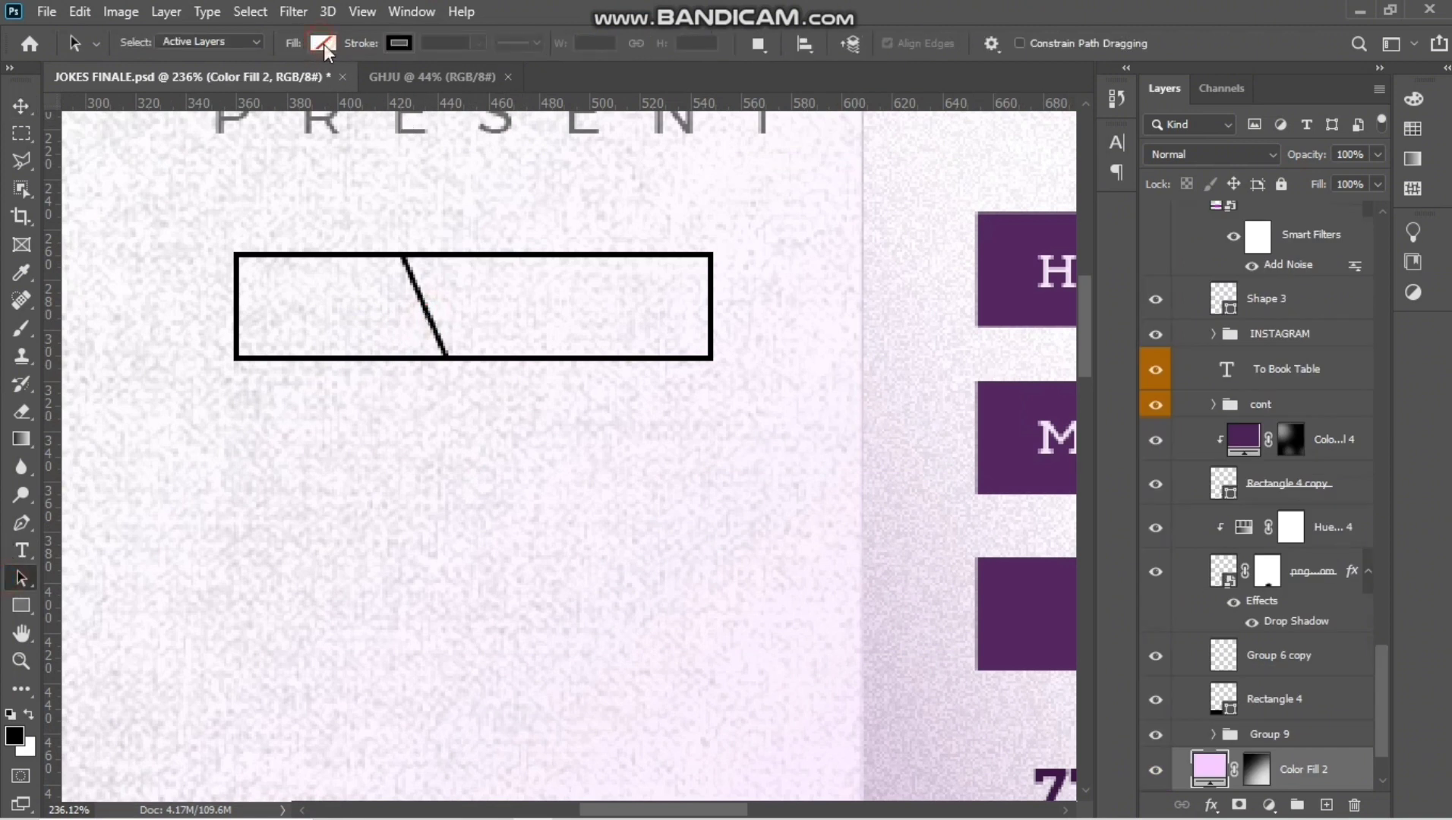
scroll(1287, 770, "down", 1)
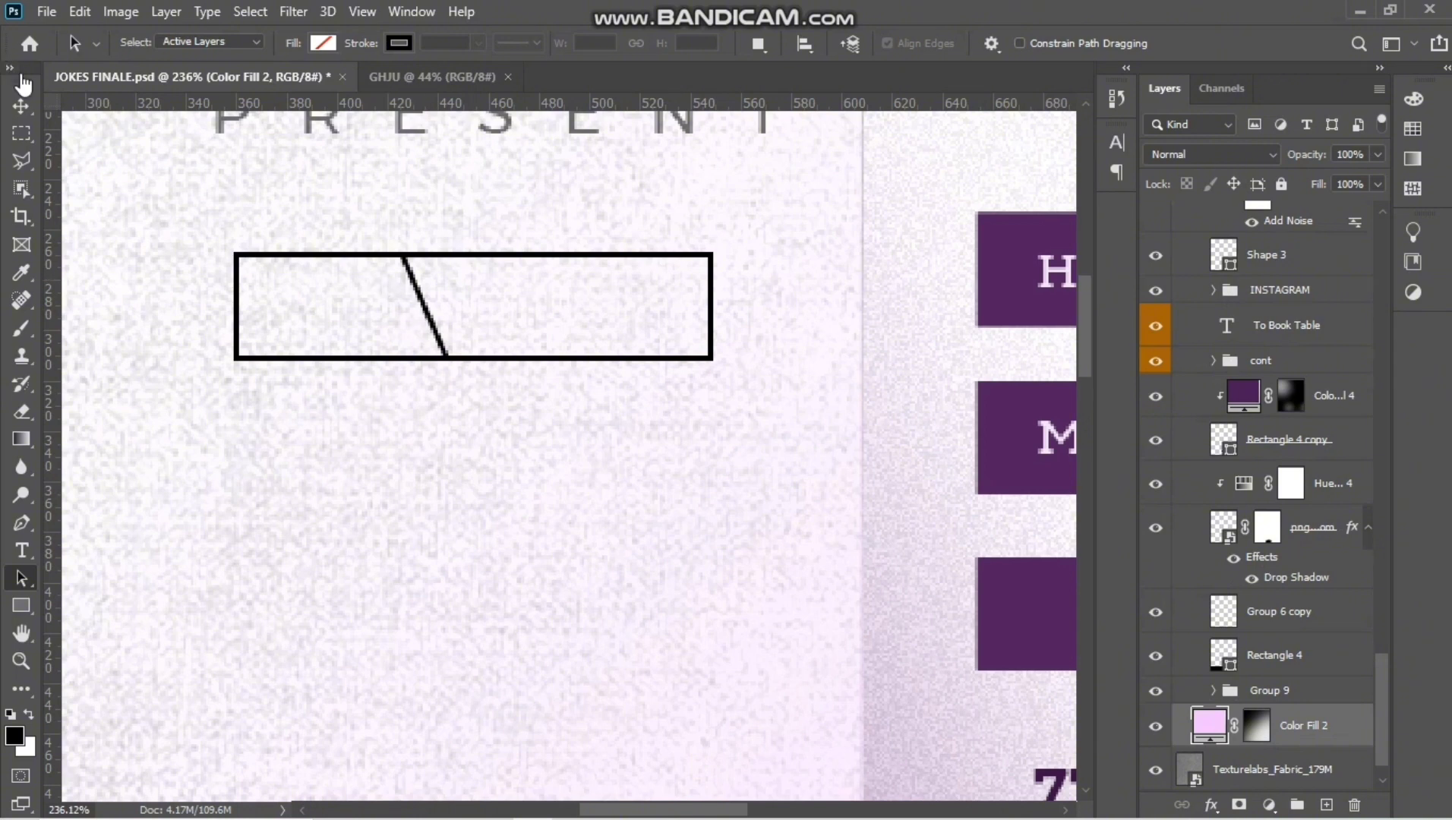
left_click(21, 106)
scroll(436, 350, "up", 3)
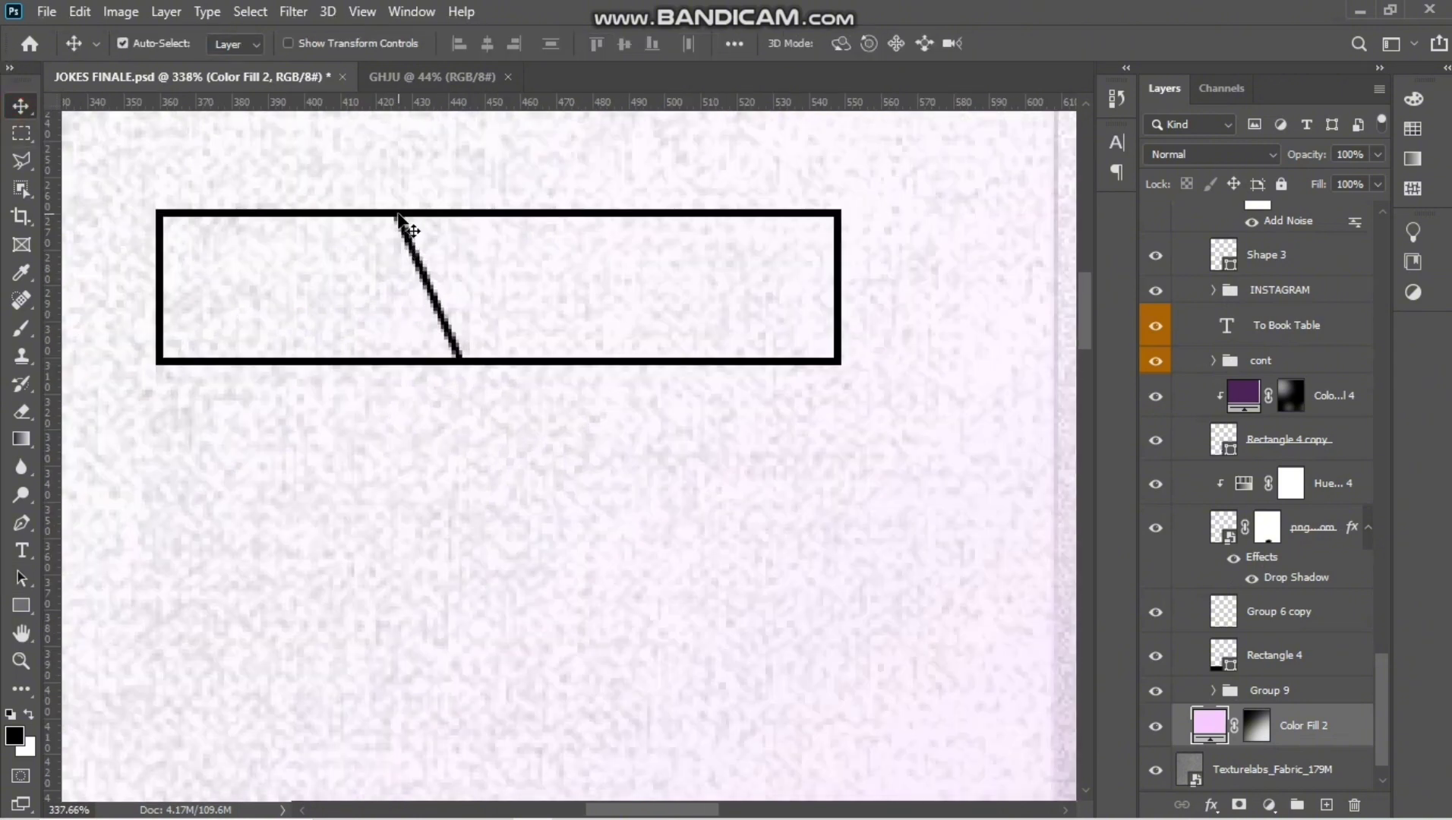
left_click(398, 215)
scroll(461, 380, "down", 4)
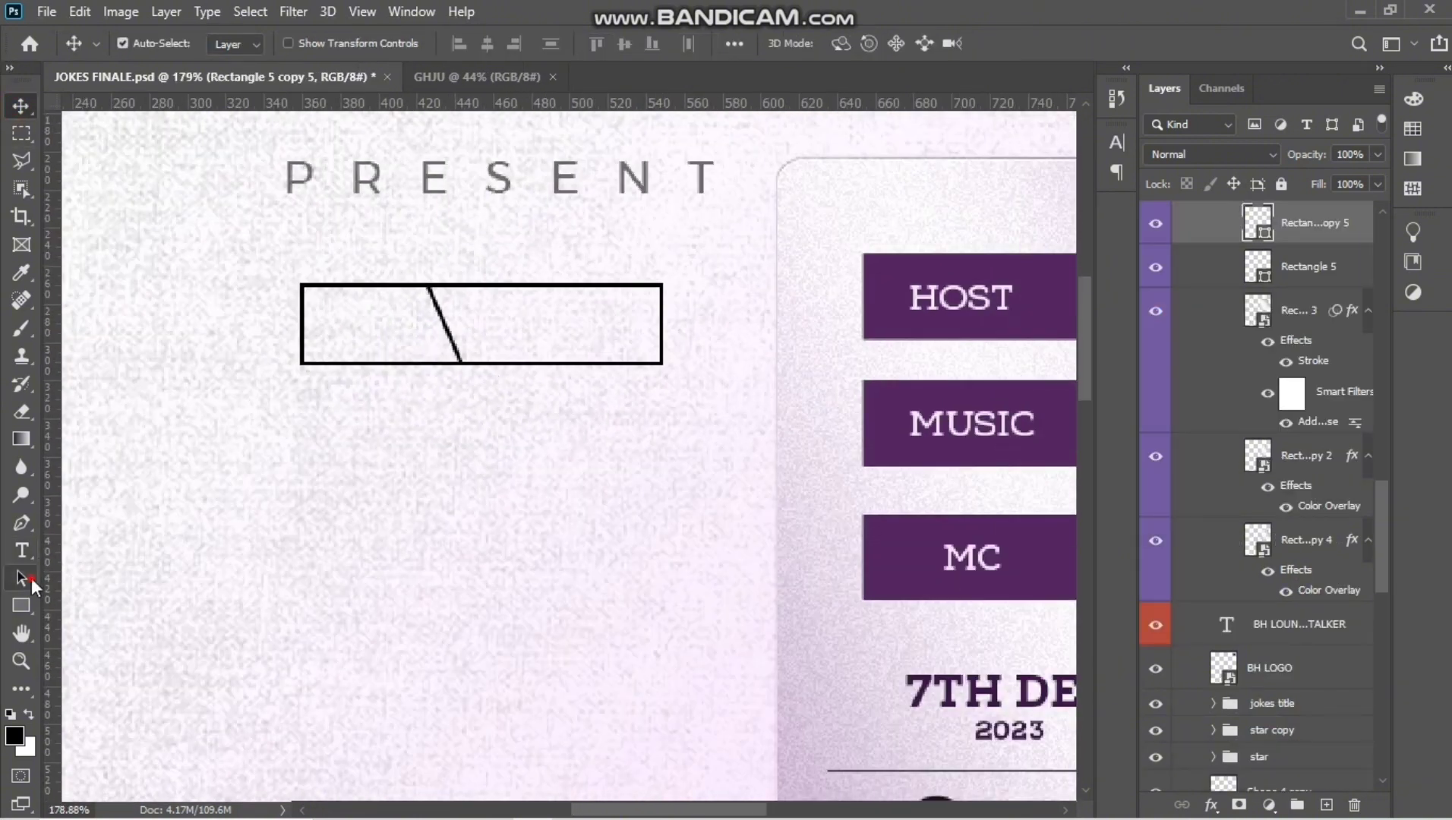
left_click(31, 582)
left_click(324, 43)
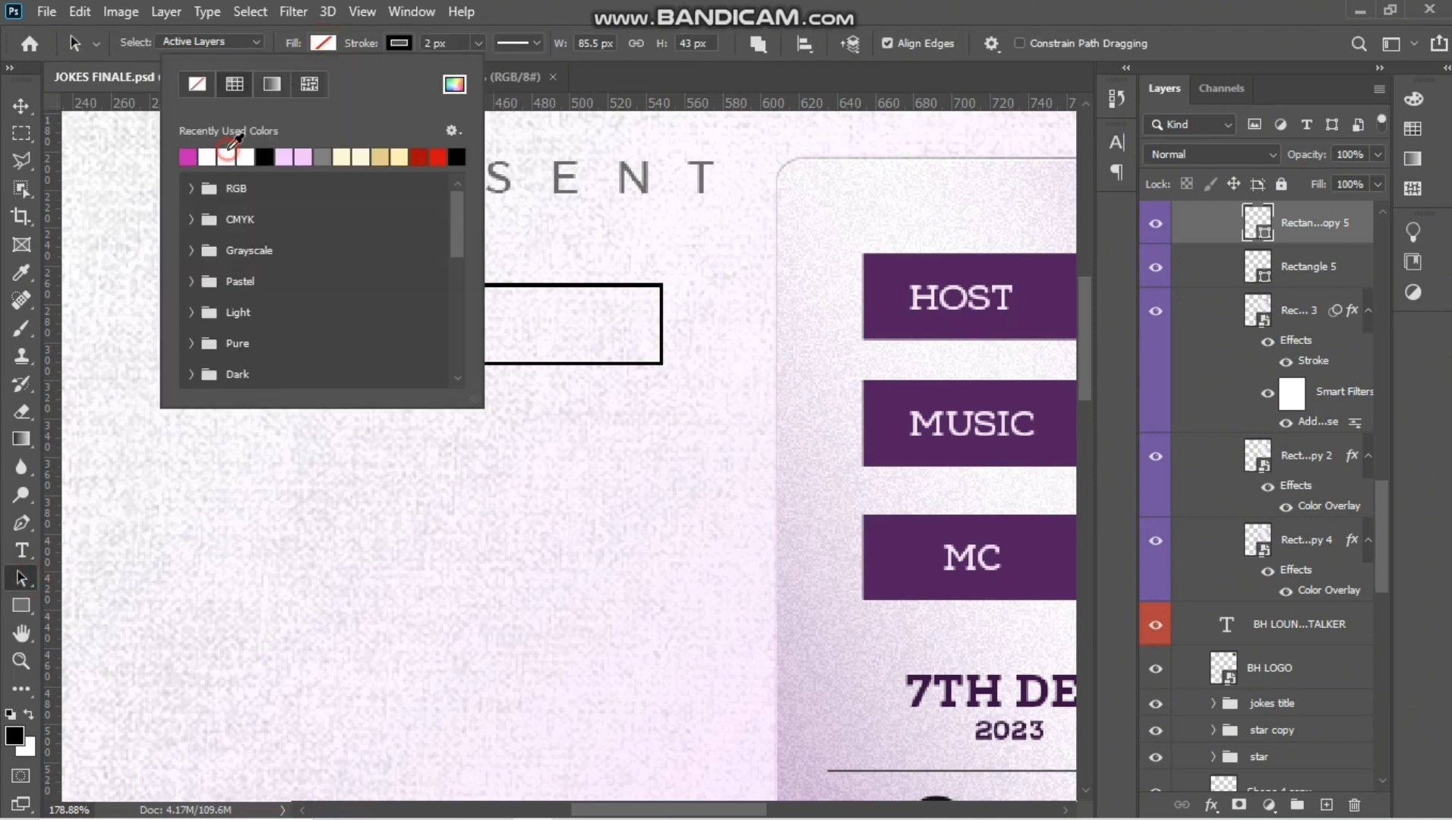
left_click(231, 149)
scroll(424, 220, "down", 3)
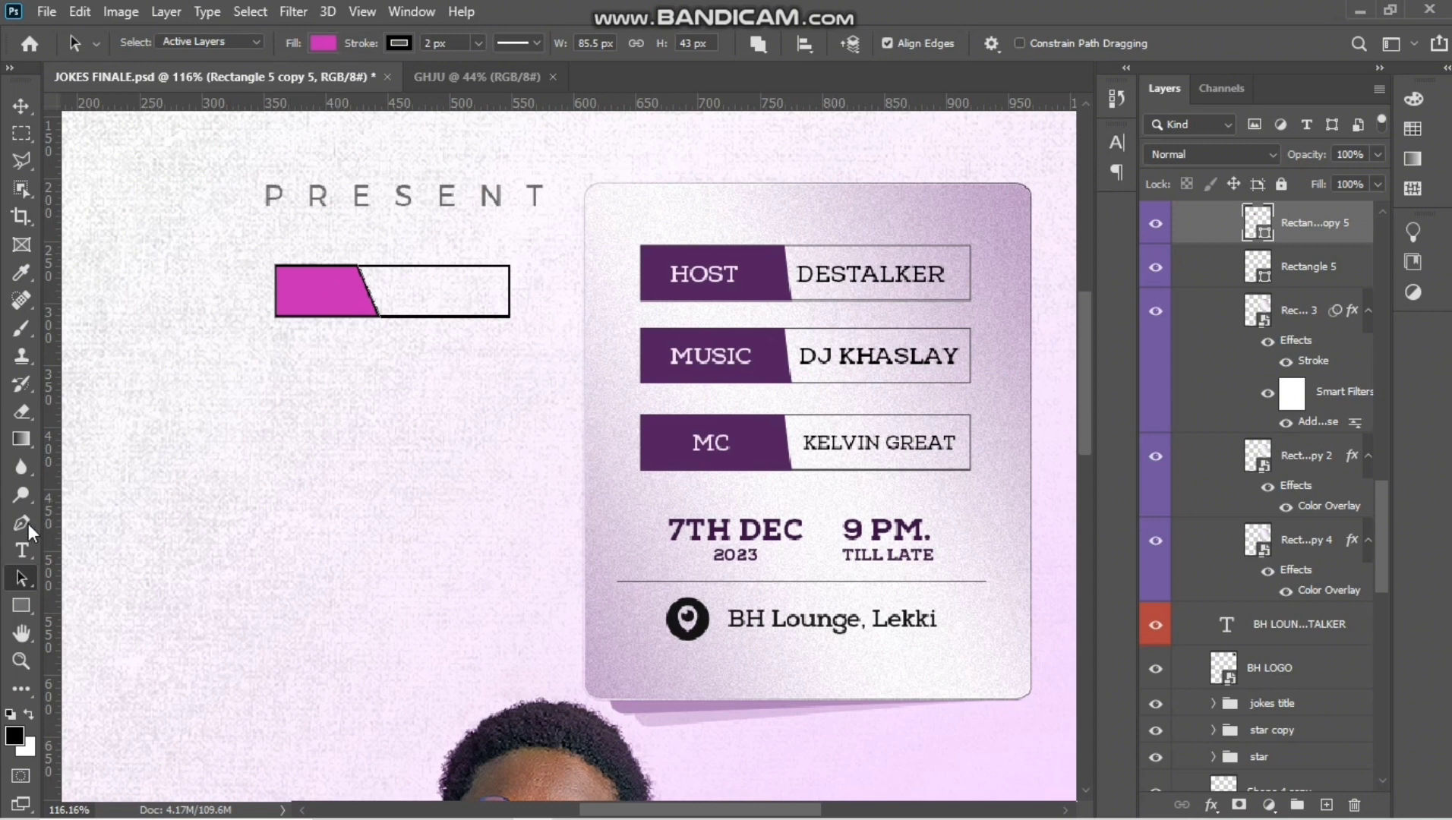
Step: Remove the black outline from the magenta slanted shape
left_click(23, 547)
left_click(23, 525)
left_click(22, 109)
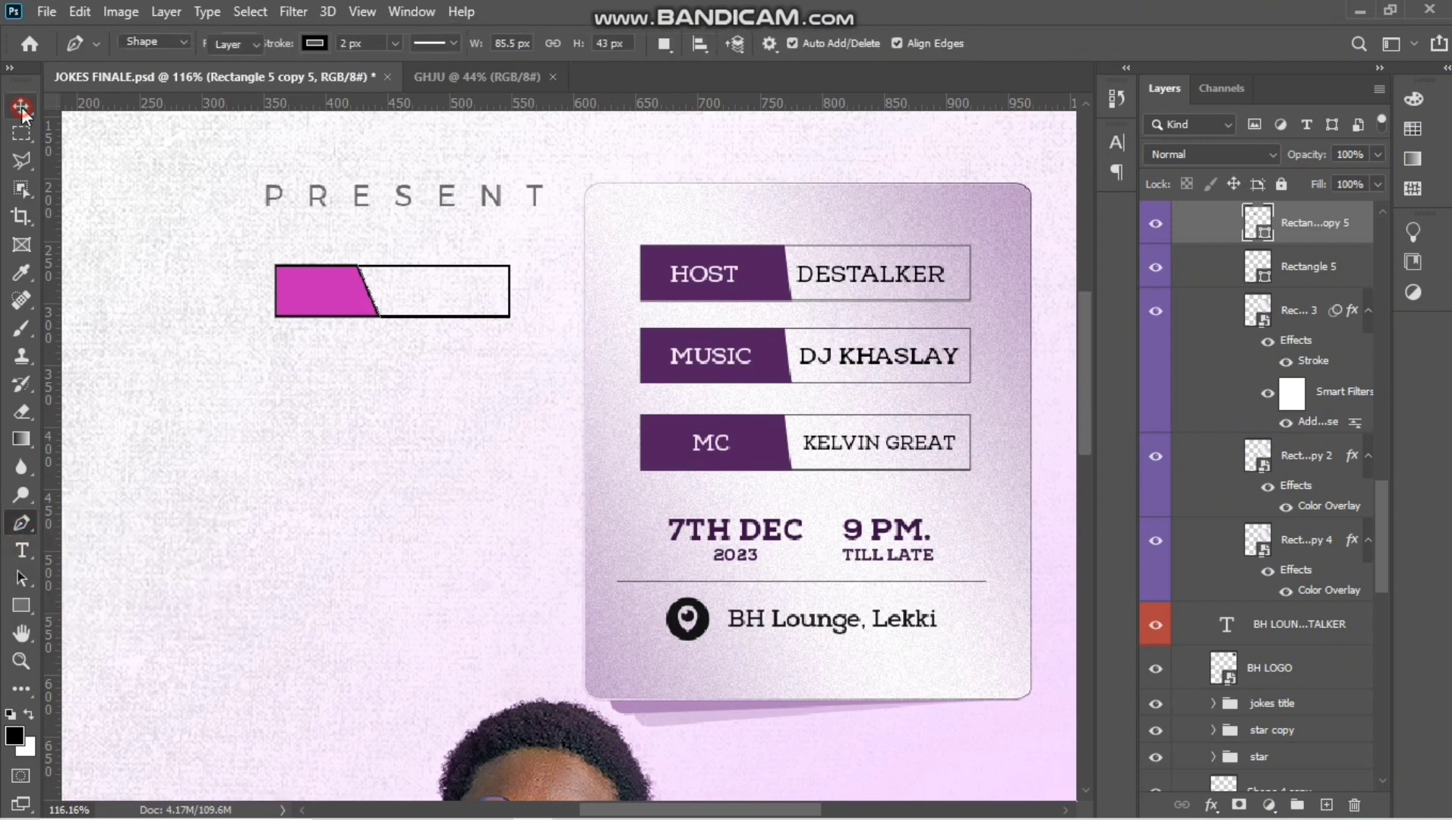
left_click(21, 578)
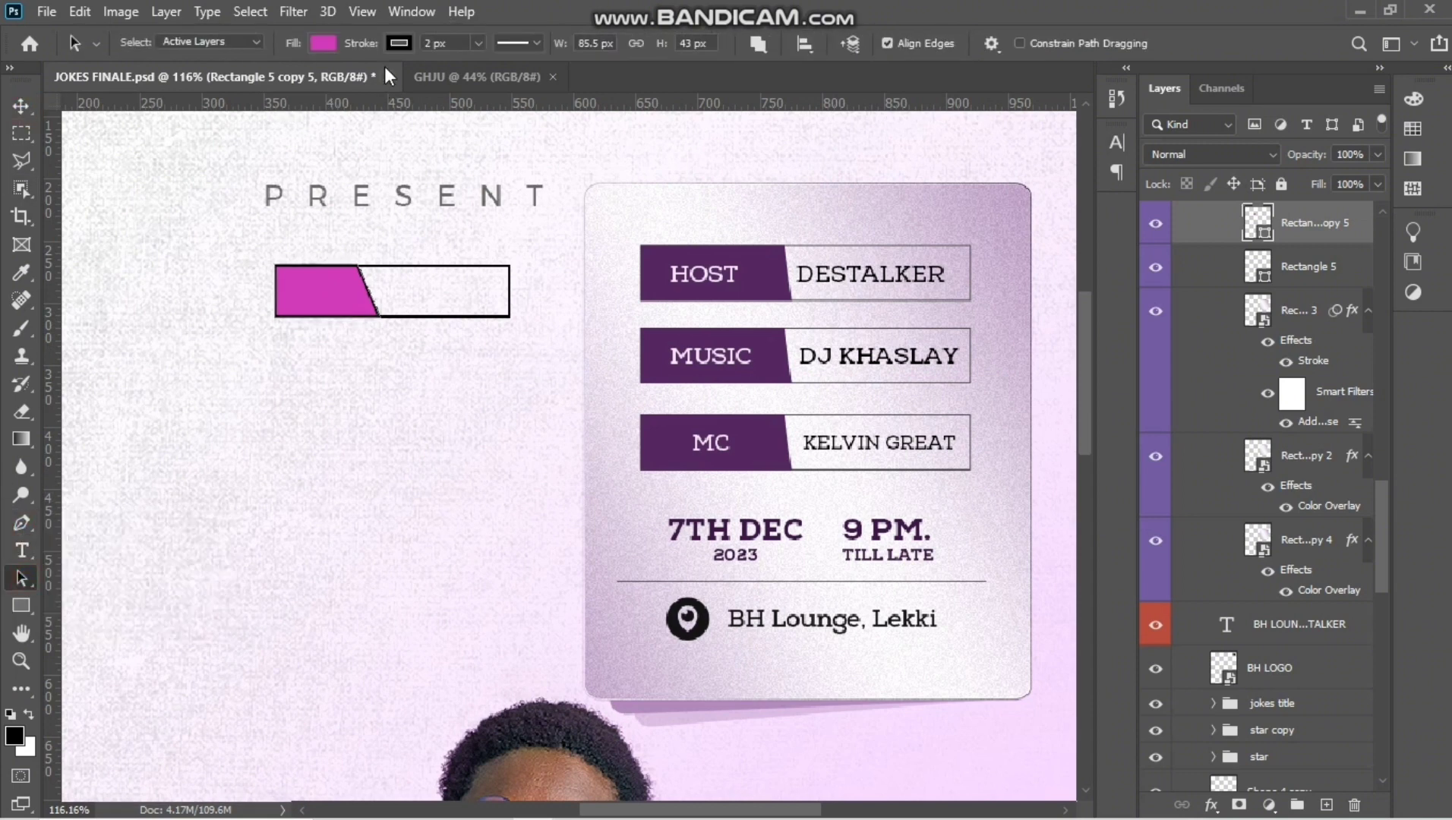
left_click(21, 106)
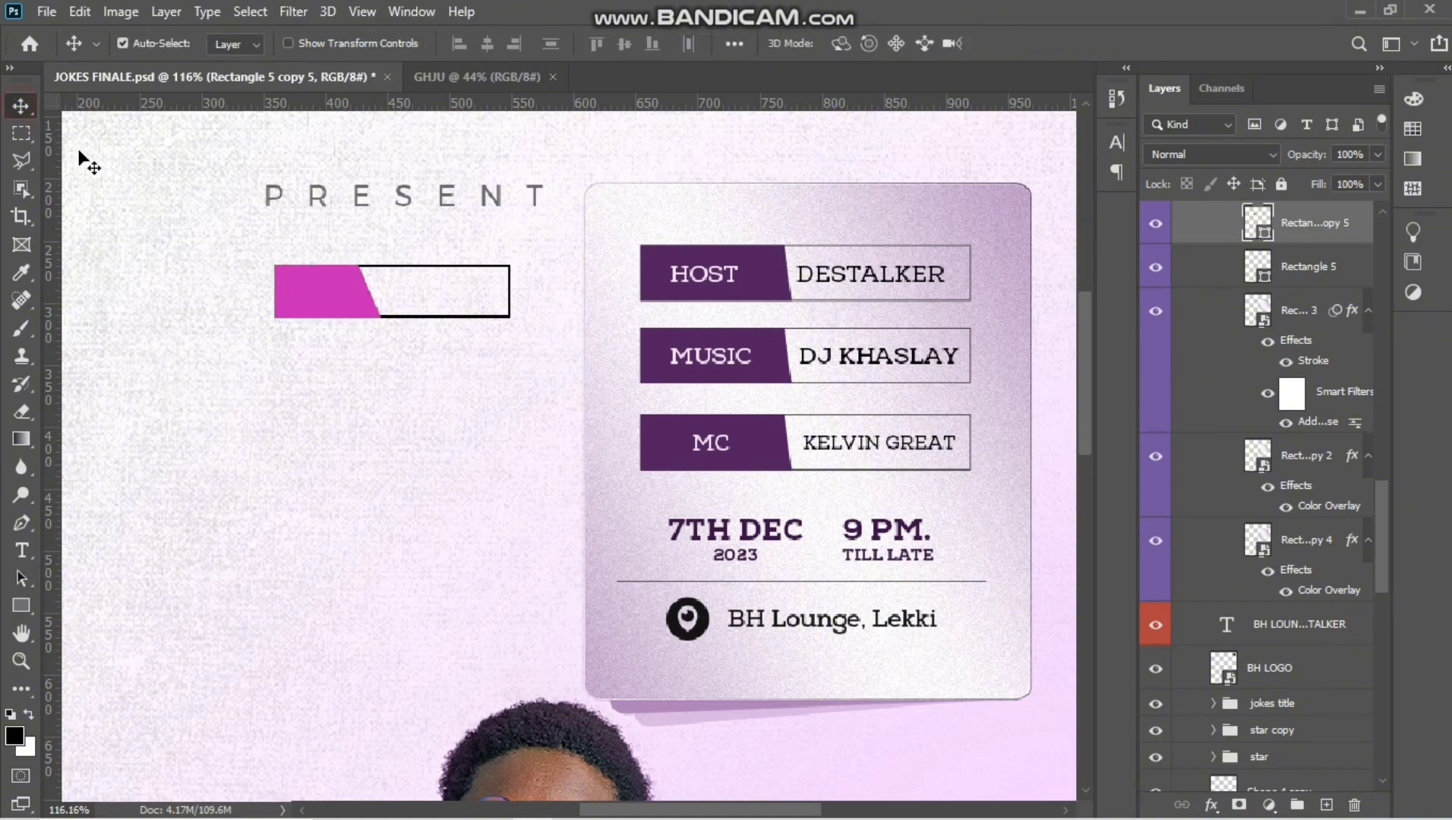
Step: Delete the magenta slanted shape and the outlined rectangle below the PRESENT text
scroll(502, 412, "down", 3)
scroll(502, 412, "down", 2)
scroll(503, 412, "up", 2)
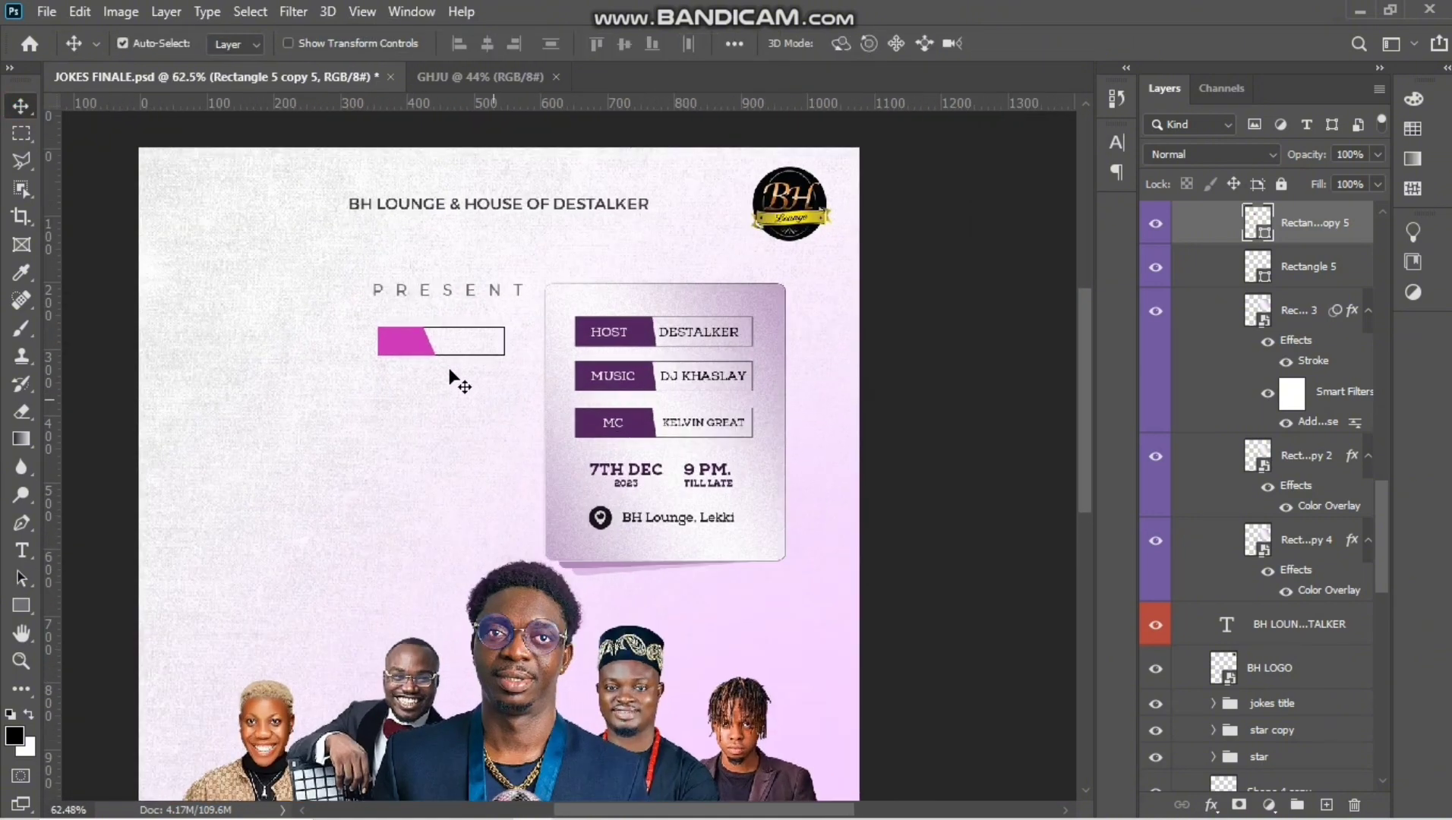
key("Delete")
key("Delete")
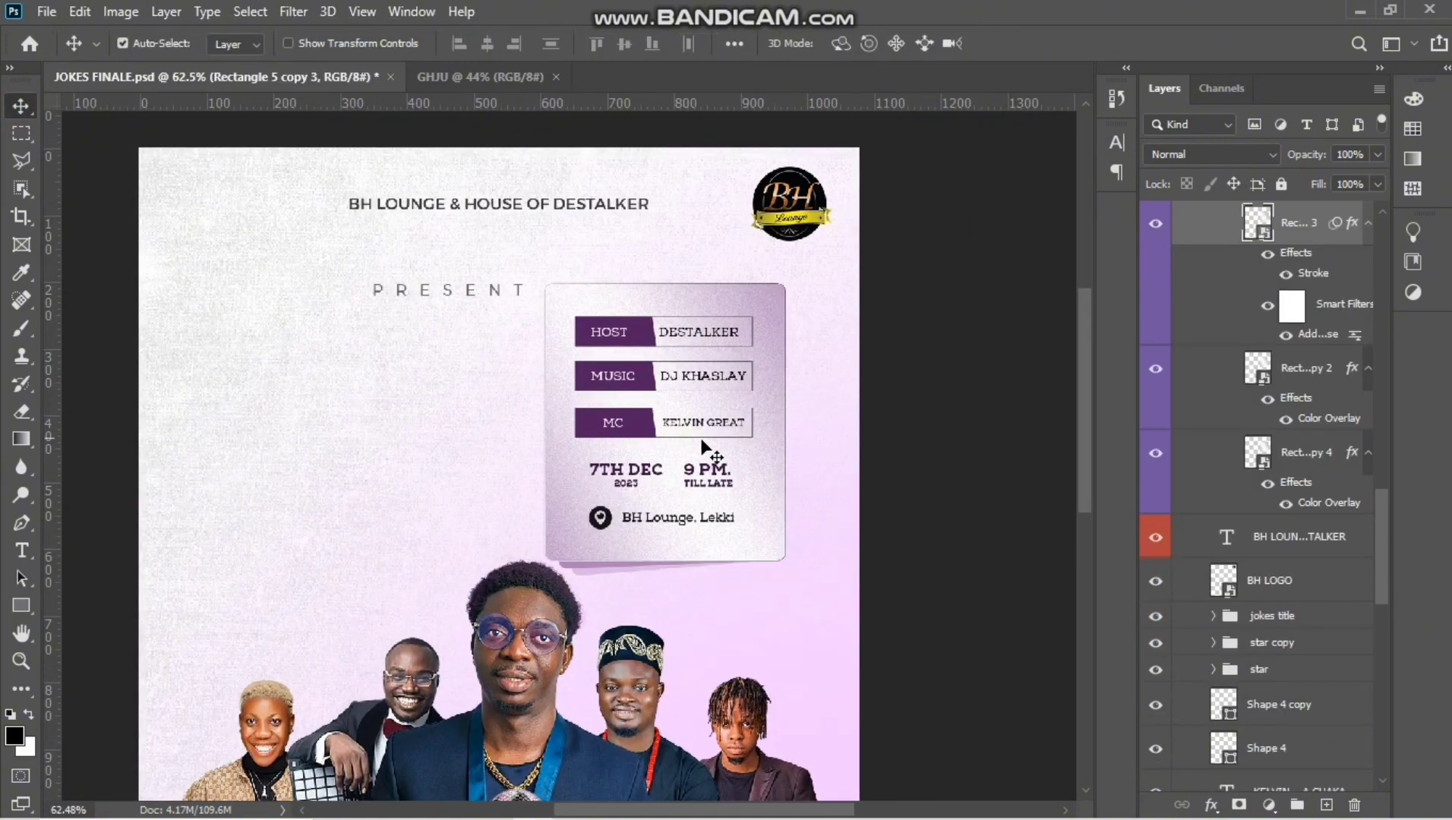
Step: Examine the font settings of the MUSIC label and the DJ's name beside it, leaving both texts as they are
scroll(718, 414, "up", 3)
scroll(617, 416, "up", 4)
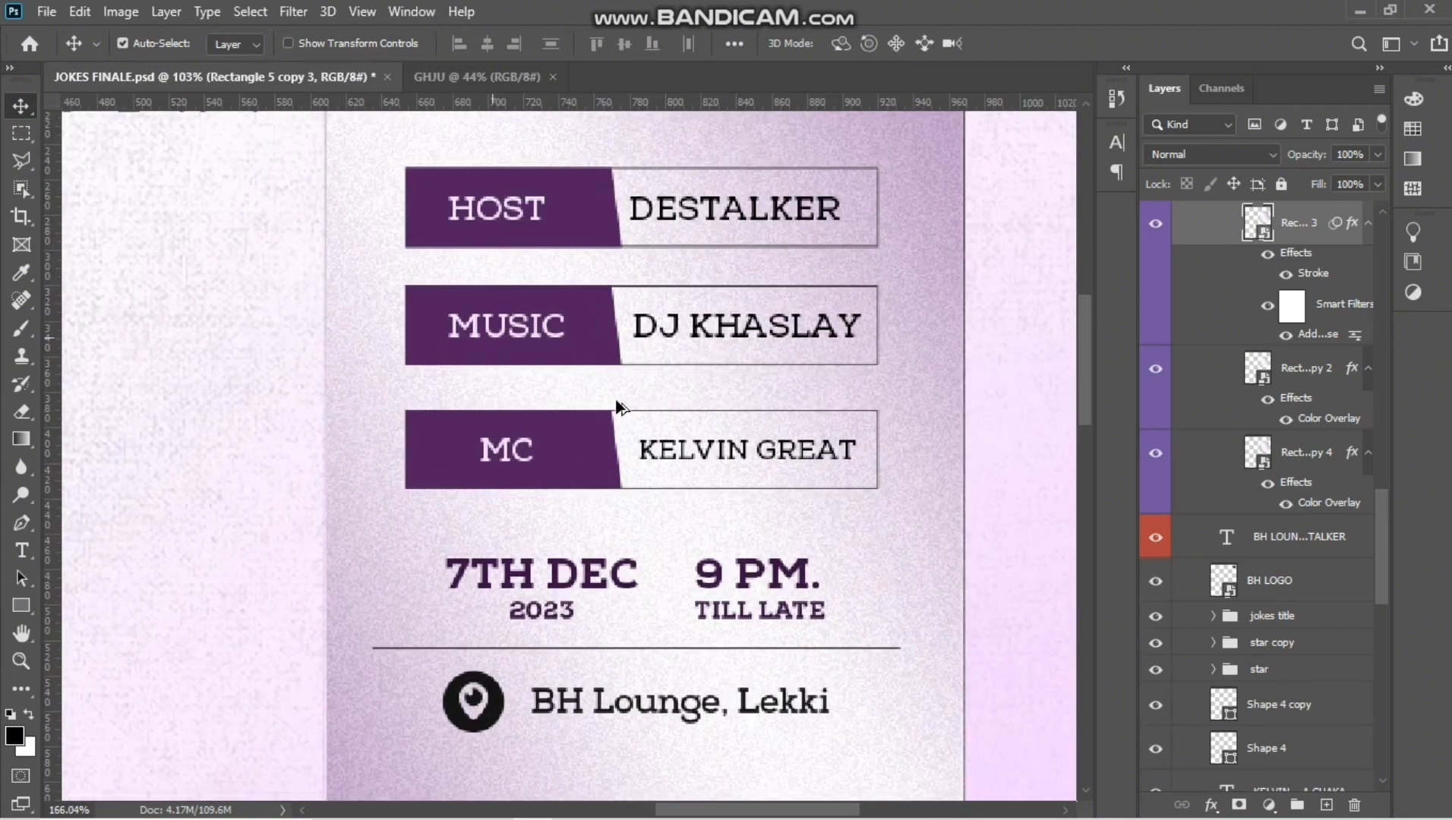
left_click(21, 550)
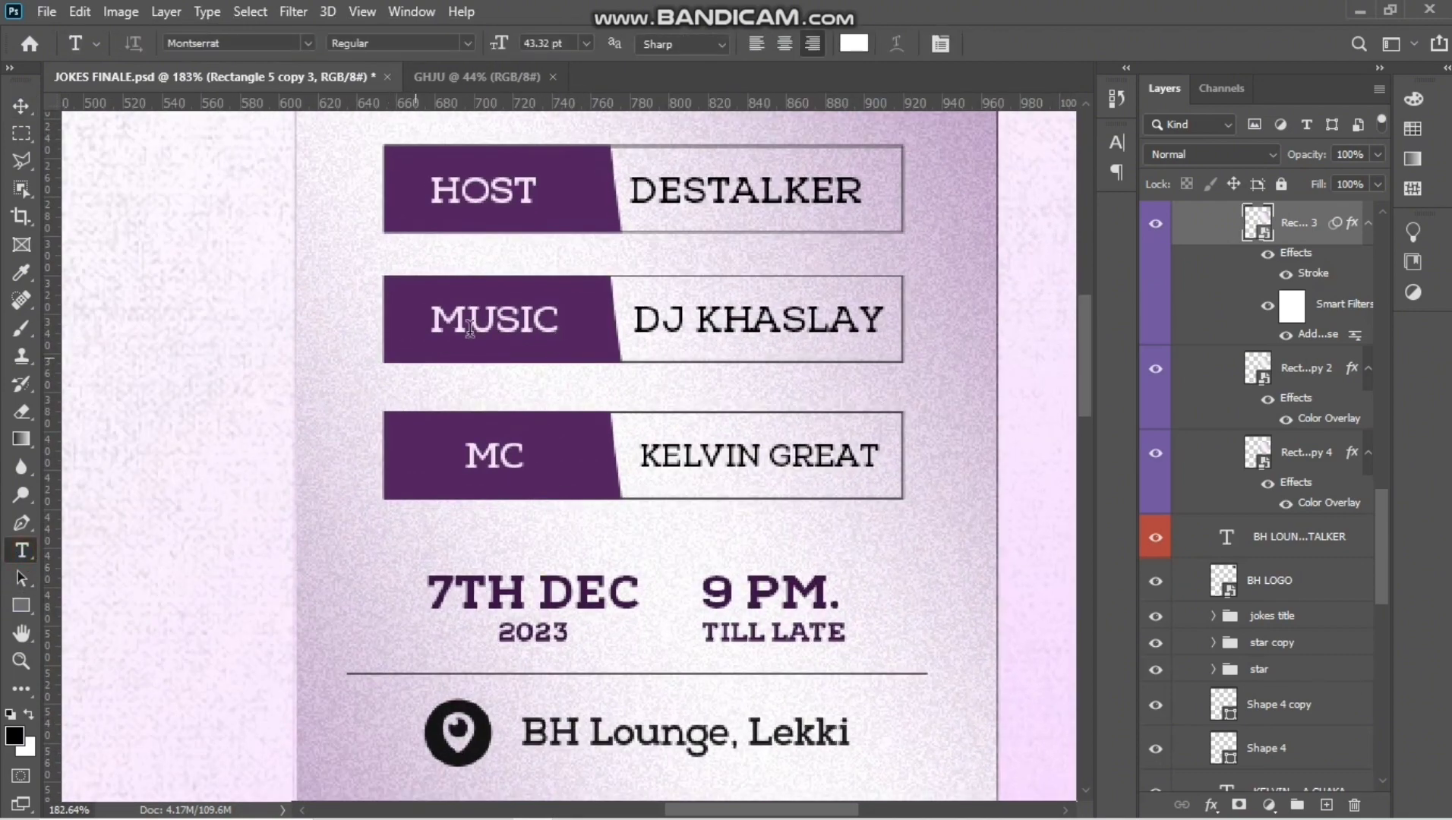
left_click(486, 325)
double_click(486, 328)
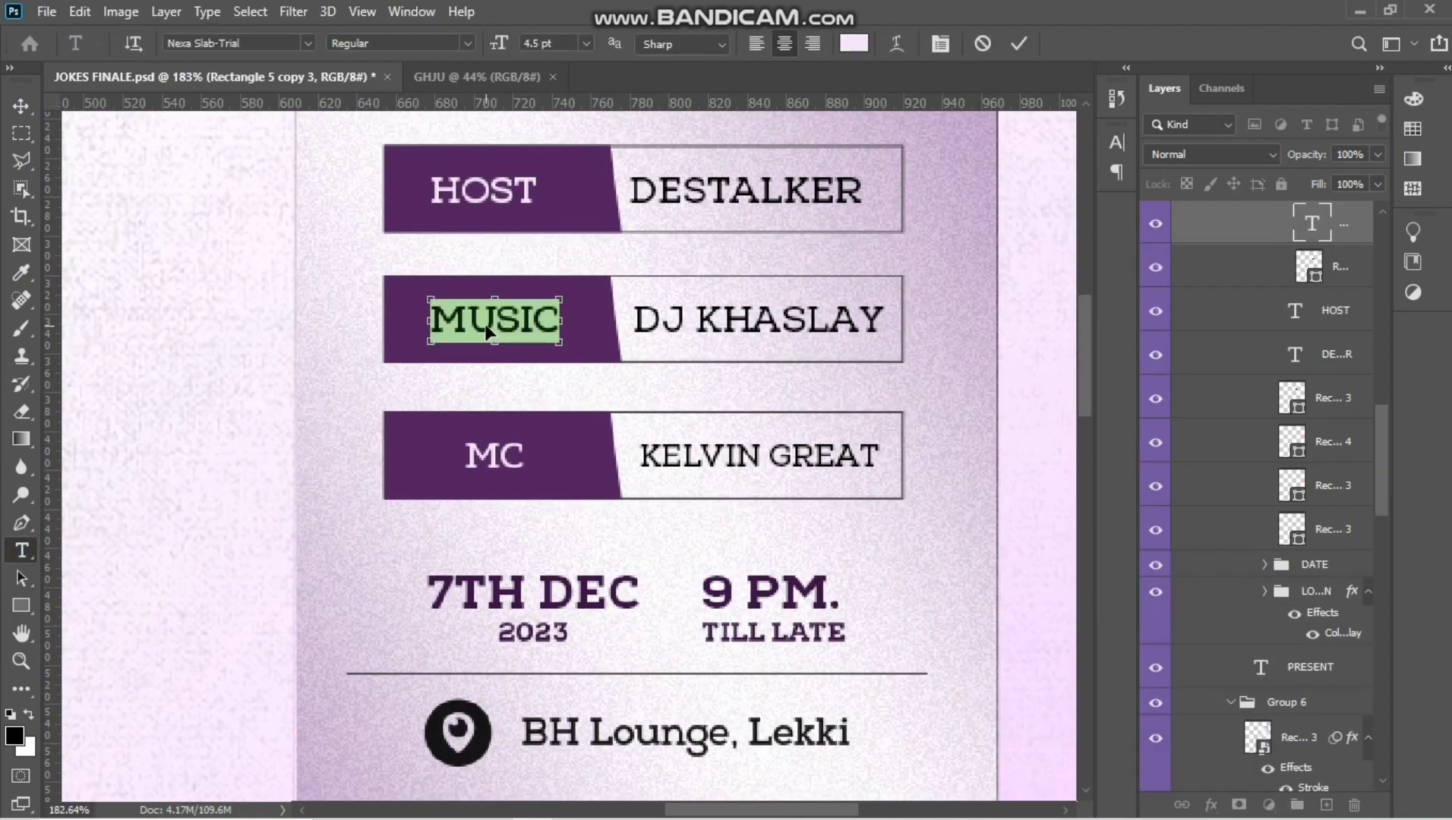
left_click(21, 106)
left_click(21, 549)
left_click(780, 325)
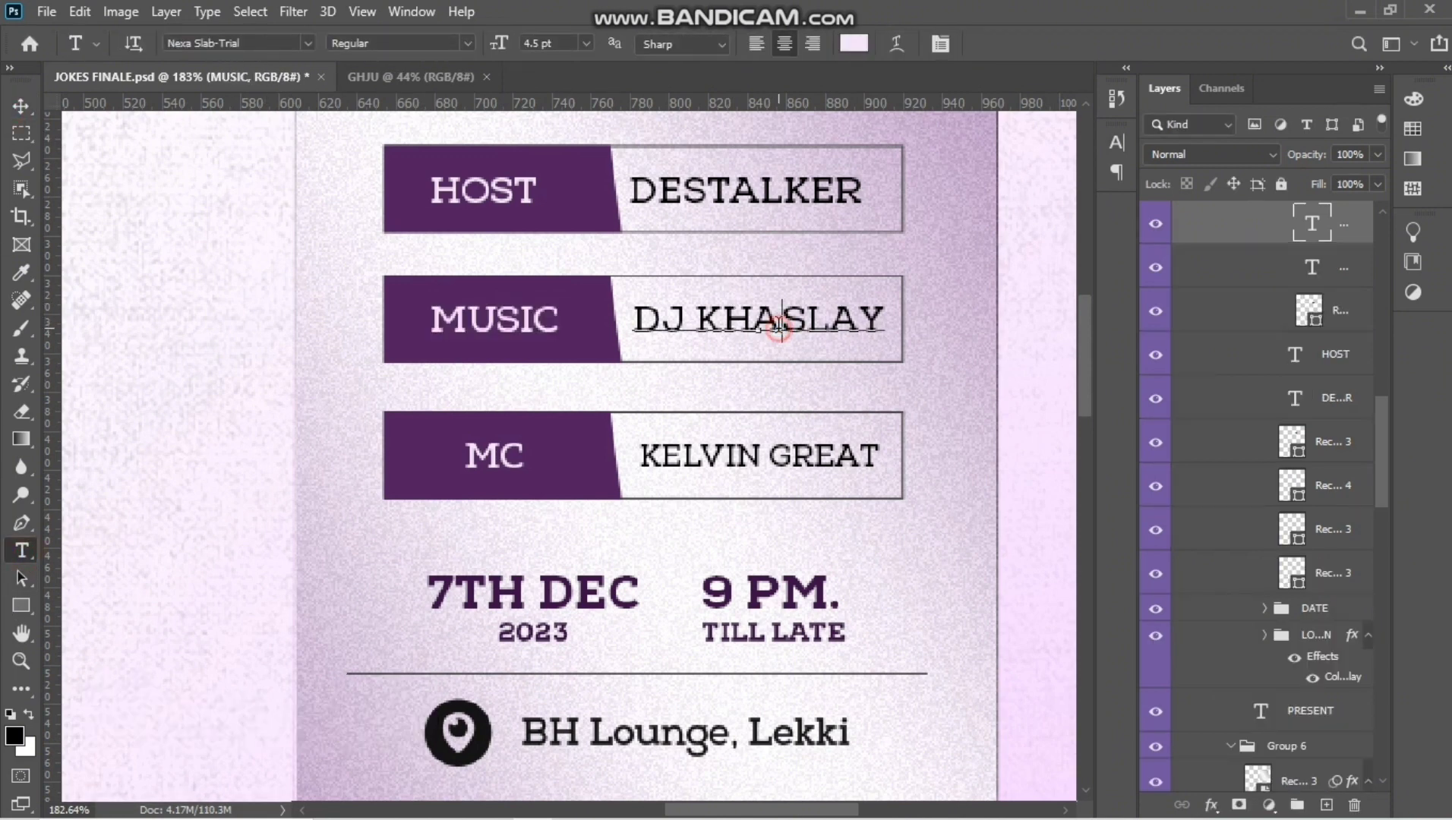
key("ctrl+a")
left_click(21, 107)
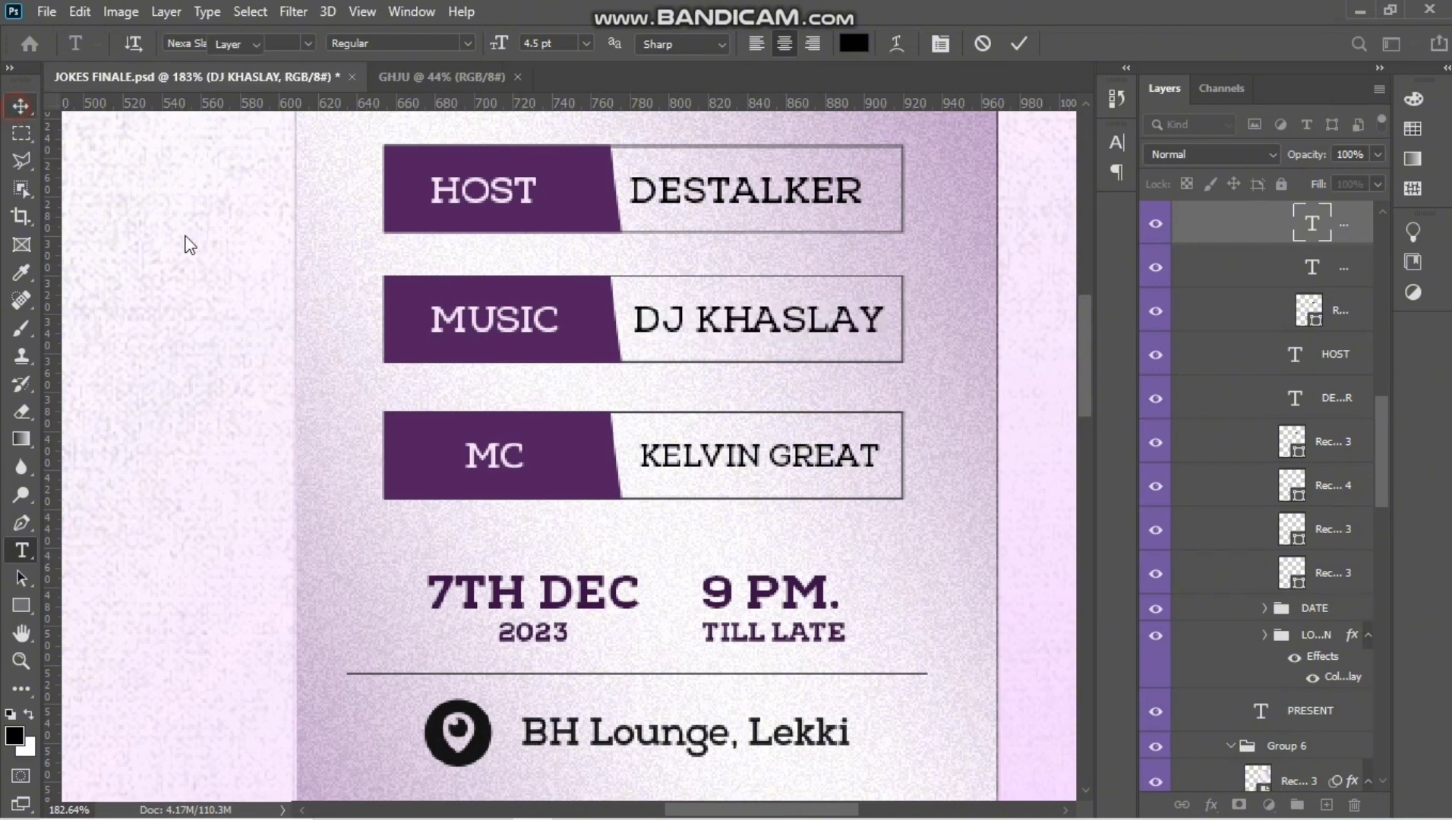
scroll(448, 410, "down", 3)
scroll(486, 449, "down", 5)
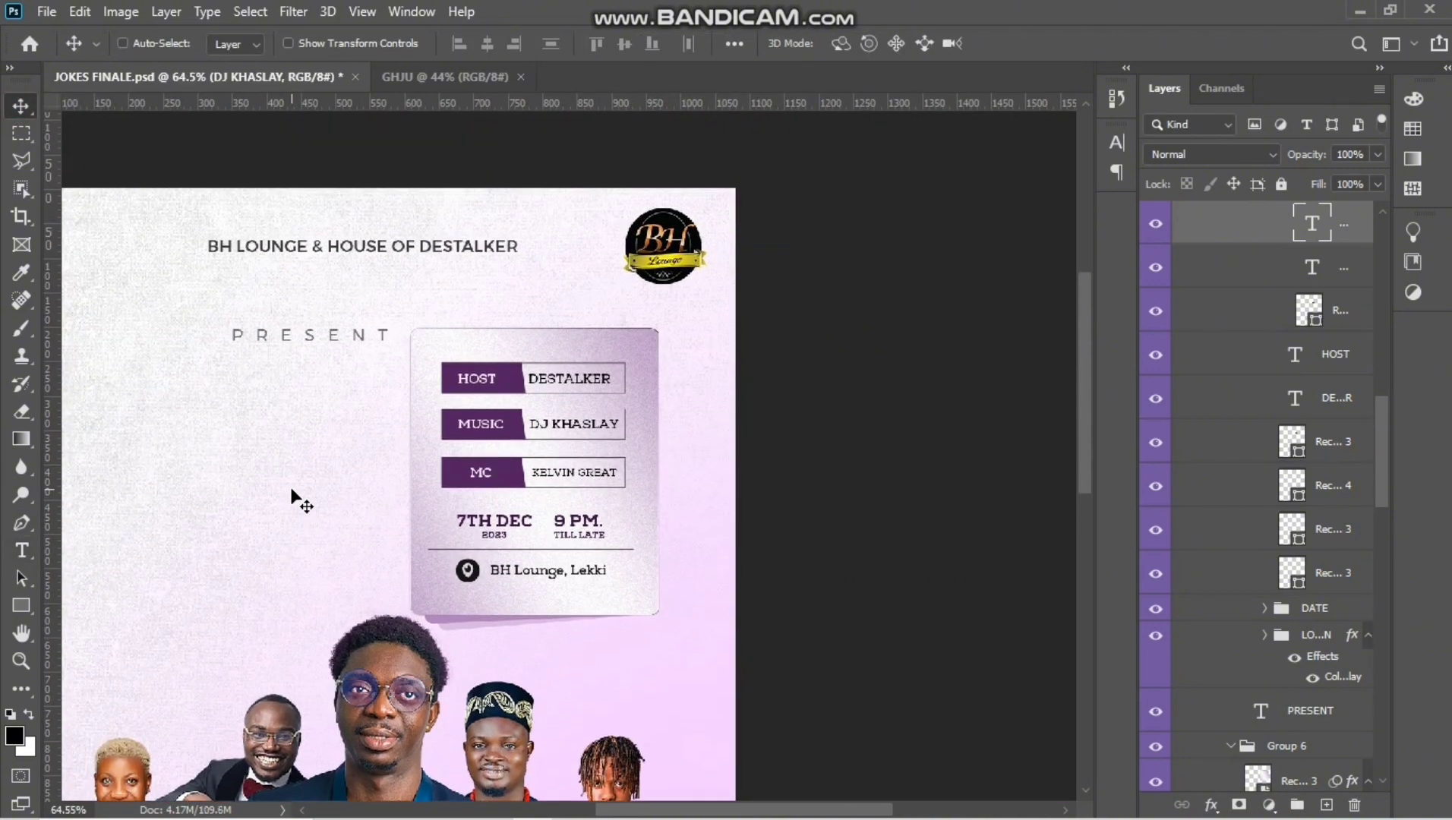
scroll(292, 492, "down", 5)
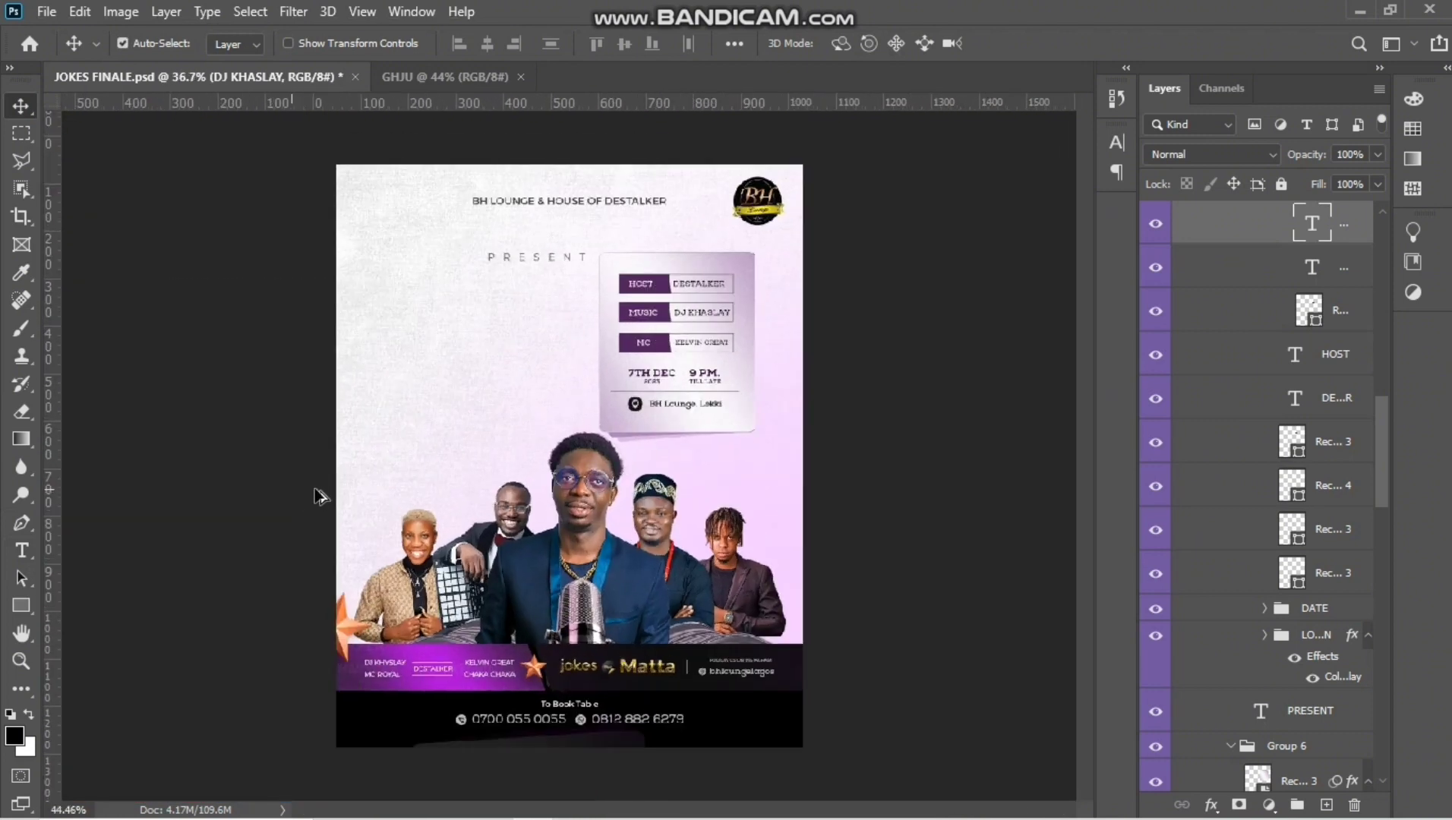
Step: Collapse the HOSTS group and show Group 1, which holds the tagline between two lines
scroll(1268, 456, "up", 6)
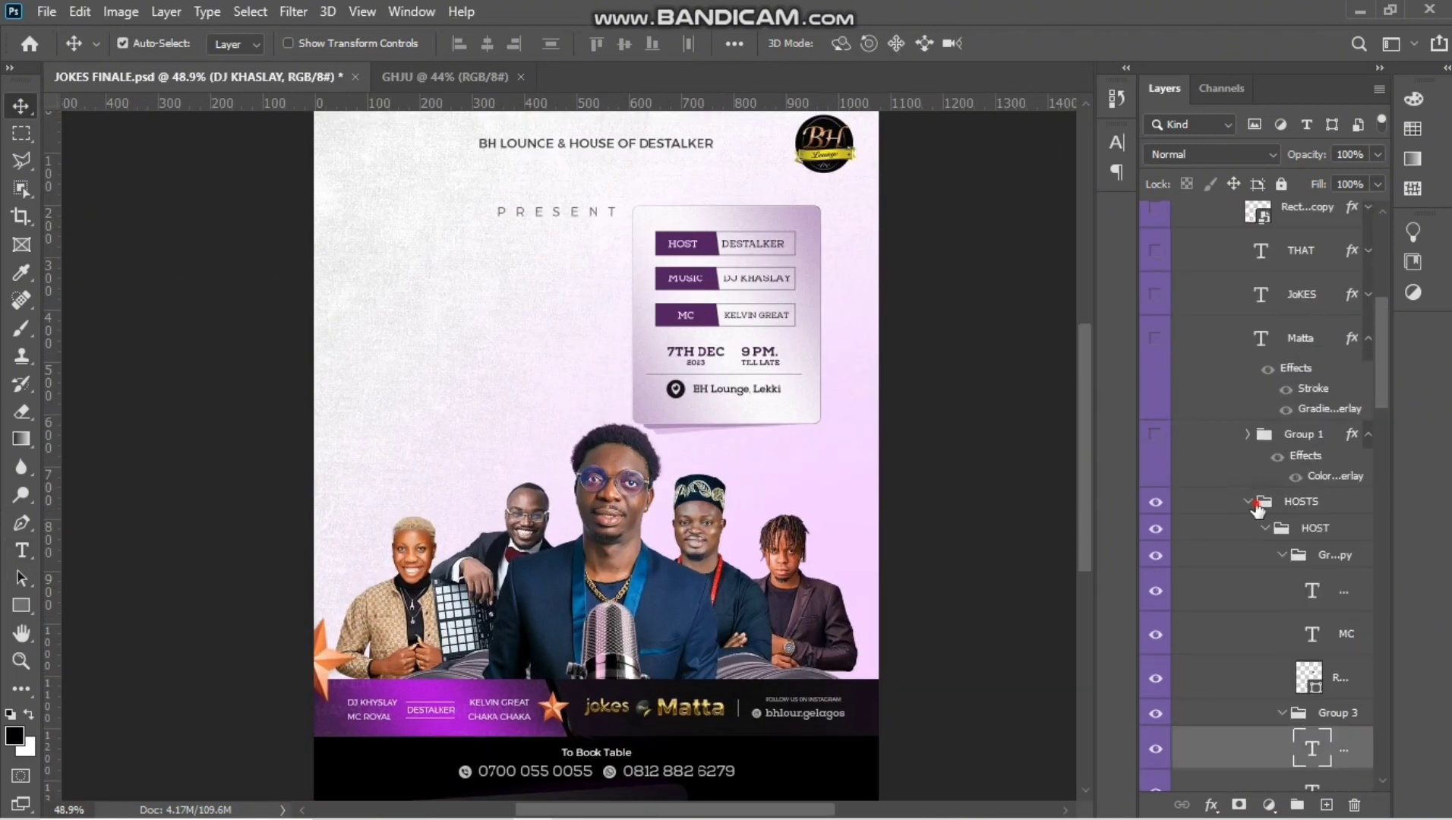
left_click(1262, 507)
left_click(1247, 503)
scroll(1198, 579, "up", 2)
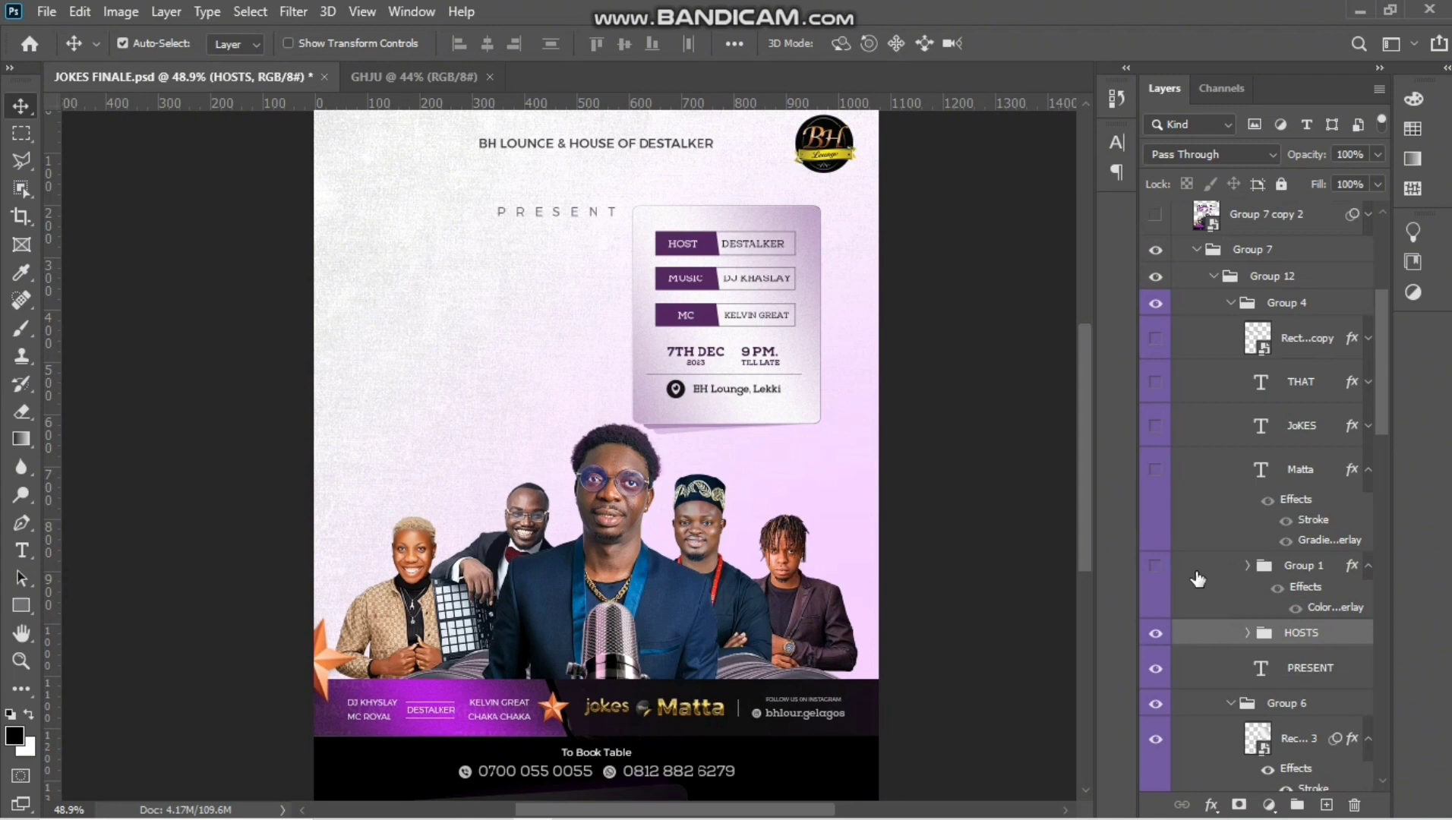
left_click(1156, 566)
scroll(461, 380, "up", 3)
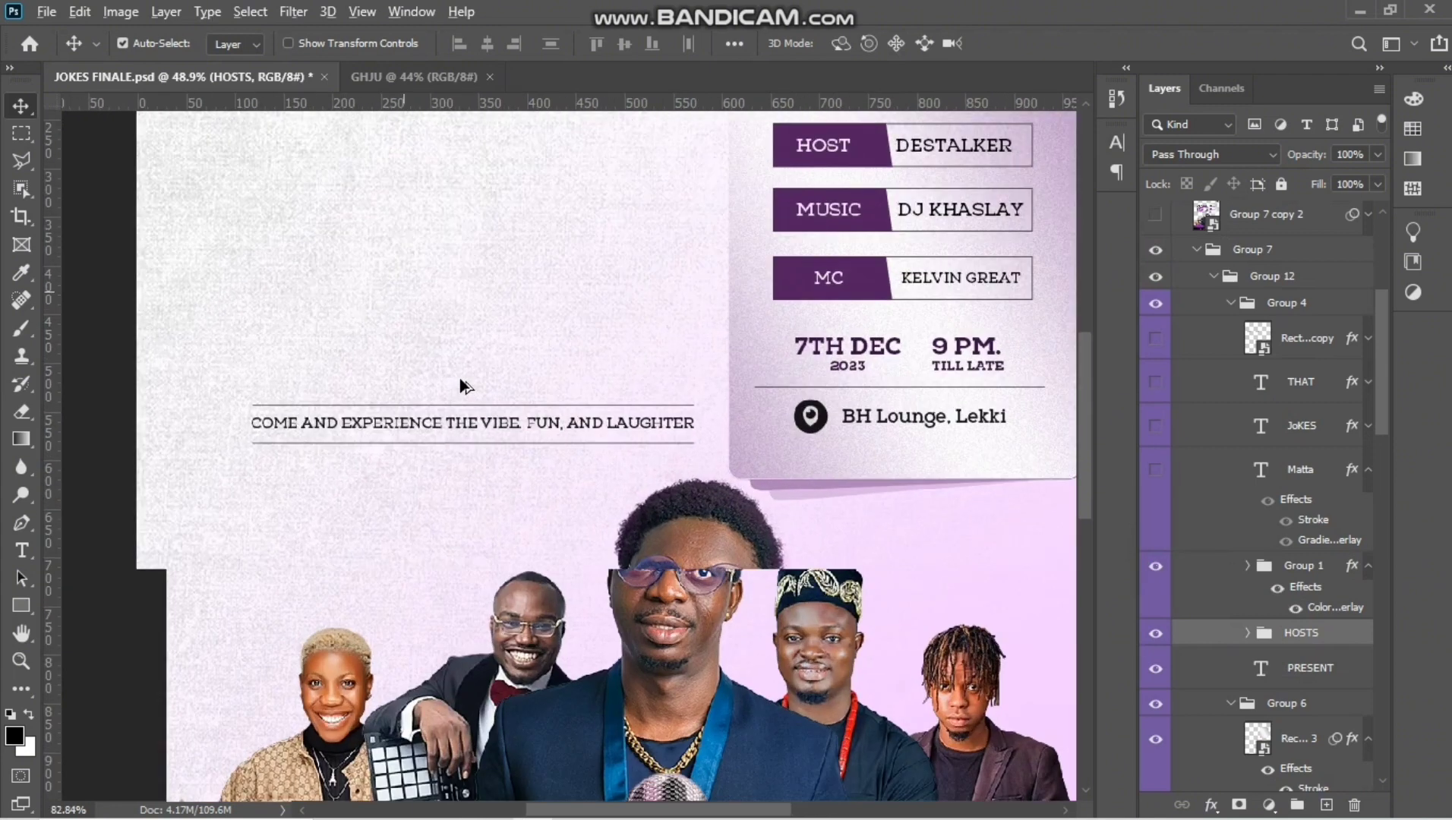
scroll(459, 377, "up", 2)
scroll(443, 517, "up", 6)
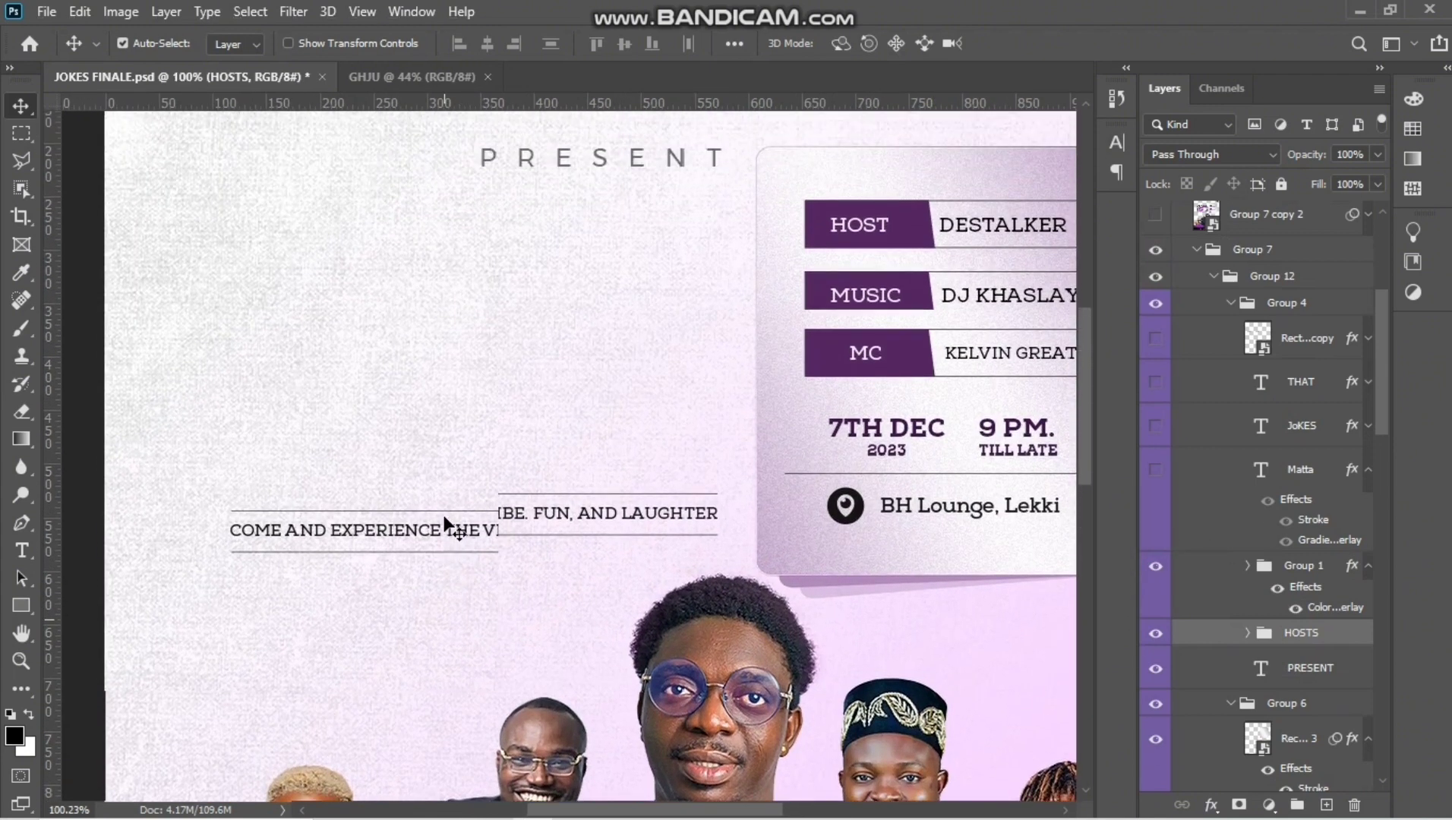
scroll(446, 524, "up", 2)
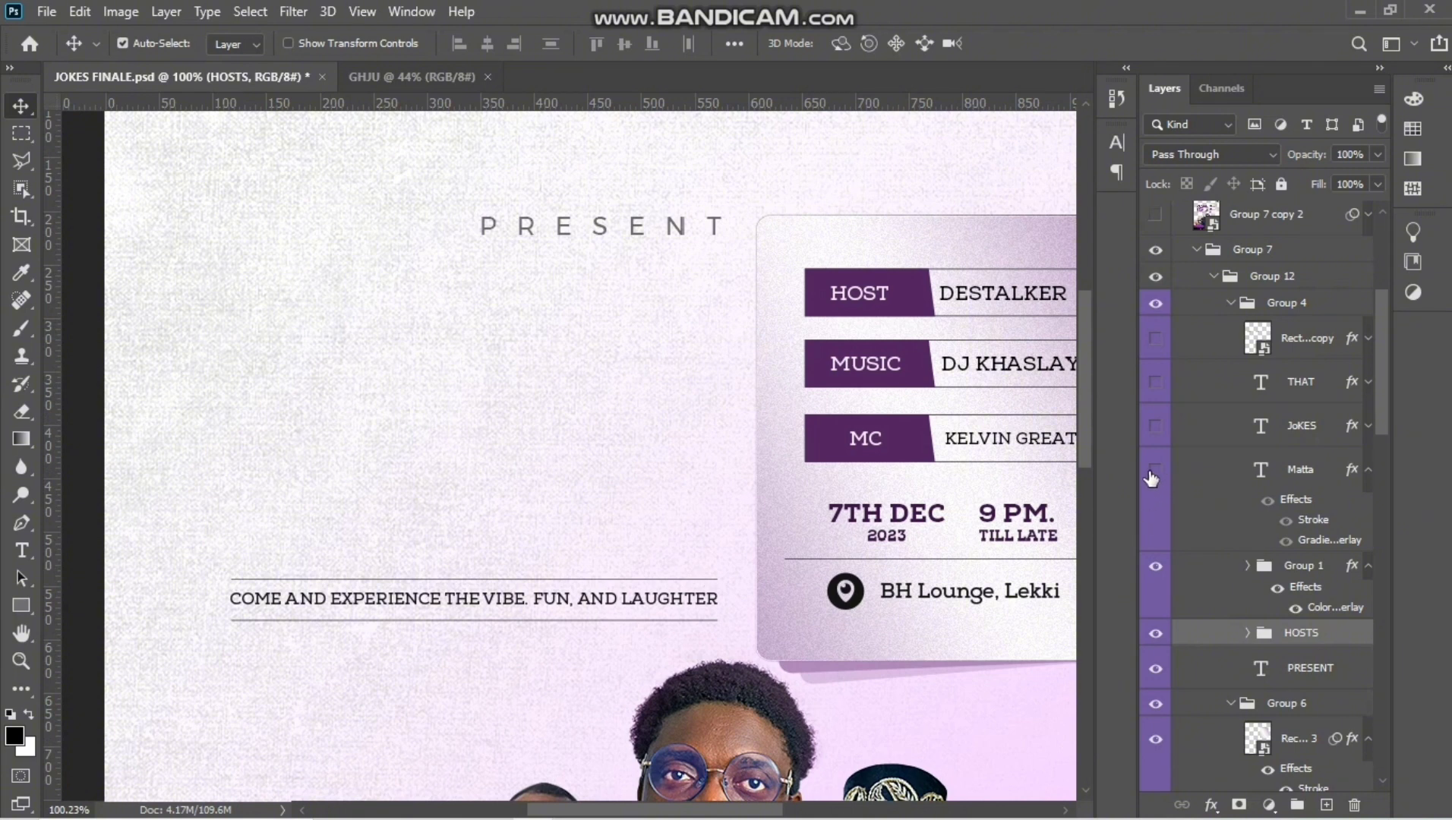
Step: Show the Matta title text and check its font settings, leaving the text as it is
left_click(1152, 475)
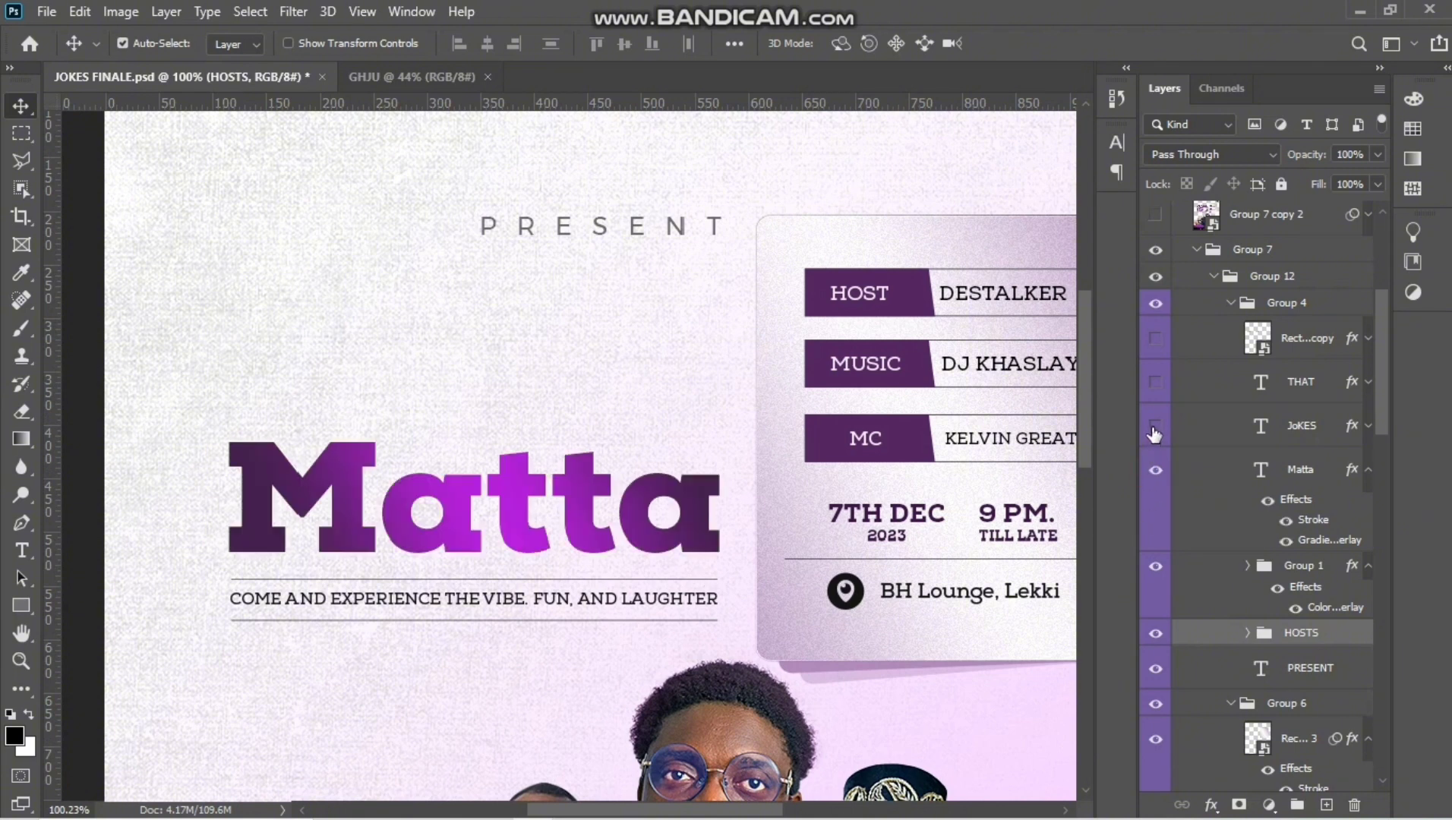
left_click(21, 551)
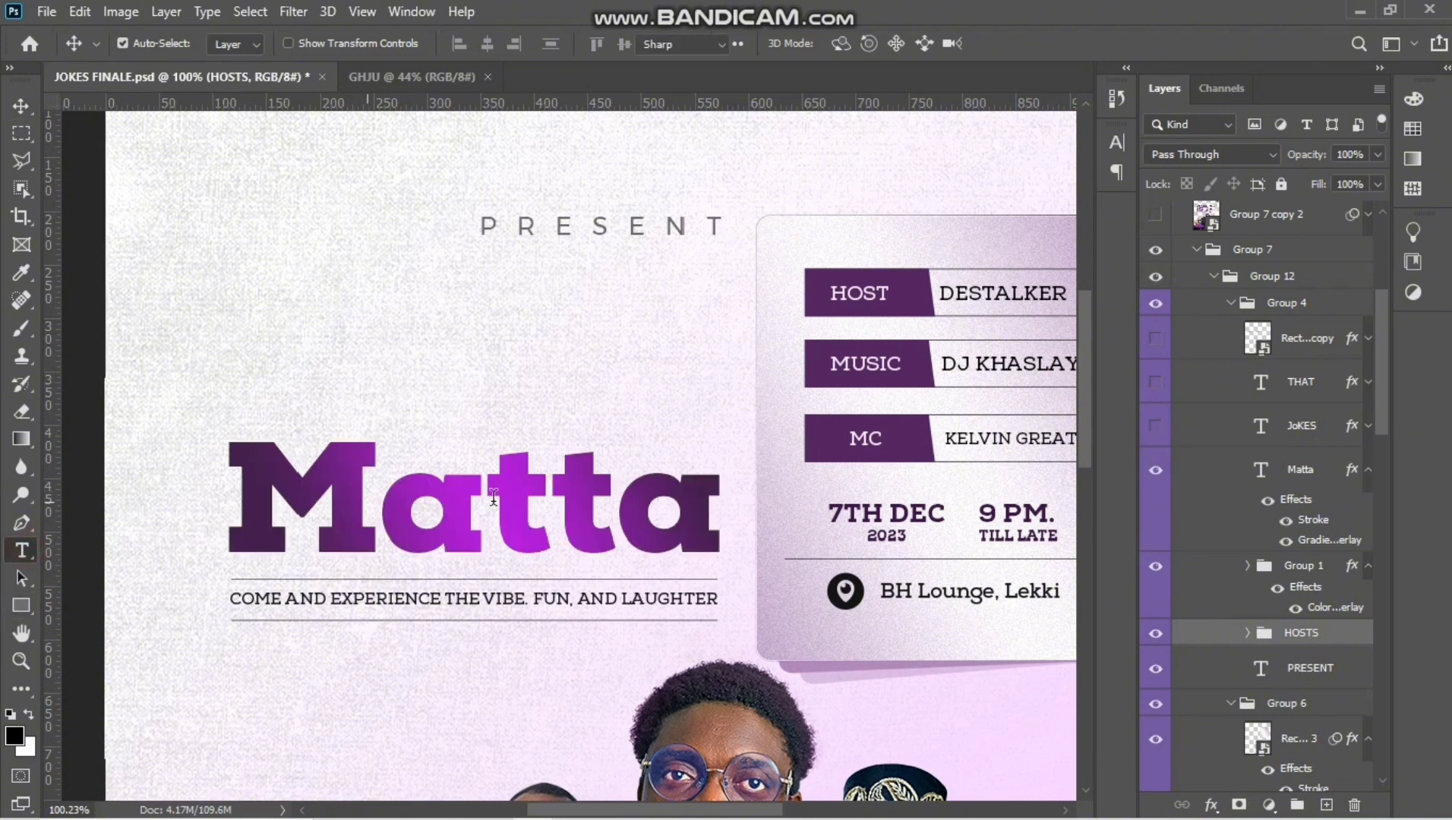
left_click(557, 490)
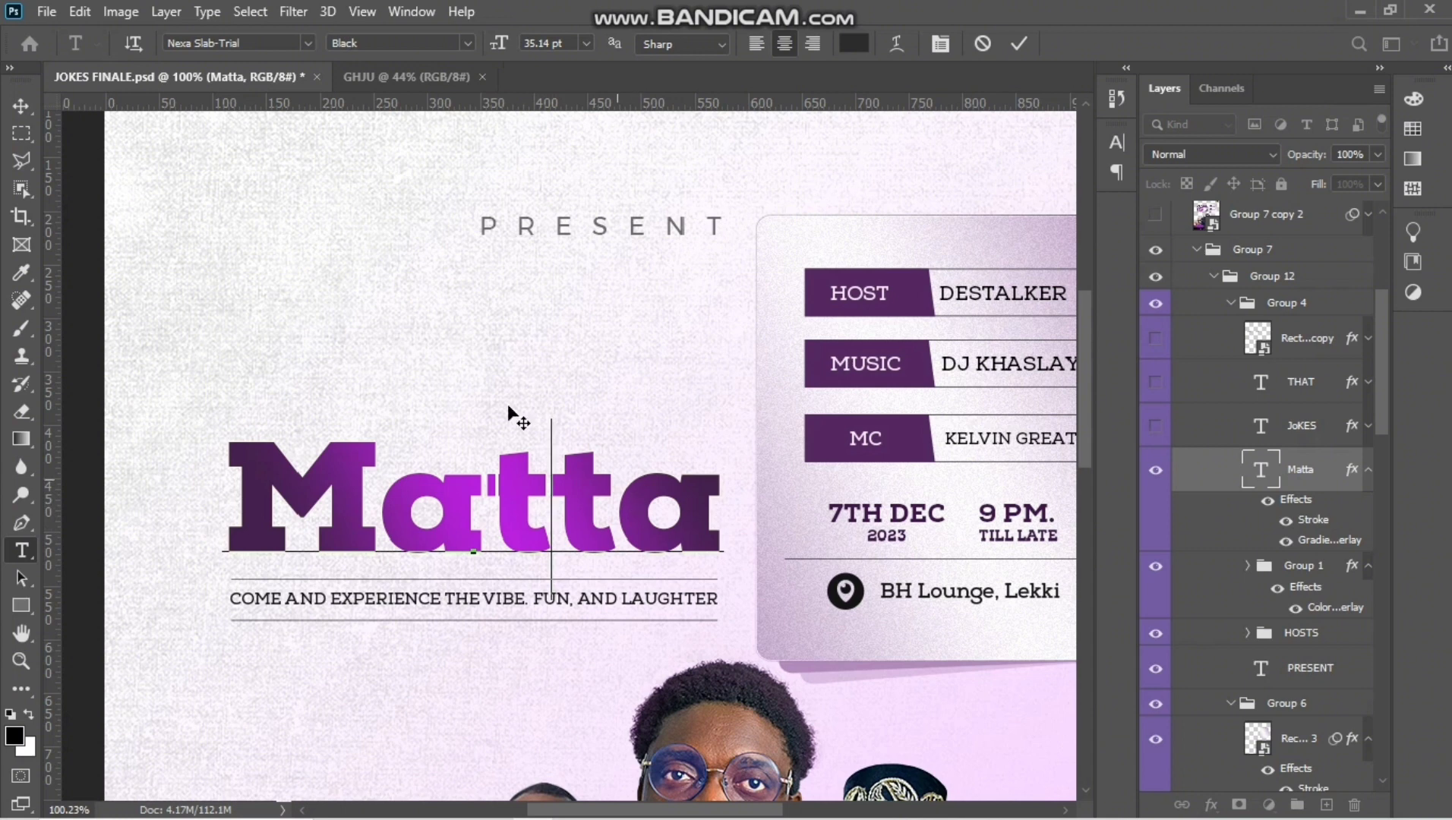
left_click(22, 106)
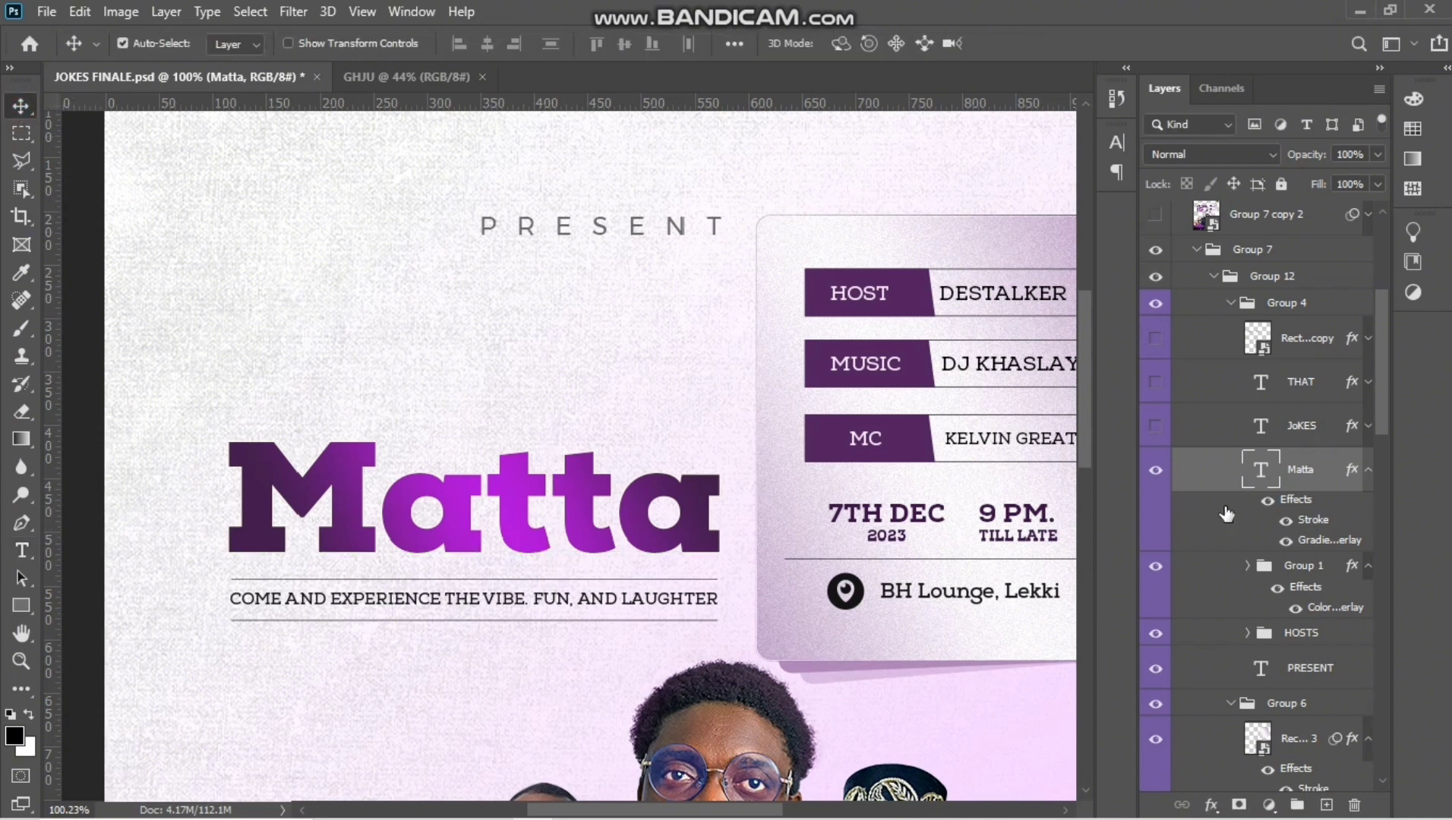
Step: Open the Matta text's Gradient Overlay and set the gradient's first color stop to dark red 520808
left_click(1257, 544)
left_click_drag(759, 268, 977, 193)
left_click(953, 505)
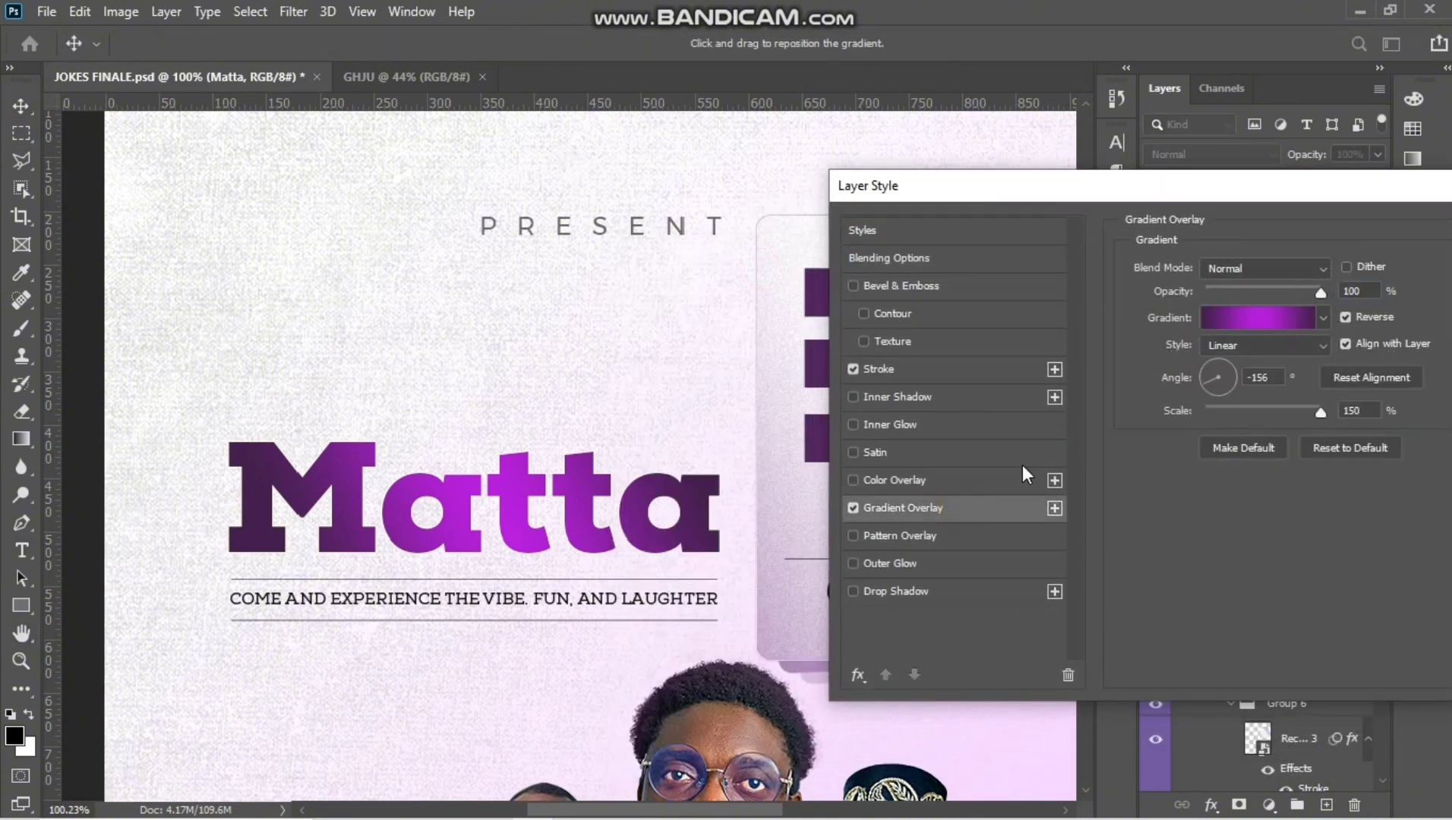
left_click(1306, 317)
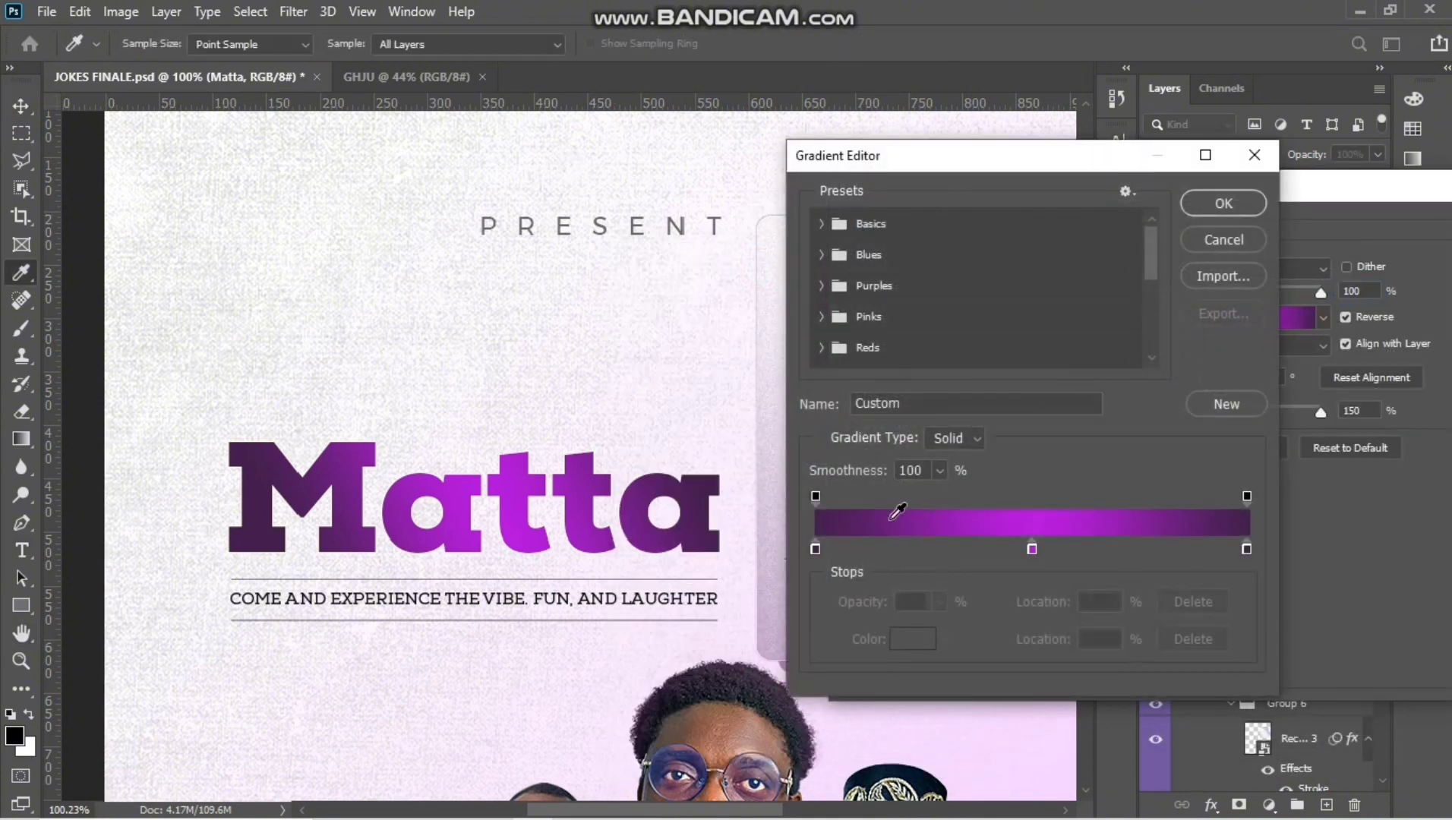
left_click(815, 547)
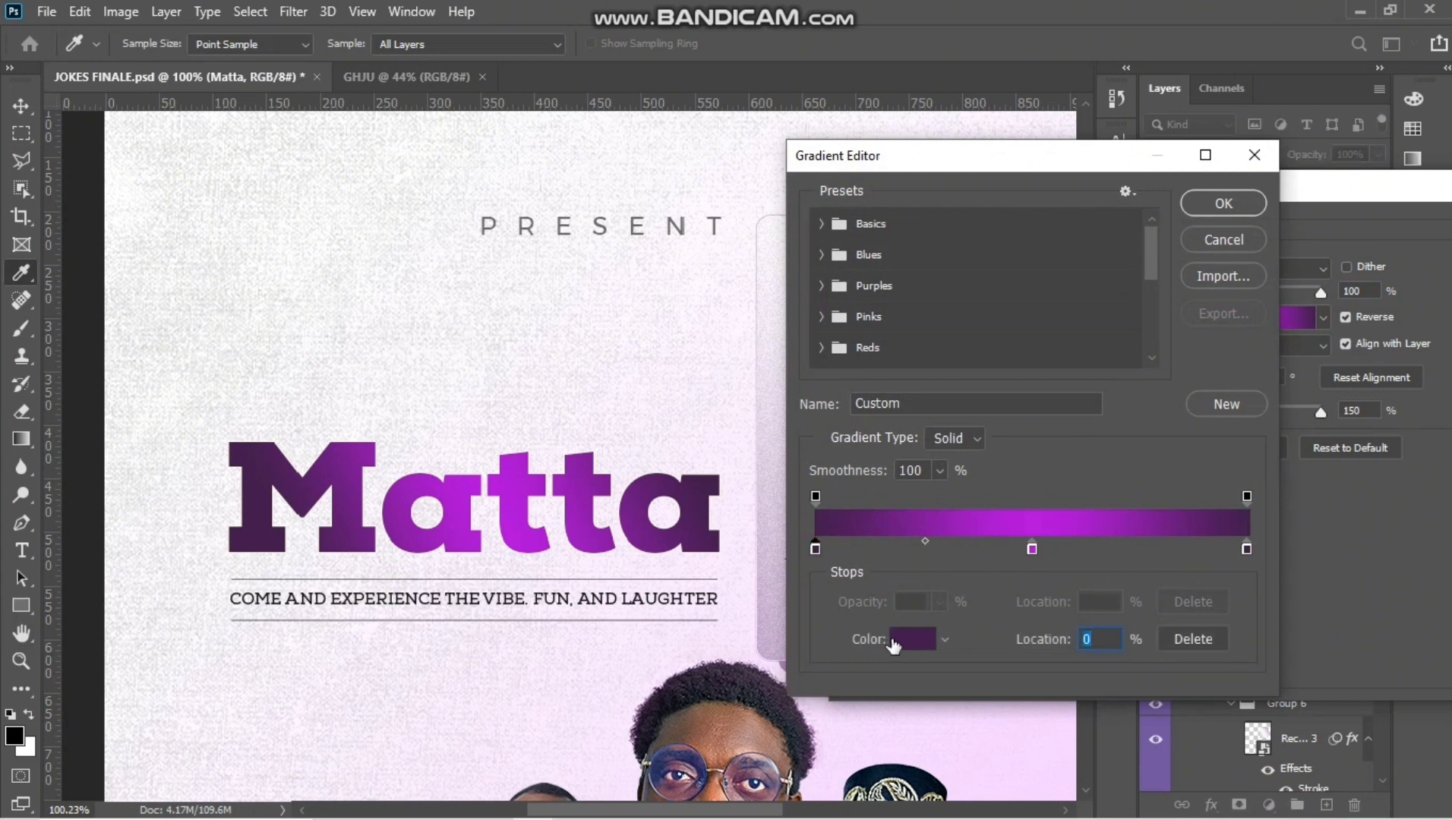
left_click(912, 639)
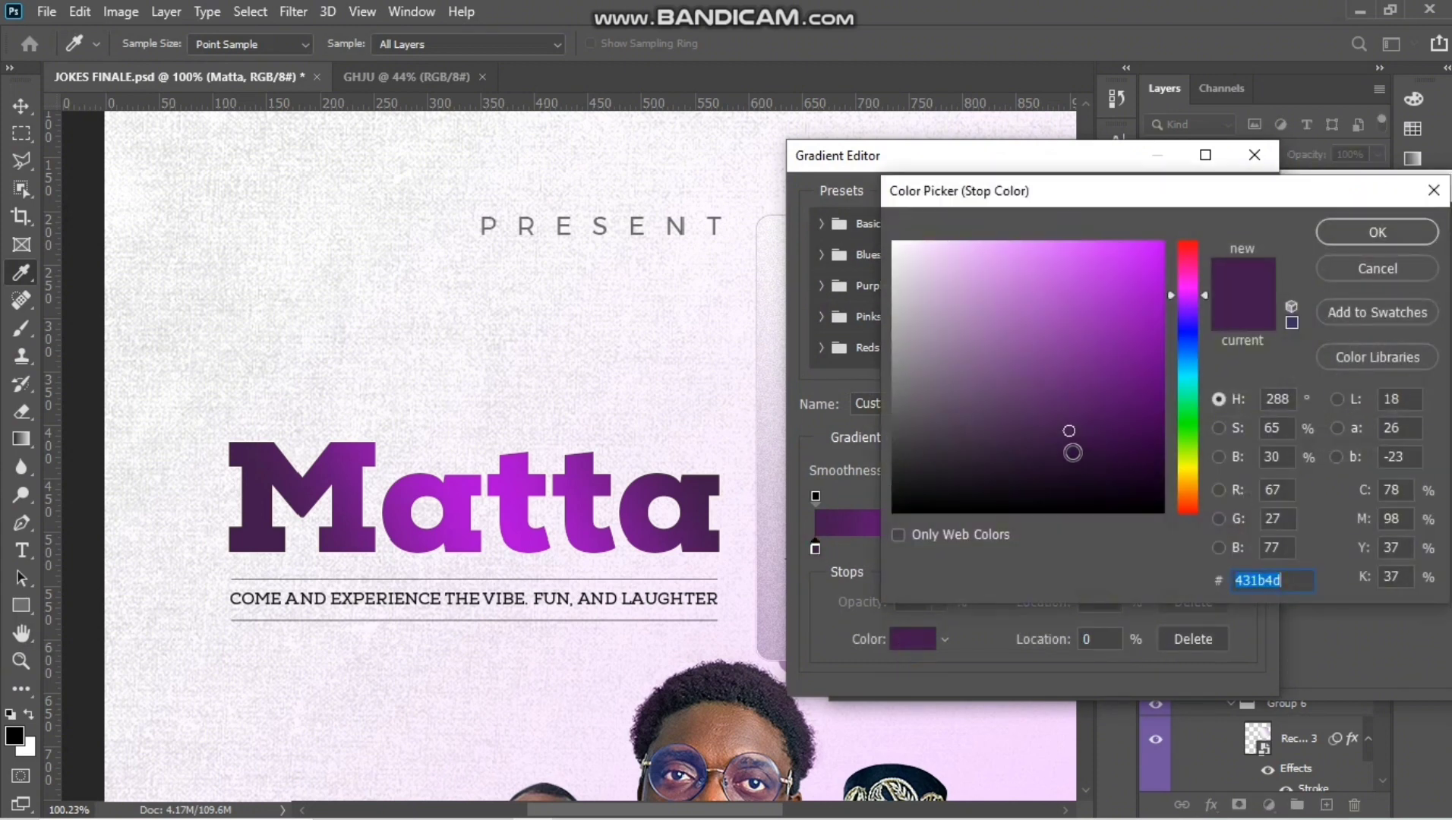
left_click_drag(1189, 465, 1194, 524)
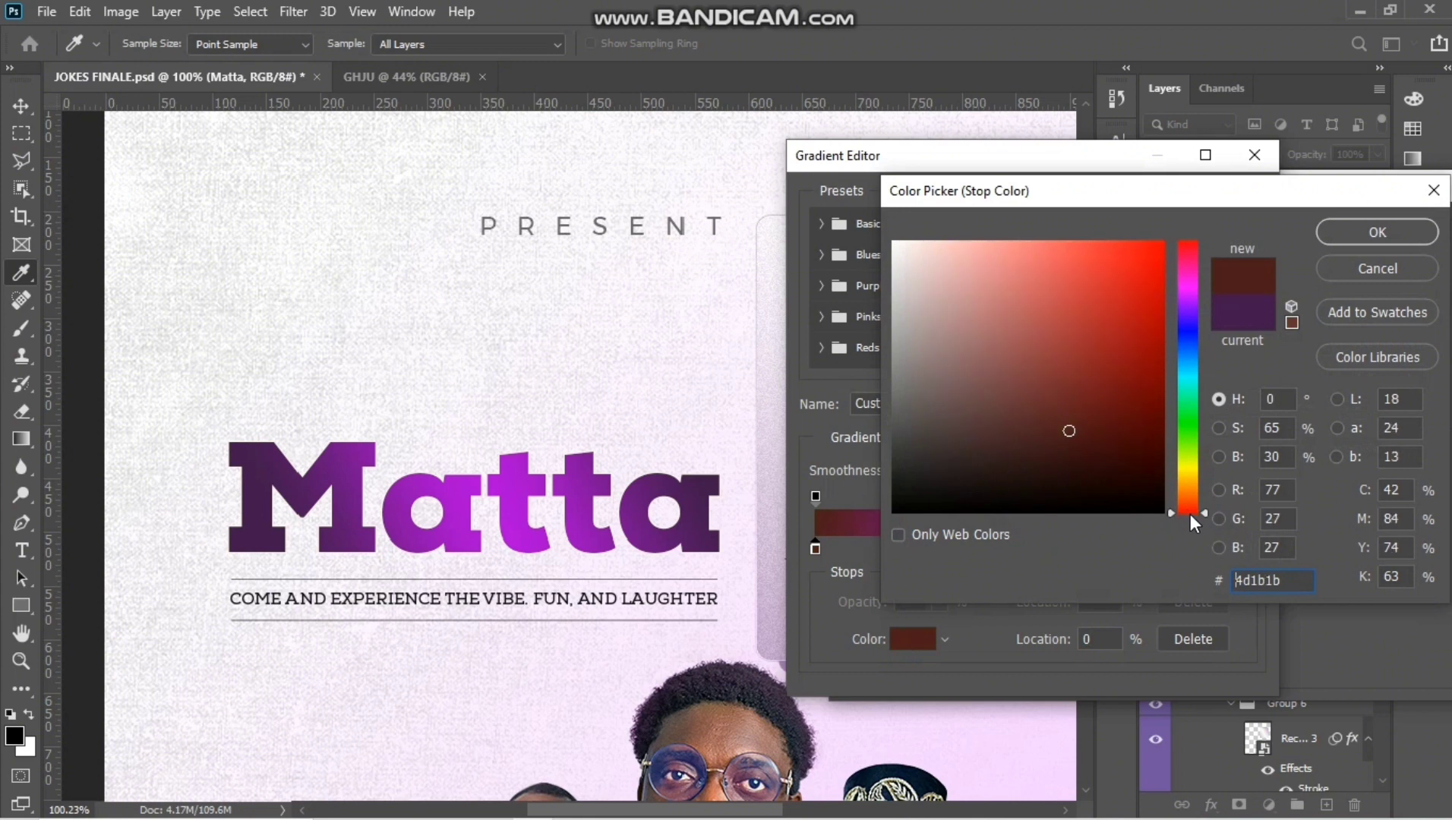
left_click_drag(1093, 454, 1137, 425)
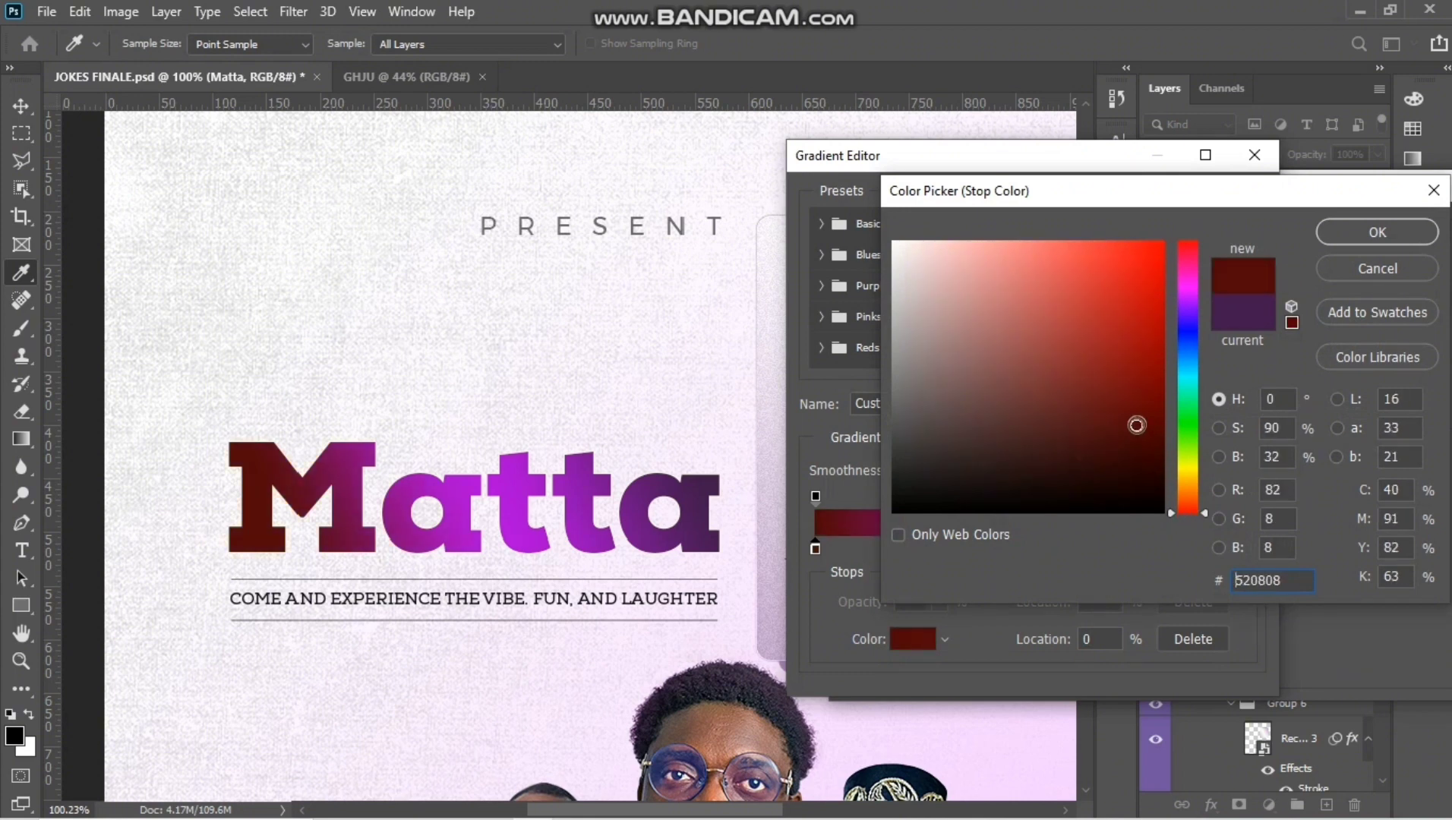
left_click(1378, 231)
Step: Match the gradient's end stop to the dark red of the first stop and set its middle stop to d70458
left_click(1247, 549)
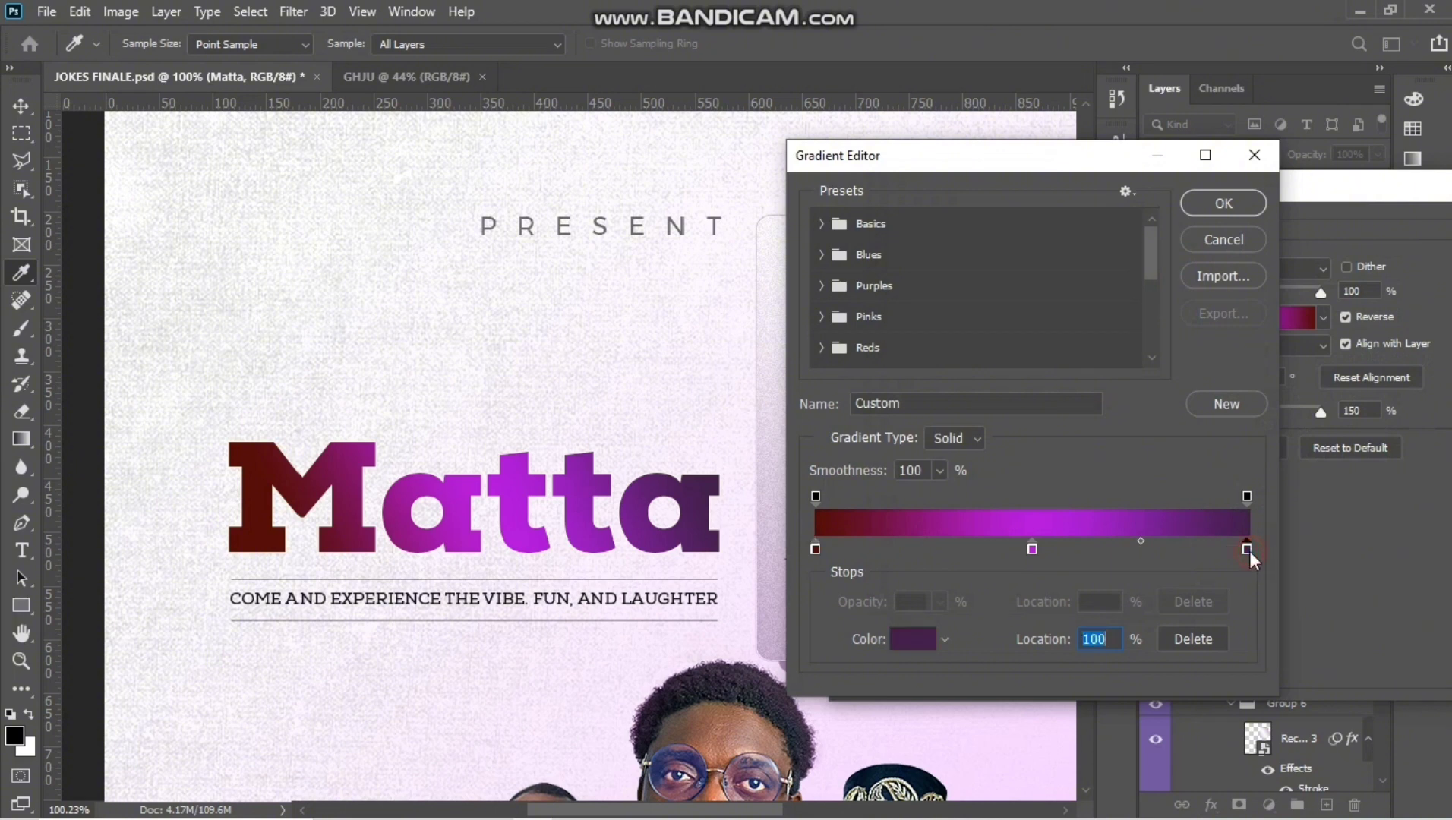
left_click(821, 521)
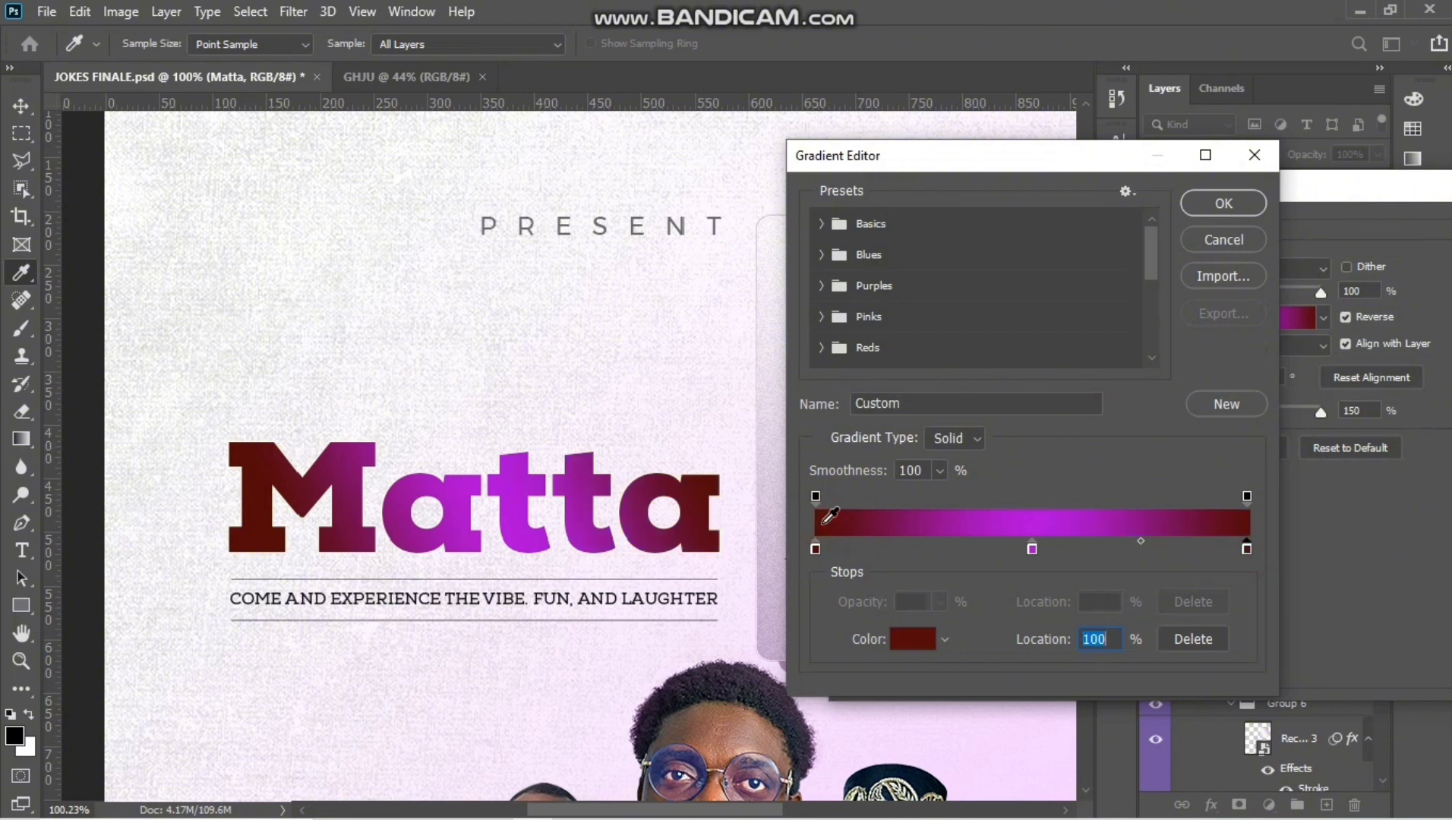
double_click(1029, 550)
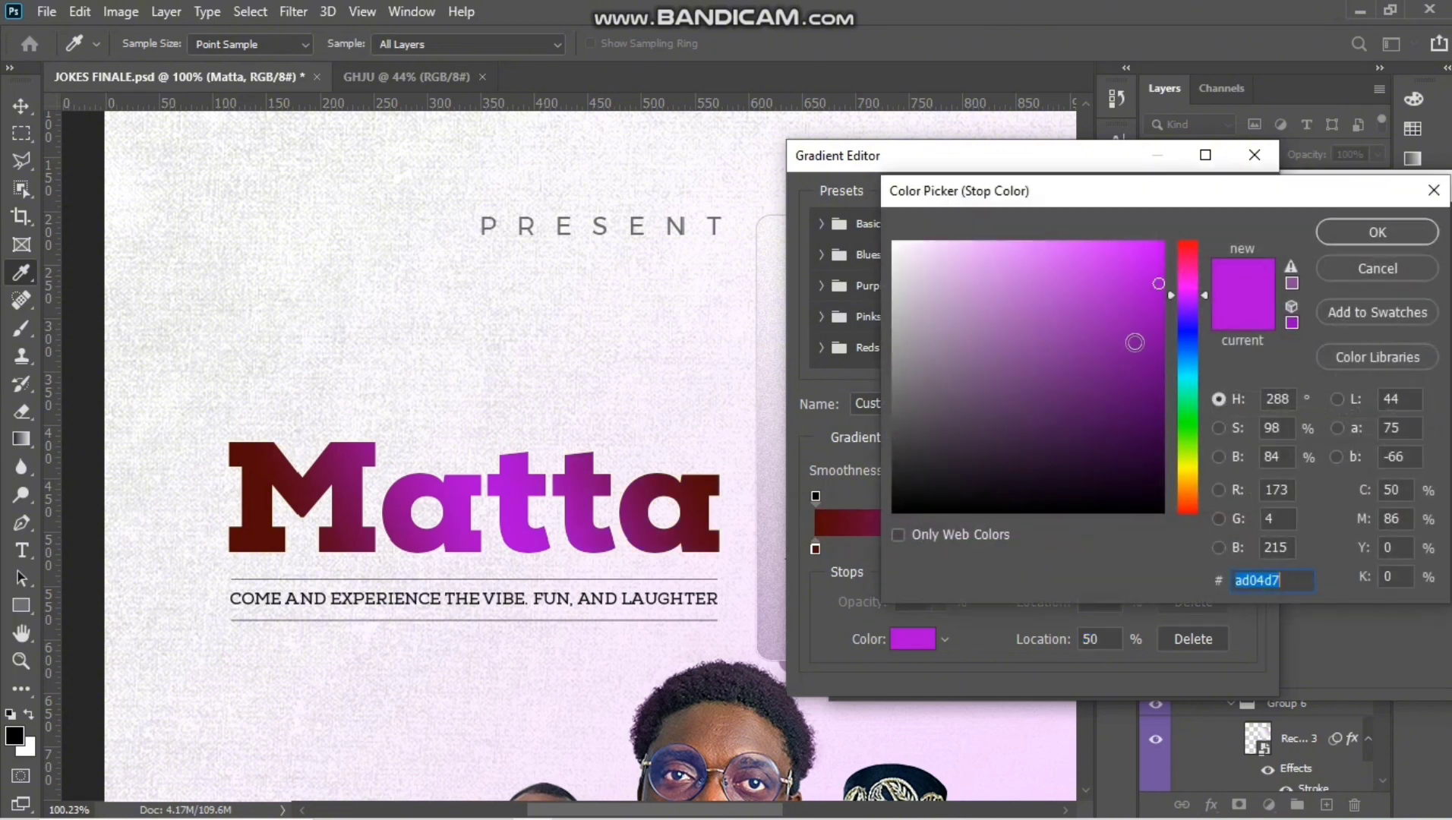
left_click_drag(1194, 289, 1195, 260)
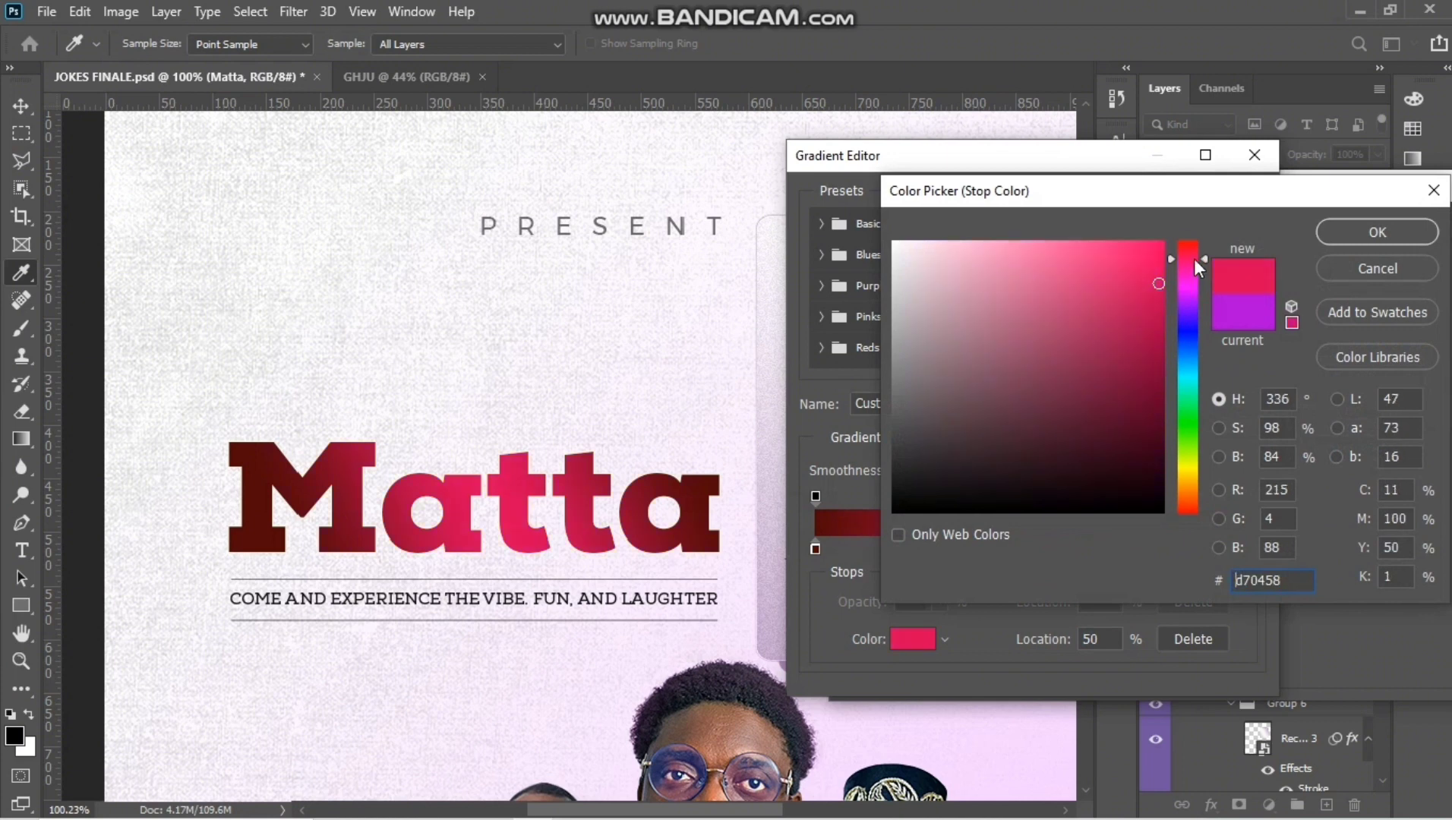
left_click(1362, 225)
left_click(1234, 209)
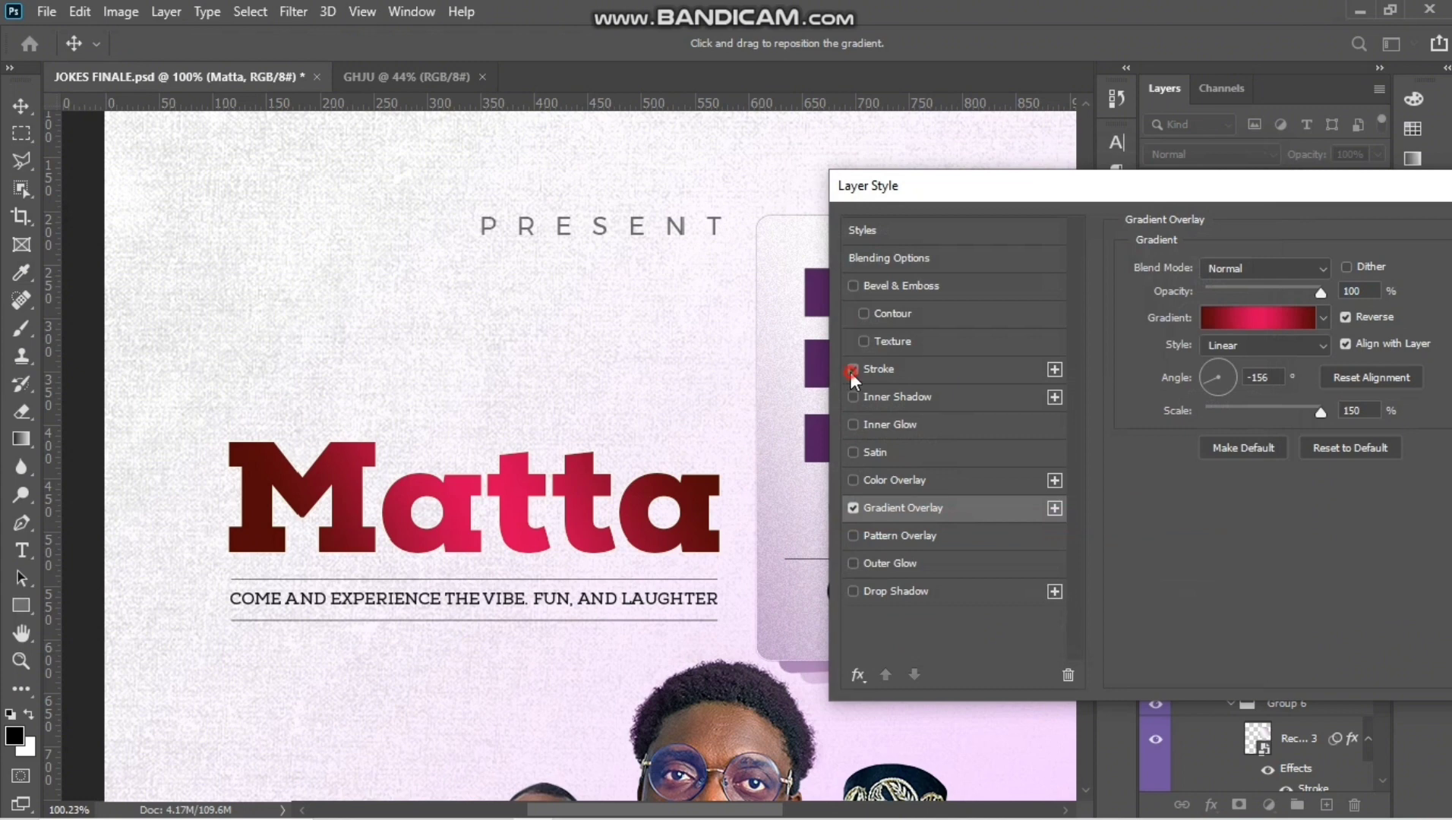
Step: Set the Matta text's stroke color to white ffffff and apply the layer style
left_click(889, 371)
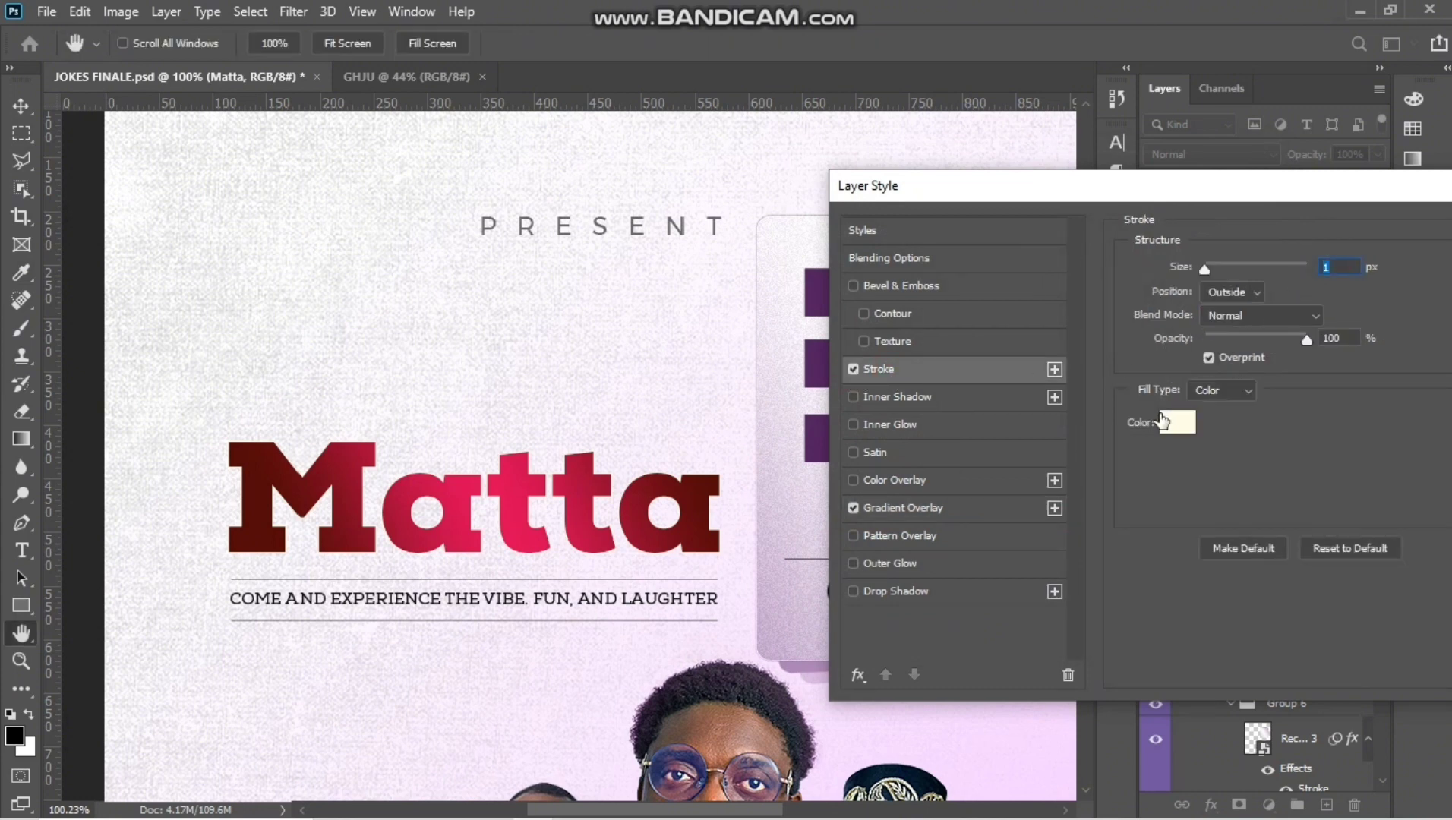
left_click(1163, 421)
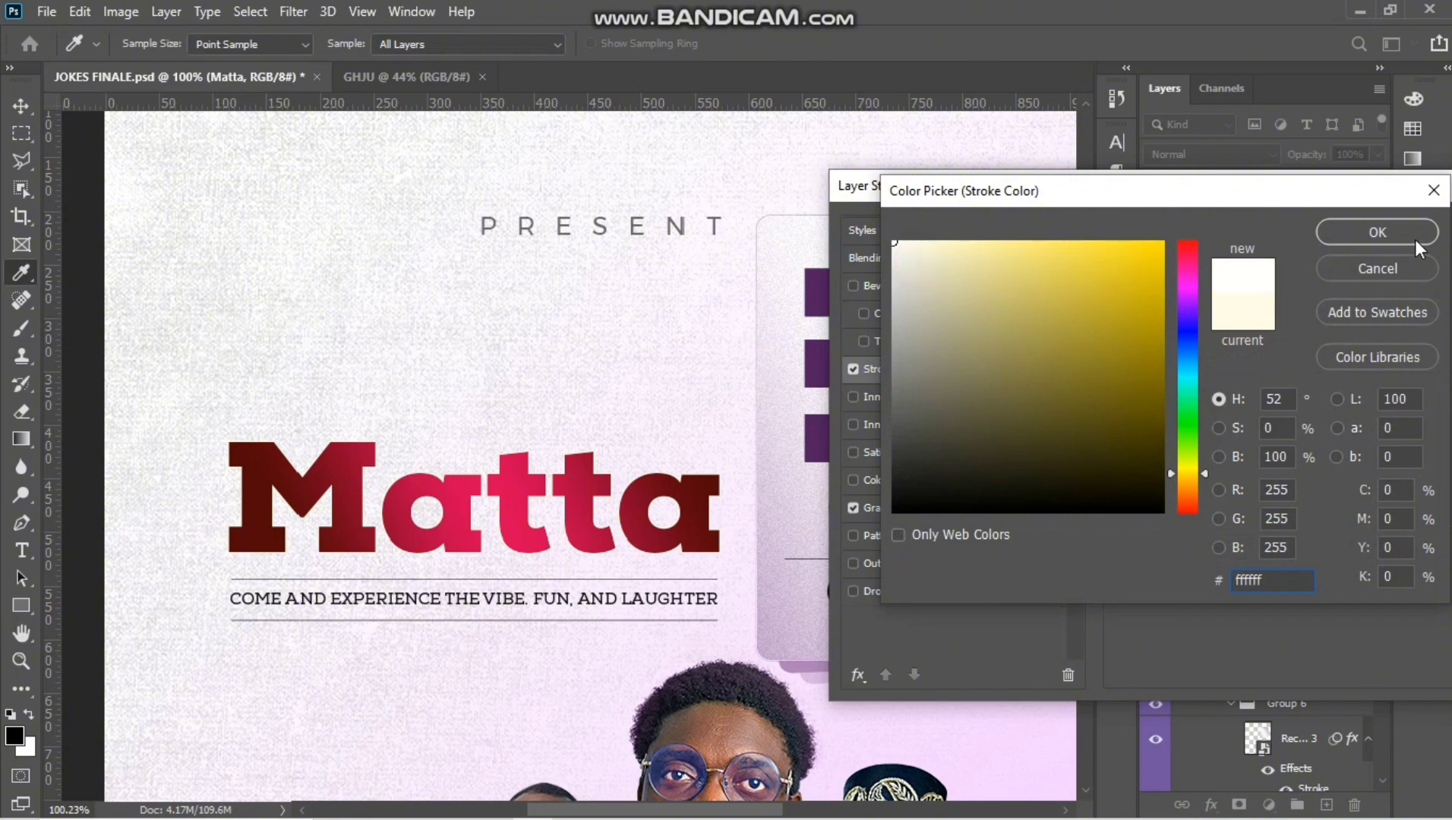
left_click(1413, 240)
left_click_drag(1101, 186, 833, 186)
left_click(1314, 252)
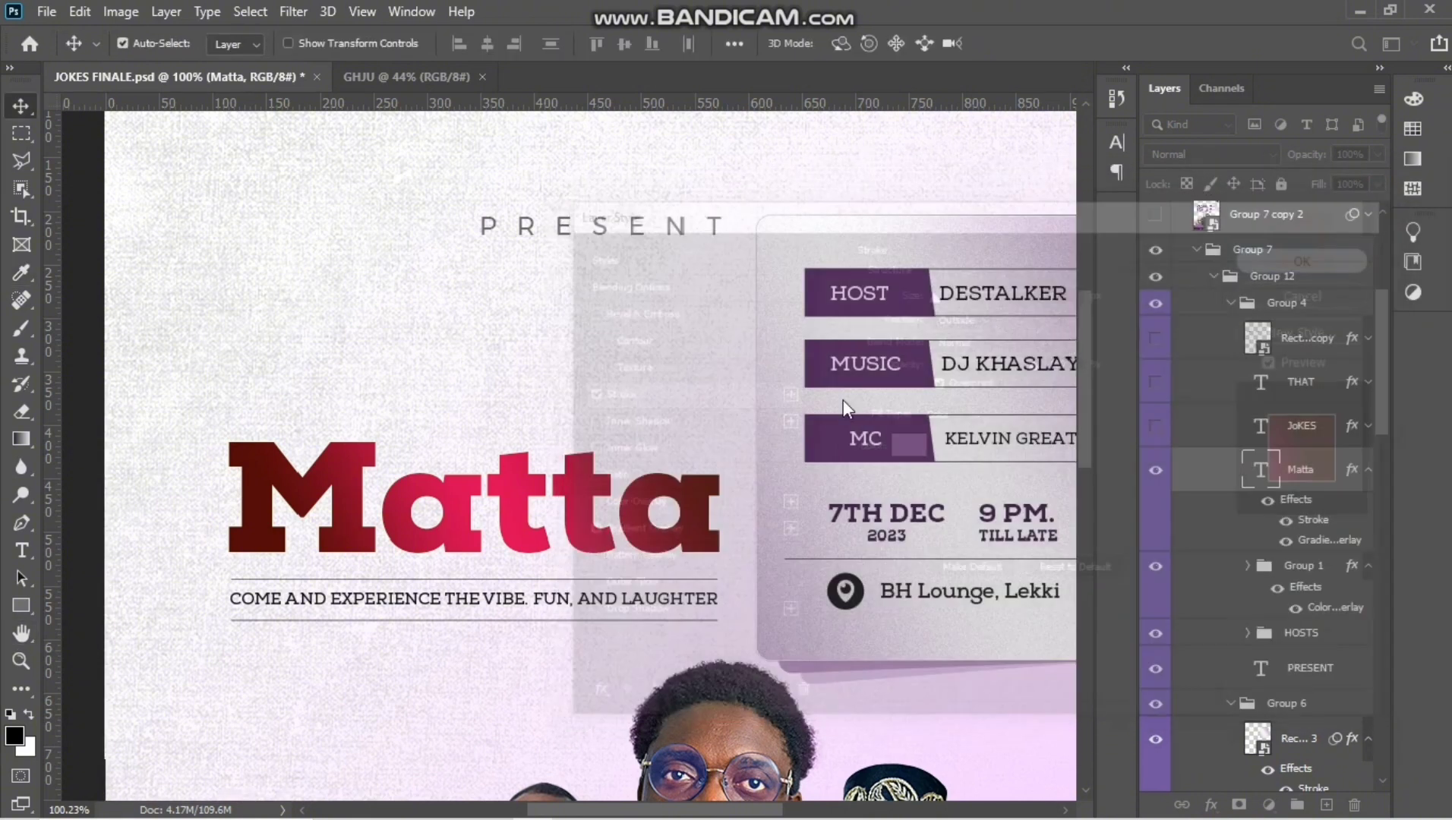
Step: Undo the gradient and stroke color changes on the Matta text
key("ctrl+0")
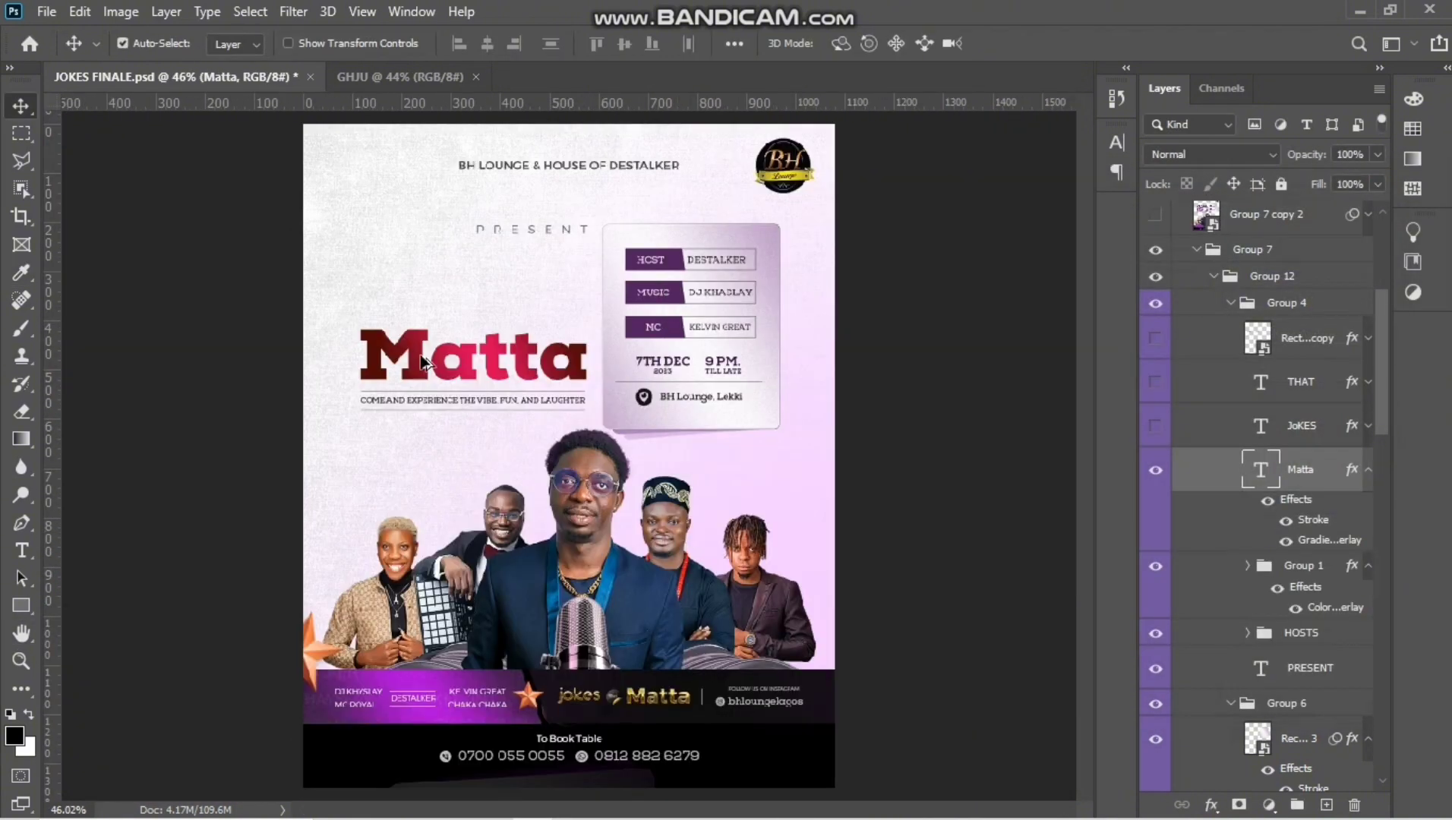
scroll(423, 364, "up", 1)
key("ctrl+z")
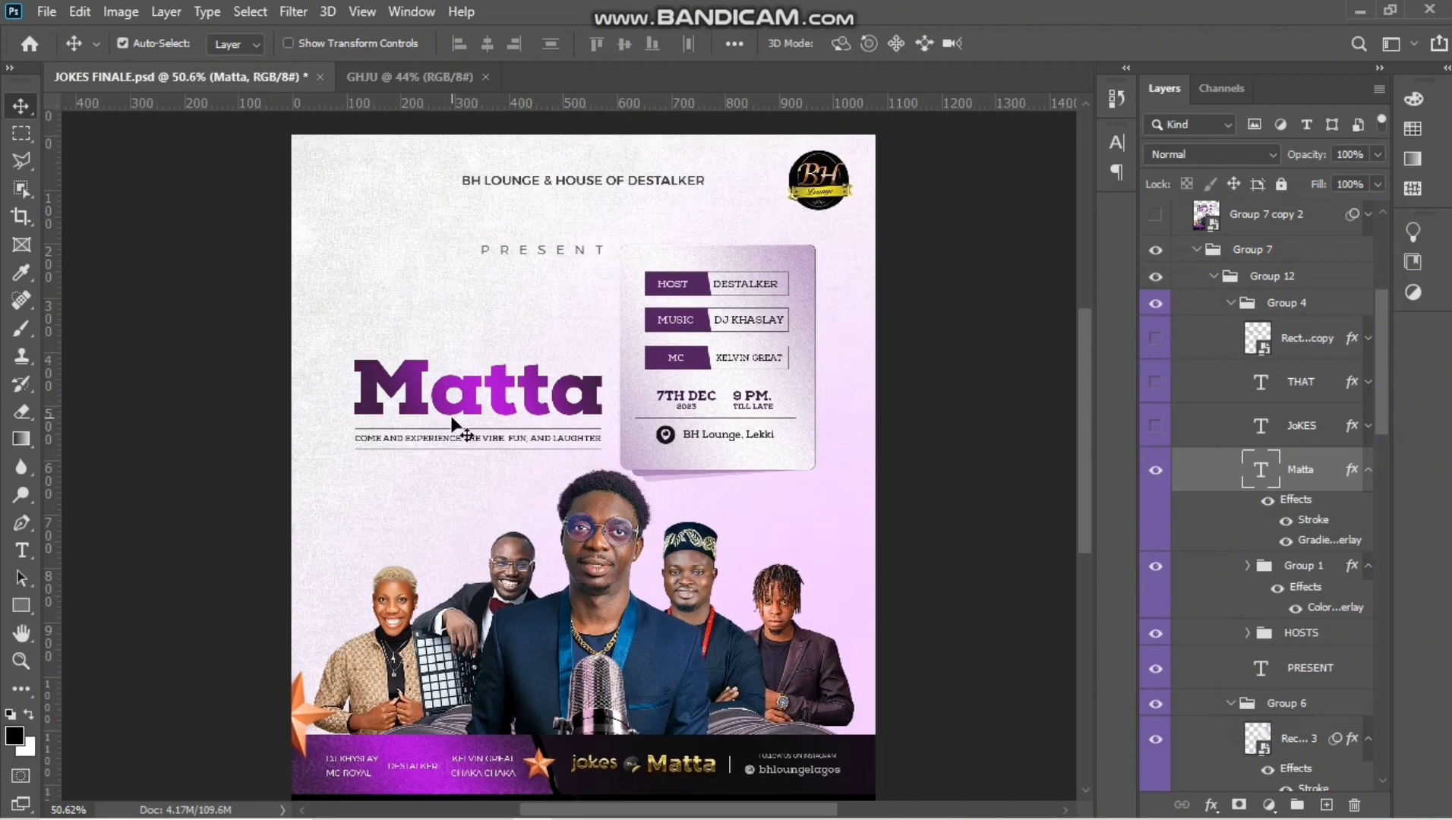
Step: Show the JoKES and THAT title texts and the lines beside THAT, and collapse Group 7
scroll(490, 437, "up", 1)
scroll(496, 443, "up", 1)
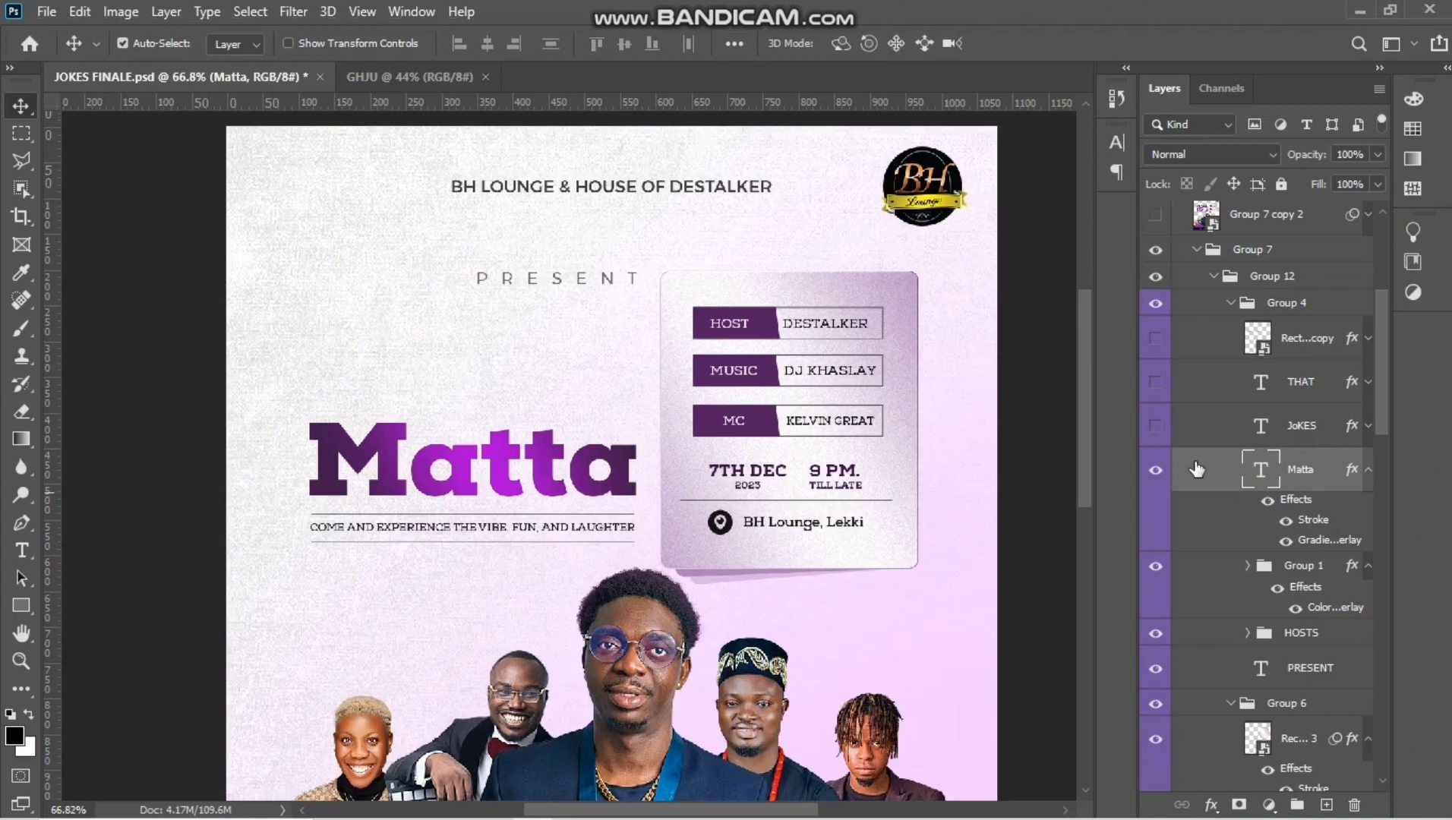
left_click(1155, 429)
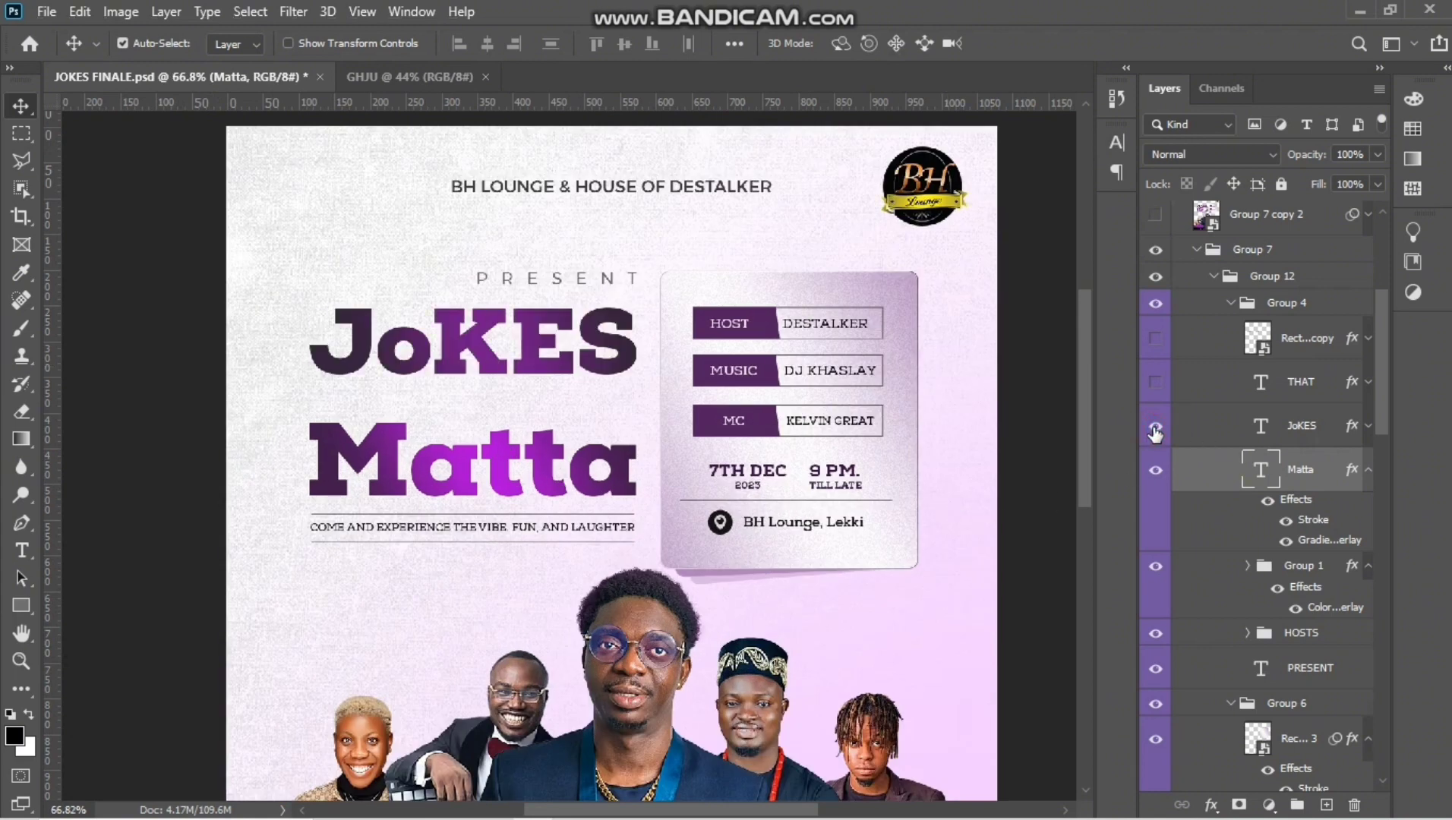
left_click(1155, 382)
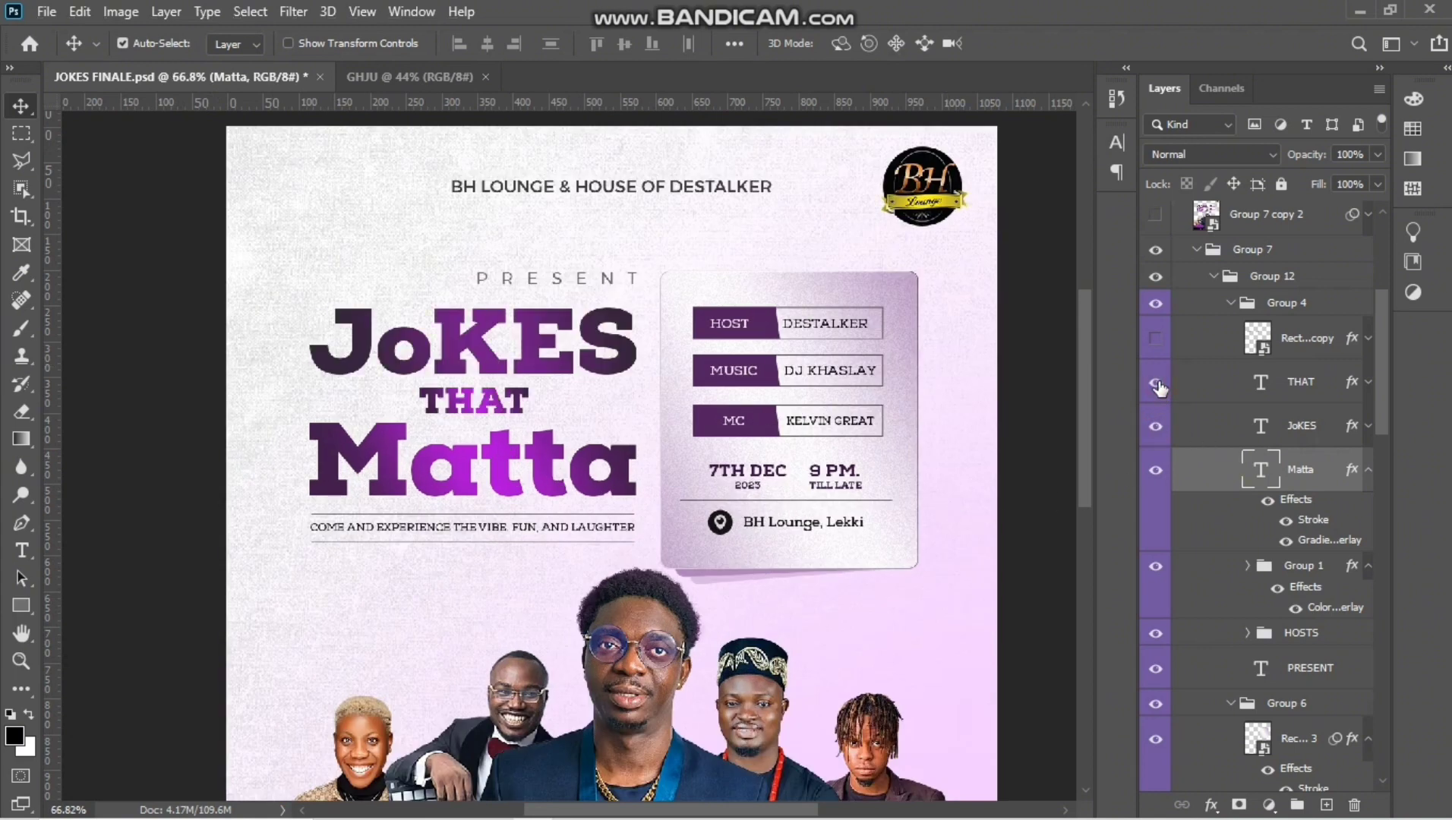
left_click(1155, 340)
scroll(680, 425, "up", 1)
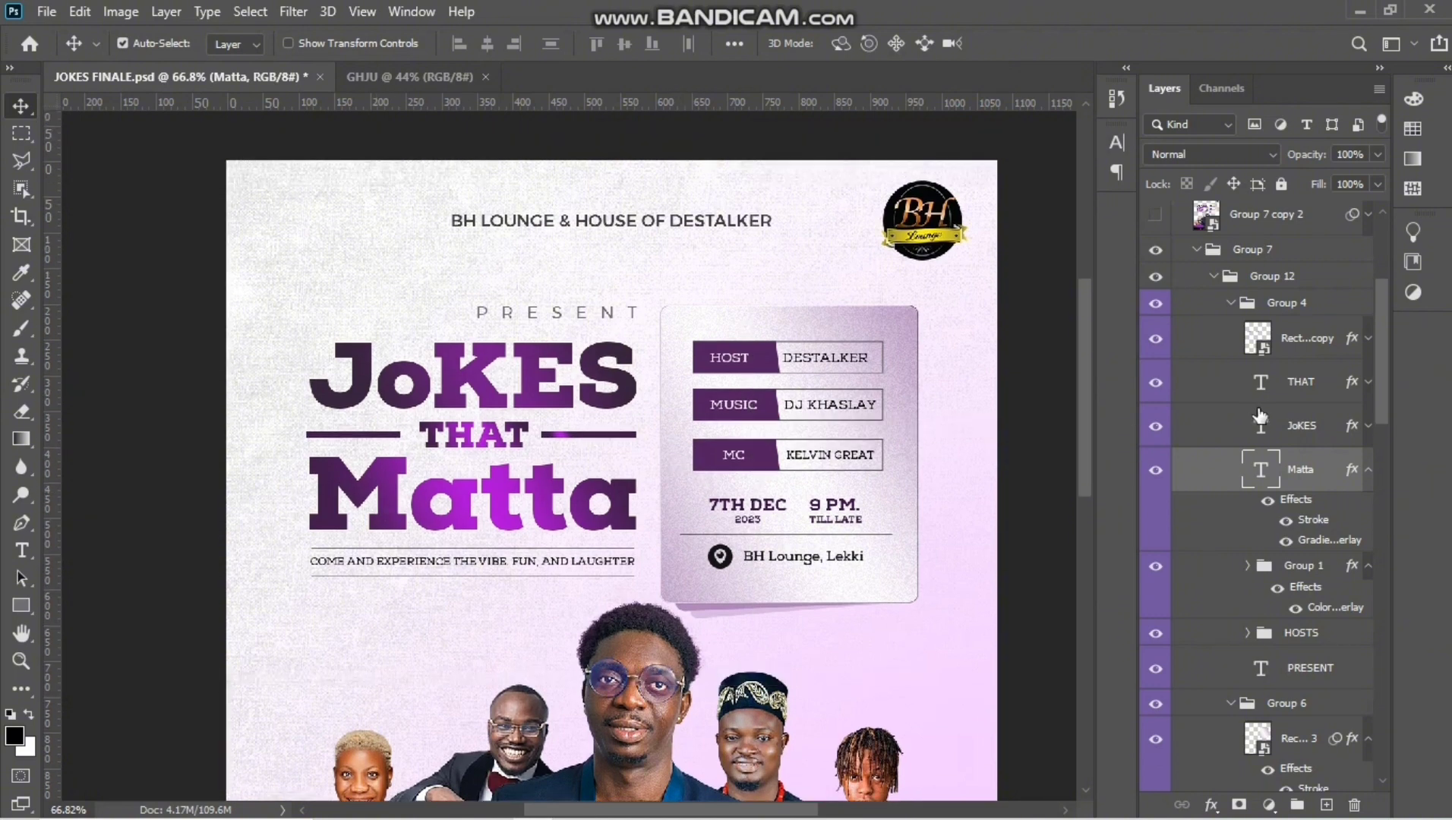
scroll(1259, 416, "up", 2)
left_click(1197, 337)
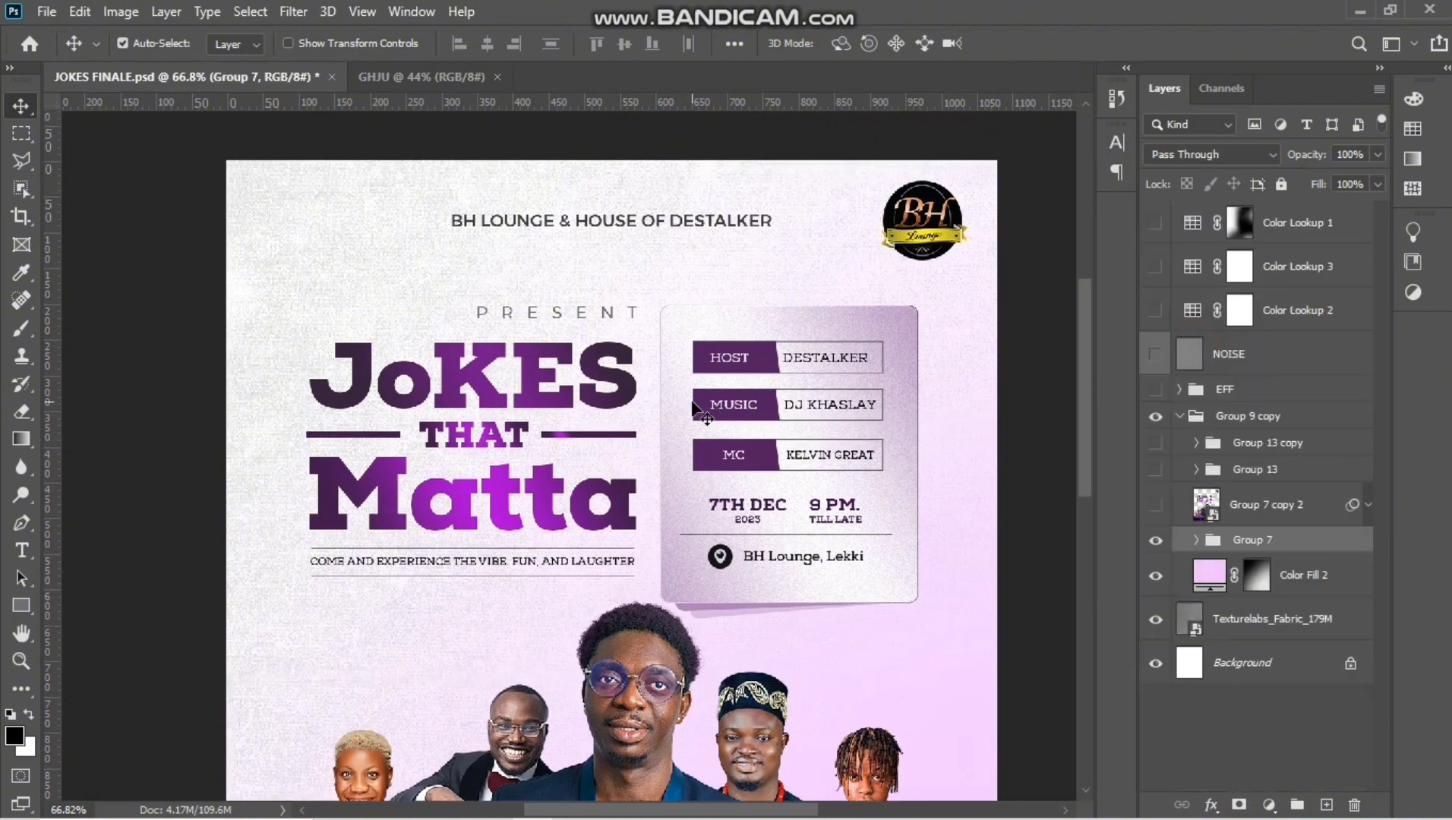
Step: Show Group 13, Group 13 copy and the EFF group, and inspect the light effects over the title
key("ctrl+0")
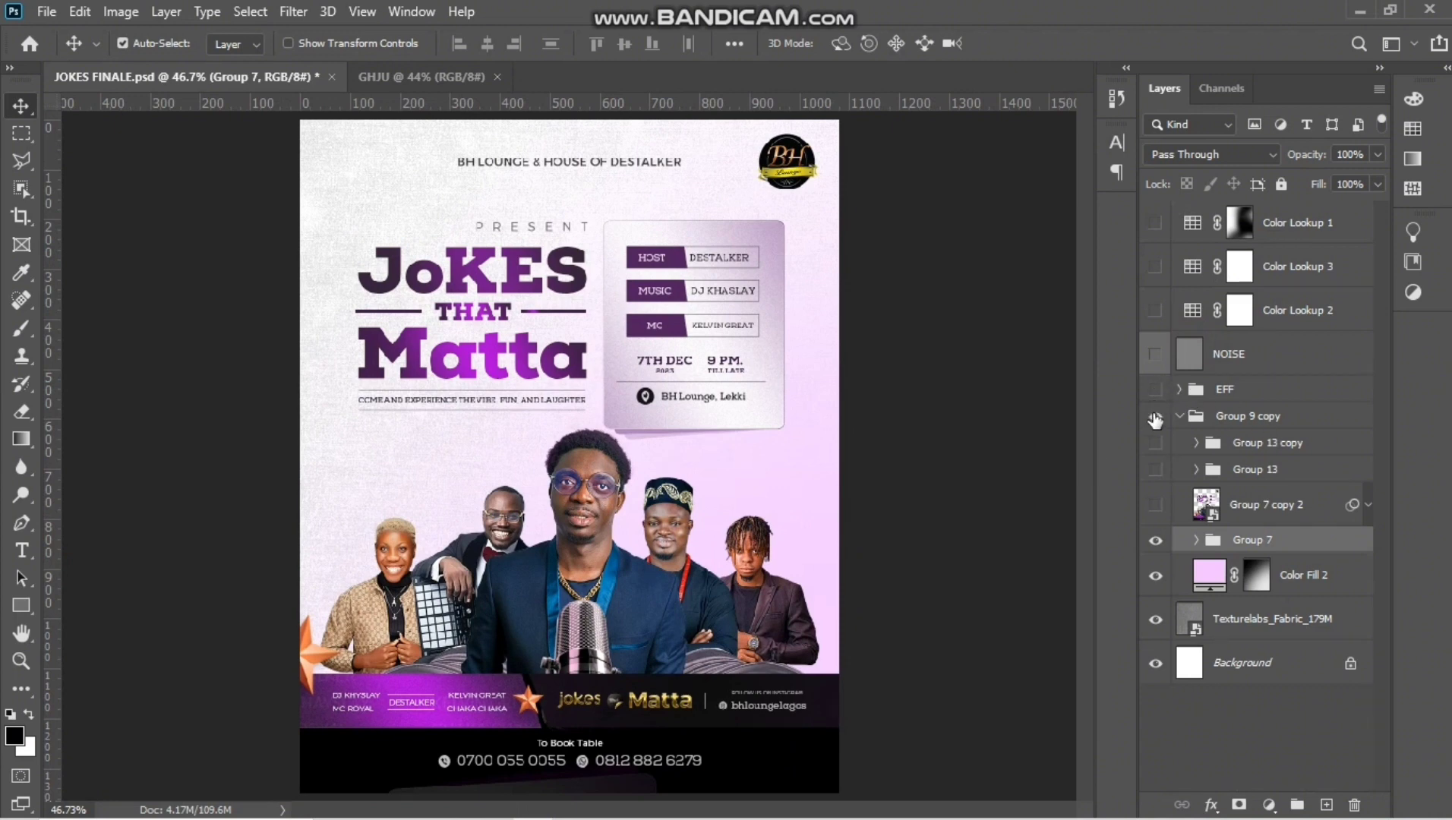
left_click(1156, 471)
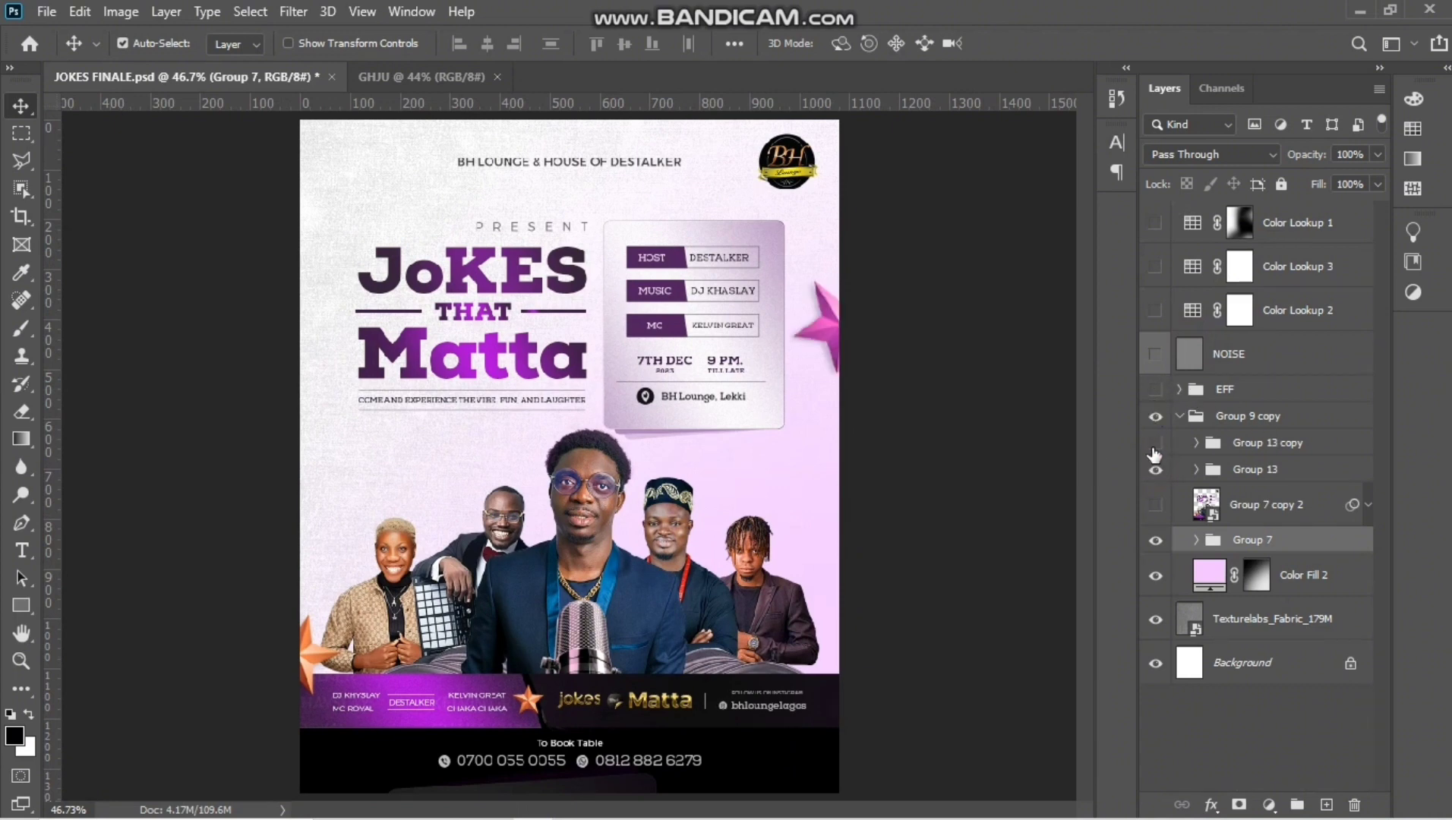
left_click(1154, 391)
scroll(480, 361, "up", 5)
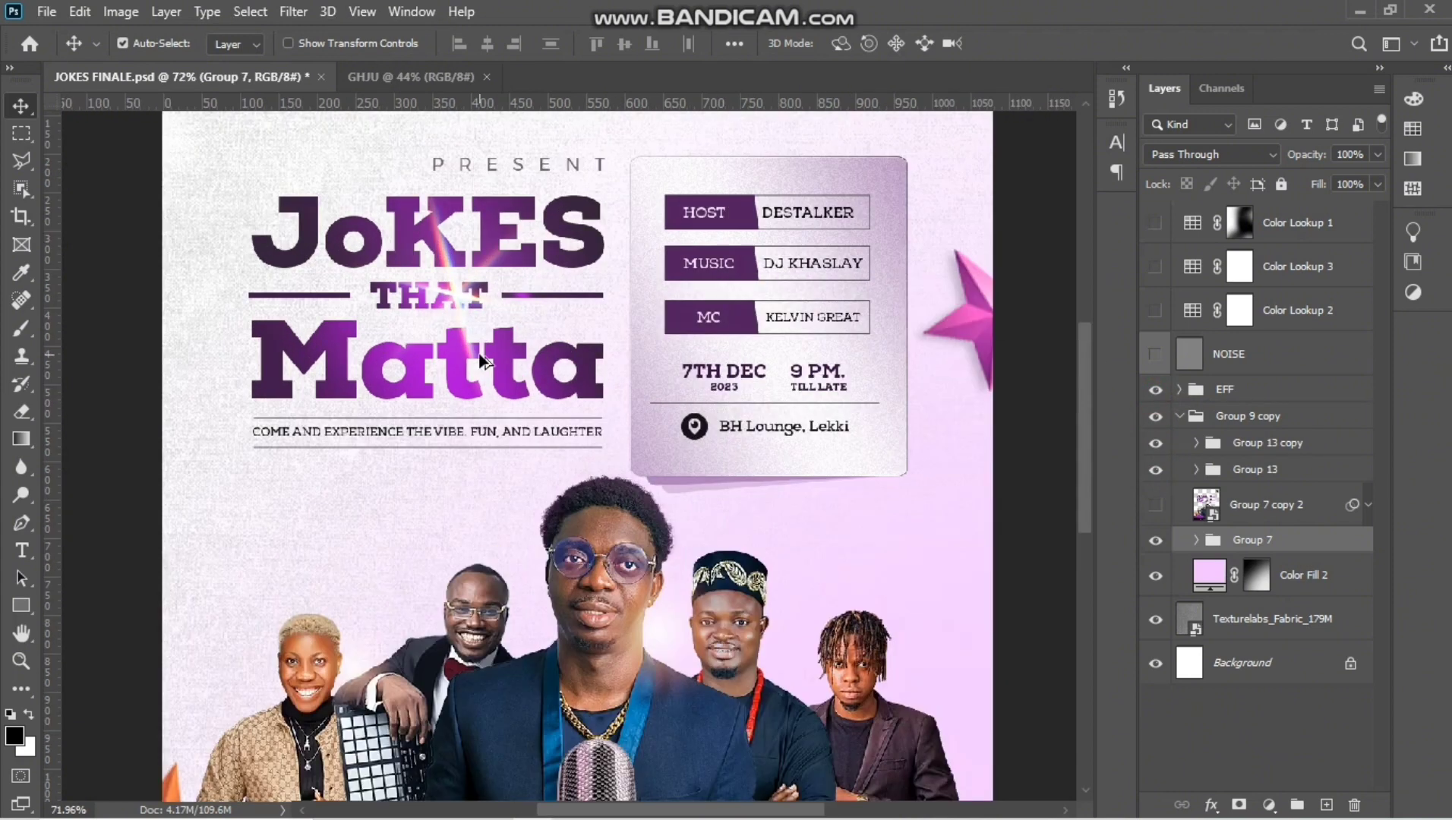
scroll(482, 362, "up", 4)
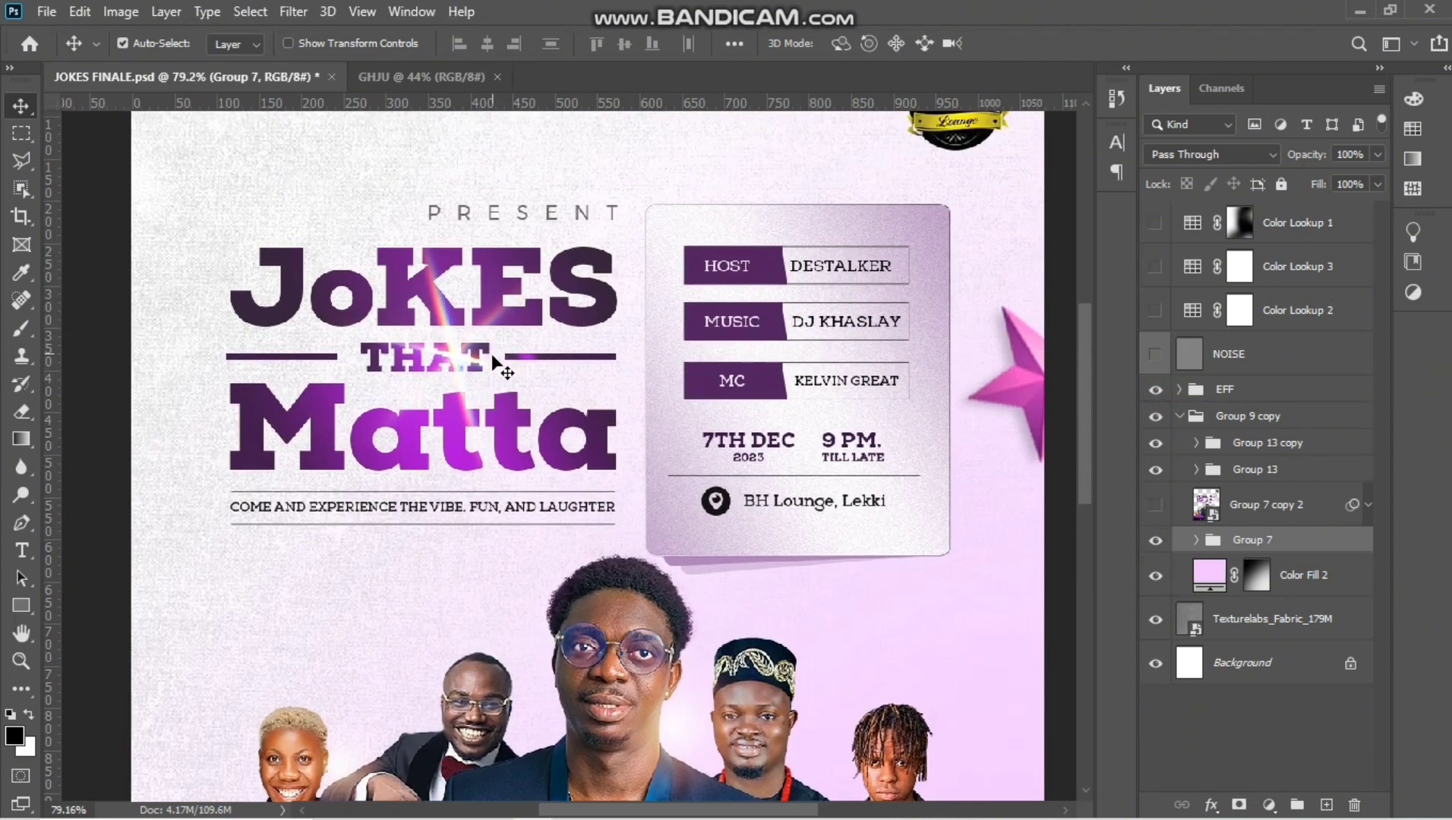
scroll(494, 363, "down", 3)
scroll(494, 362, "down", 4)
scroll(653, 372, "up", 6)
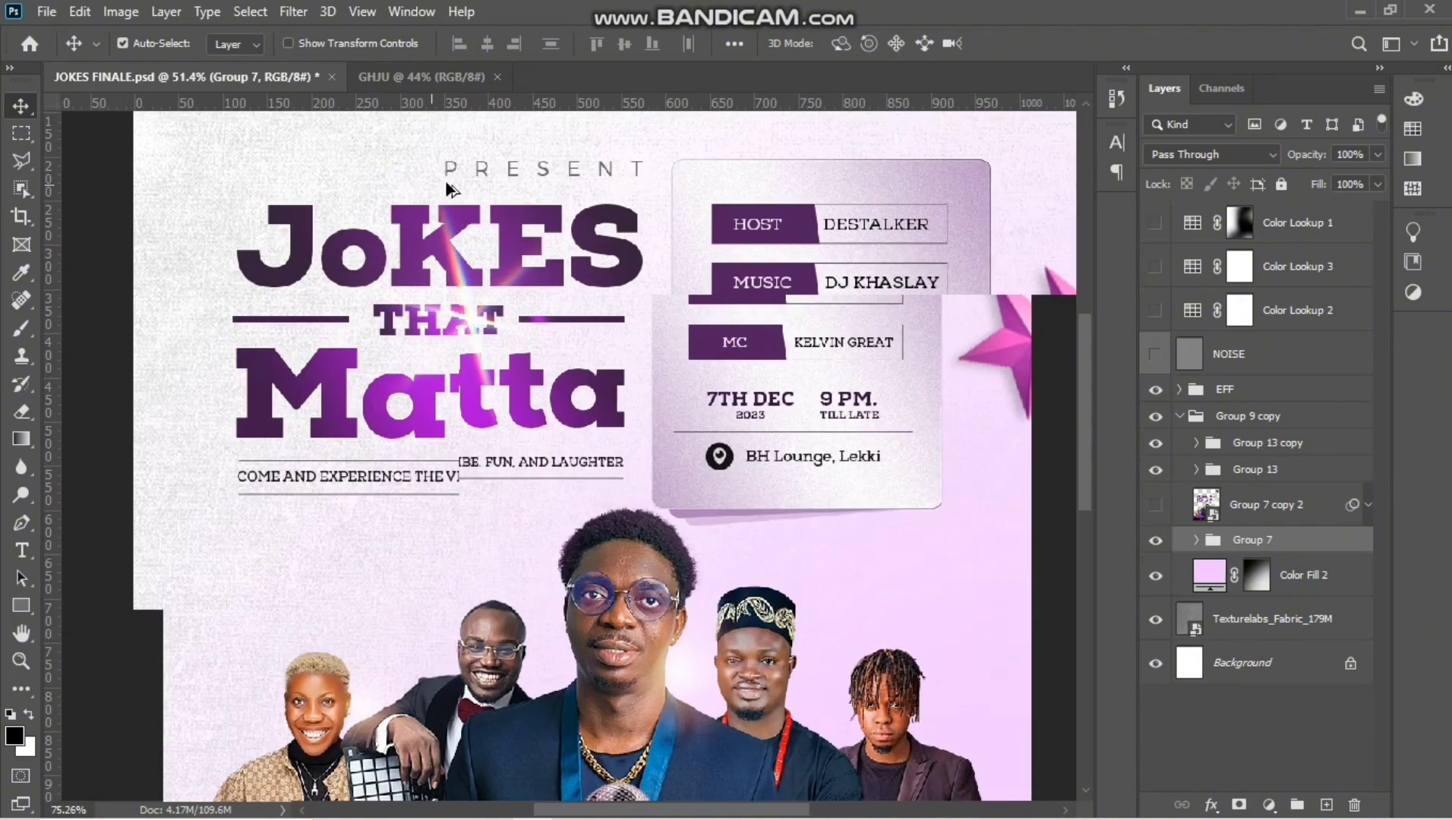
Step: Compare the poster with and without Group 9 copy and the EFF group, and expand EFF to view its effect layers
scroll(811, 380, "up", 2)
left_click(1153, 423)
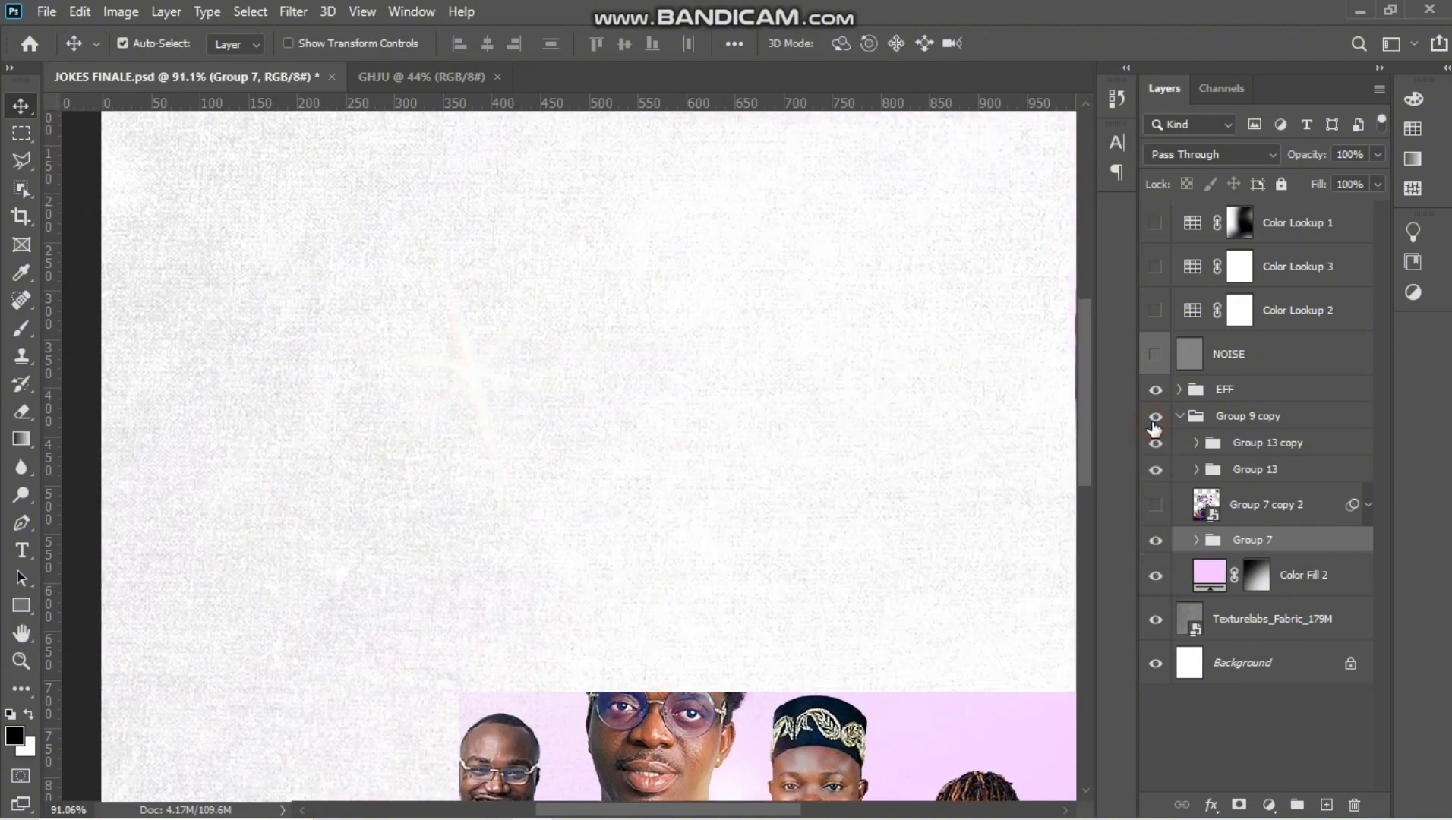
left_click(1154, 419)
left_click(1151, 395)
left_click(1153, 416)
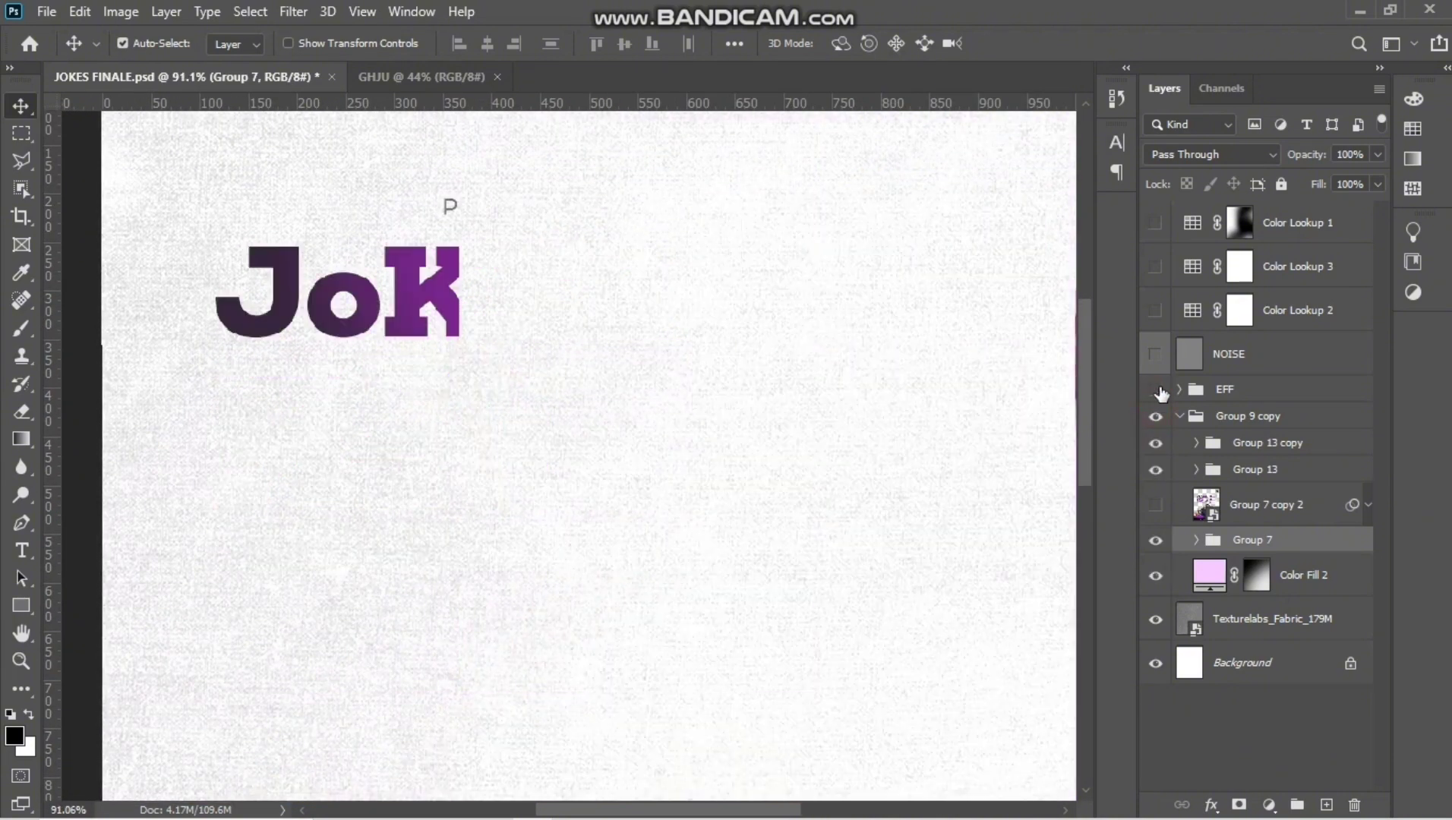
left_click(1179, 389)
left_click(1156, 389)
scroll(1185, 529, "down", 2)
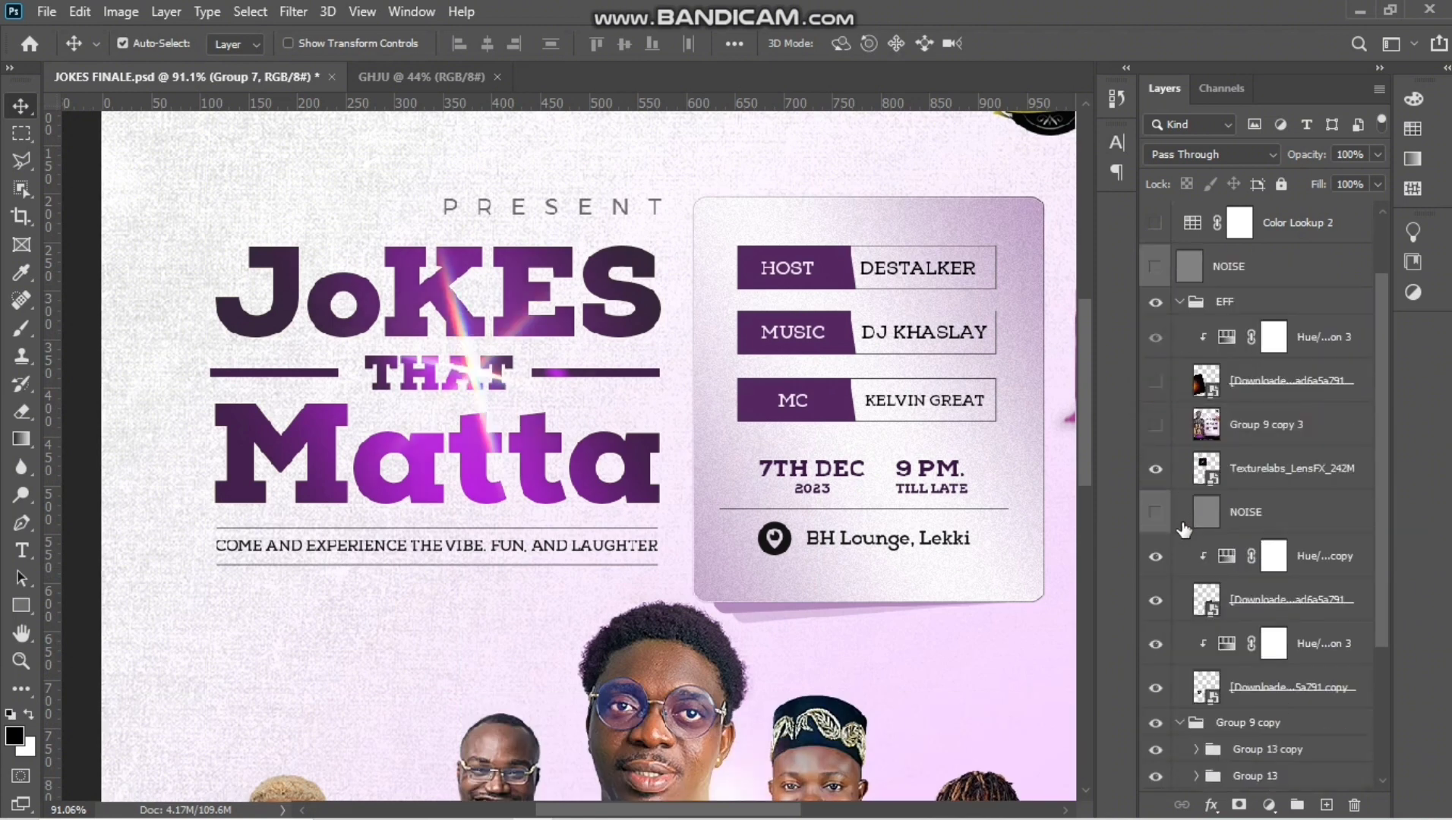
scroll(1160, 518, "down", 3)
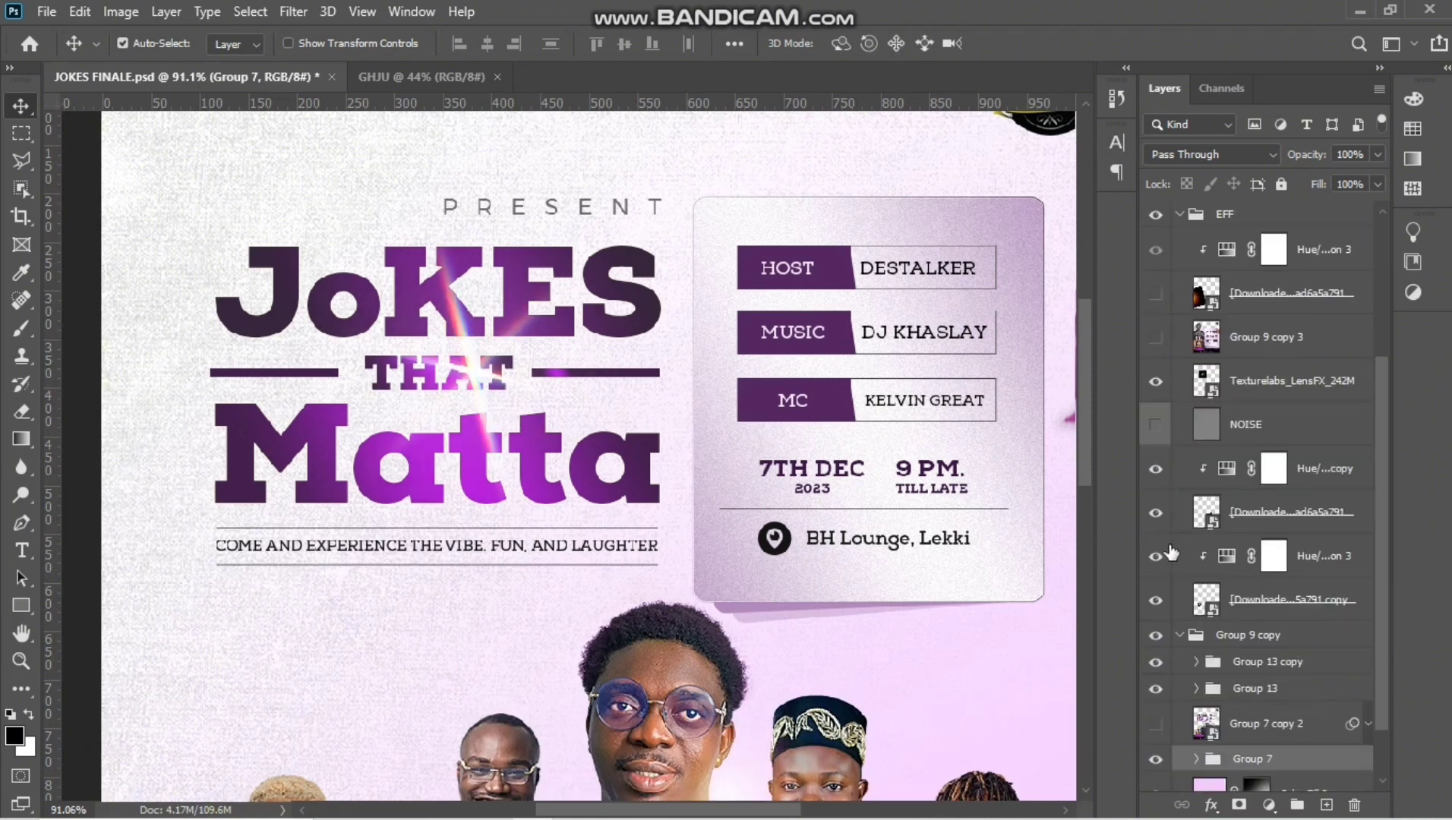
Step: Select the Texturelabs_LensFX_242M flare over the title and check its Screen blending, visibility and layer name
left_click(1160, 466)
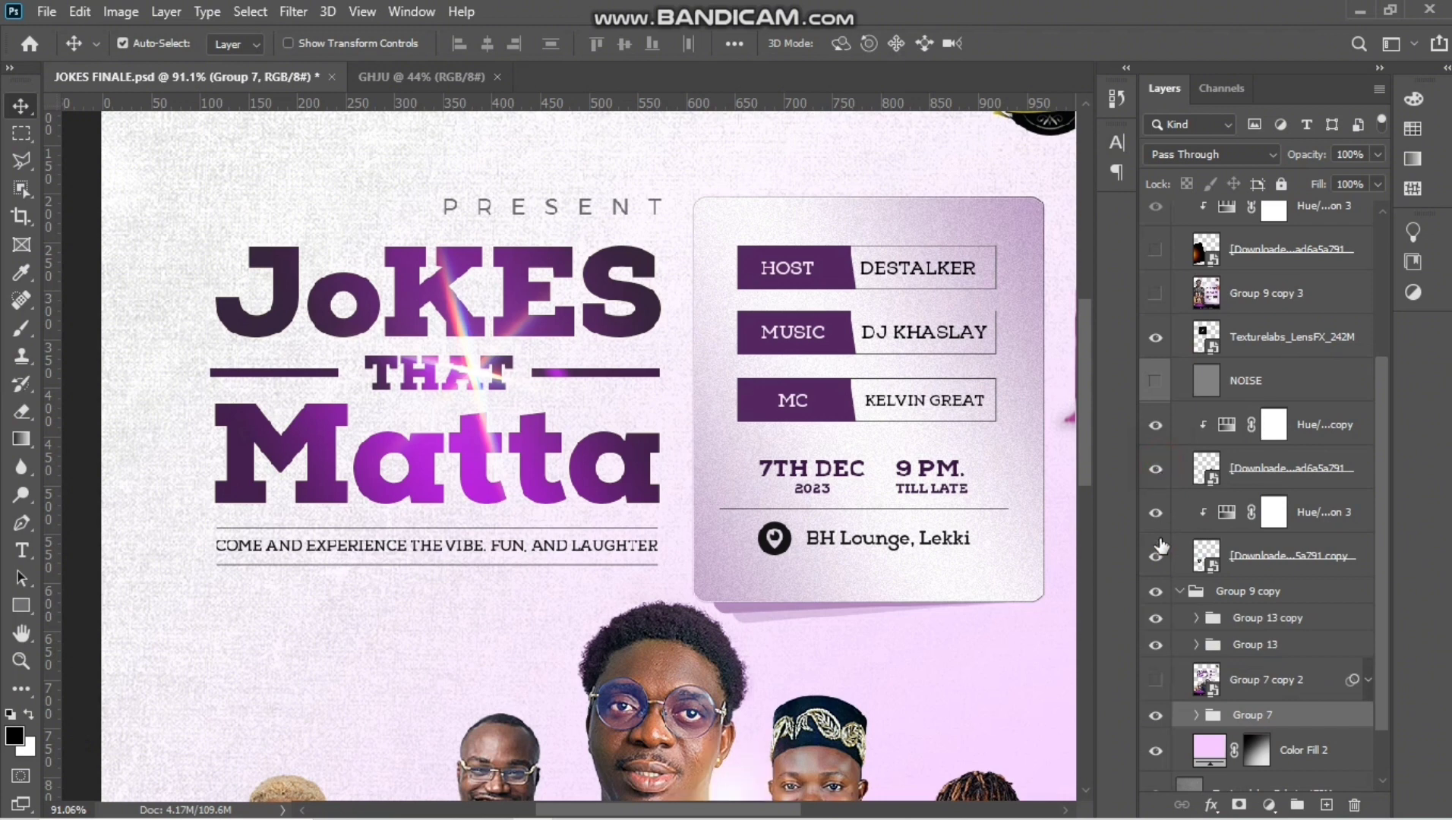
left_click(474, 379)
left_click(1155, 338)
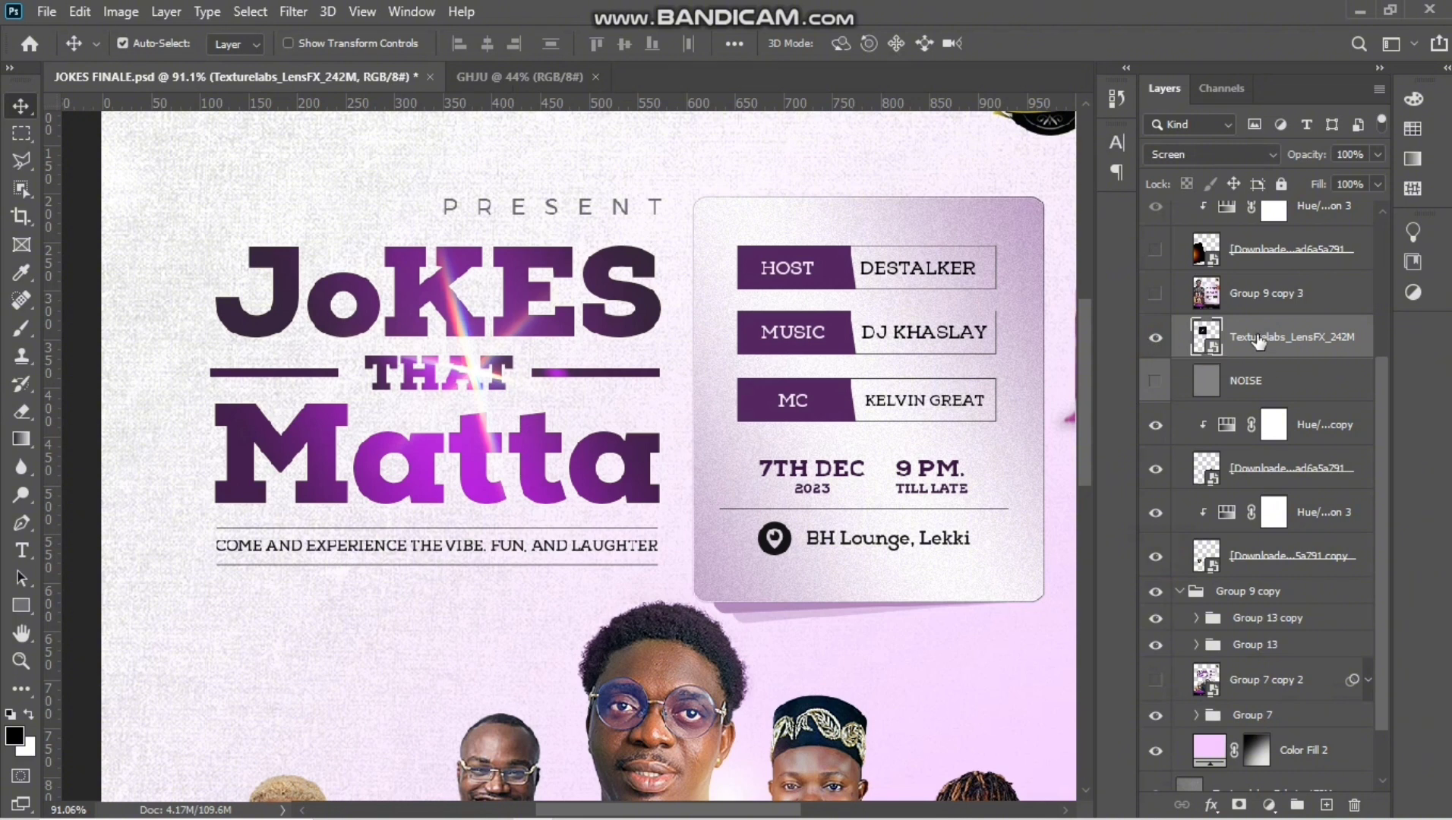
scroll(1283, 343, "up", 2)
scroll(1286, 399, "down", 2)
double_click(1267, 340)
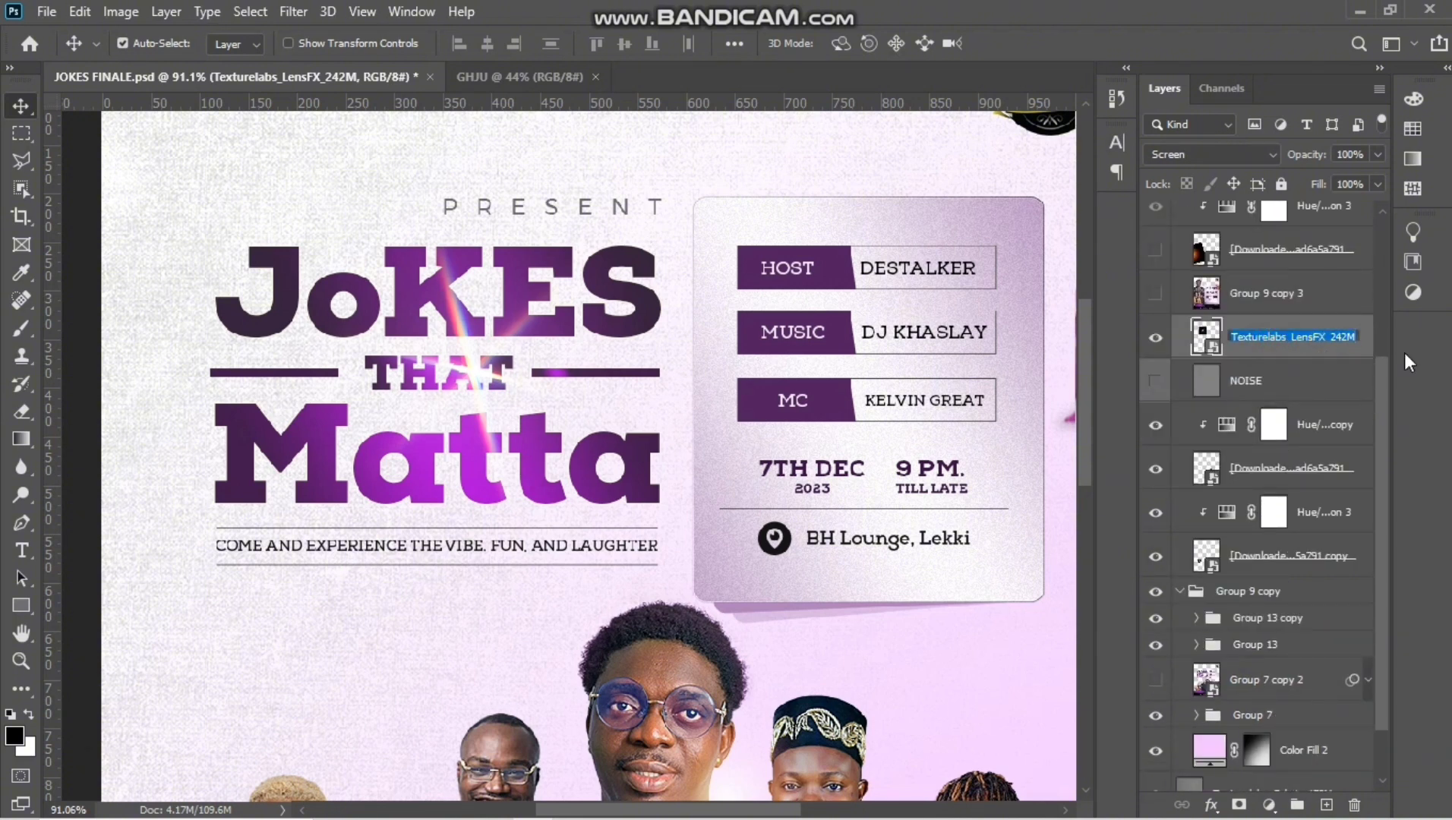
key("Return")
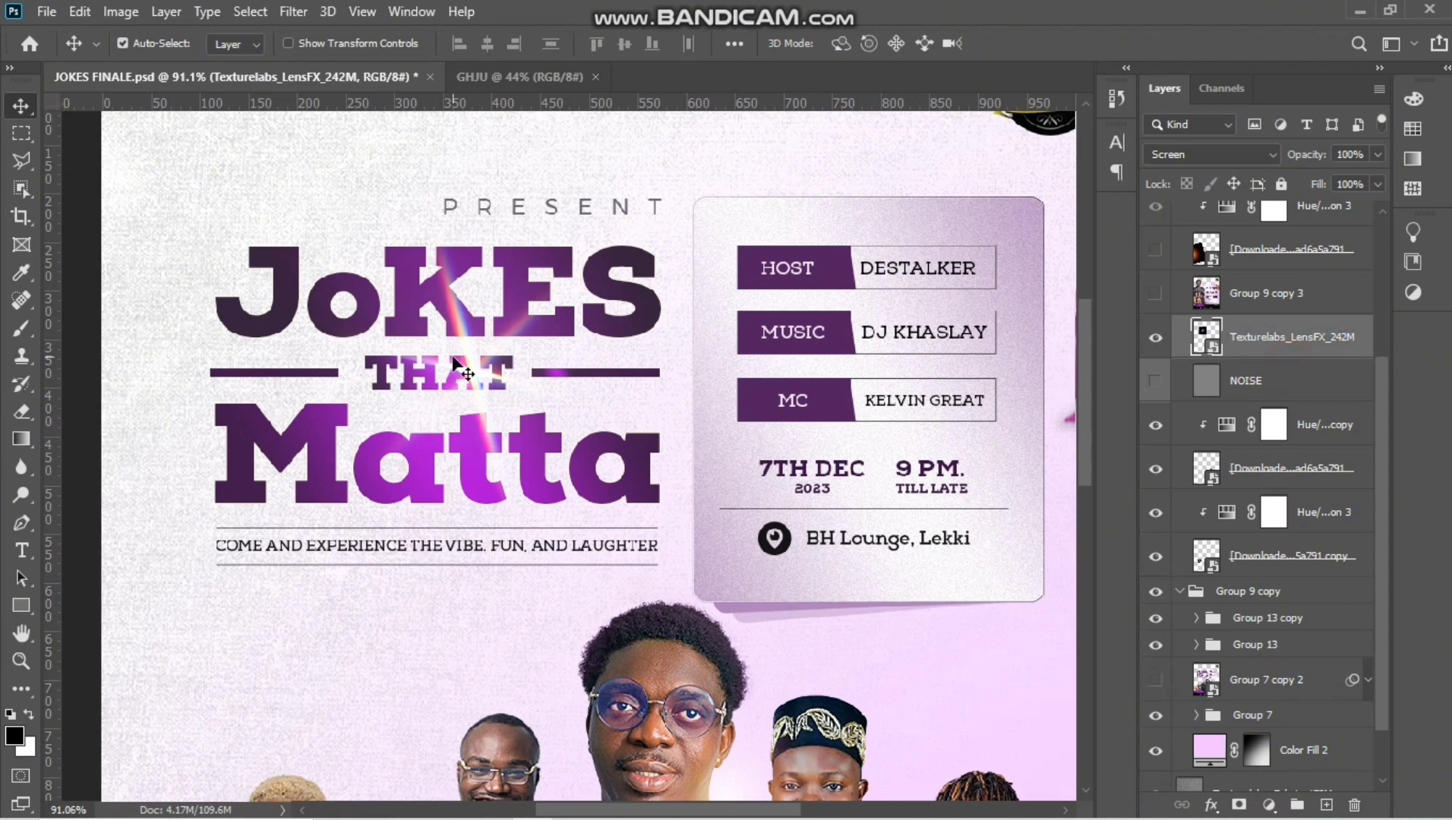
Step: Select the light flare beside the central host and compare the poster with and without it and its clipped Hue/Saturation layer
scroll(750, 497, "down", 1)
scroll(752, 500, "down", 5)
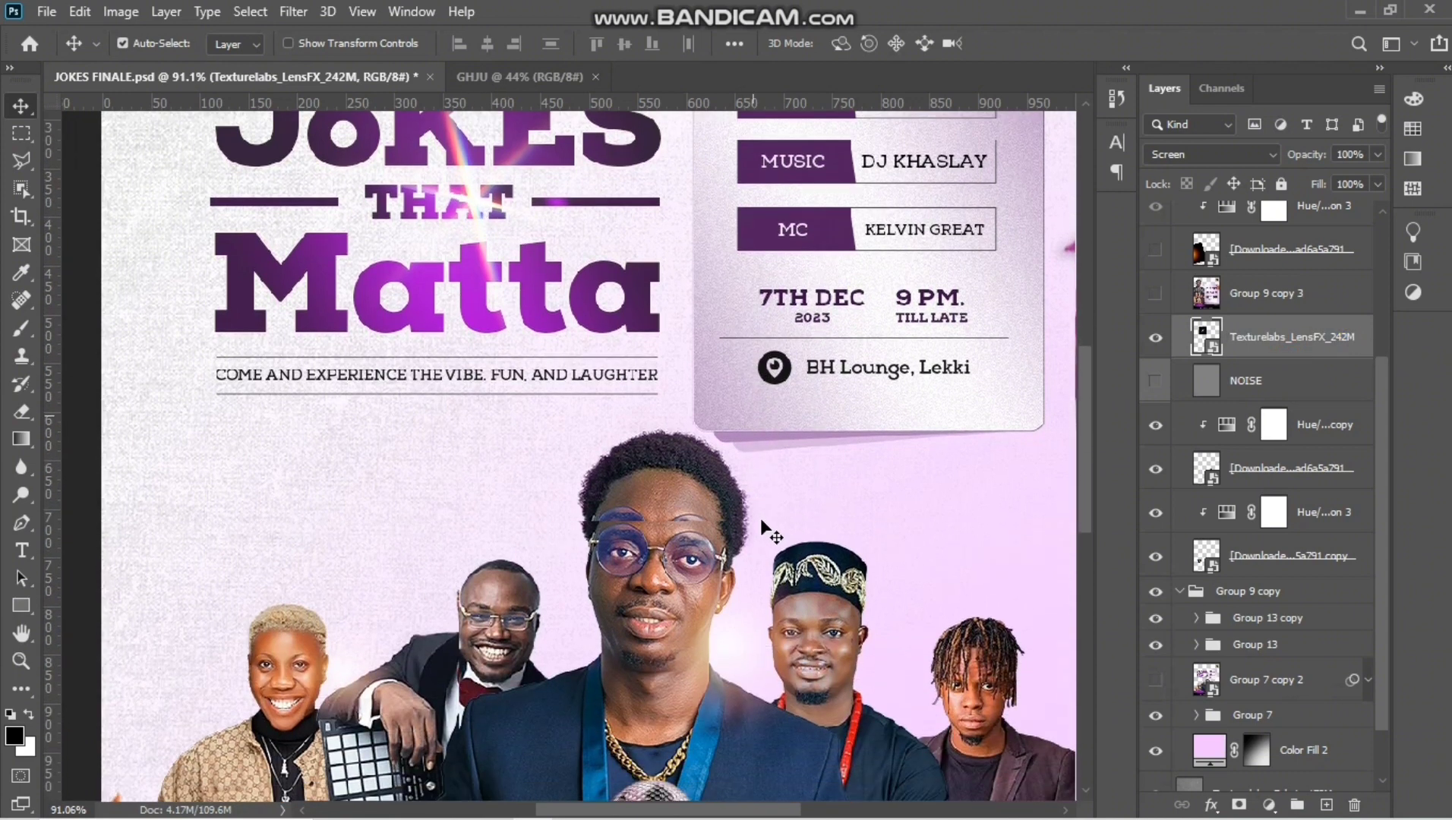
left_click(718, 558)
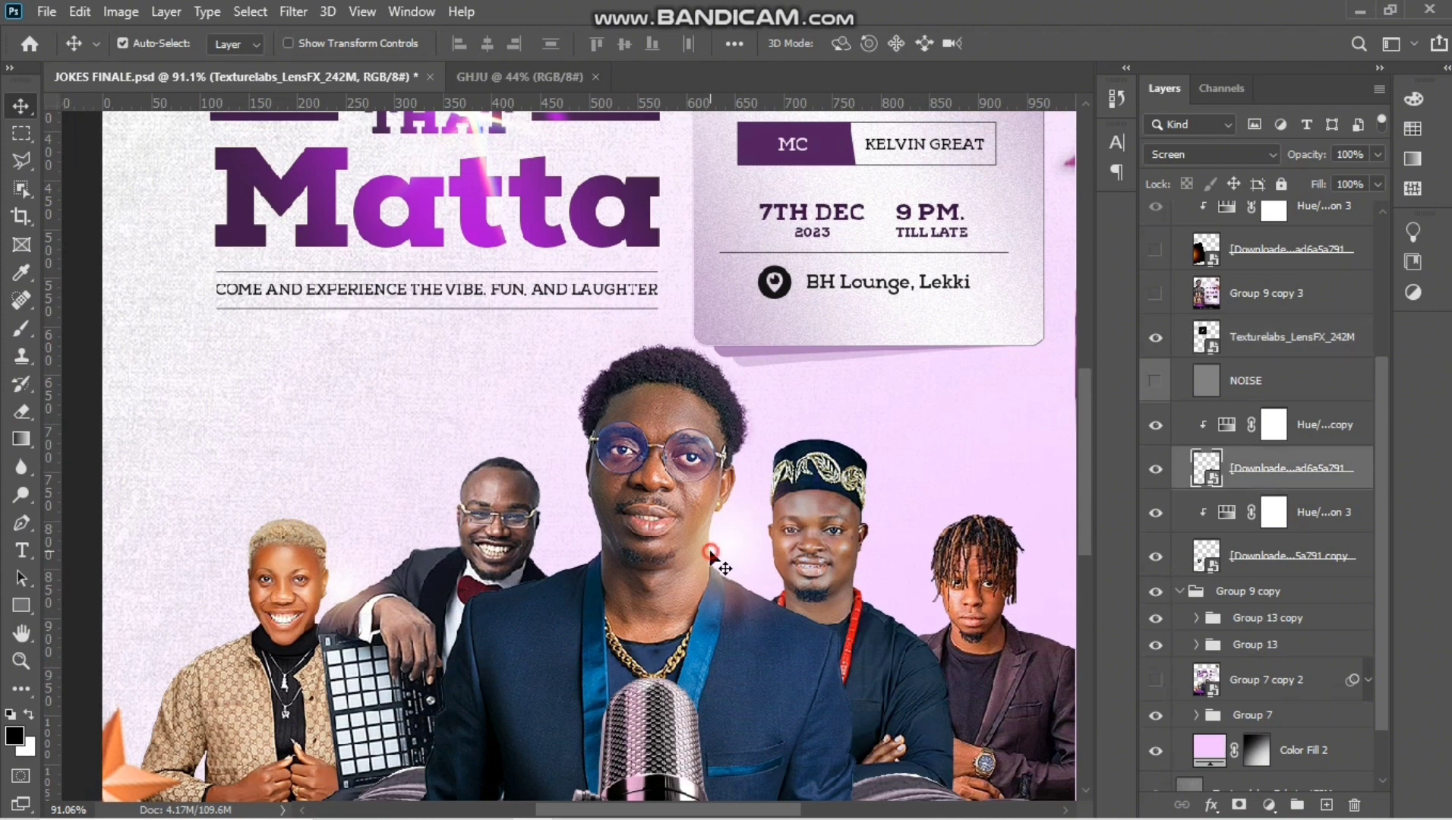
left_click(1159, 469)
left_click(1157, 469)
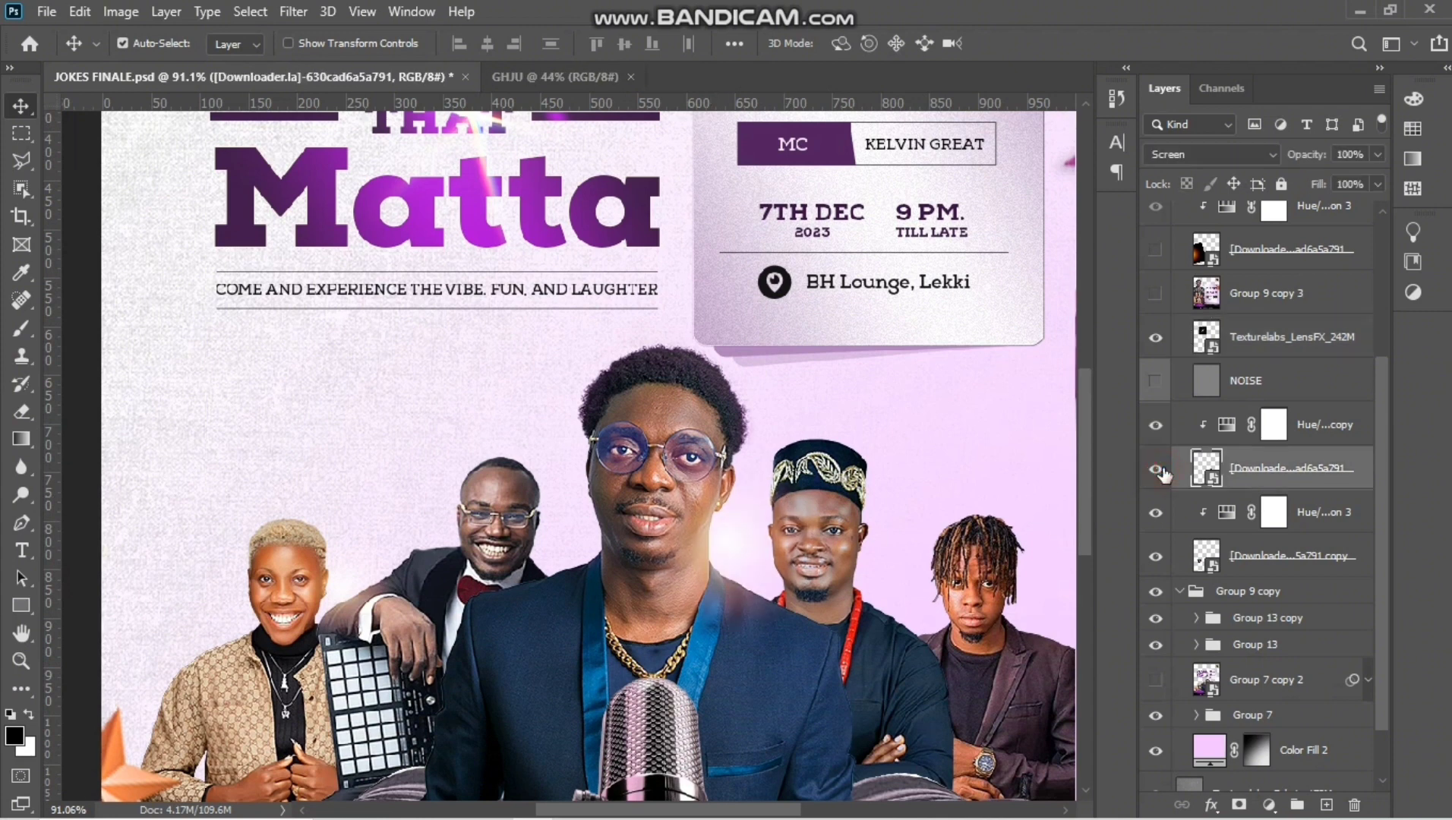
left_click(1156, 425)
left_click(1152, 427)
Step: Review the Hue/Saturation settings of the adjustment clipped to the central host's flare, and close them
double_click(1224, 432)
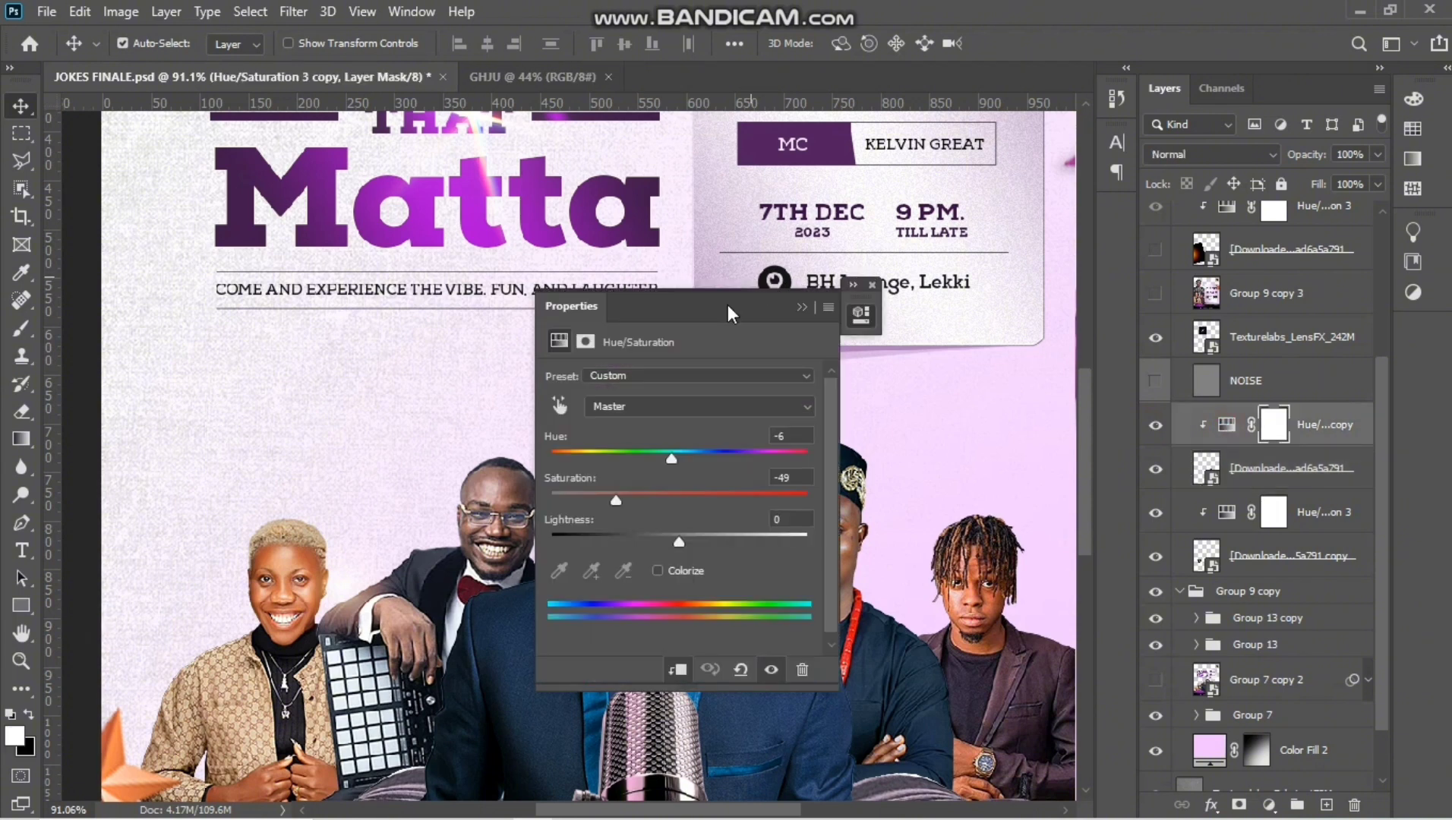
left_click_drag(725, 310, 980, 310)
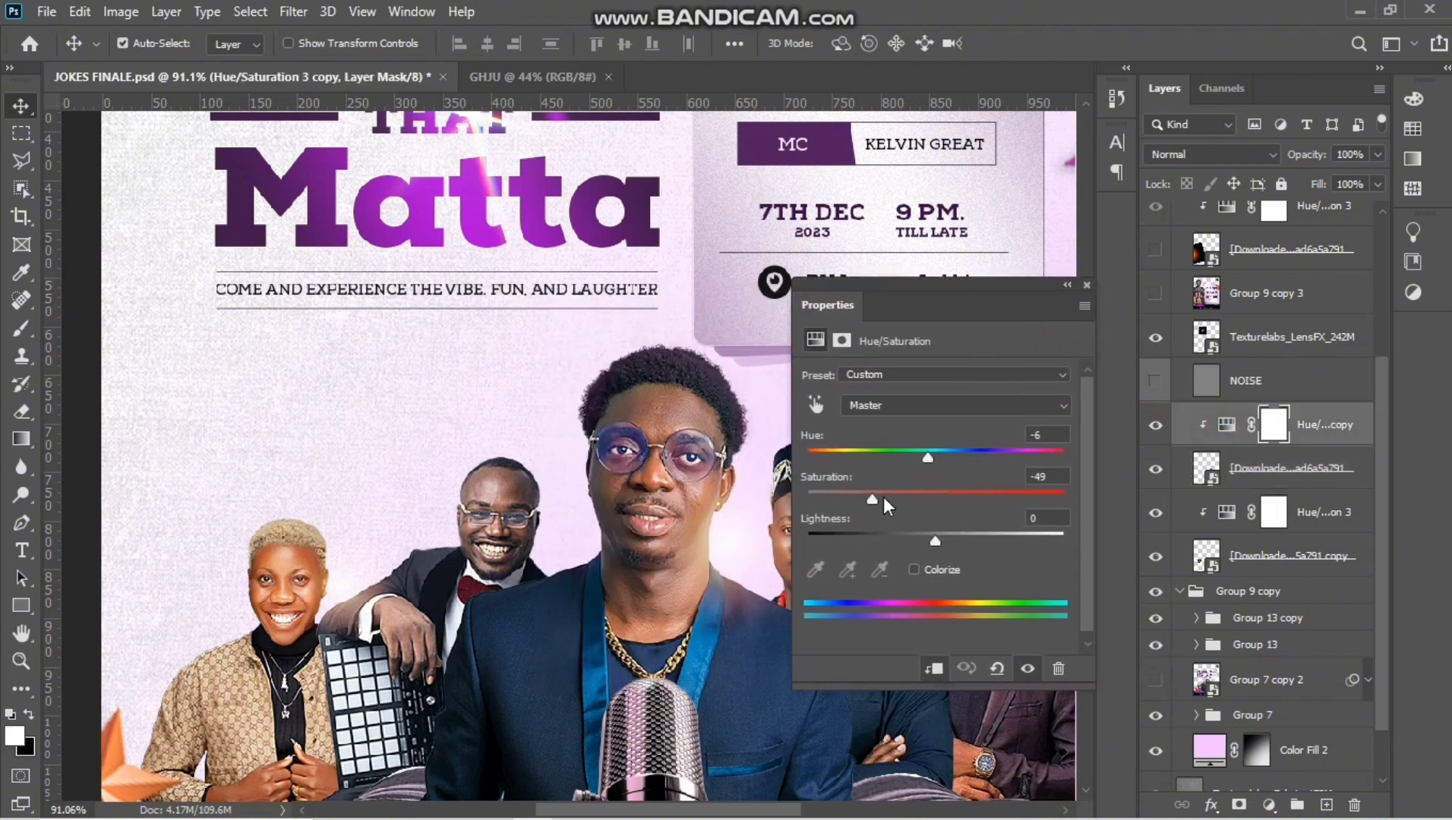
mouse_move(883, 498)
left_mouse_down()
mouse_move(919, 498)
mouse_move(882, 492)
left_mouse_up()
left_click(1085, 286)
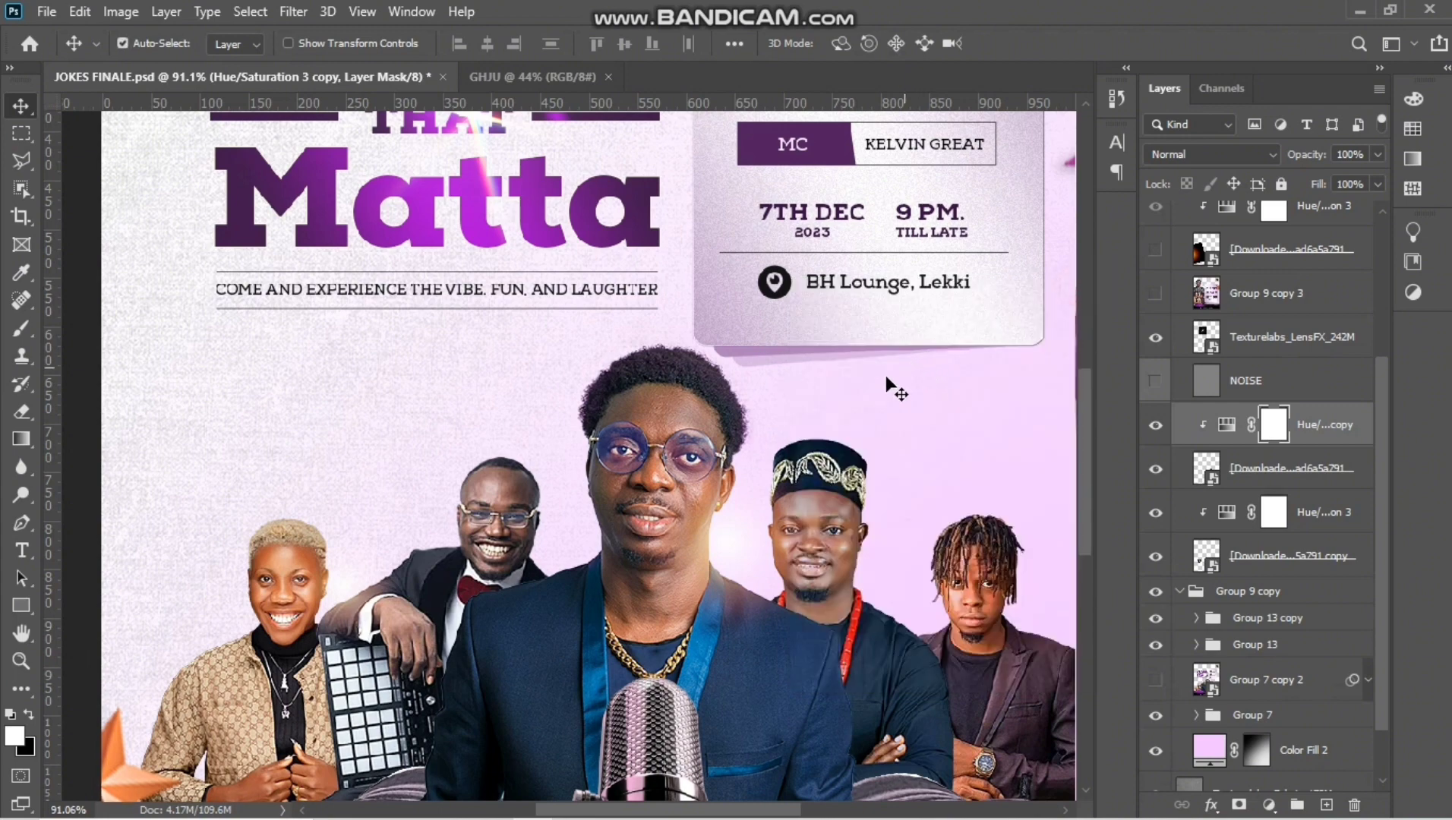
Step: Show the NOISE layer inside the EFF group to examine the grain over the hosts, and hide it again
scroll(684, 505, "down", 3)
scroll(717, 508, "up", 3)
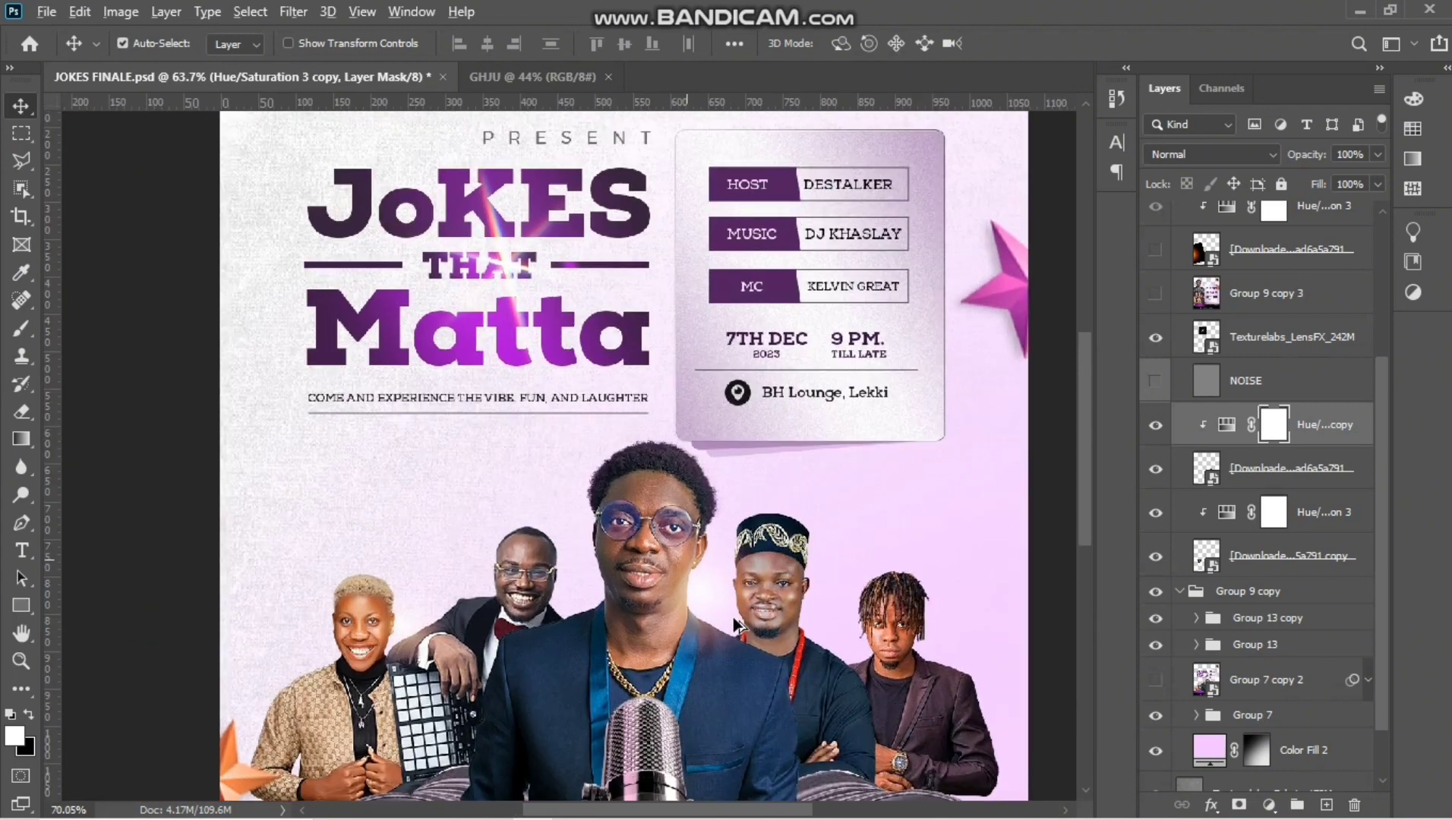
scroll(734, 619, "down", 1)
scroll(734, 619, "up", 1)
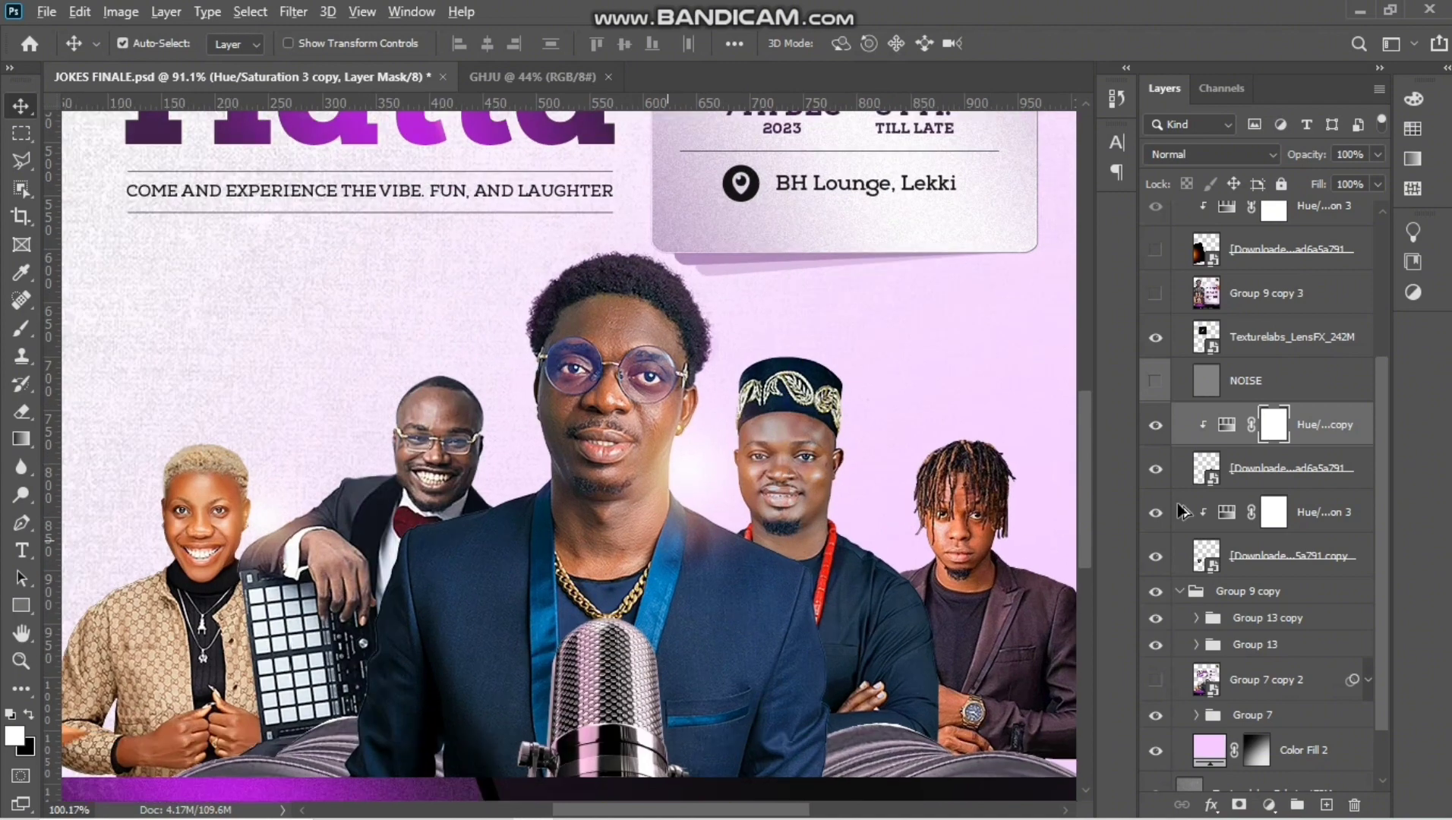
left_click(1154, 381)
scroll(742, 453, "down", 3)
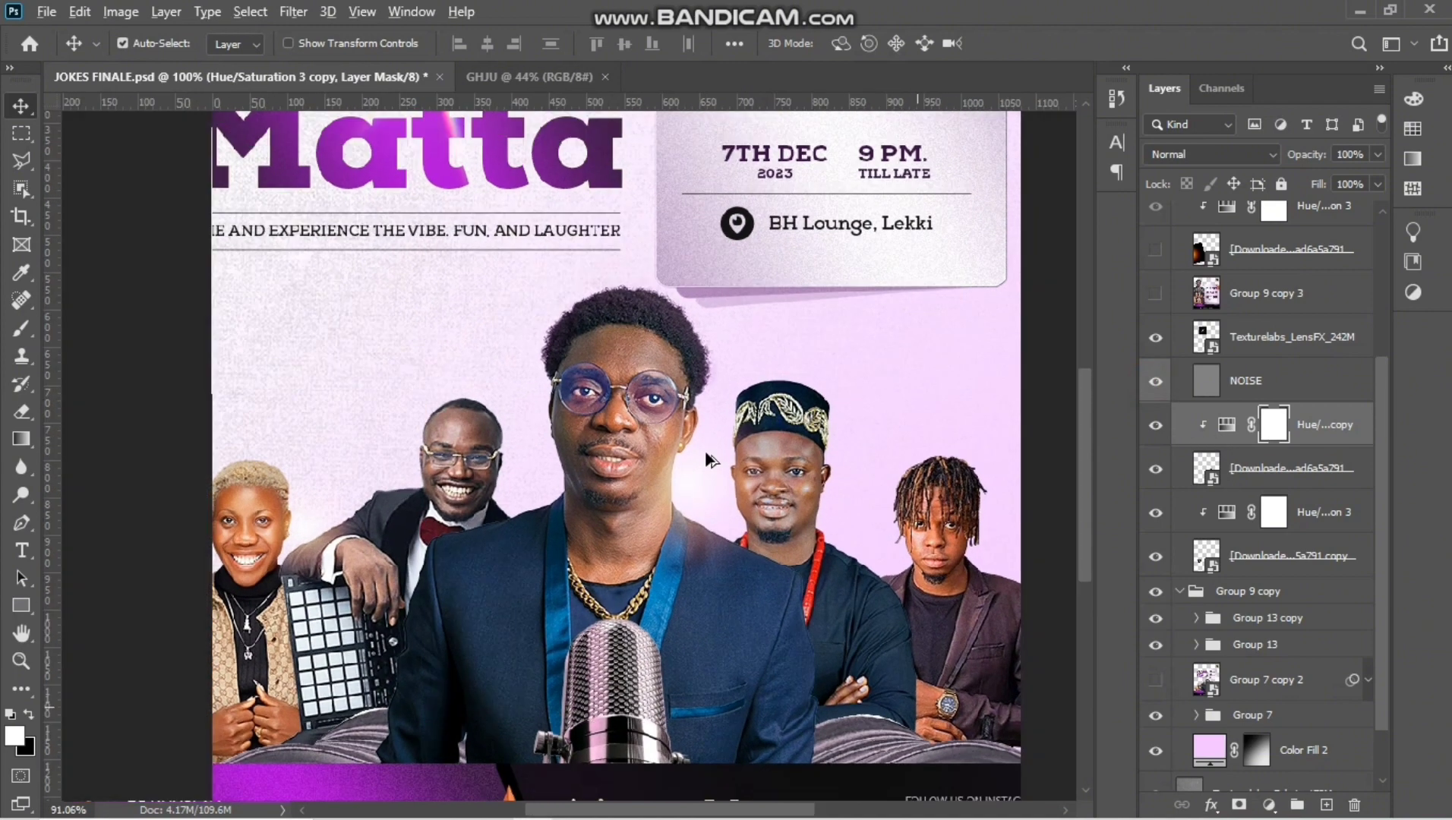
scroll(1250, 400, "up", 3)
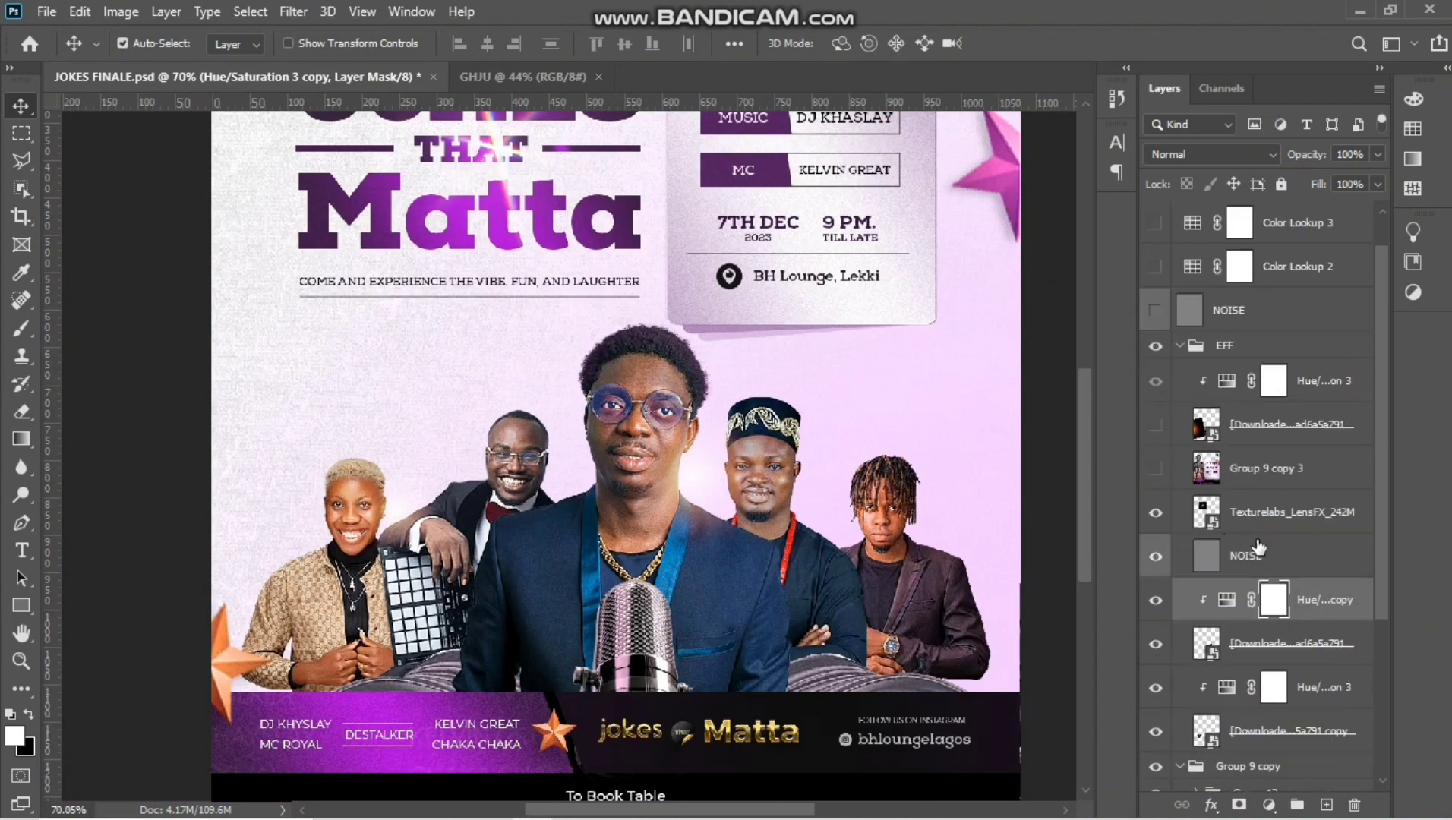
left_click(1159, 559)
Step: Compare the poster with the upper and EFF NOISE layers shown, check the upper layer's blend mode, and hide both
left_click(1156, 311)
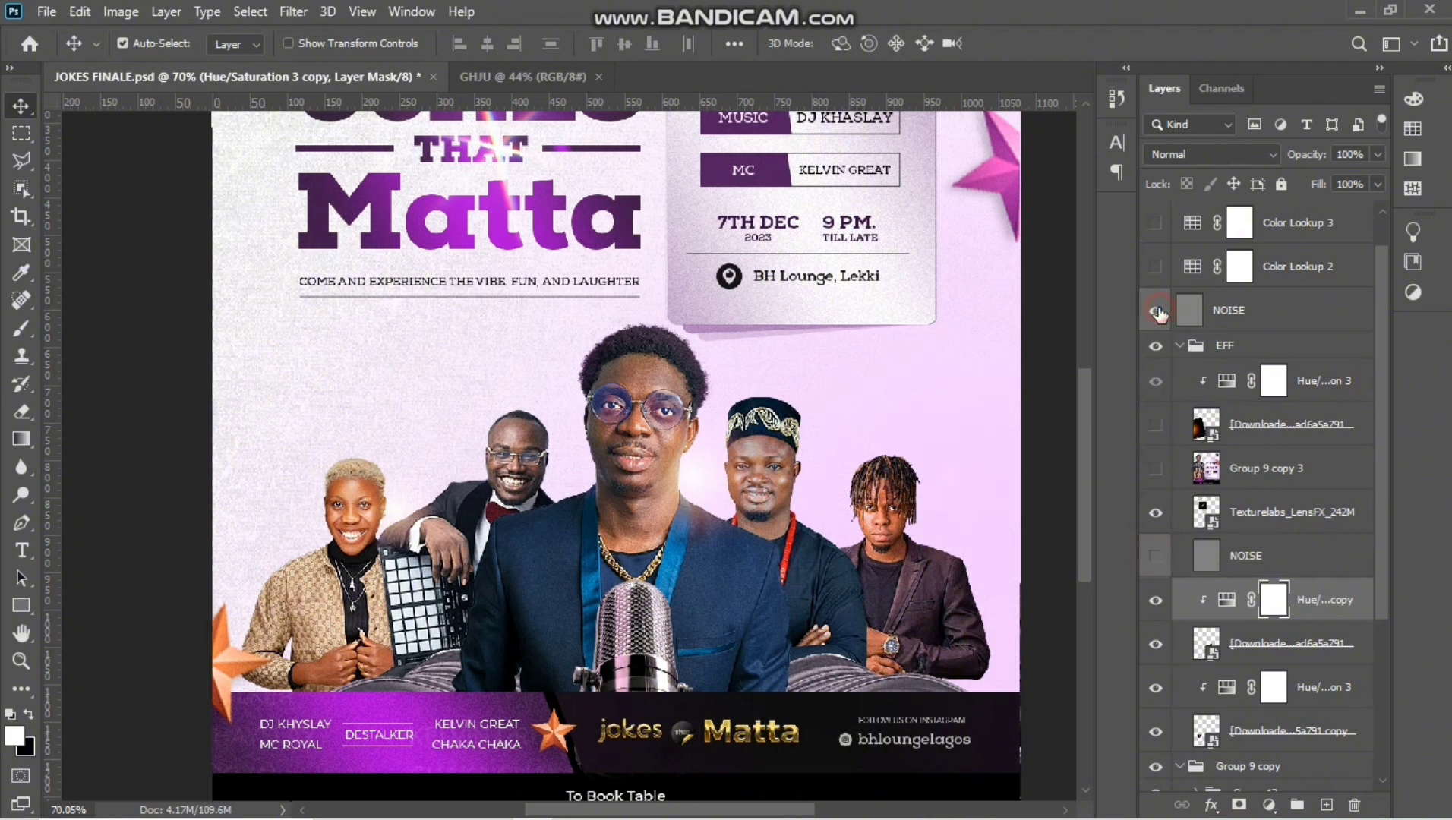
left_click(1152, 559)
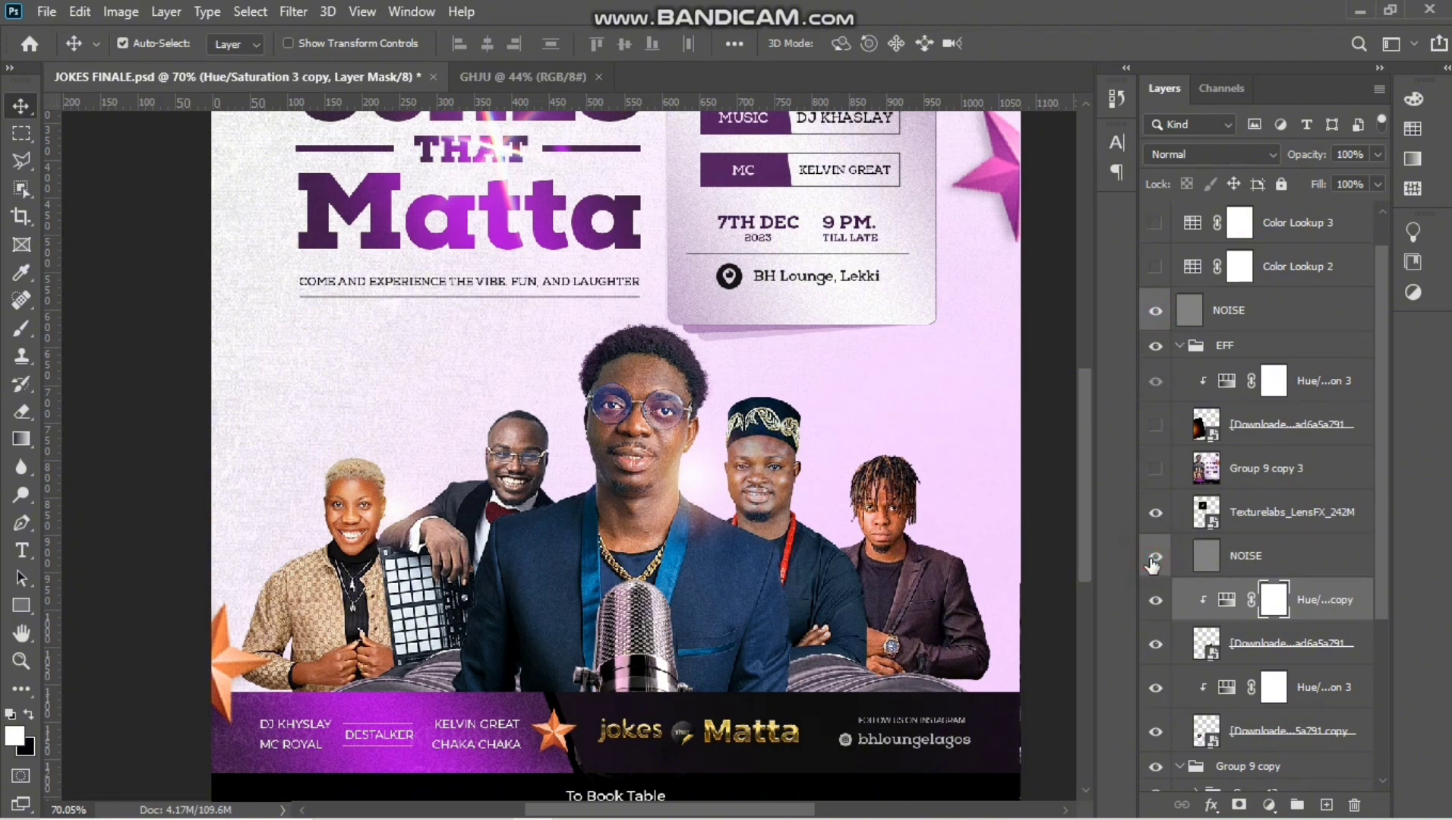
left_click(1258, 324)
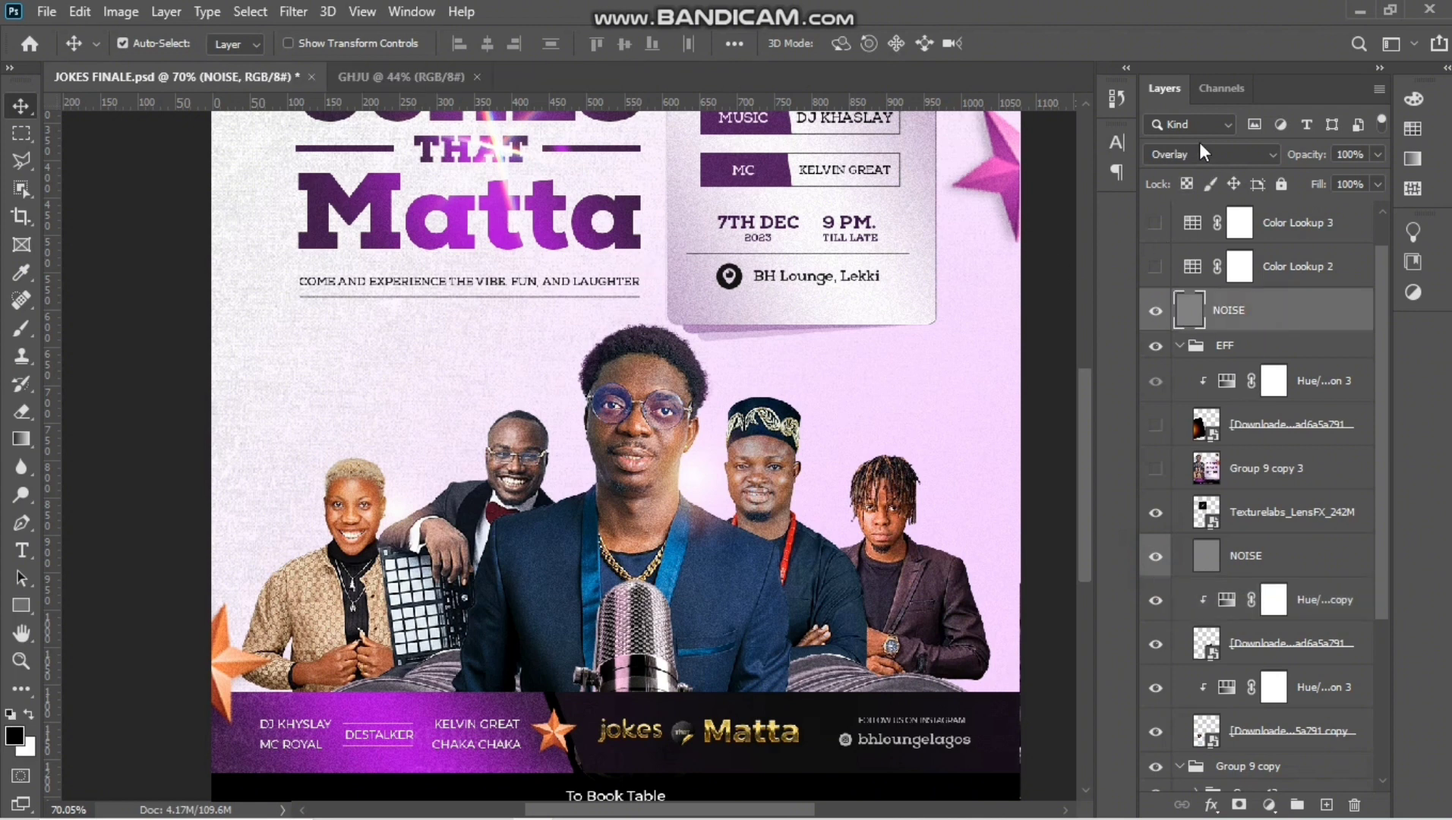
left_click(1156, 310)
left_click(1160, 560)
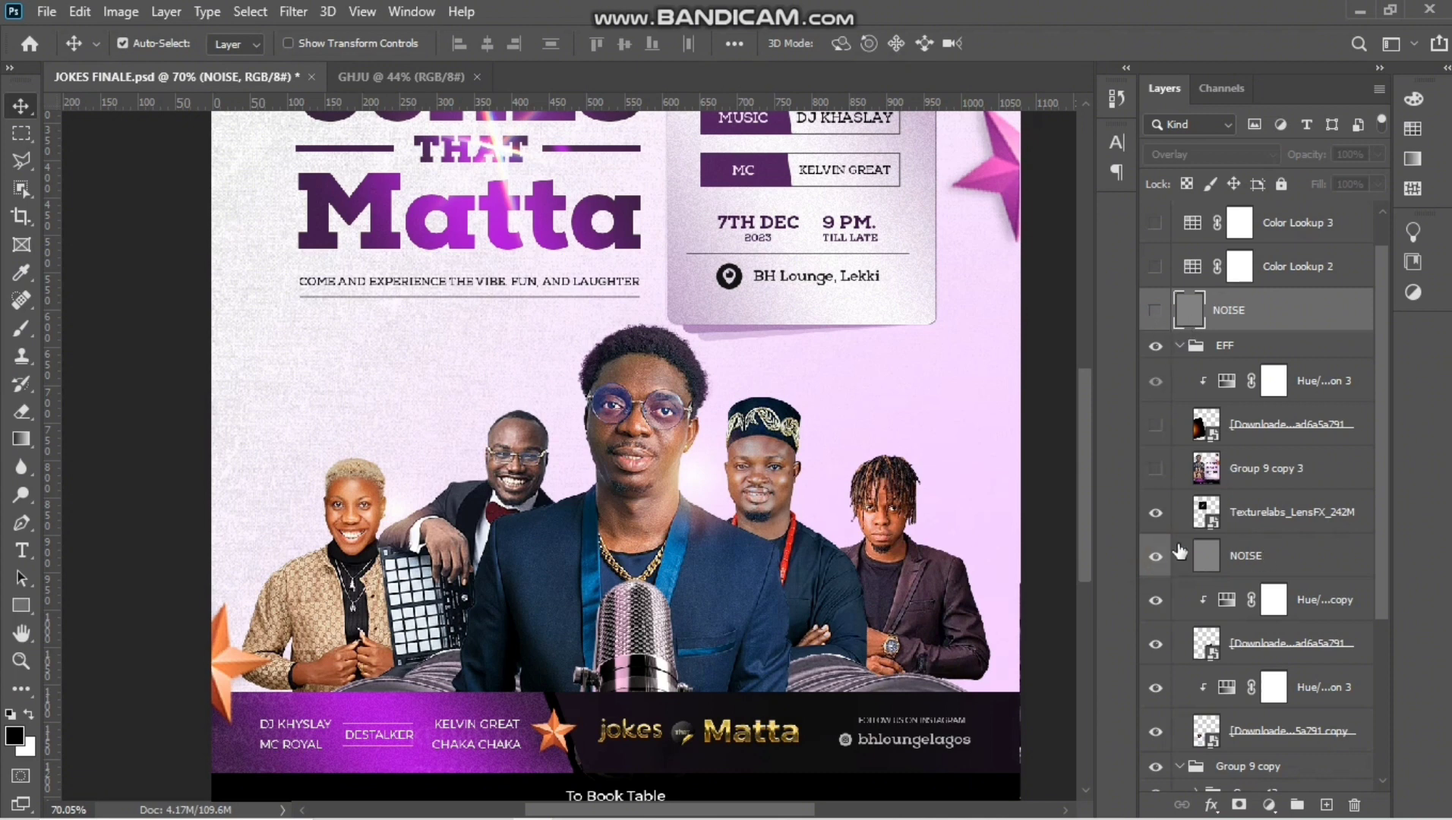
left_click(1158, 559)
left_click(1155, 311)
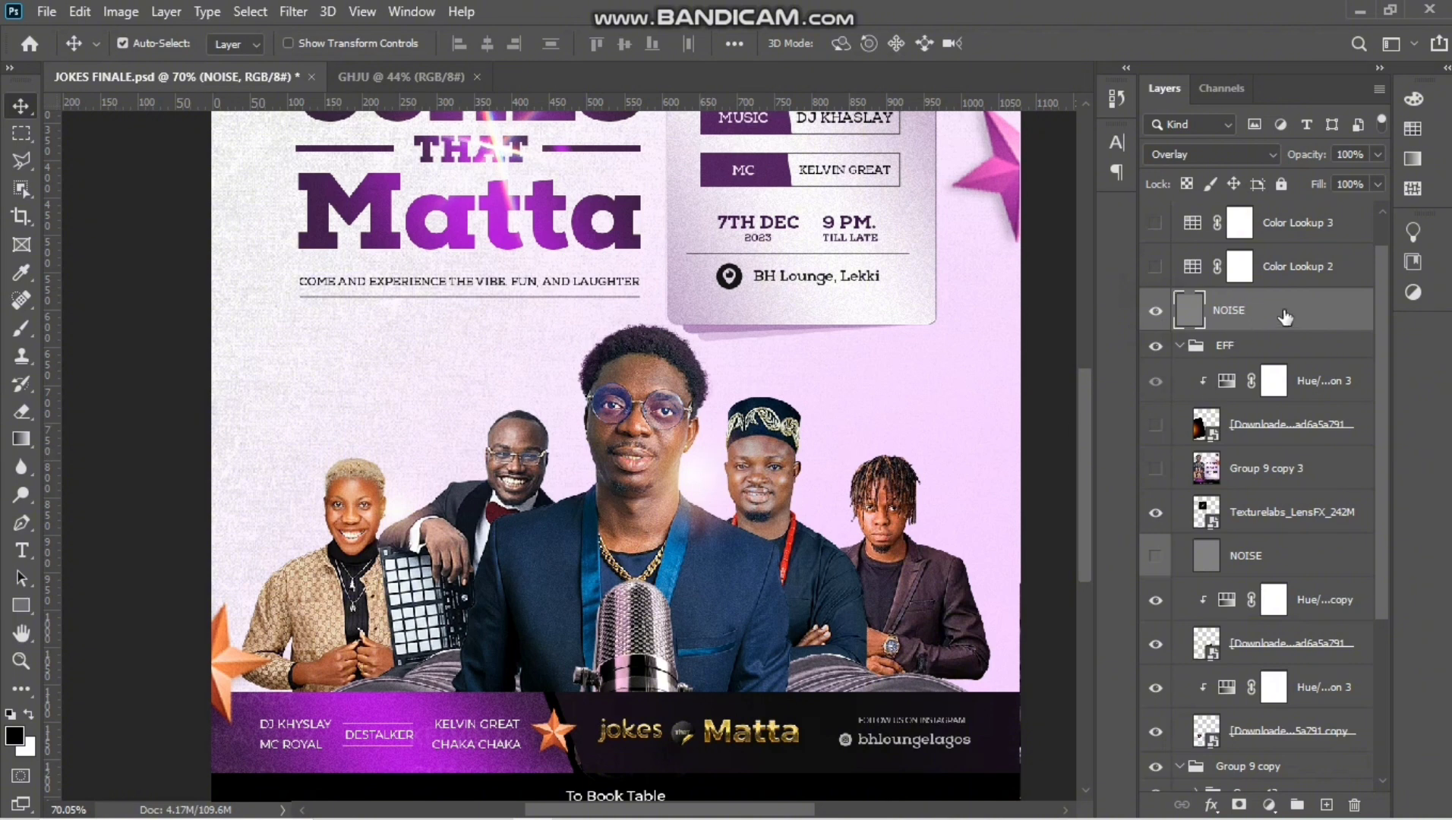
left_click(1155, 311)
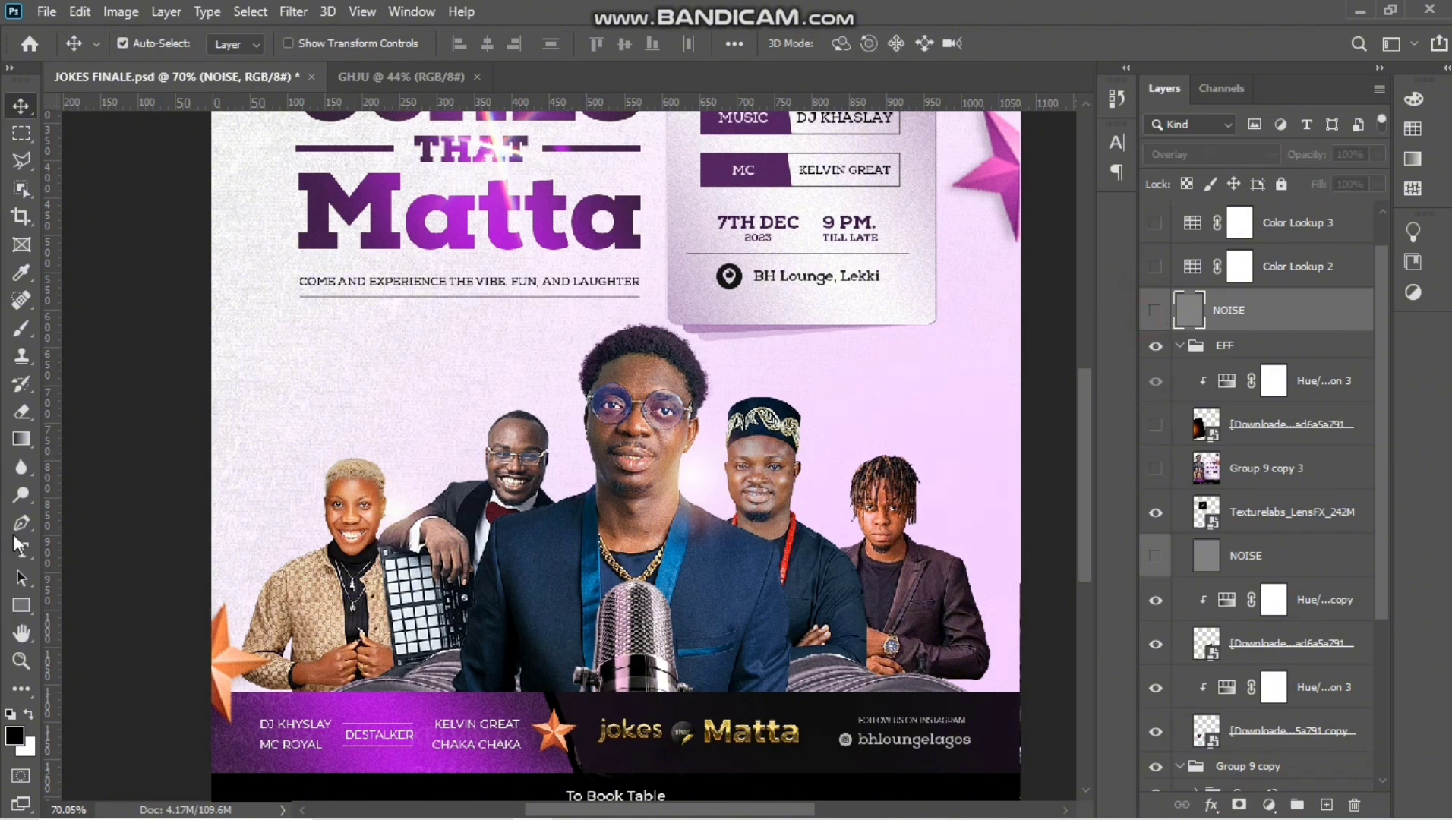
left_click(106, 15)
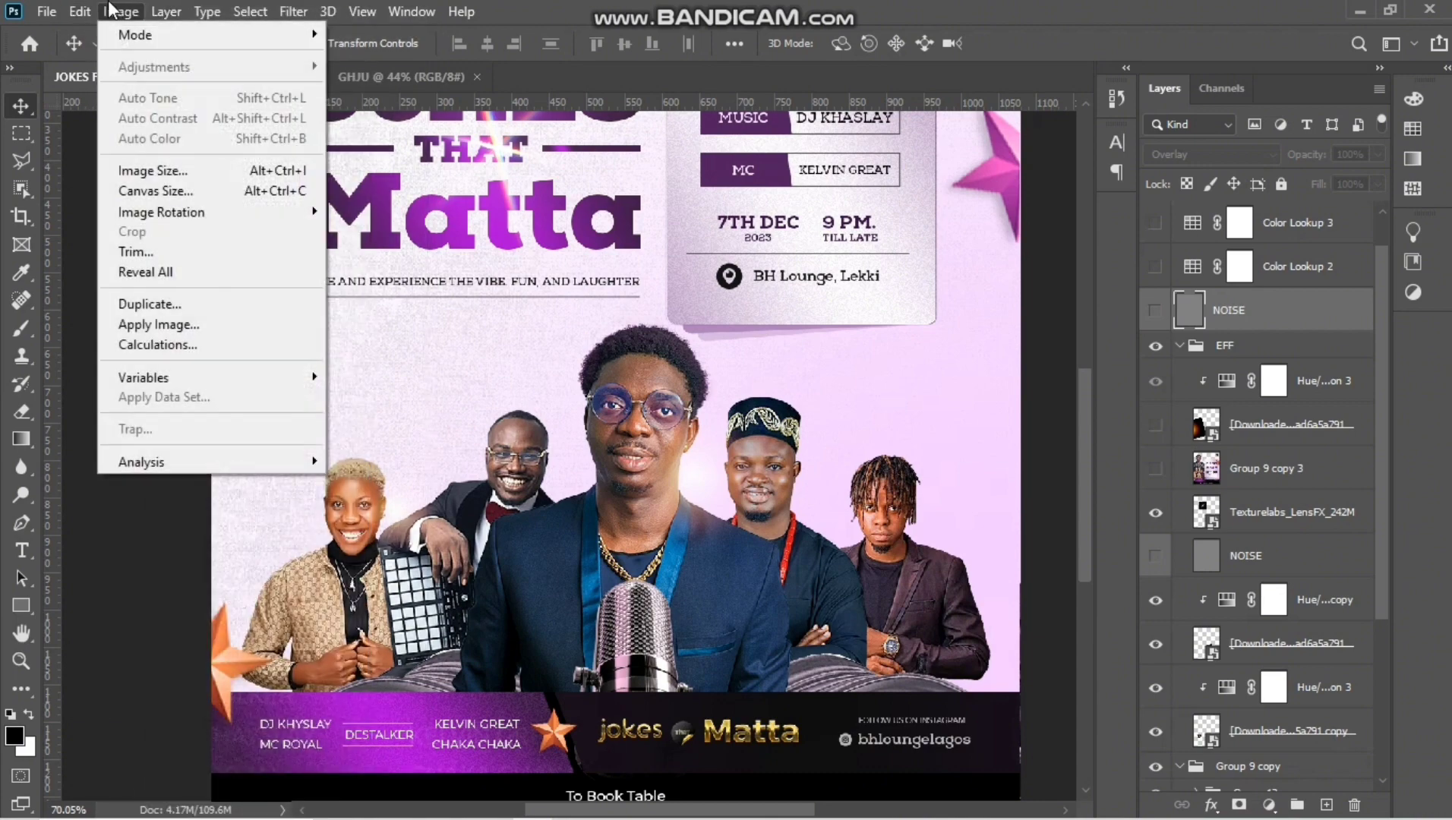
left_click(1314, 303)
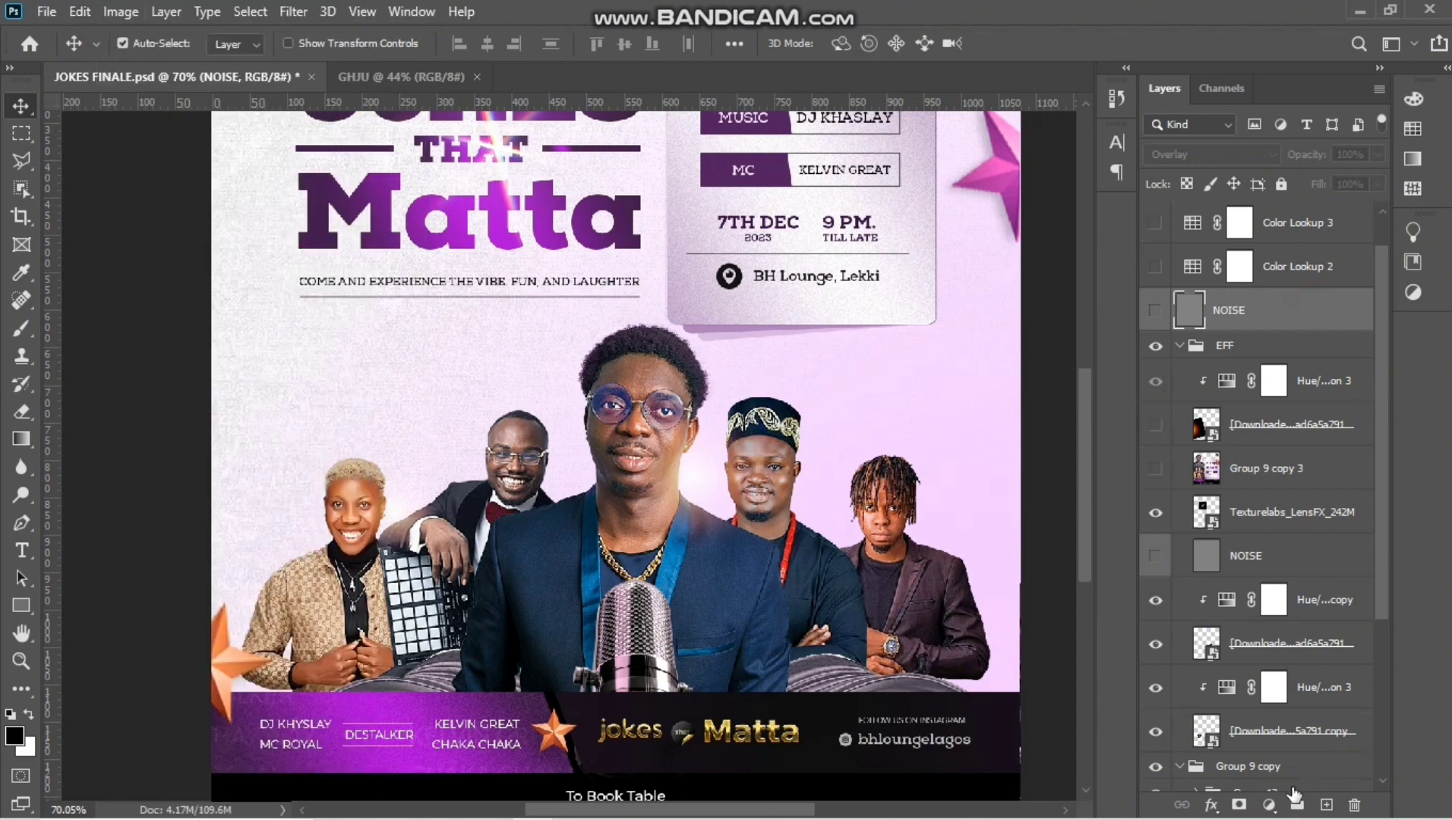
left_click(1270, 806)
left_click(1265, 10)
Step: Create a new layer above the upper NOISE layer and fill it with 50% Gray
left_click(1325, 803)
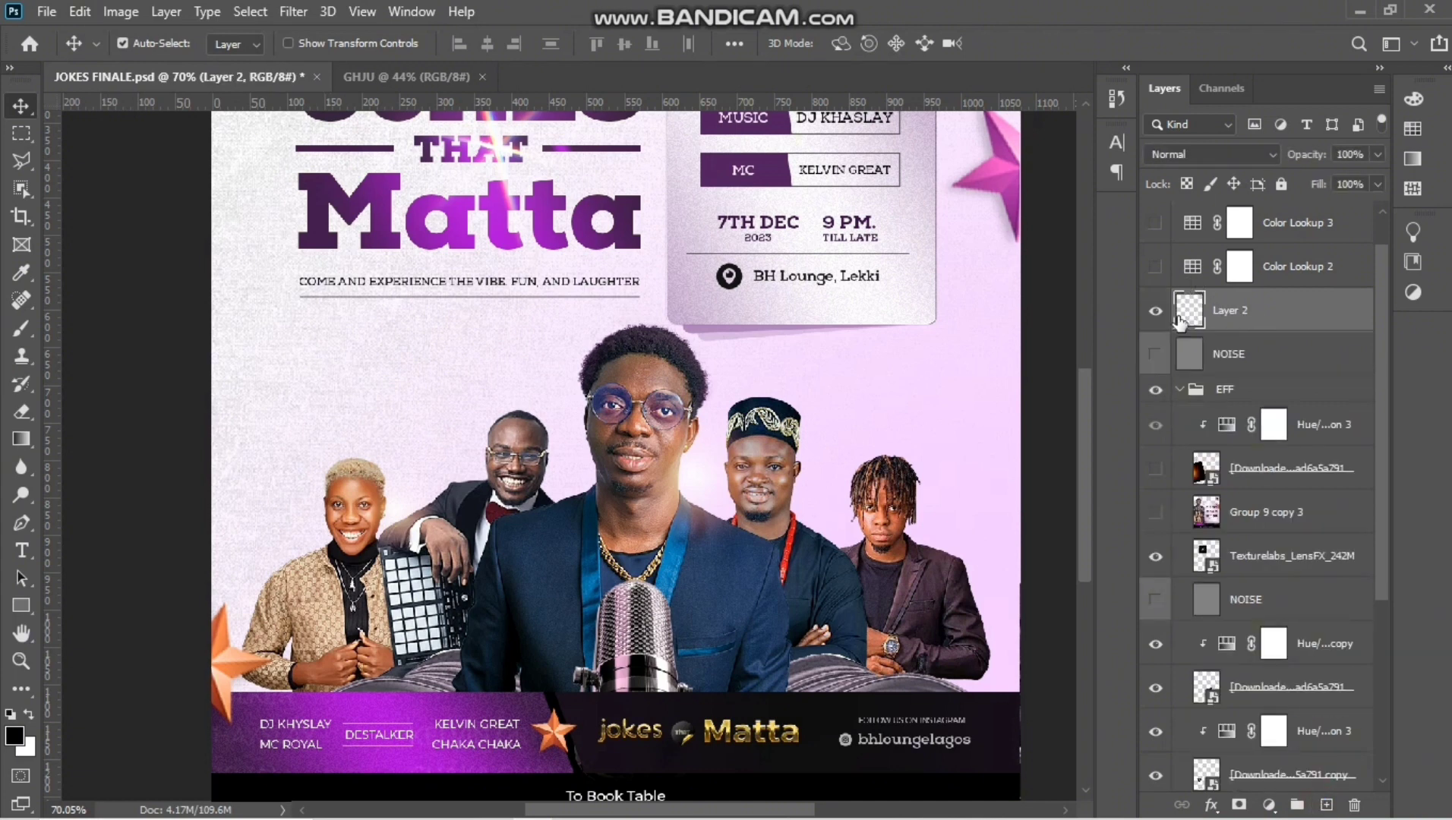
left_click(80, 11)
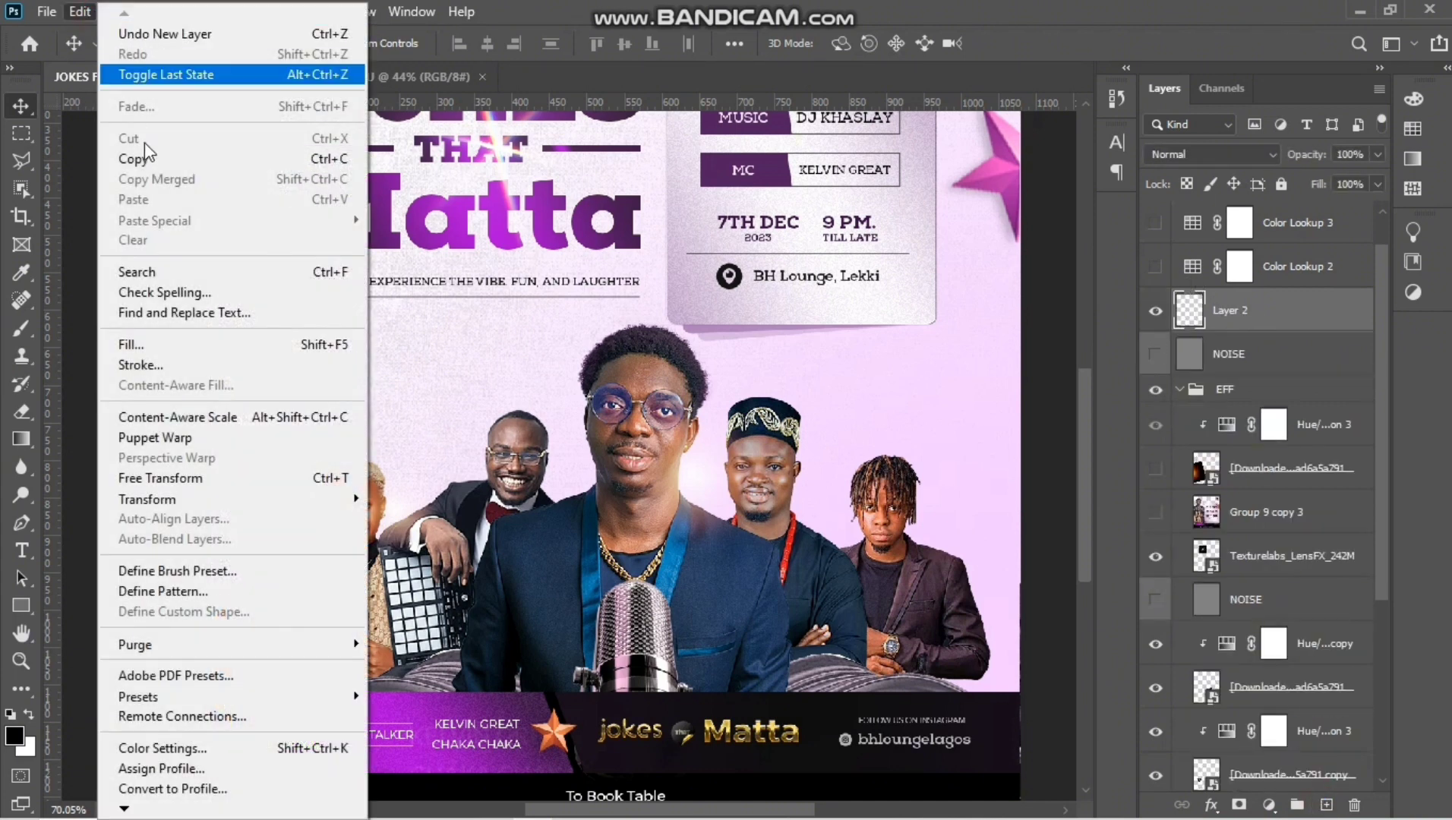
left_click(160, 338)
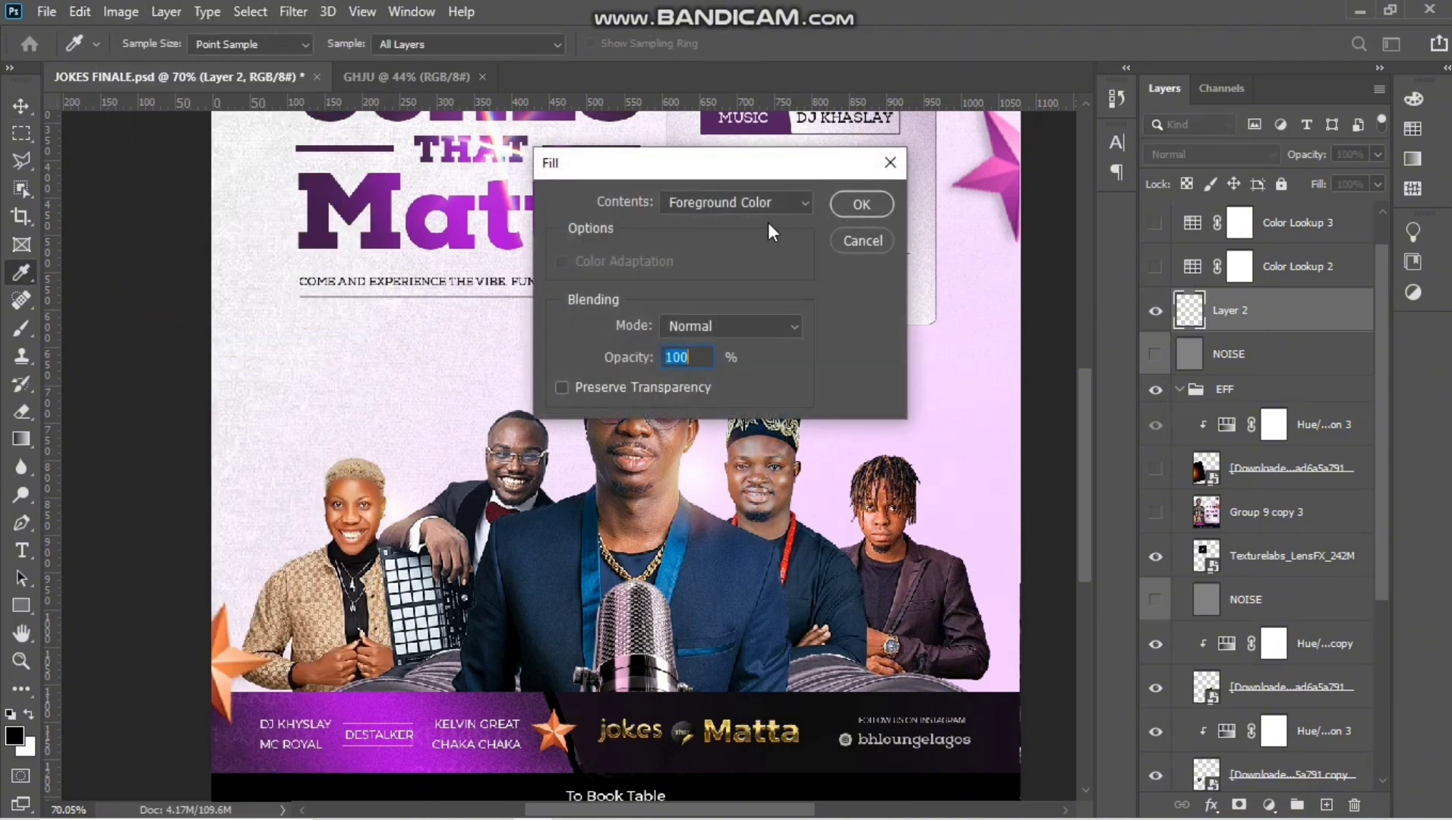
left_click(735, 202)
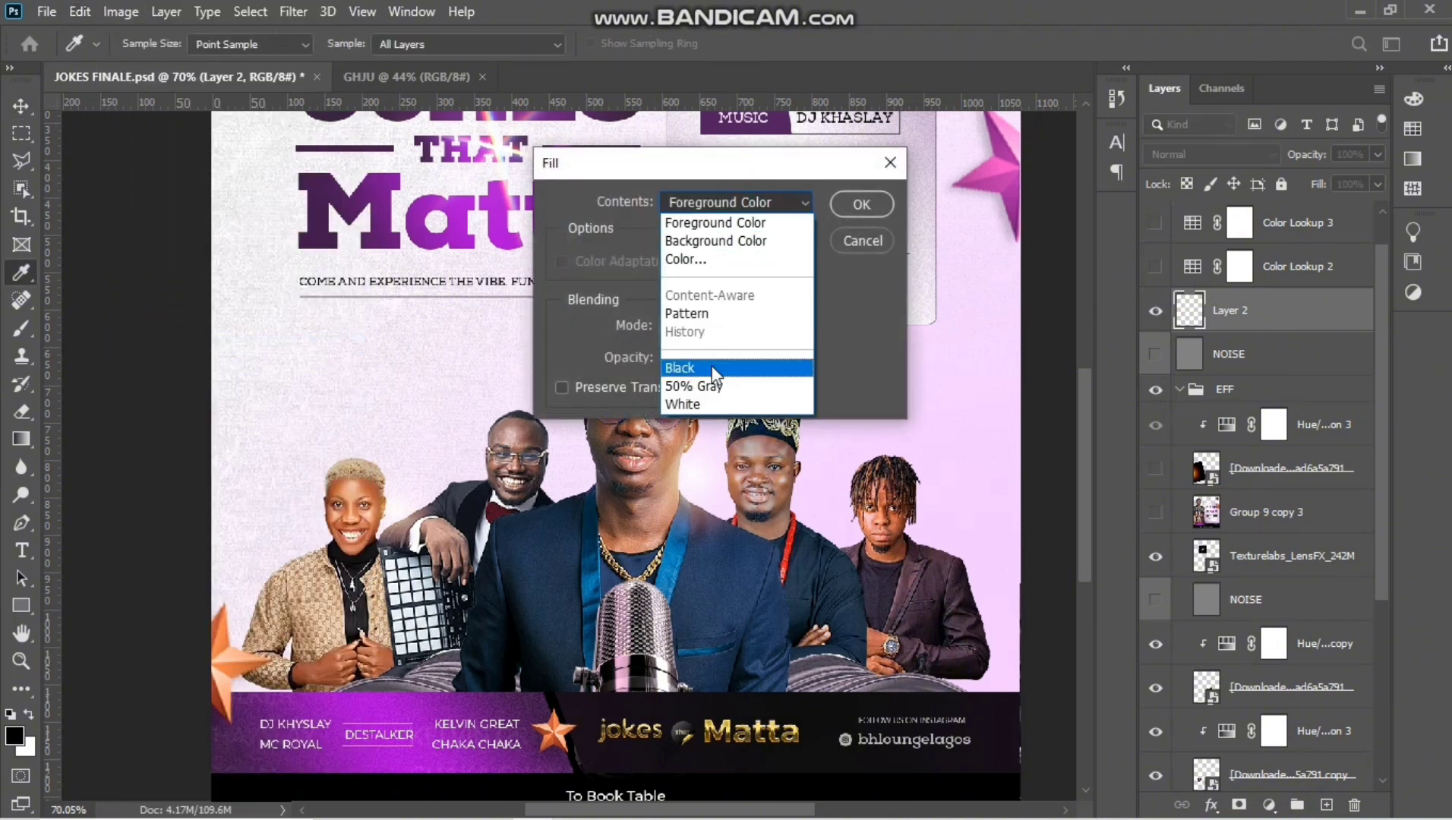
left_click(712, 385)
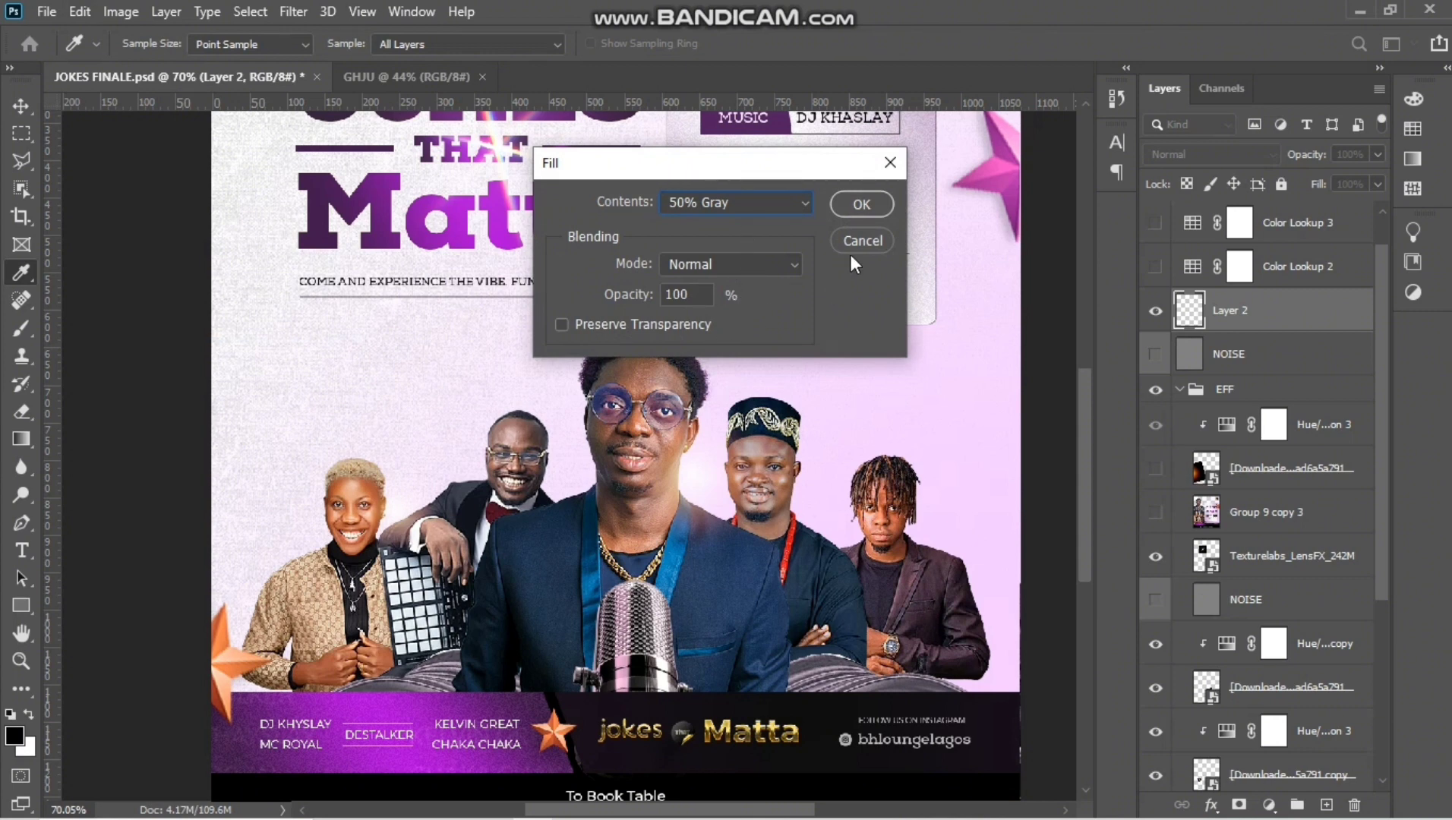
left_click(873, 198)
key("v")
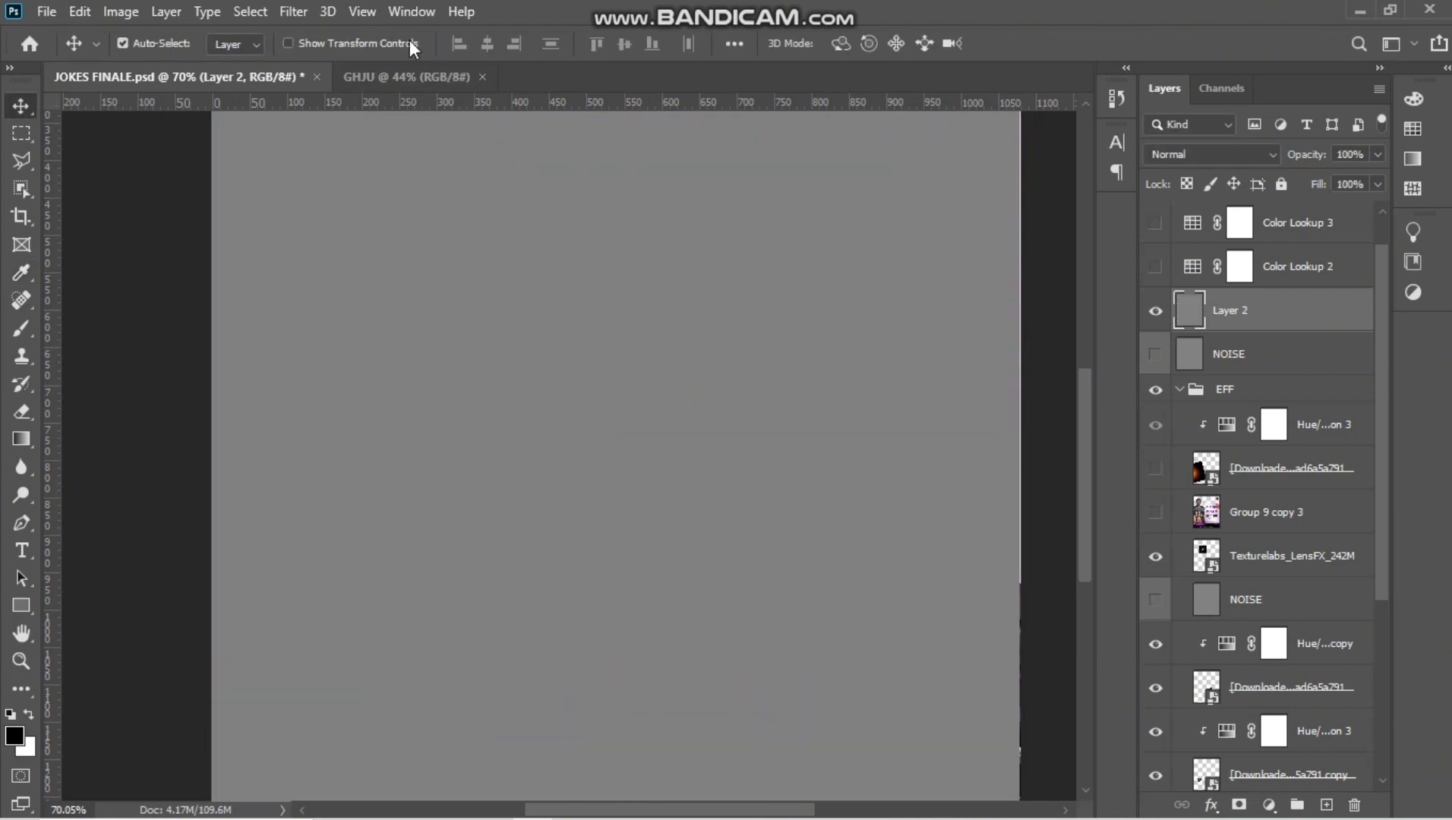
Step: Apply the Add Noise filter to the new gray layer with a 4% amount, Gaussian distribution and Monochromatic on
left_click(293, 12)
left_click(387, 313)
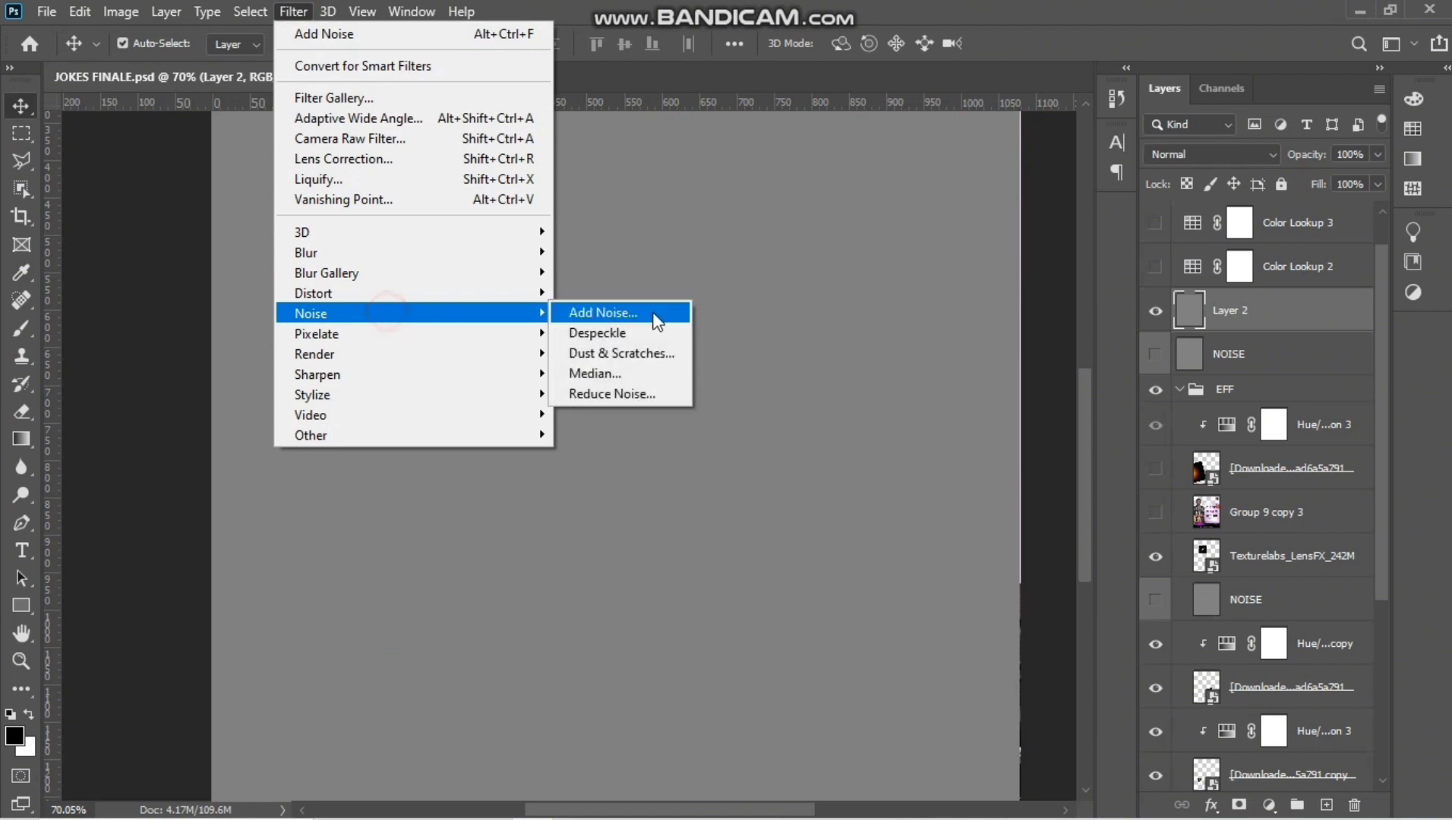
left_click(654, 314)
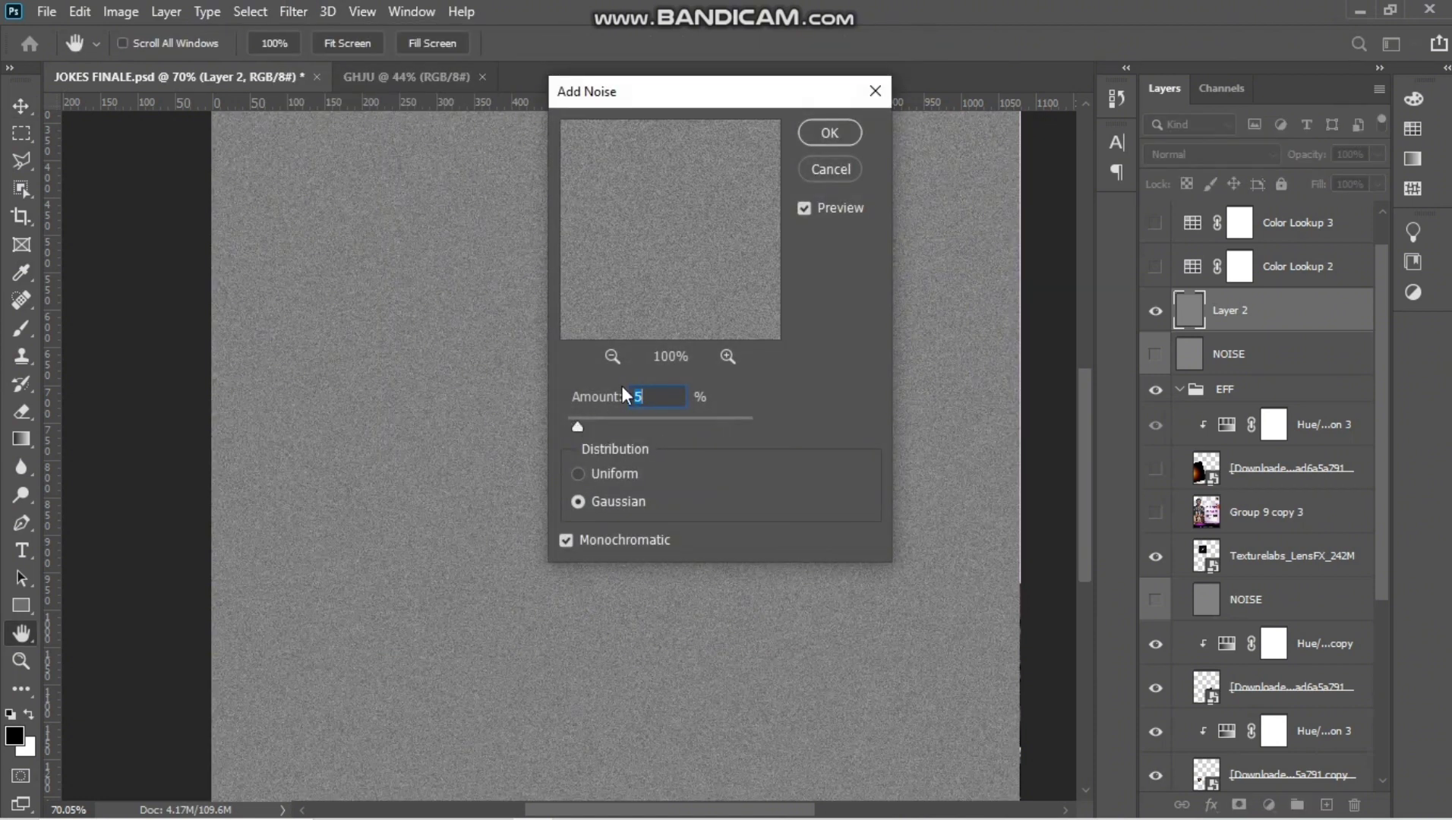
type("4")
left_click(812, 140)
Step: Set the noisy gray layer's blend mode to Overlay and check the grain over the hosts and the full poster
left_click(1206, 155)
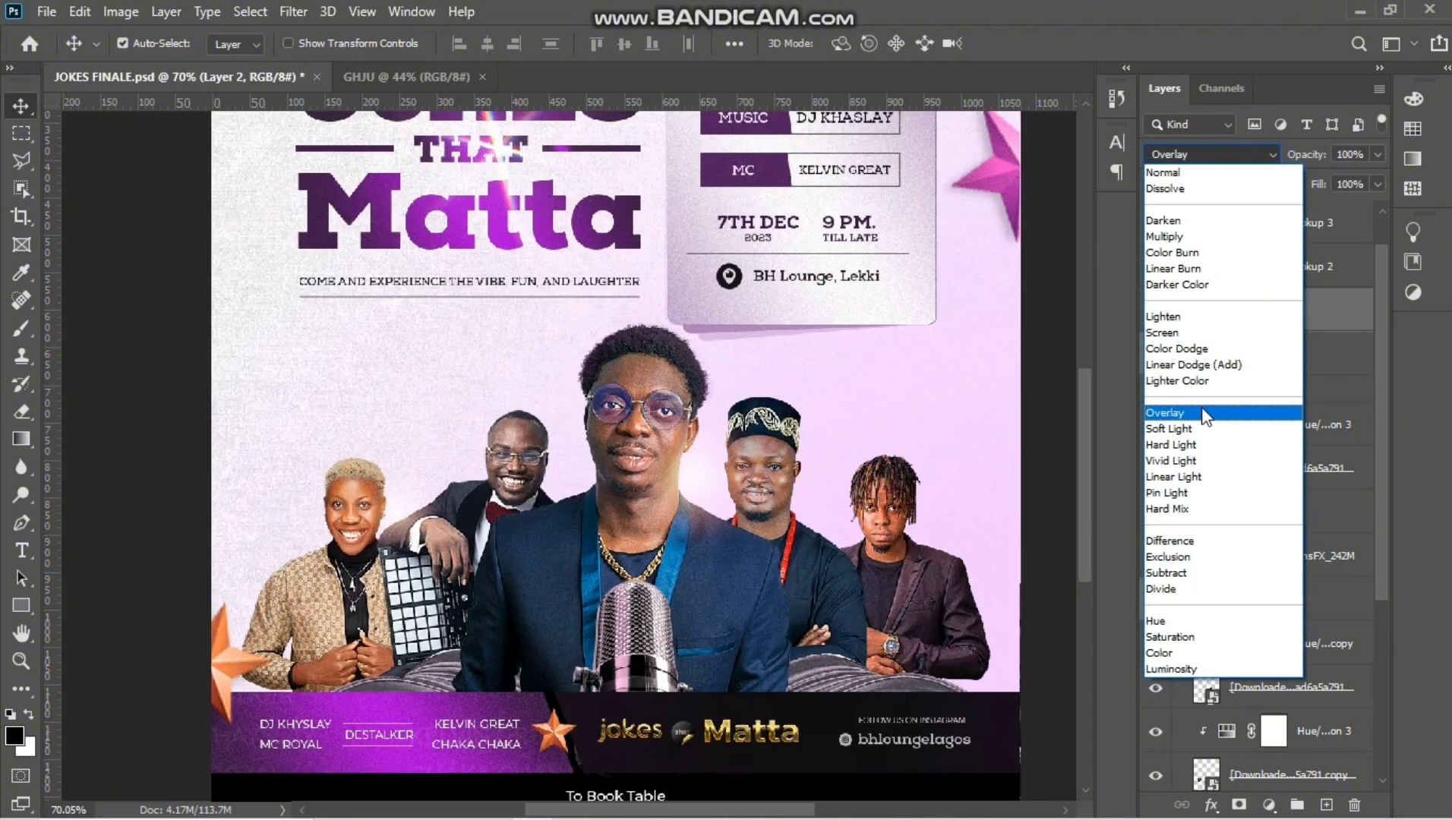
left_click(1203, 412)
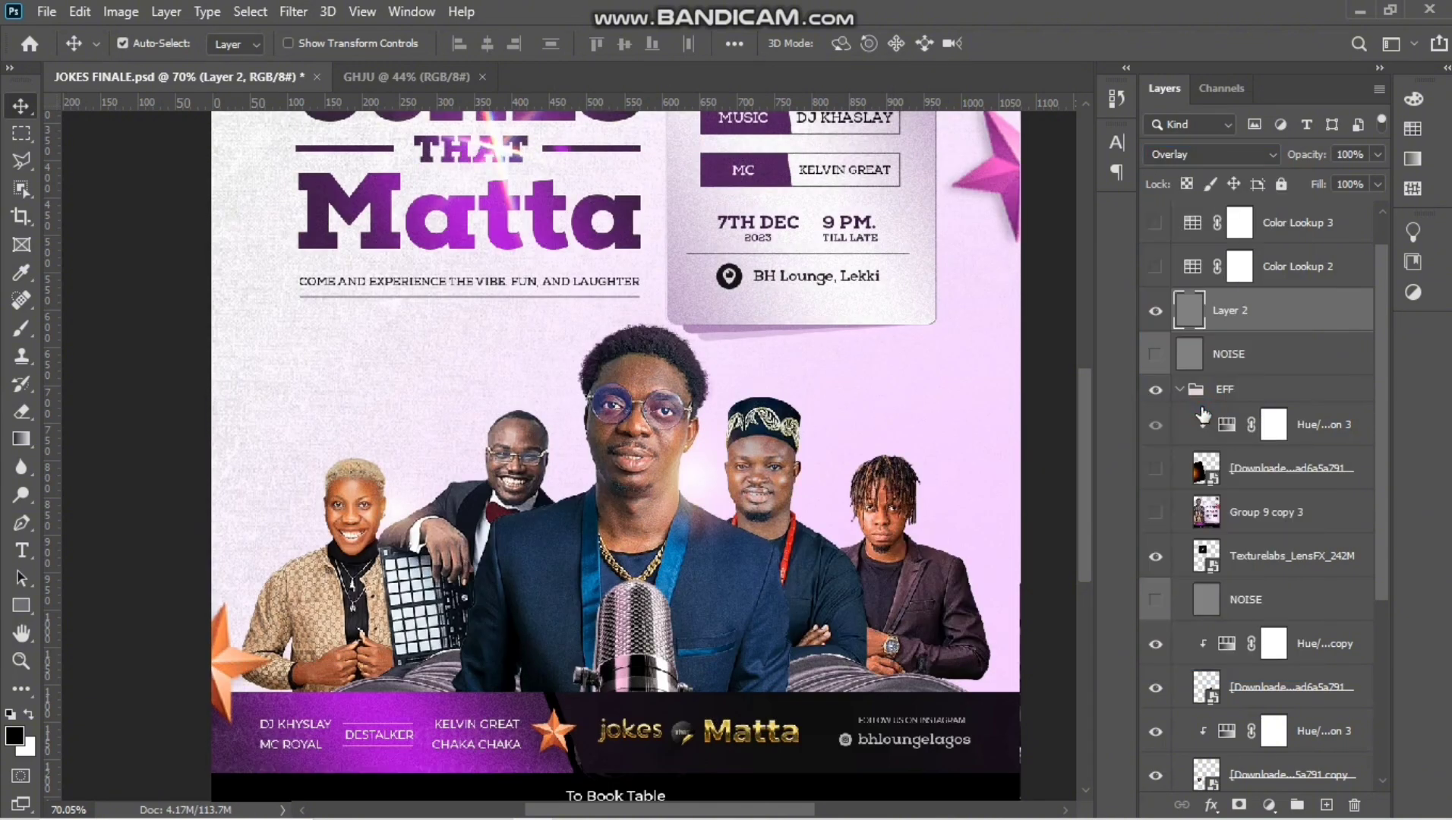
scroll(696, 422, "up", 4)
scroll(696, 423, "down", 4)
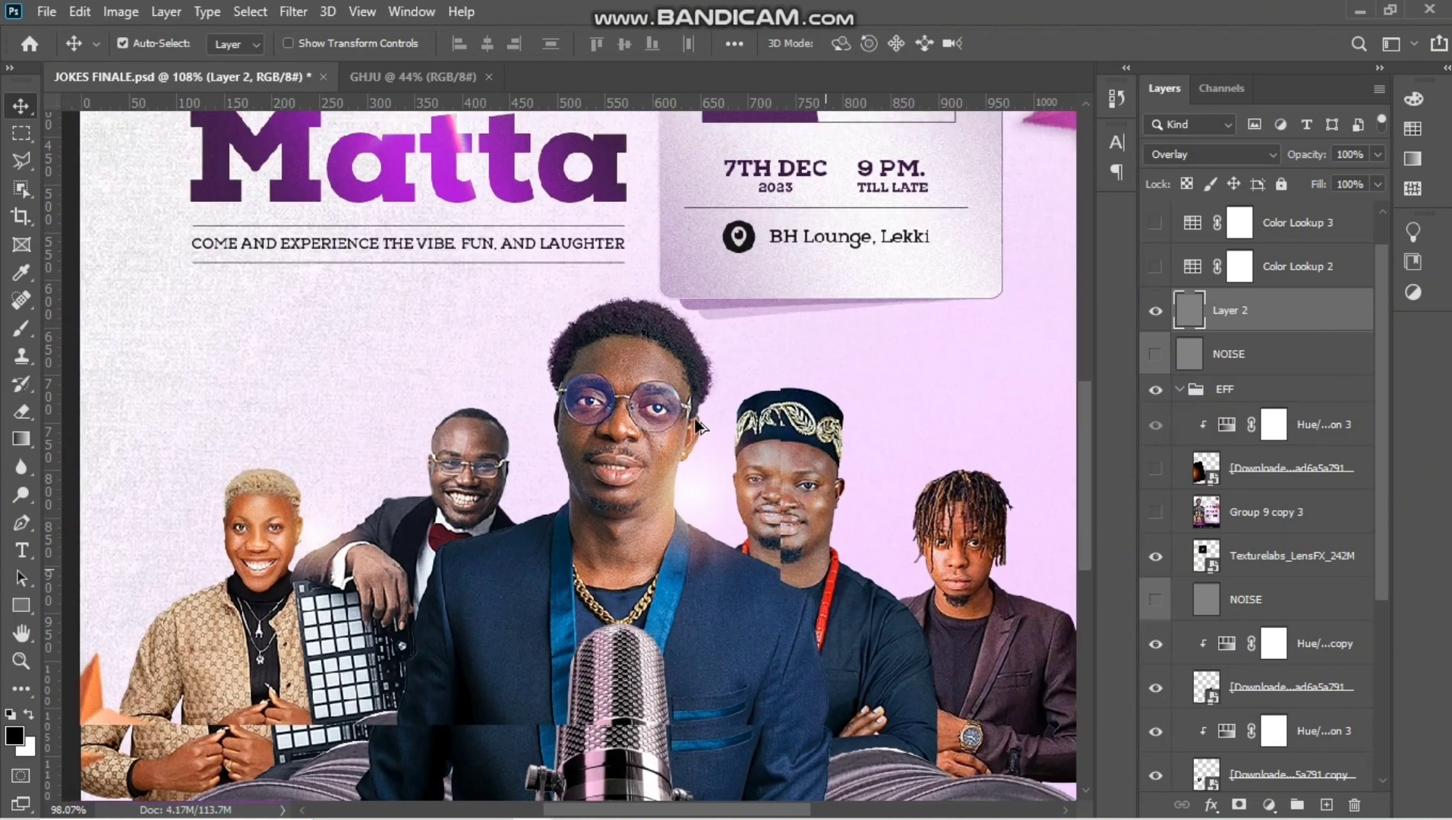
scroll(699, 427, "down", 4)
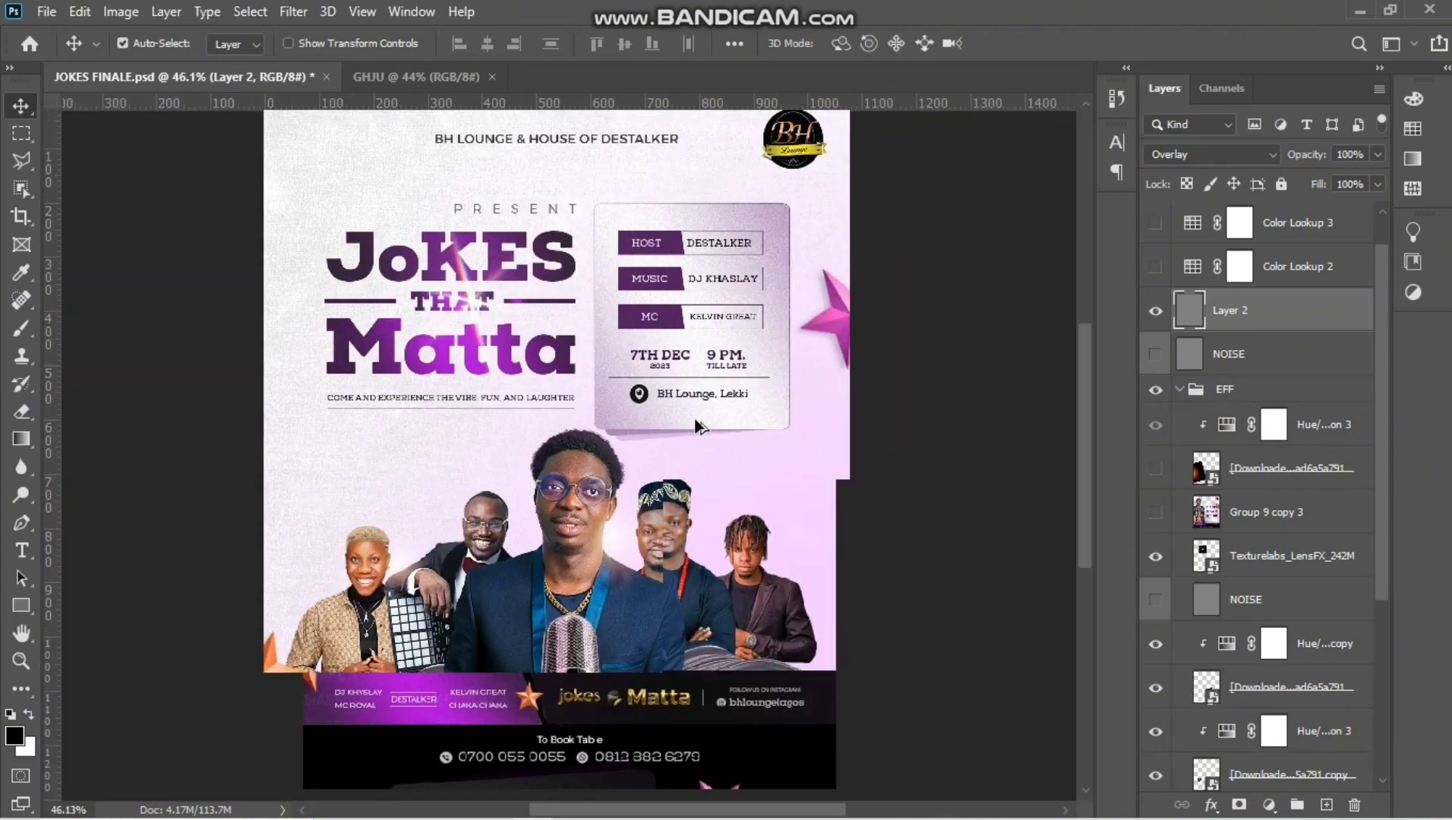
scroll(698, 427, "down", 1)
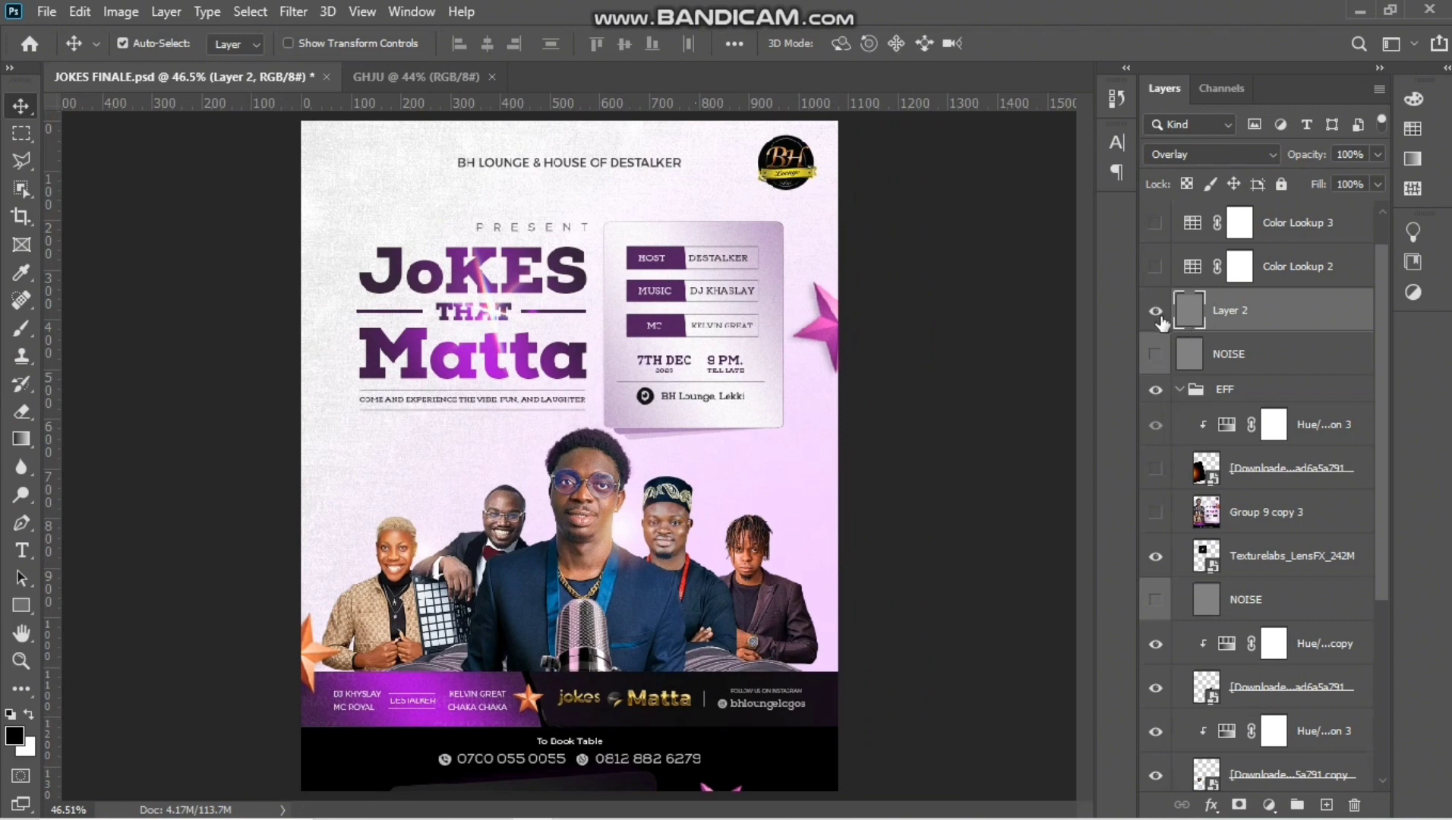
Step: Hide the noisy gray layer and add a Solid Color fill layer in #808080 above it
left_click(1273, 801)
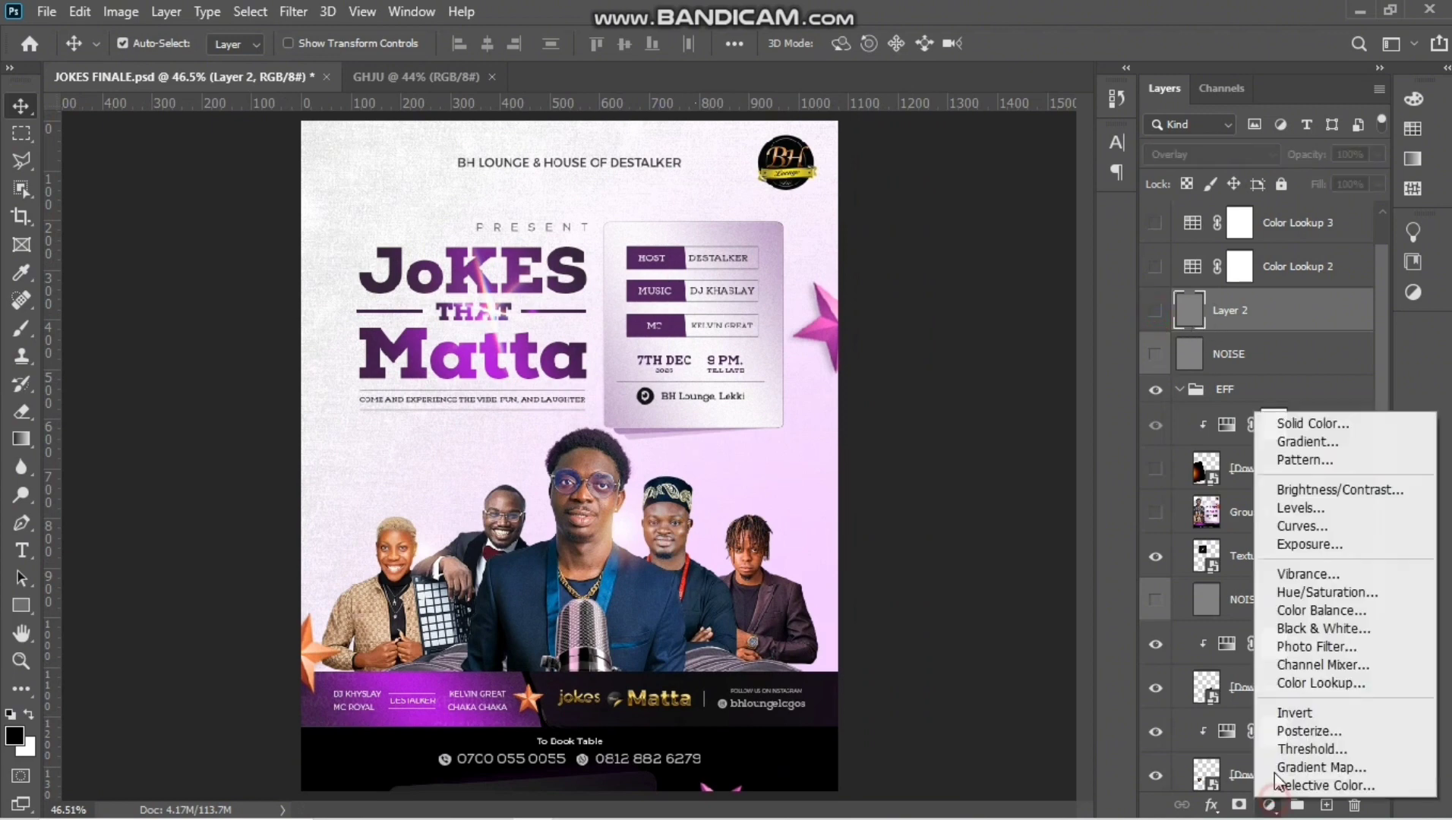
left_click(1339, 421)
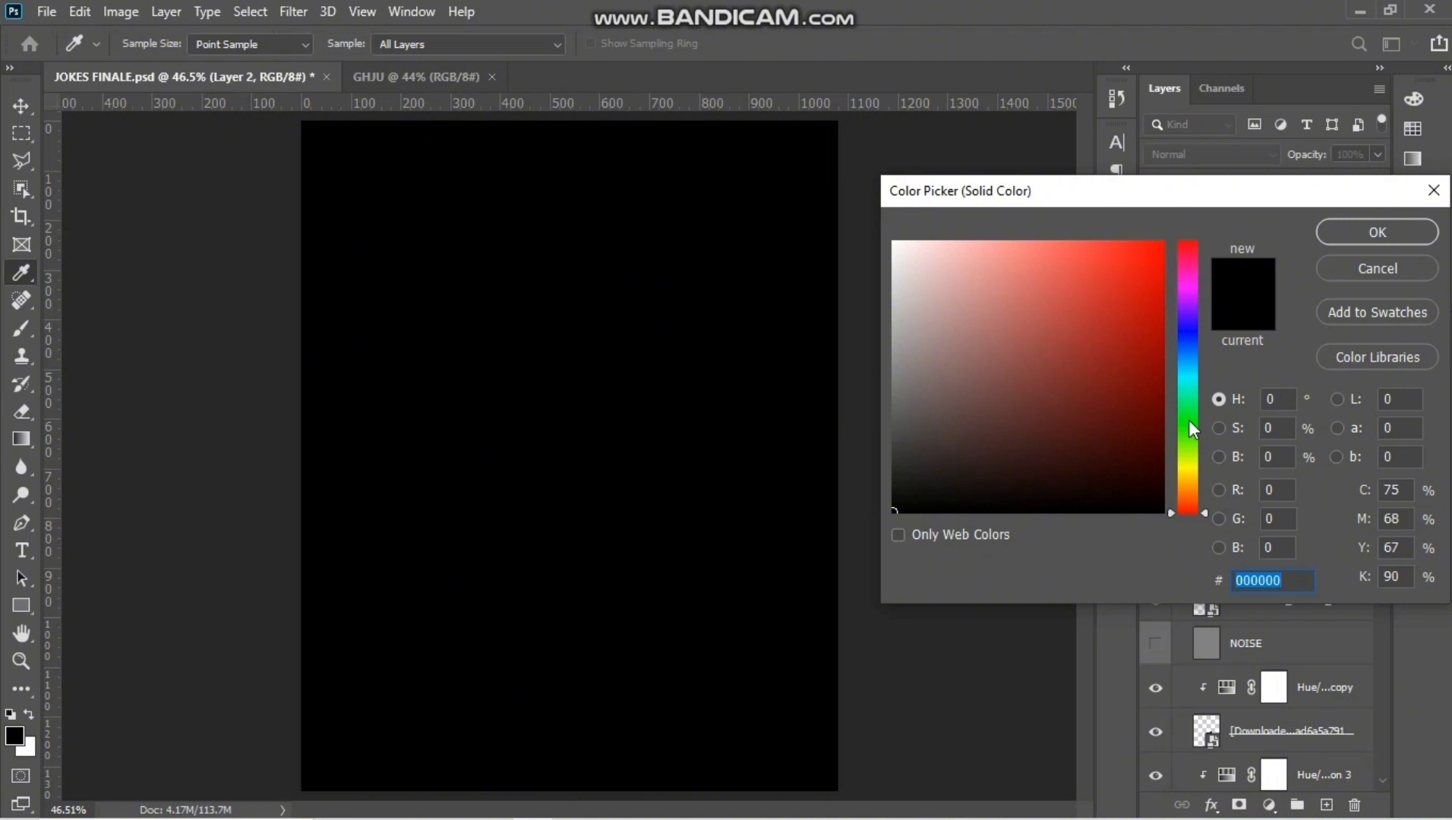
type("808080")
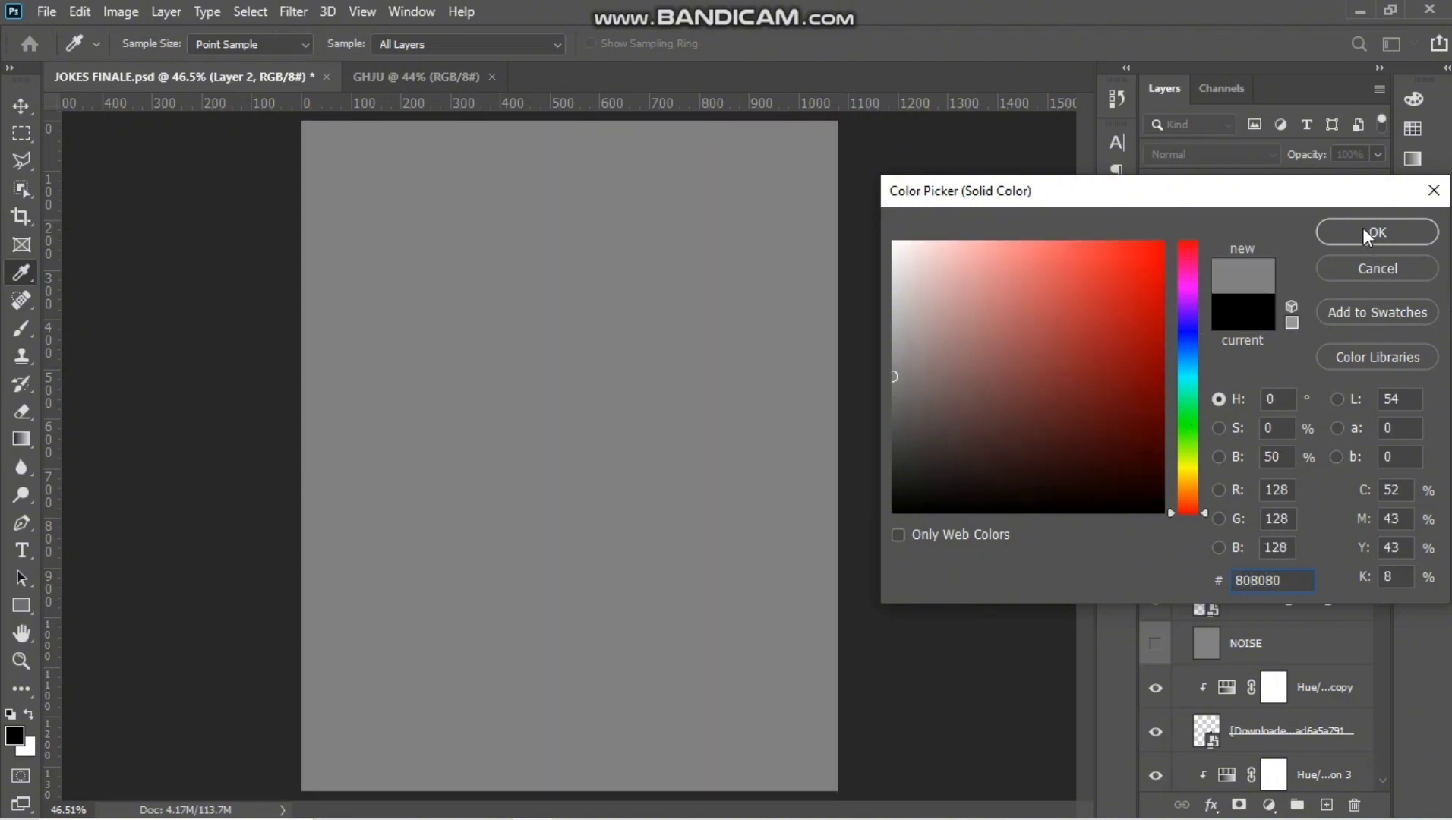
left_click(1363, 232)
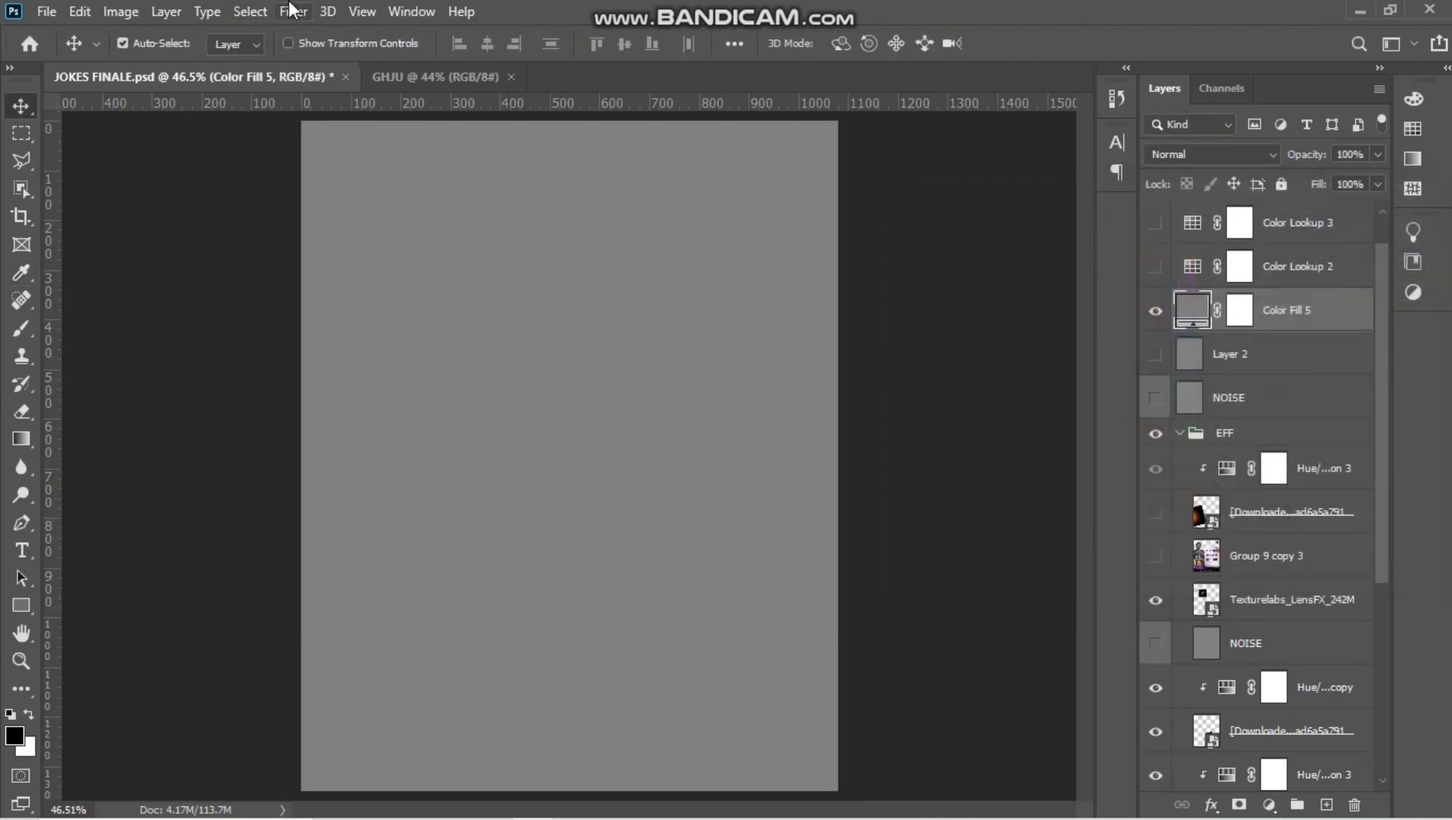
Step: Add 4% Gaussian monochromatic noise to the gray fill layer and set its blend mode to Overlay
left_click(293, 11)
mouse_move(383, 313)
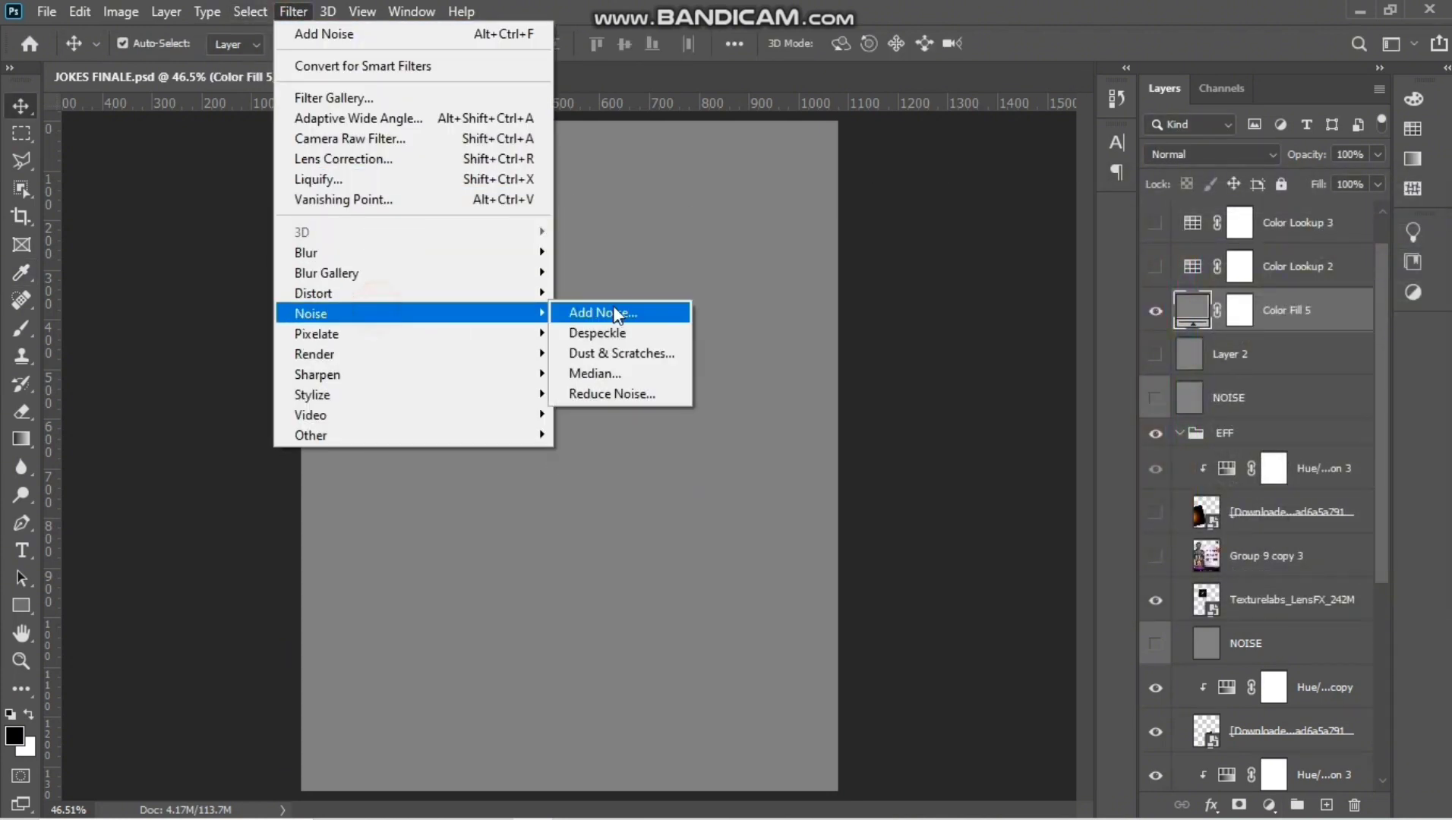
left_click(613, 313)
left_click(869, 327)
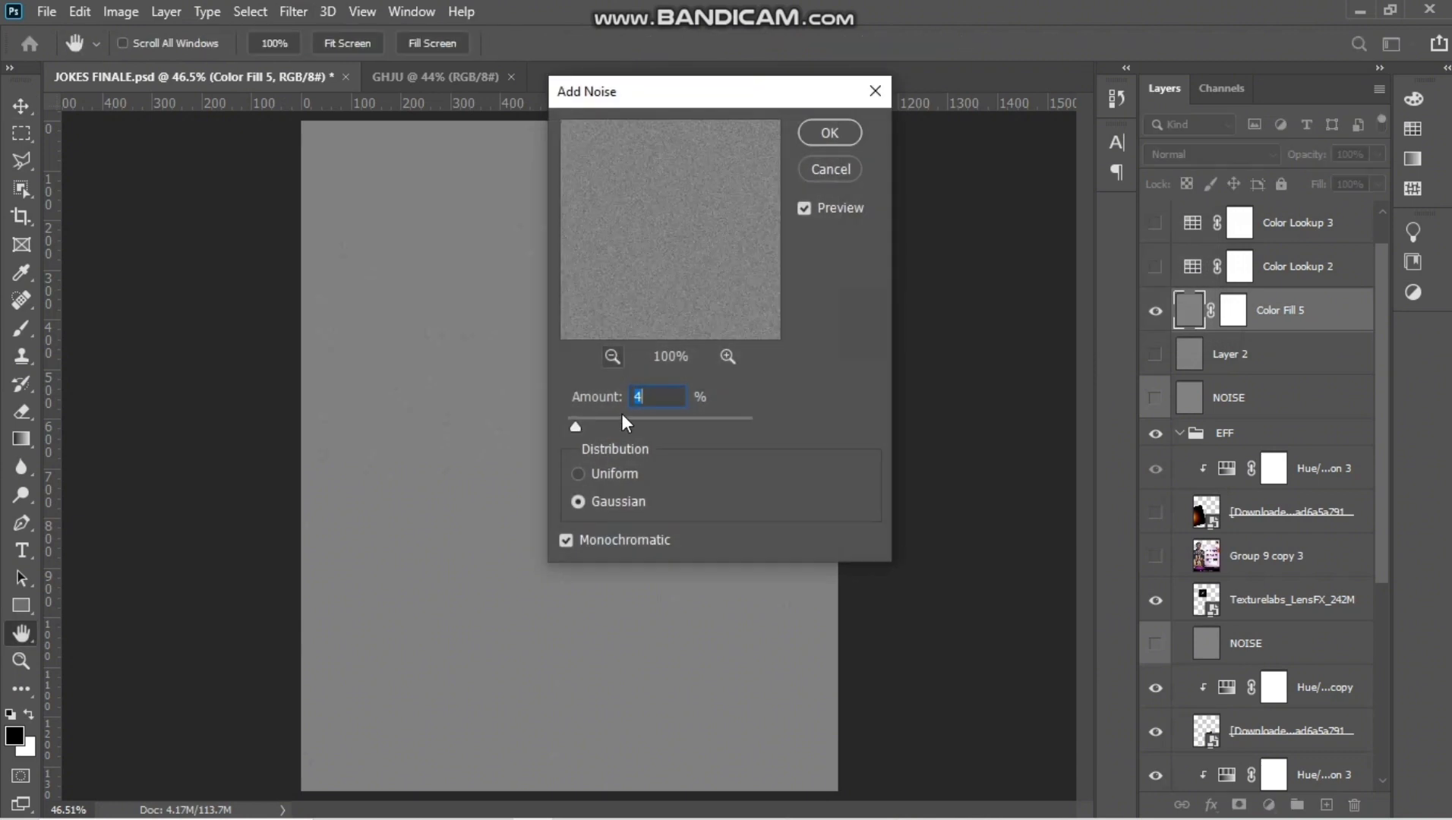
left_click(828, 131)
left_click(1242, 154)
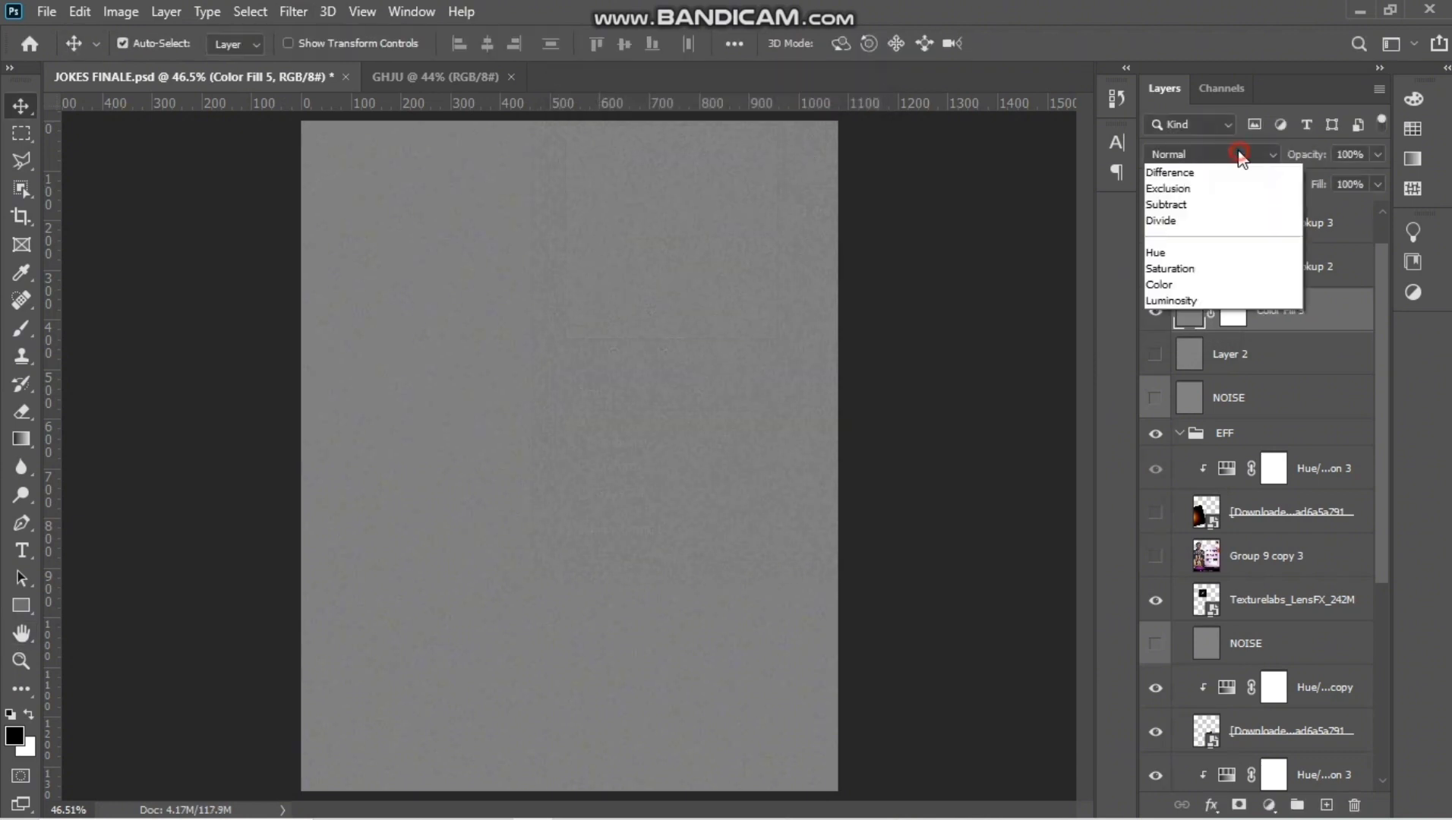
left_click(1190, 399)
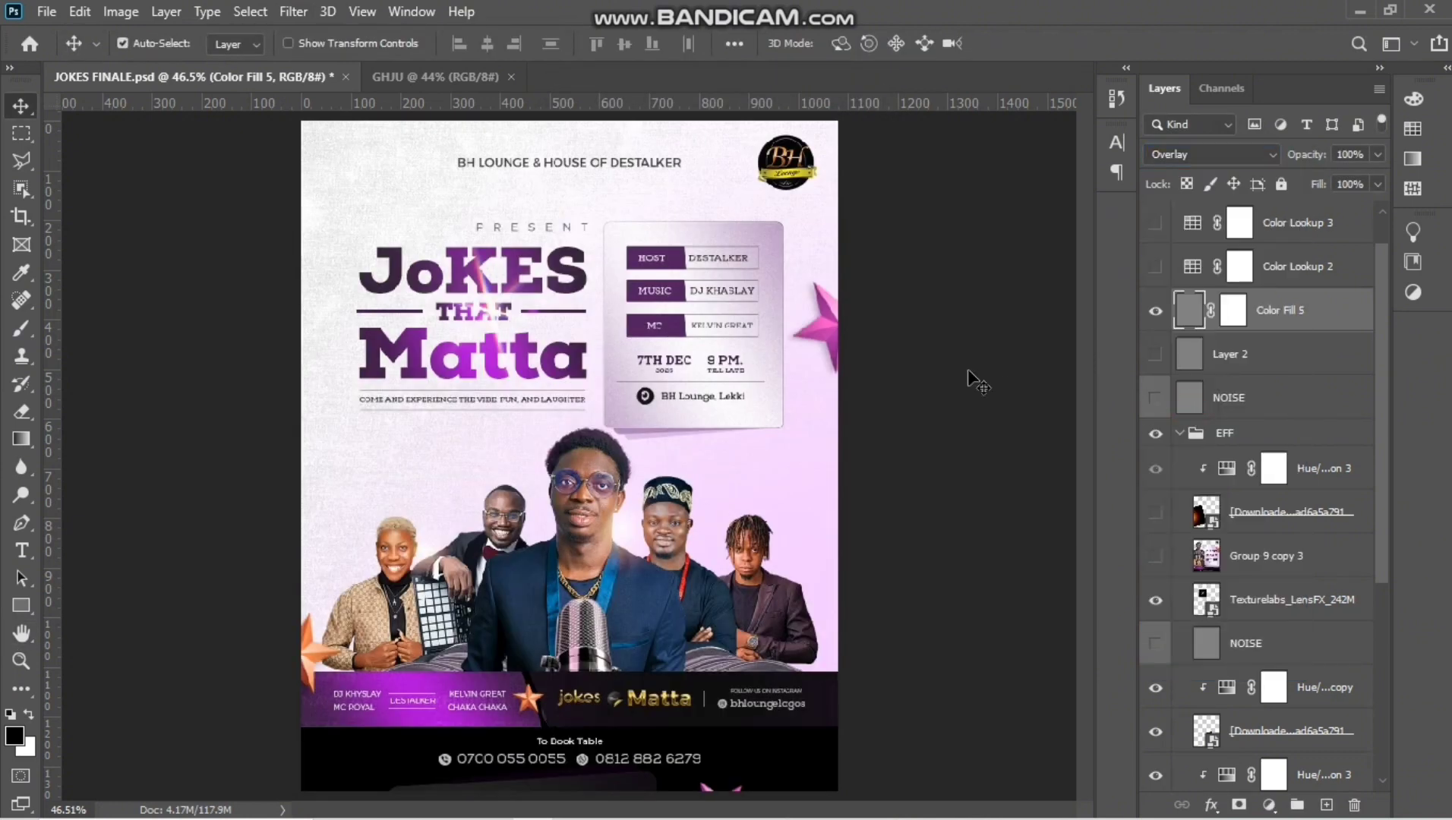
Step: Examine the noise overlay across the whole poster and close up on the title, details panel and hosts
scroll(570, 353, "down", 3)
scroll(569, 353, "up", 2)
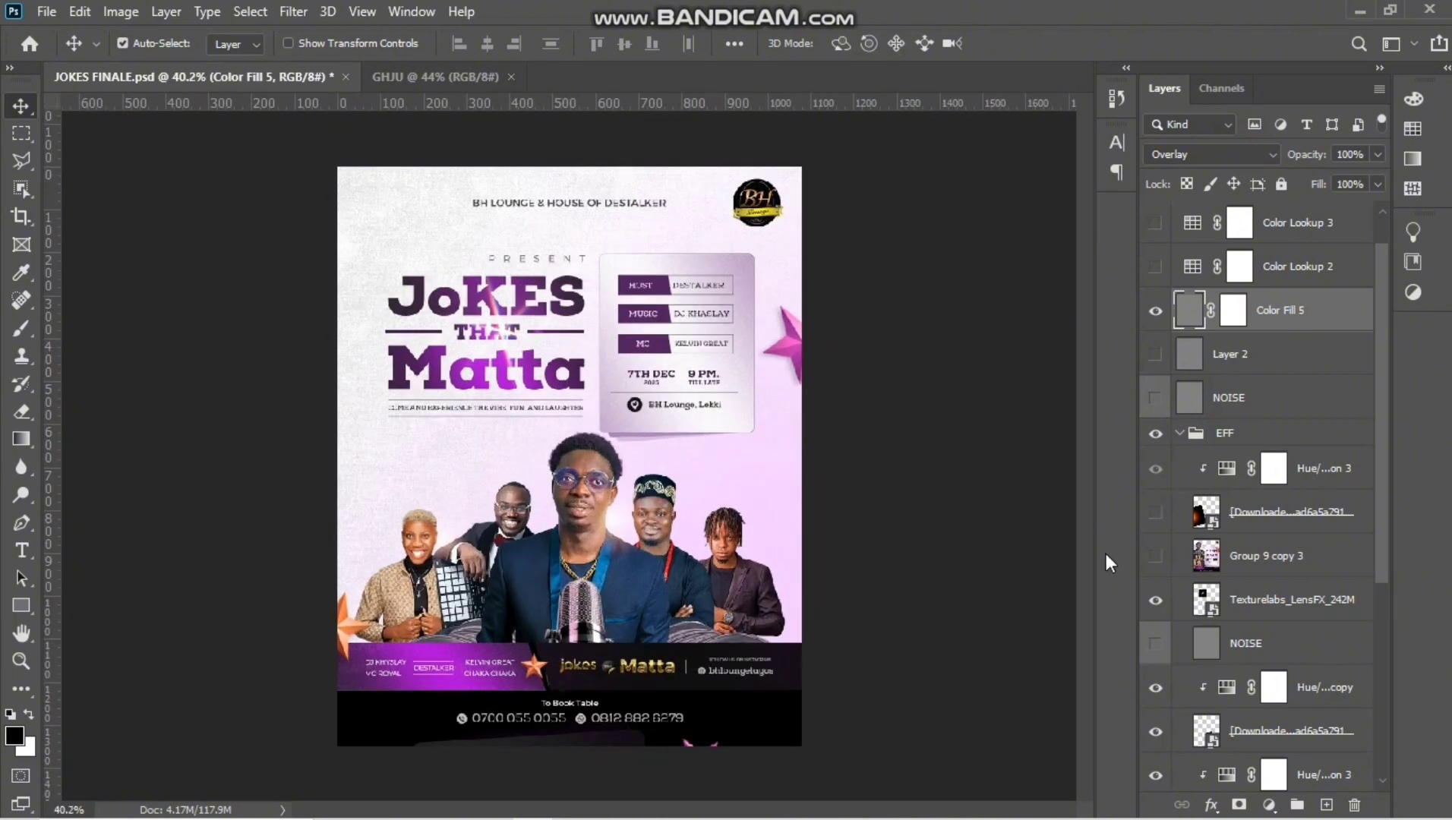
scroll(465, 407, "up", 3)
scroll(465, 407, "down", 3)
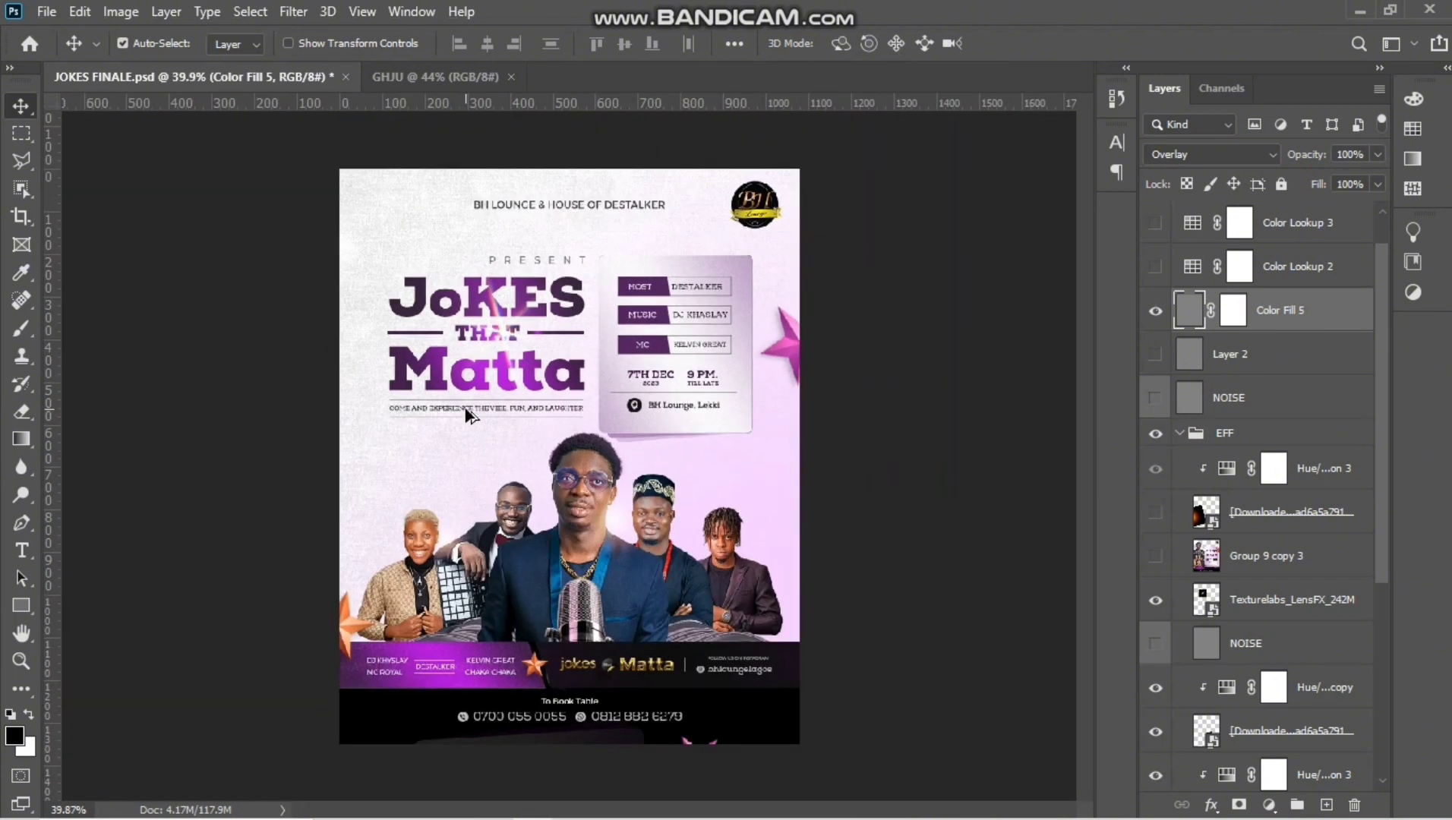
scroll(464, 407, "up", 2)
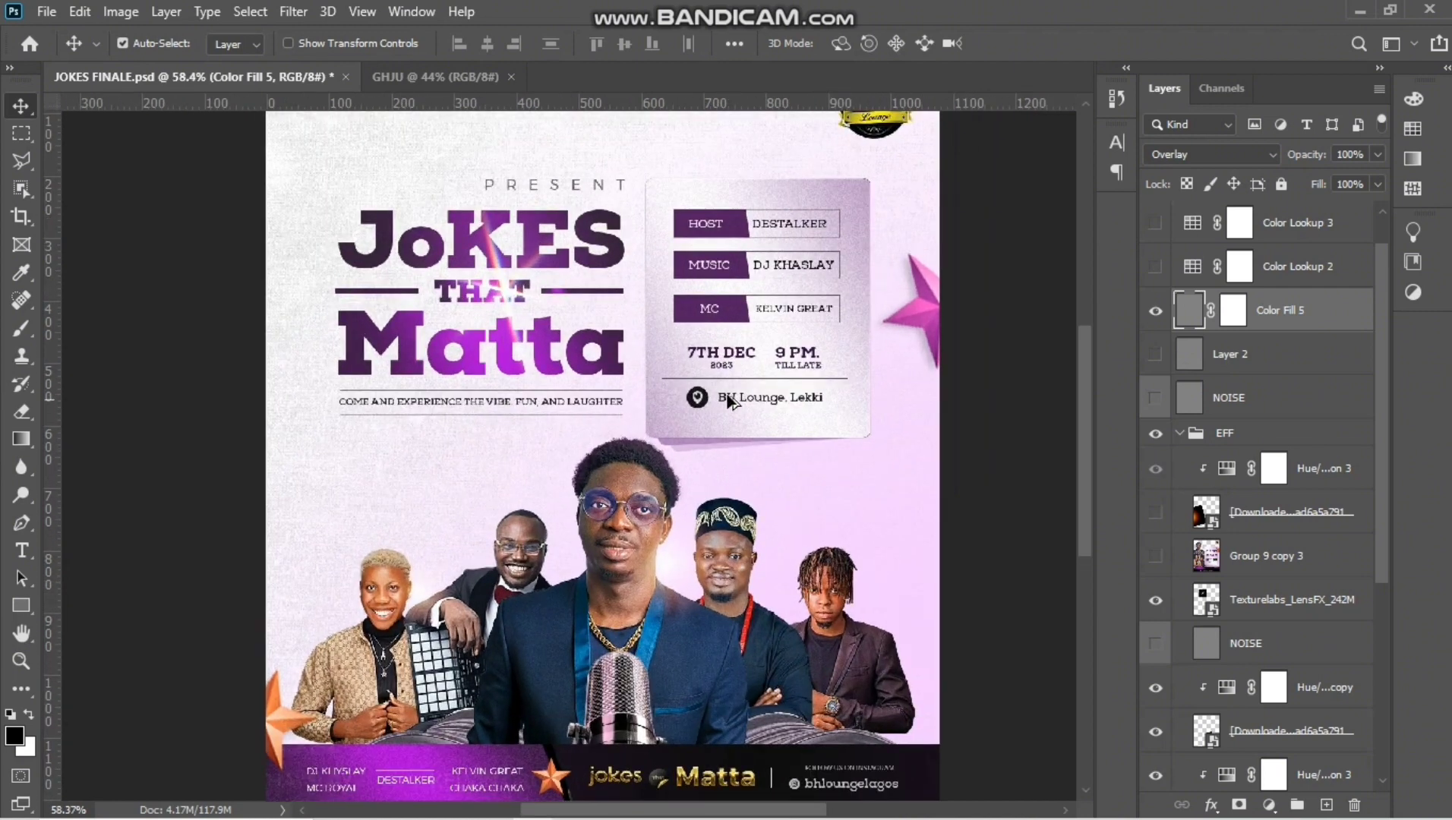
scroll(729, 401, "up", 1)
scroll(729, 401, "up", 2)
scroll(729, 401, "down", 1)
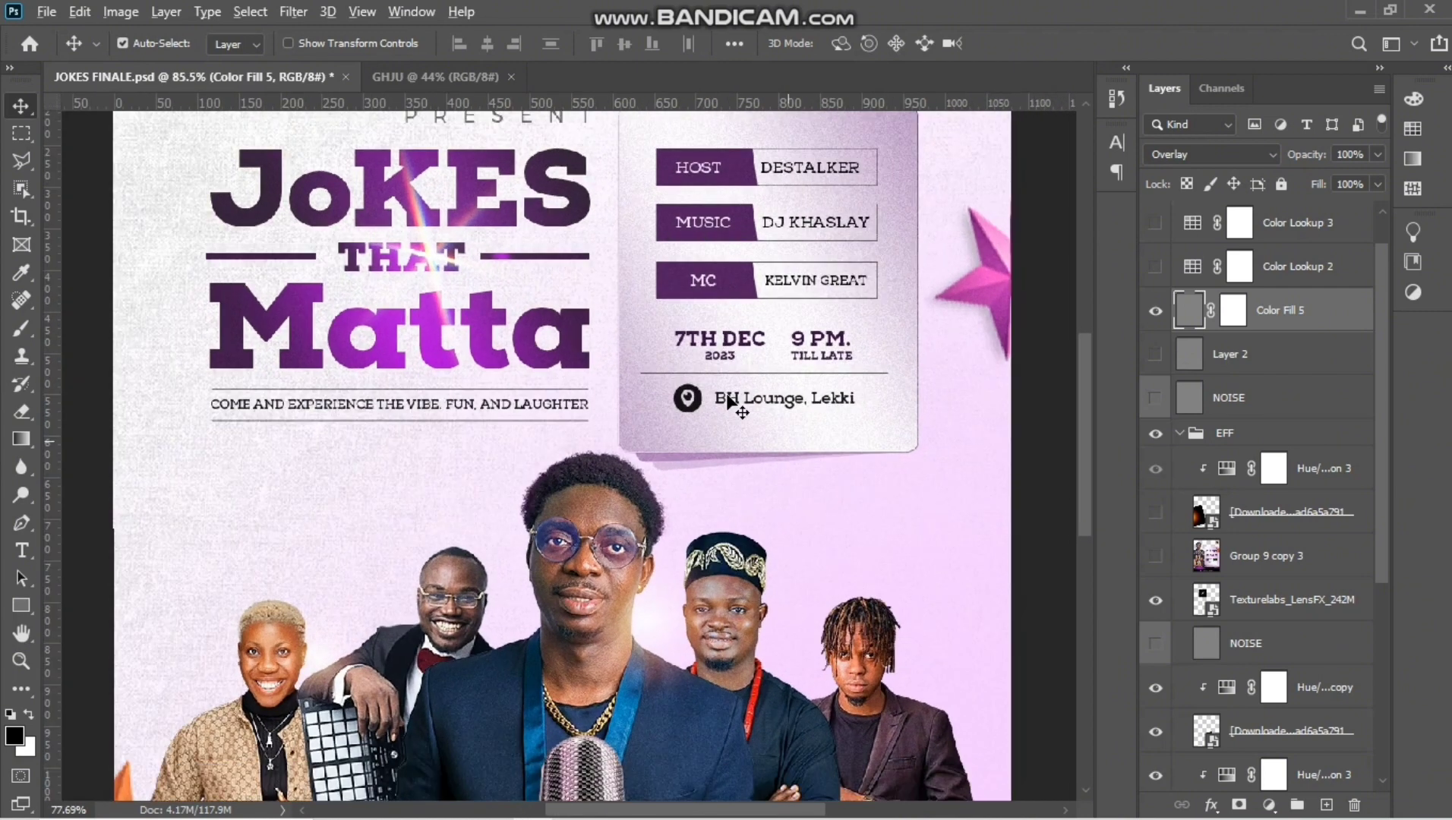
scroll(727, 401, "up", 9)
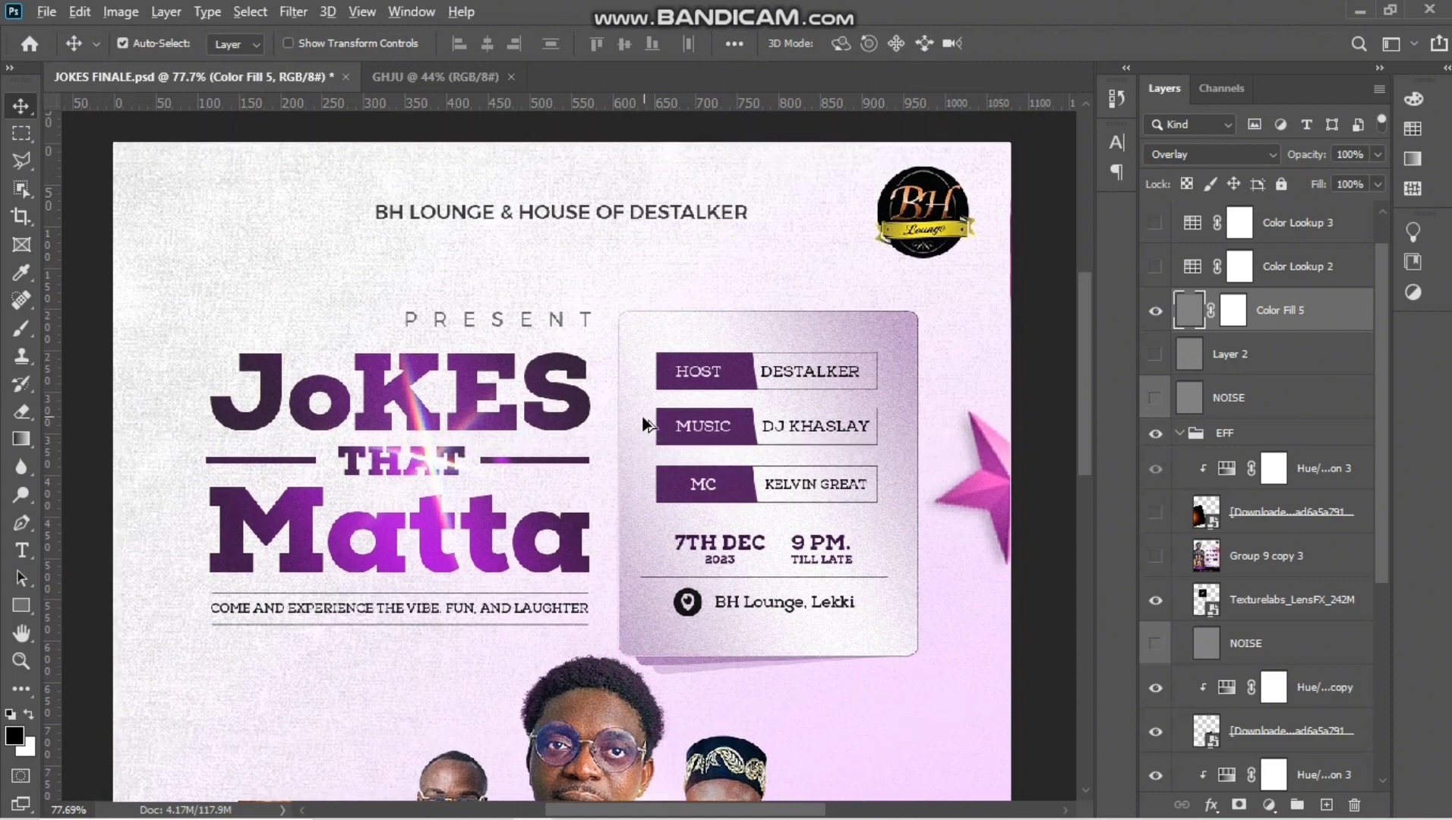
scroll(650, 410, "up", 2)
scroll(643, 424, "down", 4)
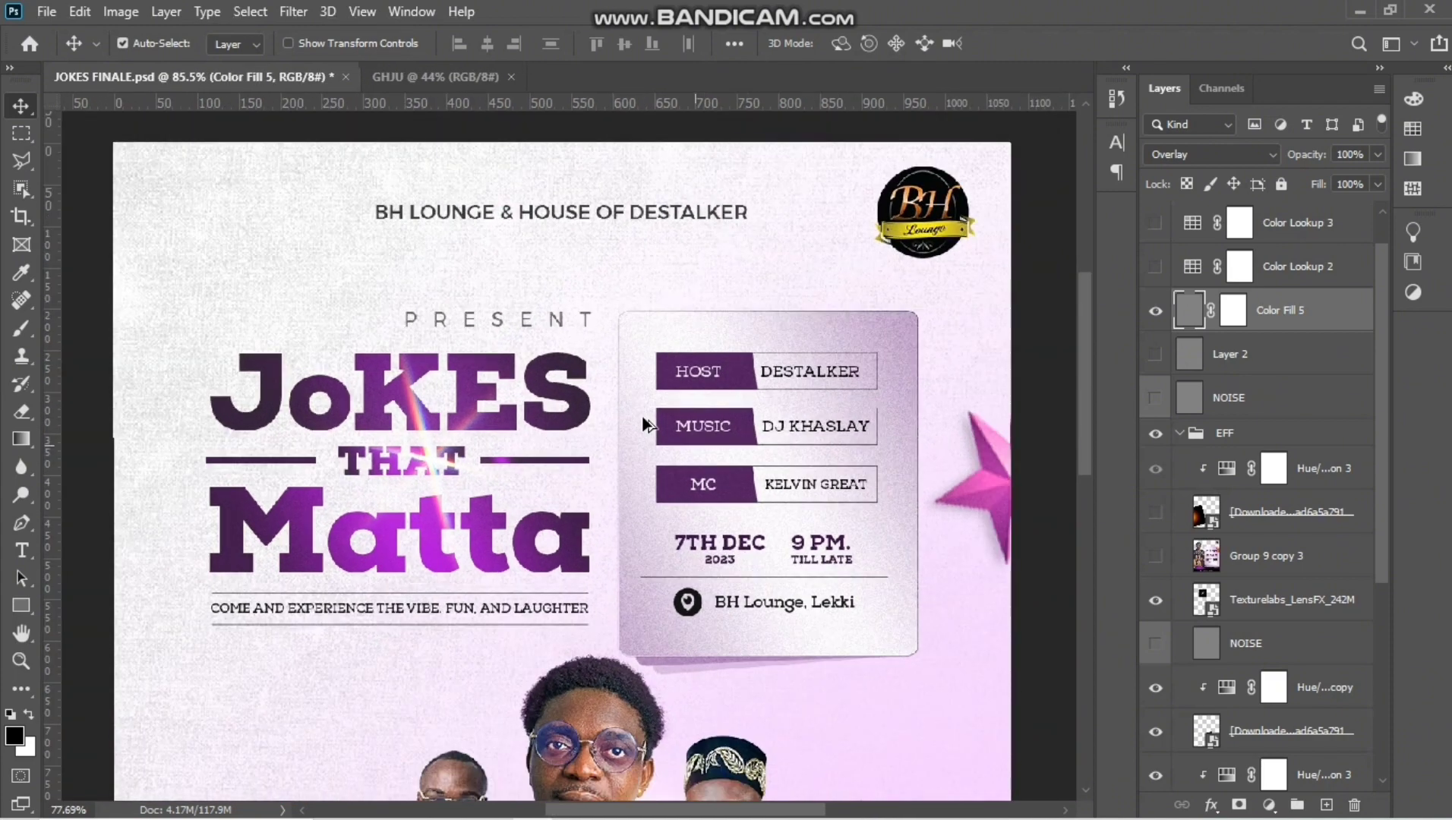